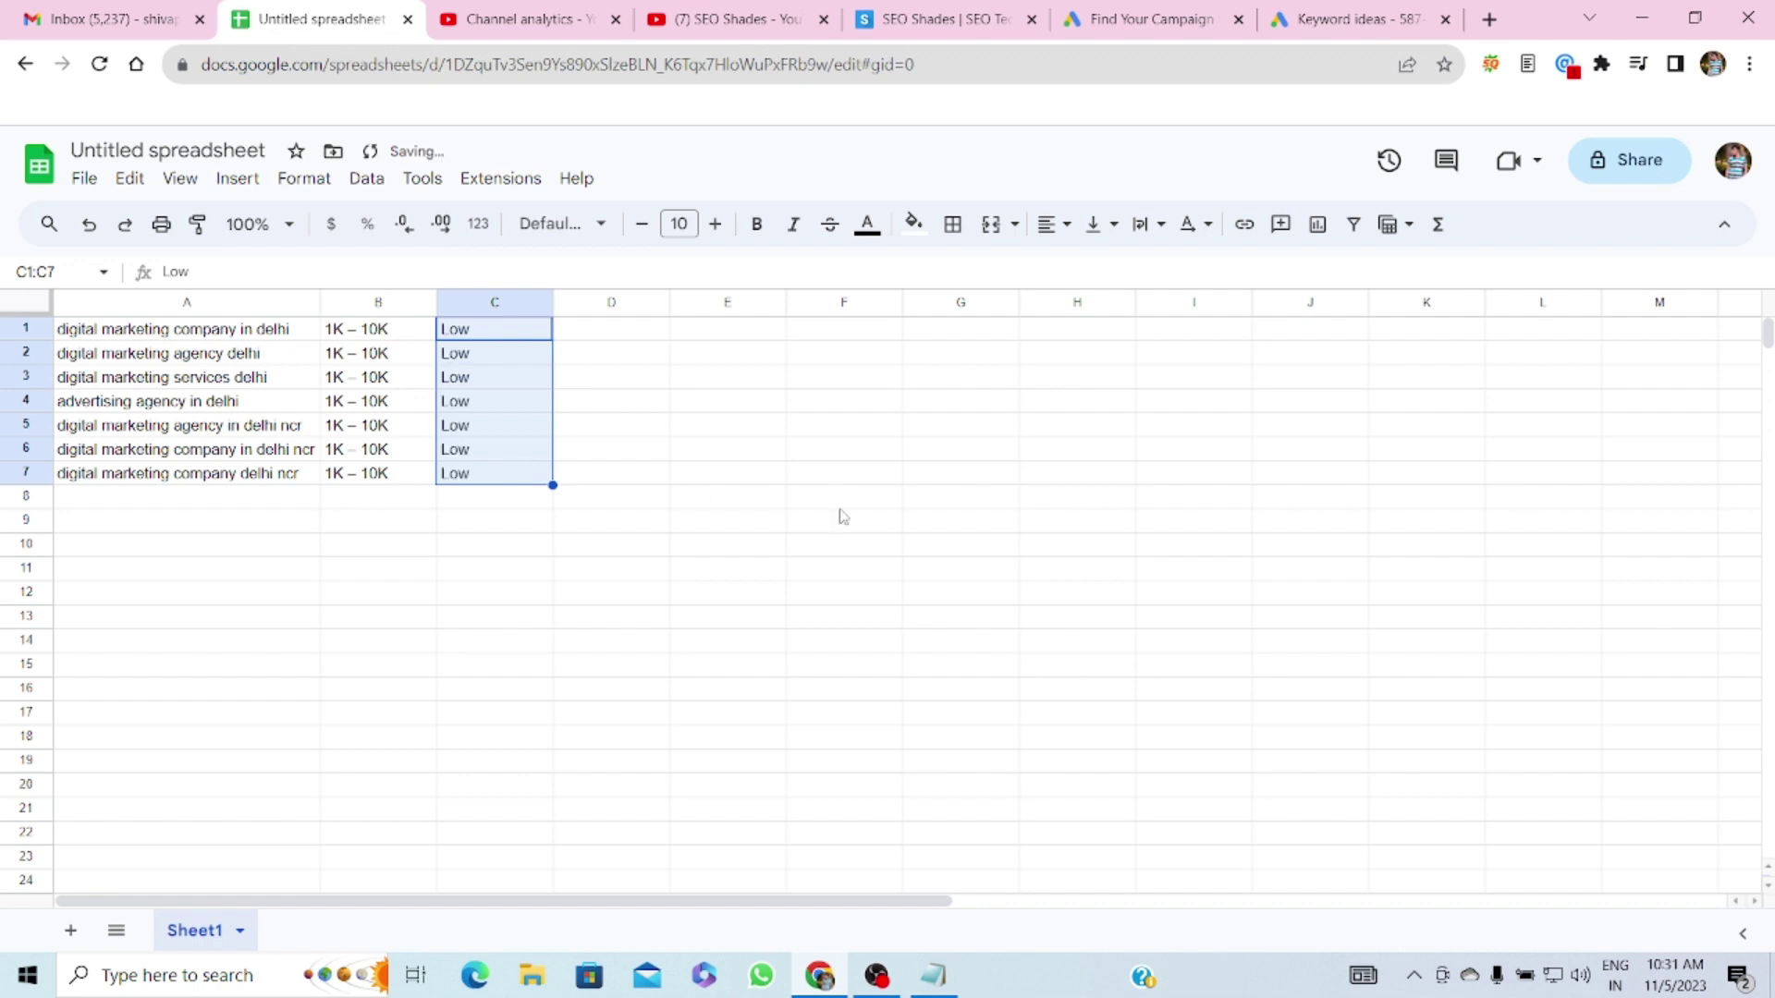
- Move the "digital marketing company in delhi" row from A1:C1 to D2:F2 and fit column D to its contents
left_click(925, 520)
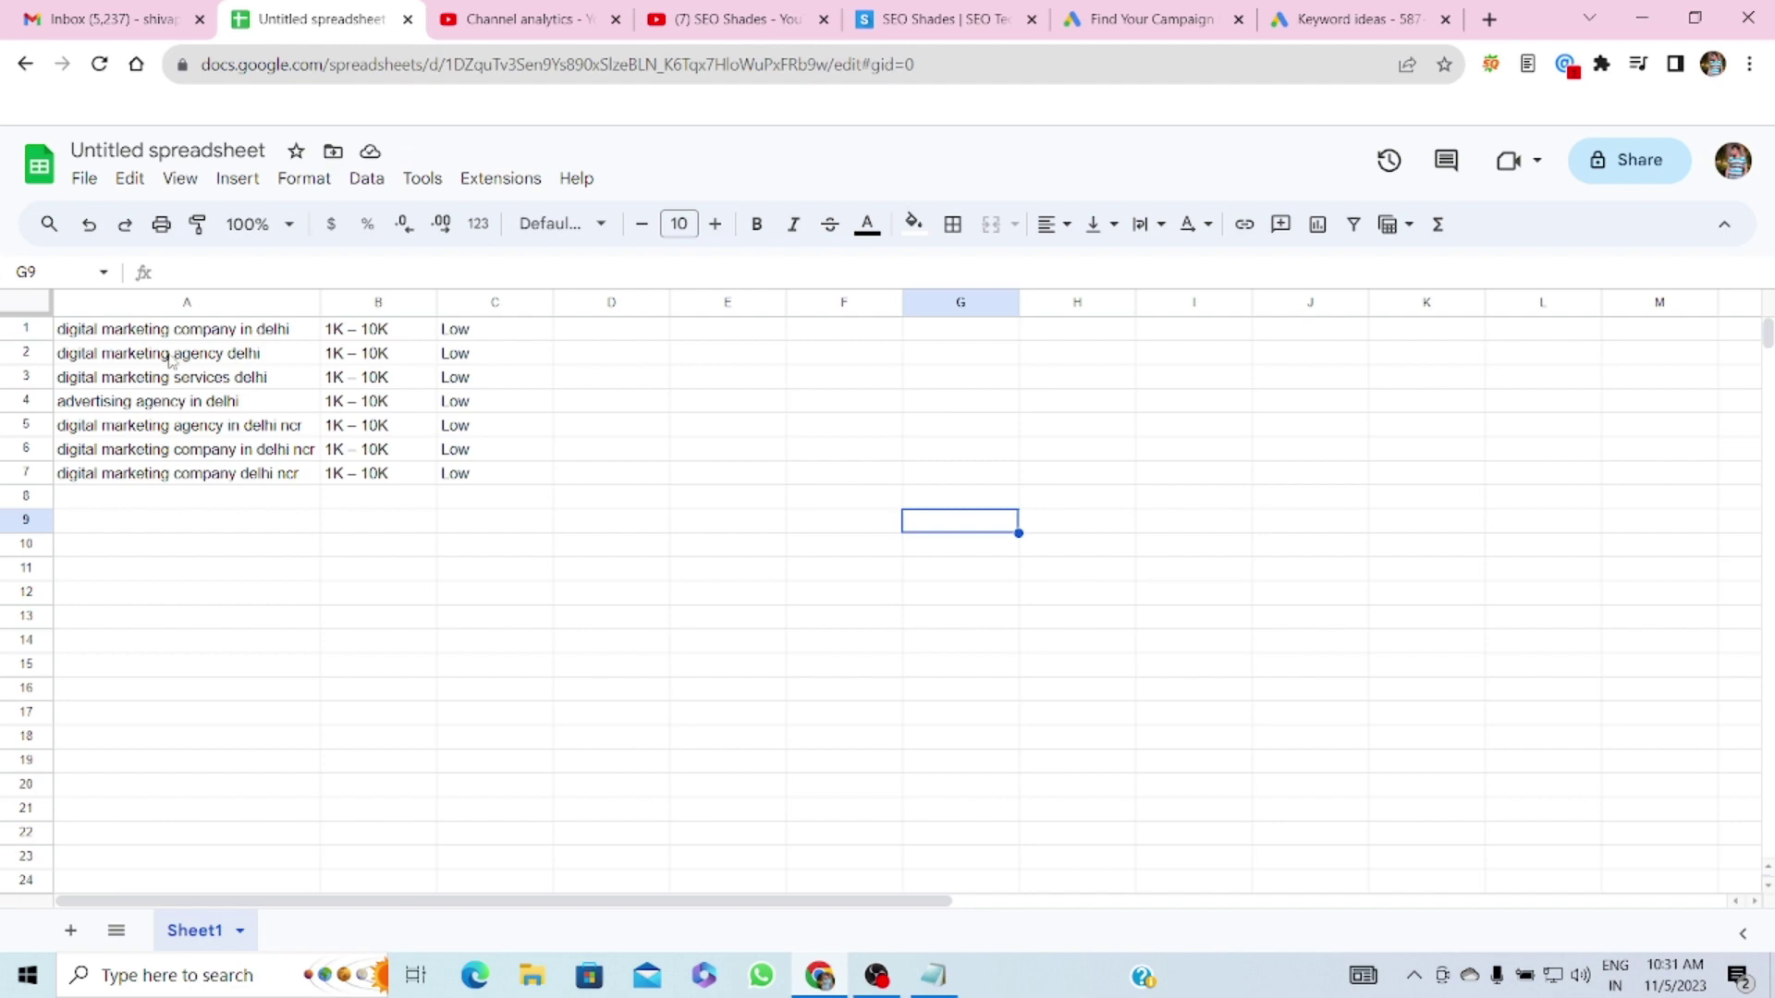
left_click(172, 339)
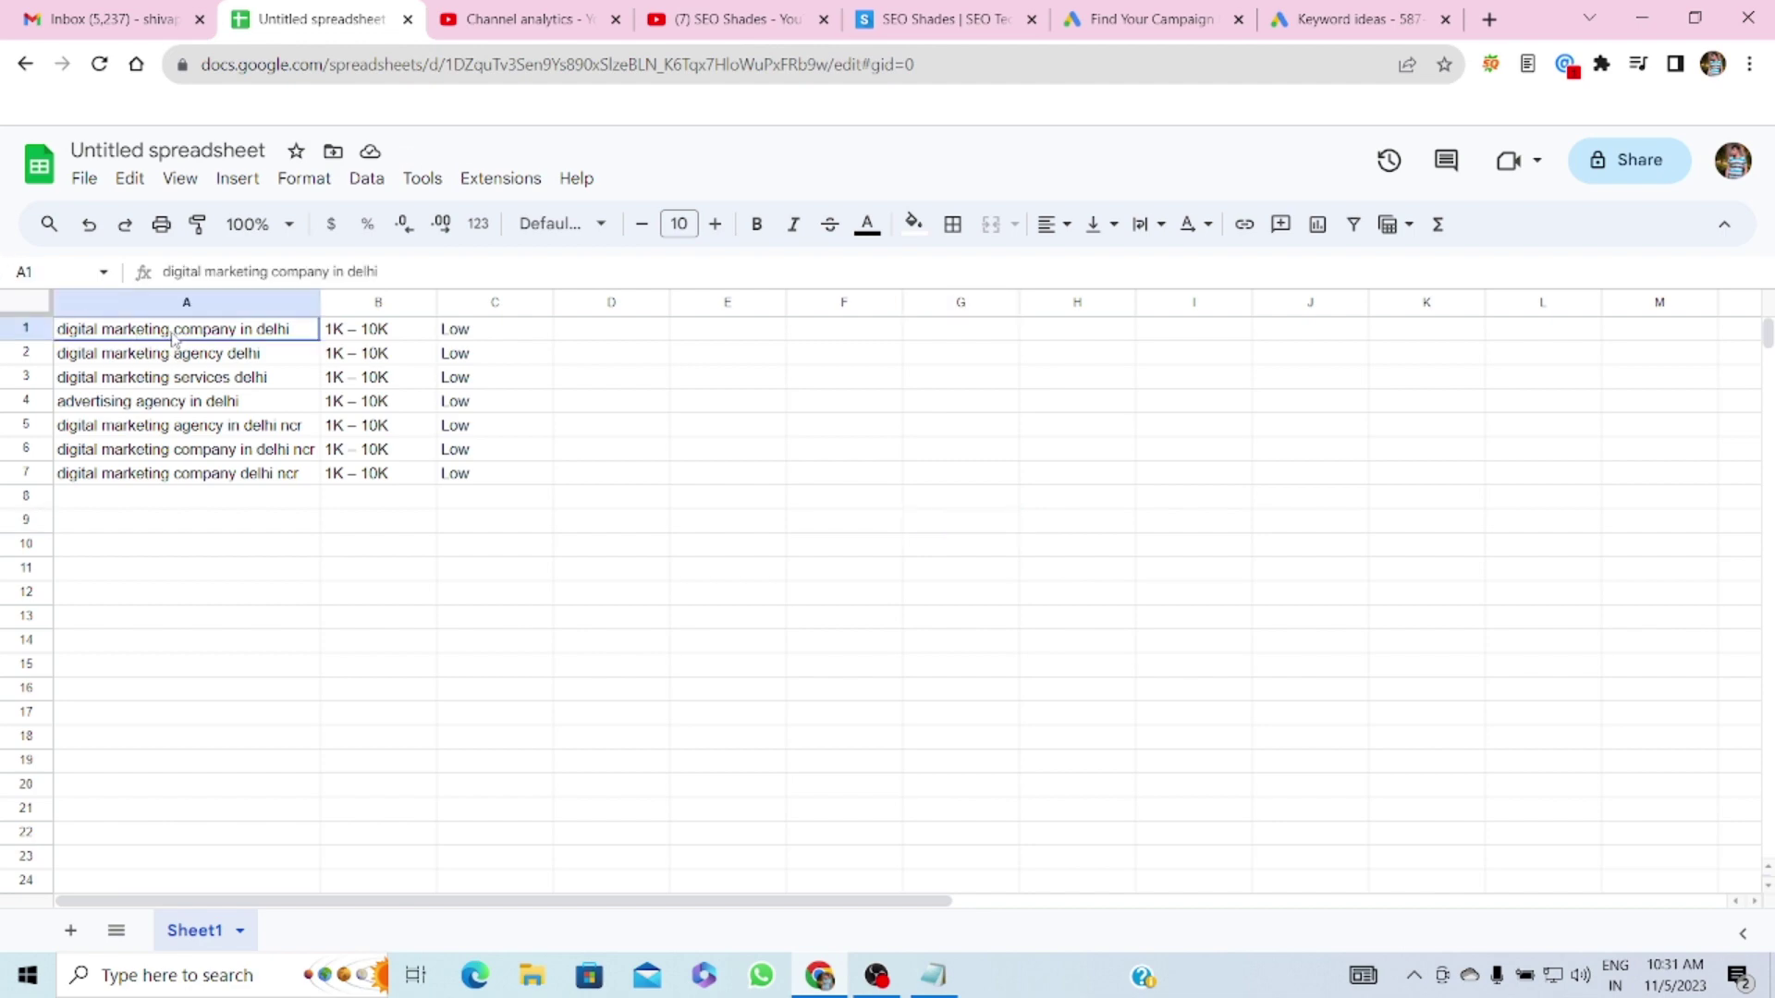
left_click_drag(173, 338, 458, 340)
key("ctrl+c")
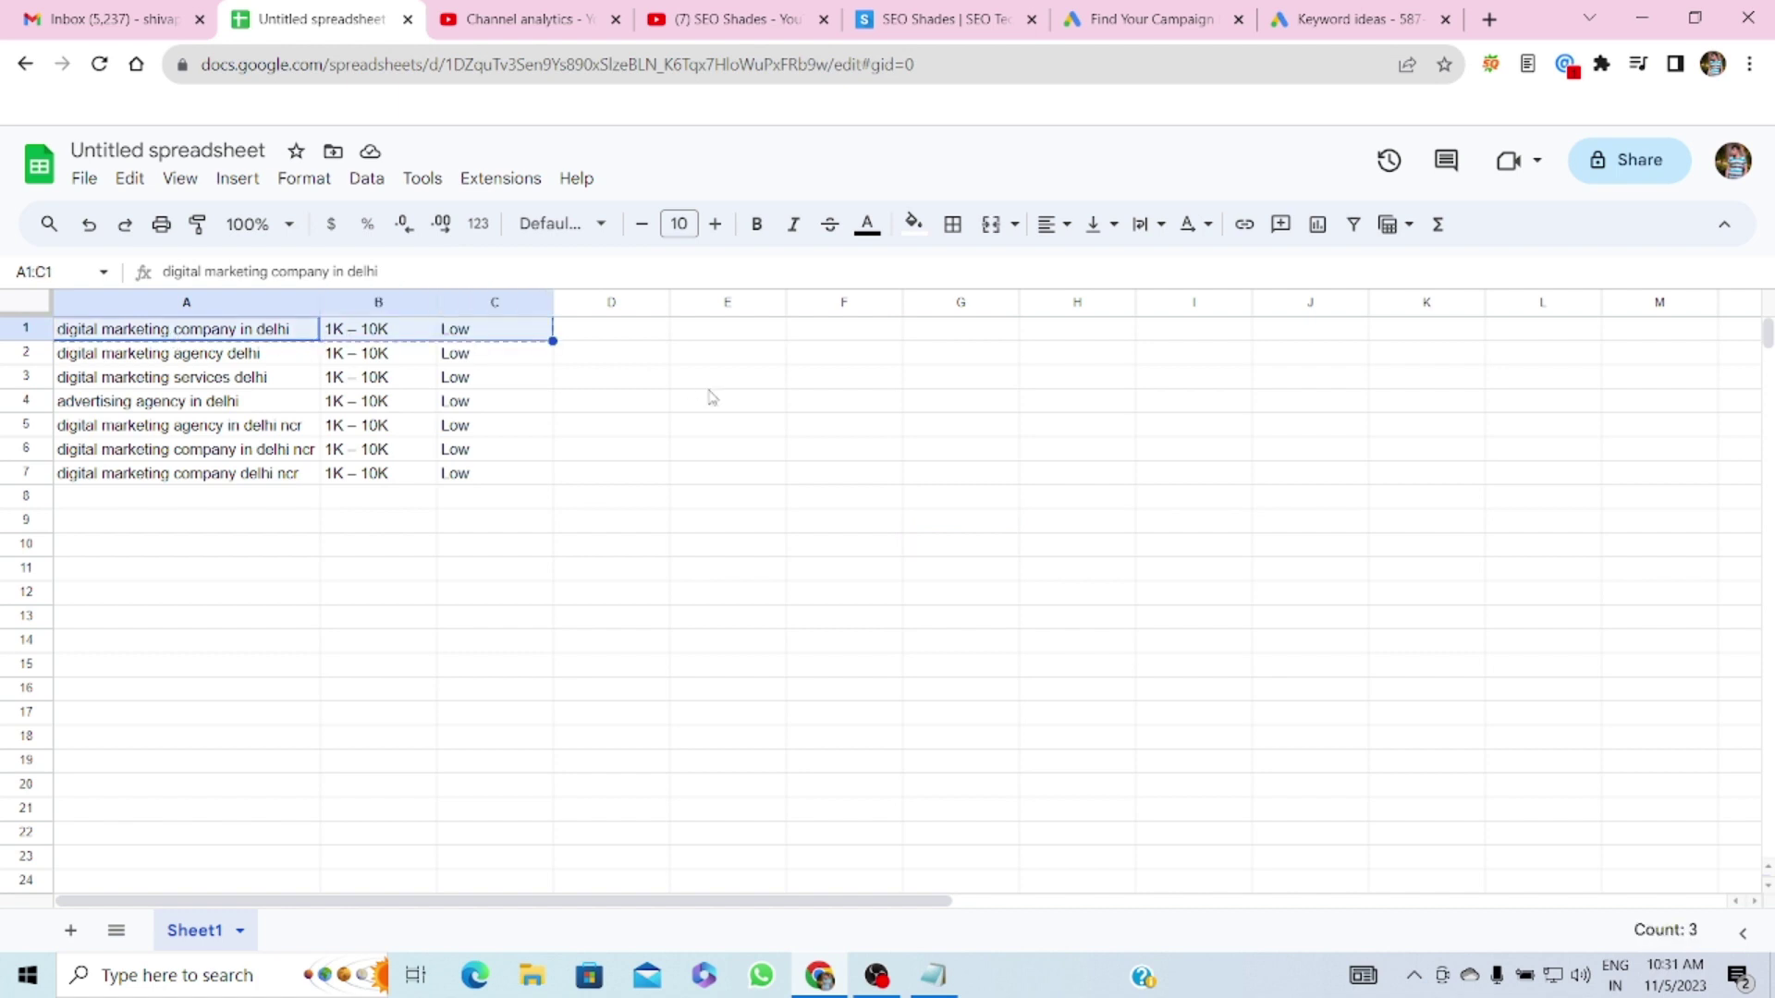
left_click(647, 365)
key("ctrl+v")
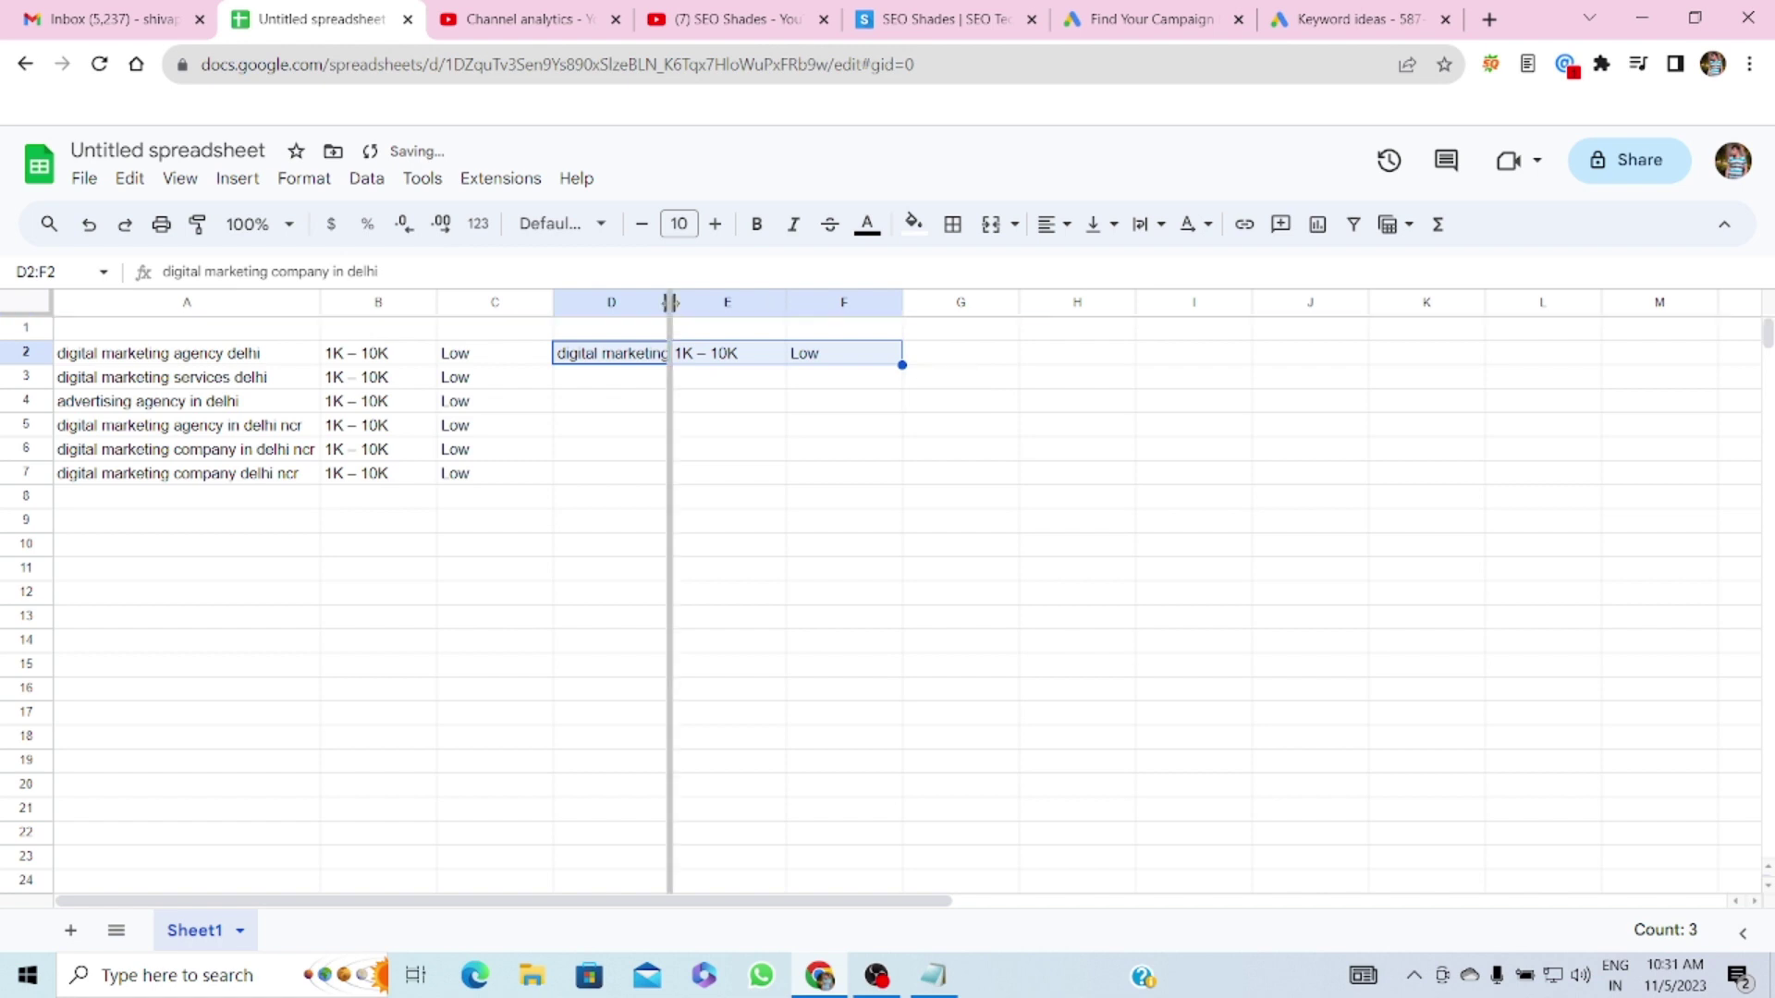
double_click(669, 302)
left_click(639, 418)
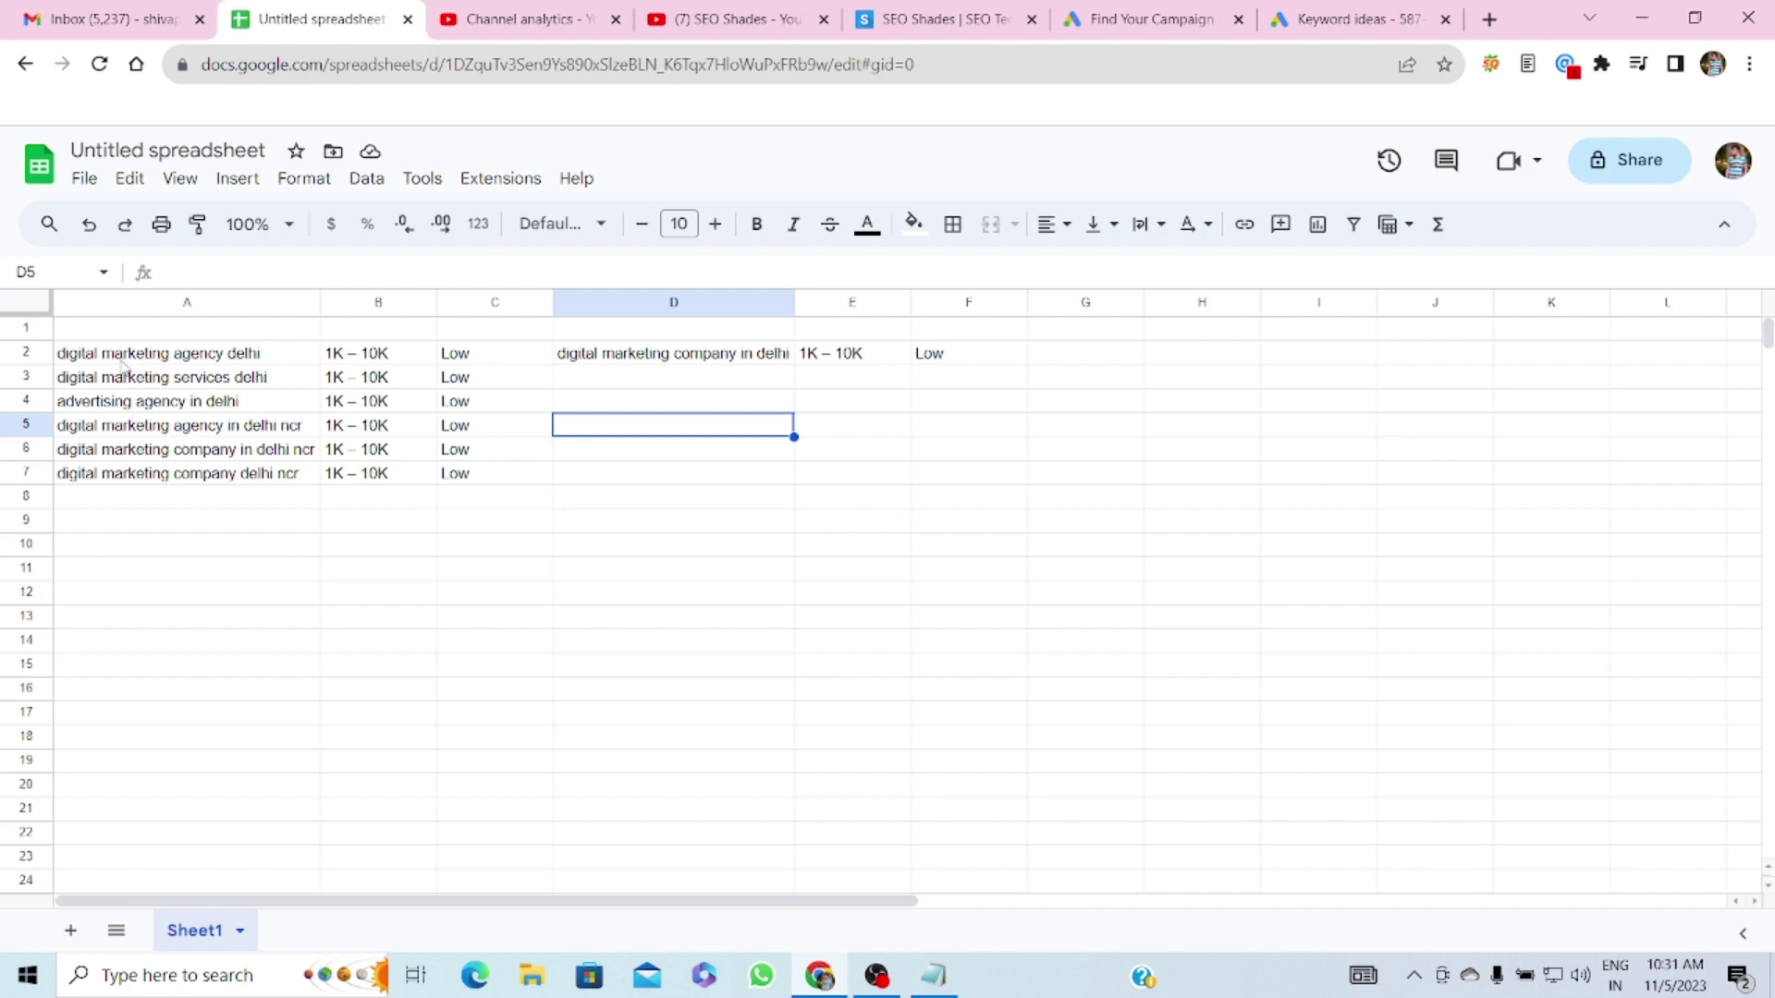
- Switch to the Google Ads keyword ideas page and remove all seed keywords from the search
left_click(131, 360)
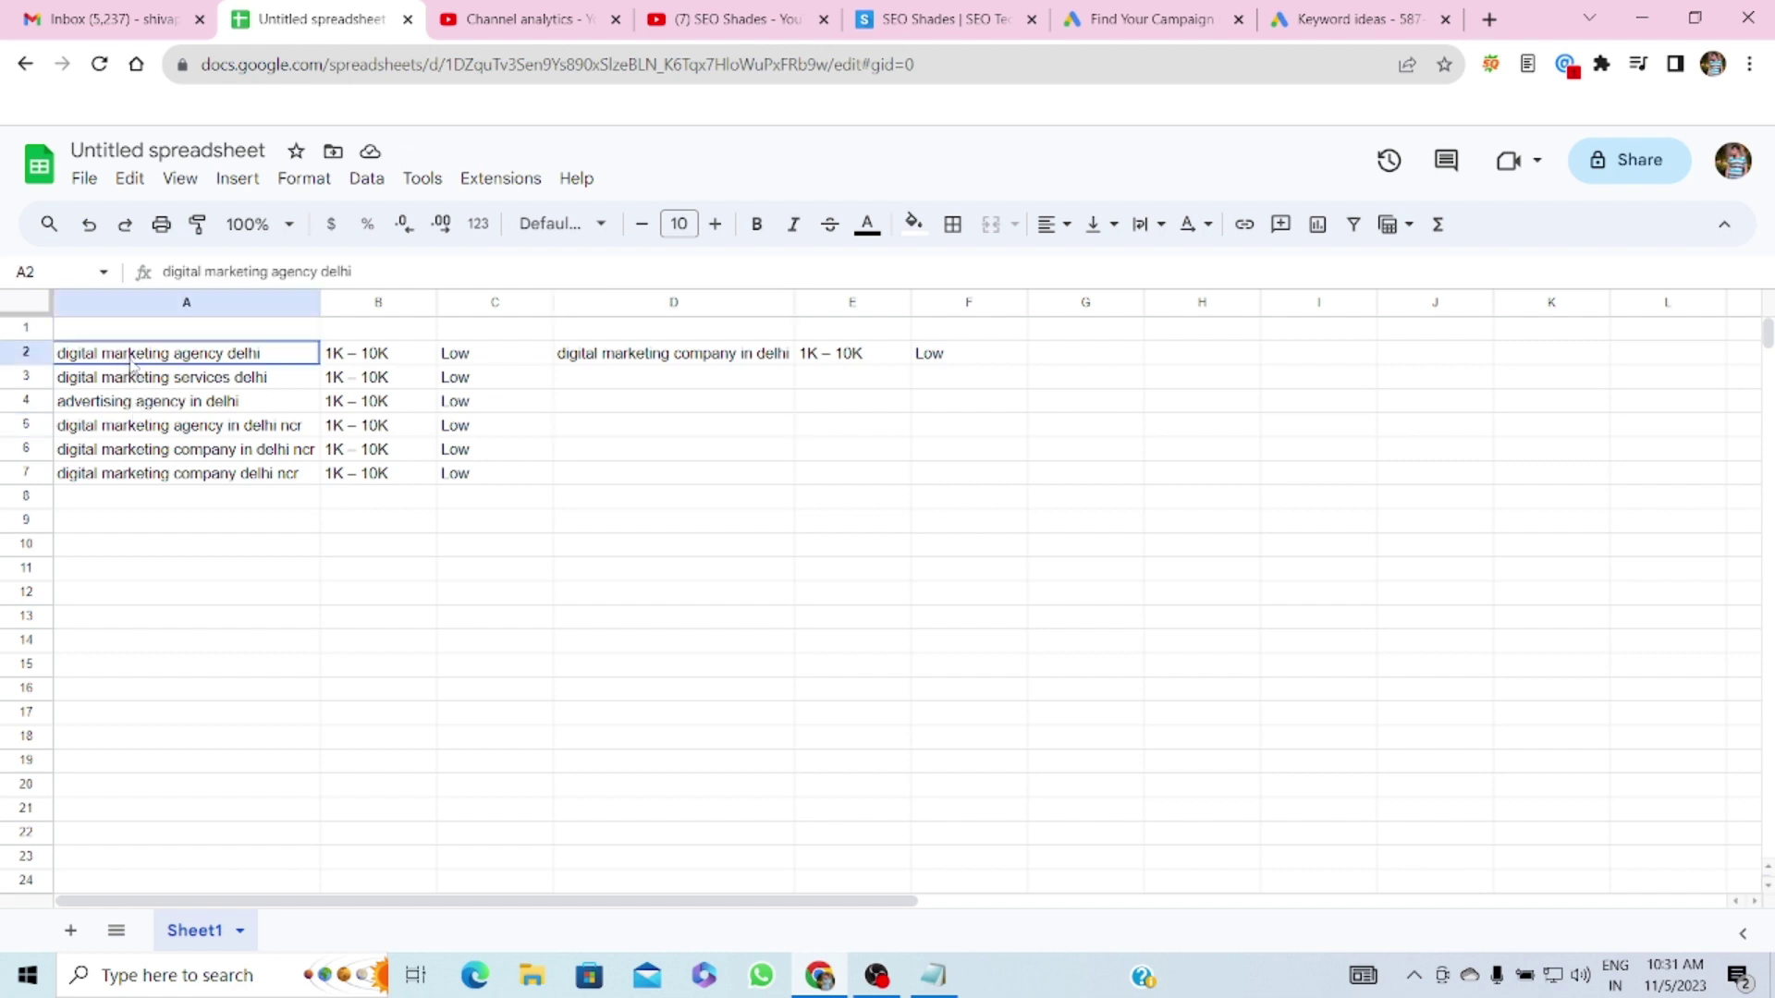
left_click(153, 430)
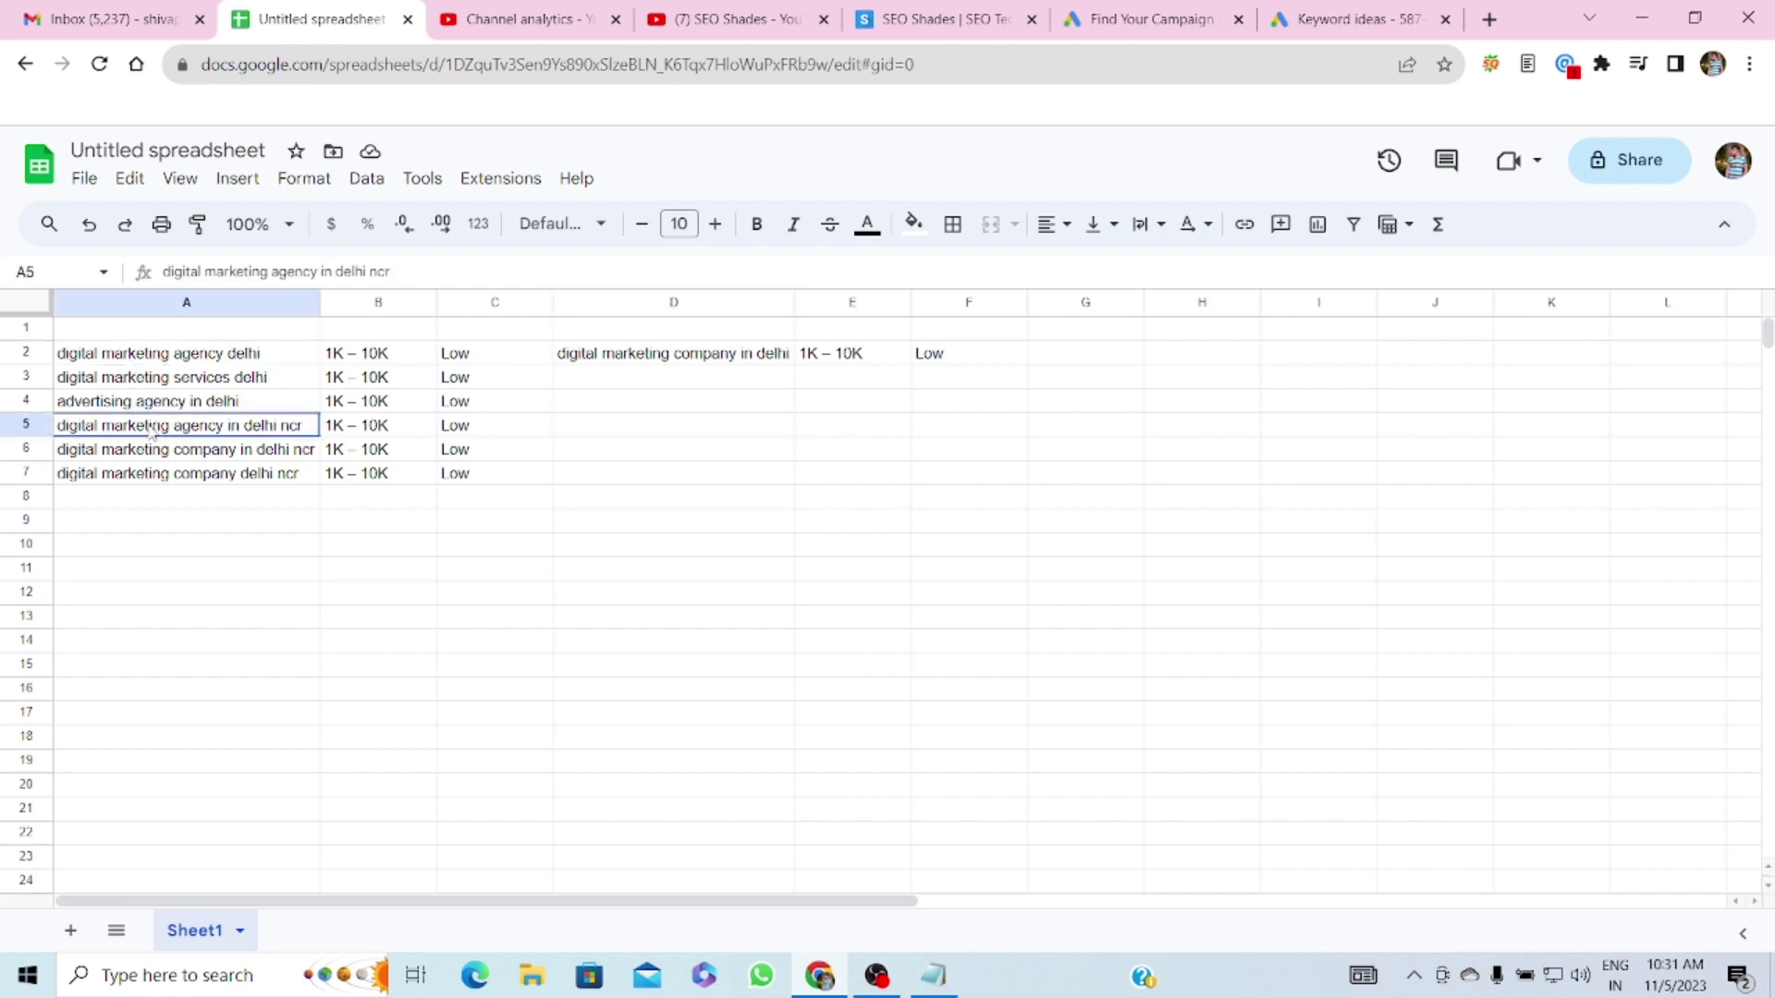
left_click(1375, 16)
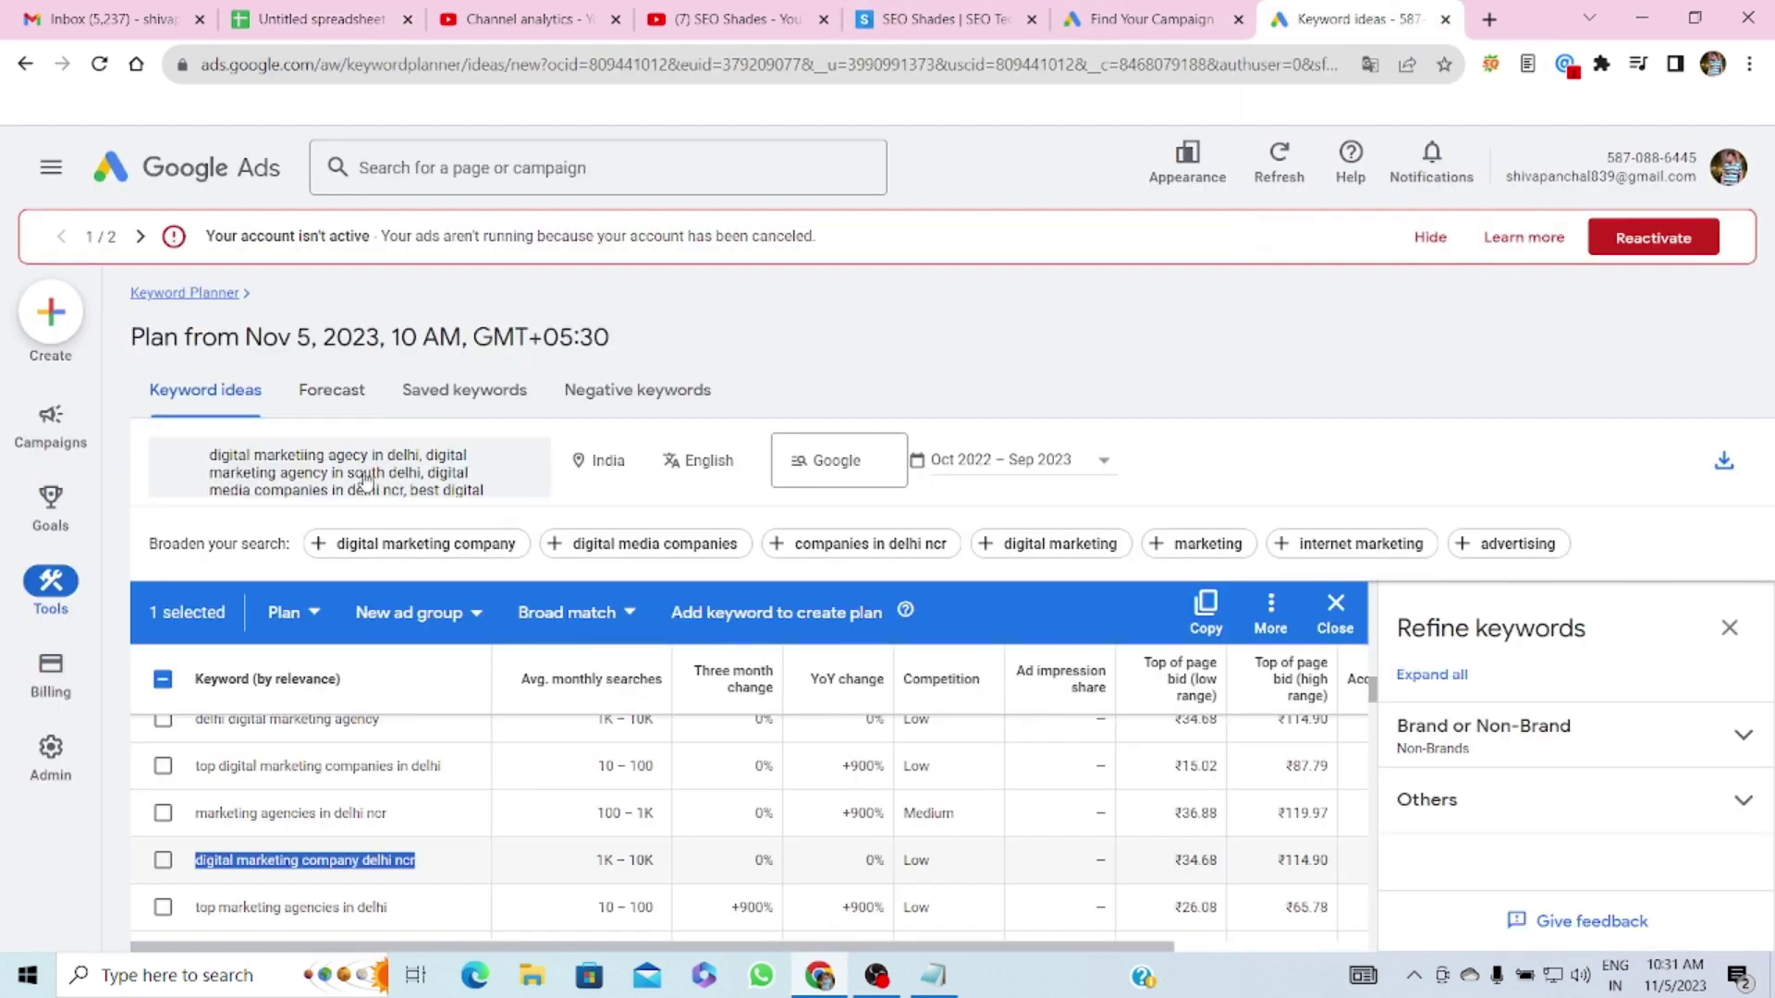
left_click(314, 460)
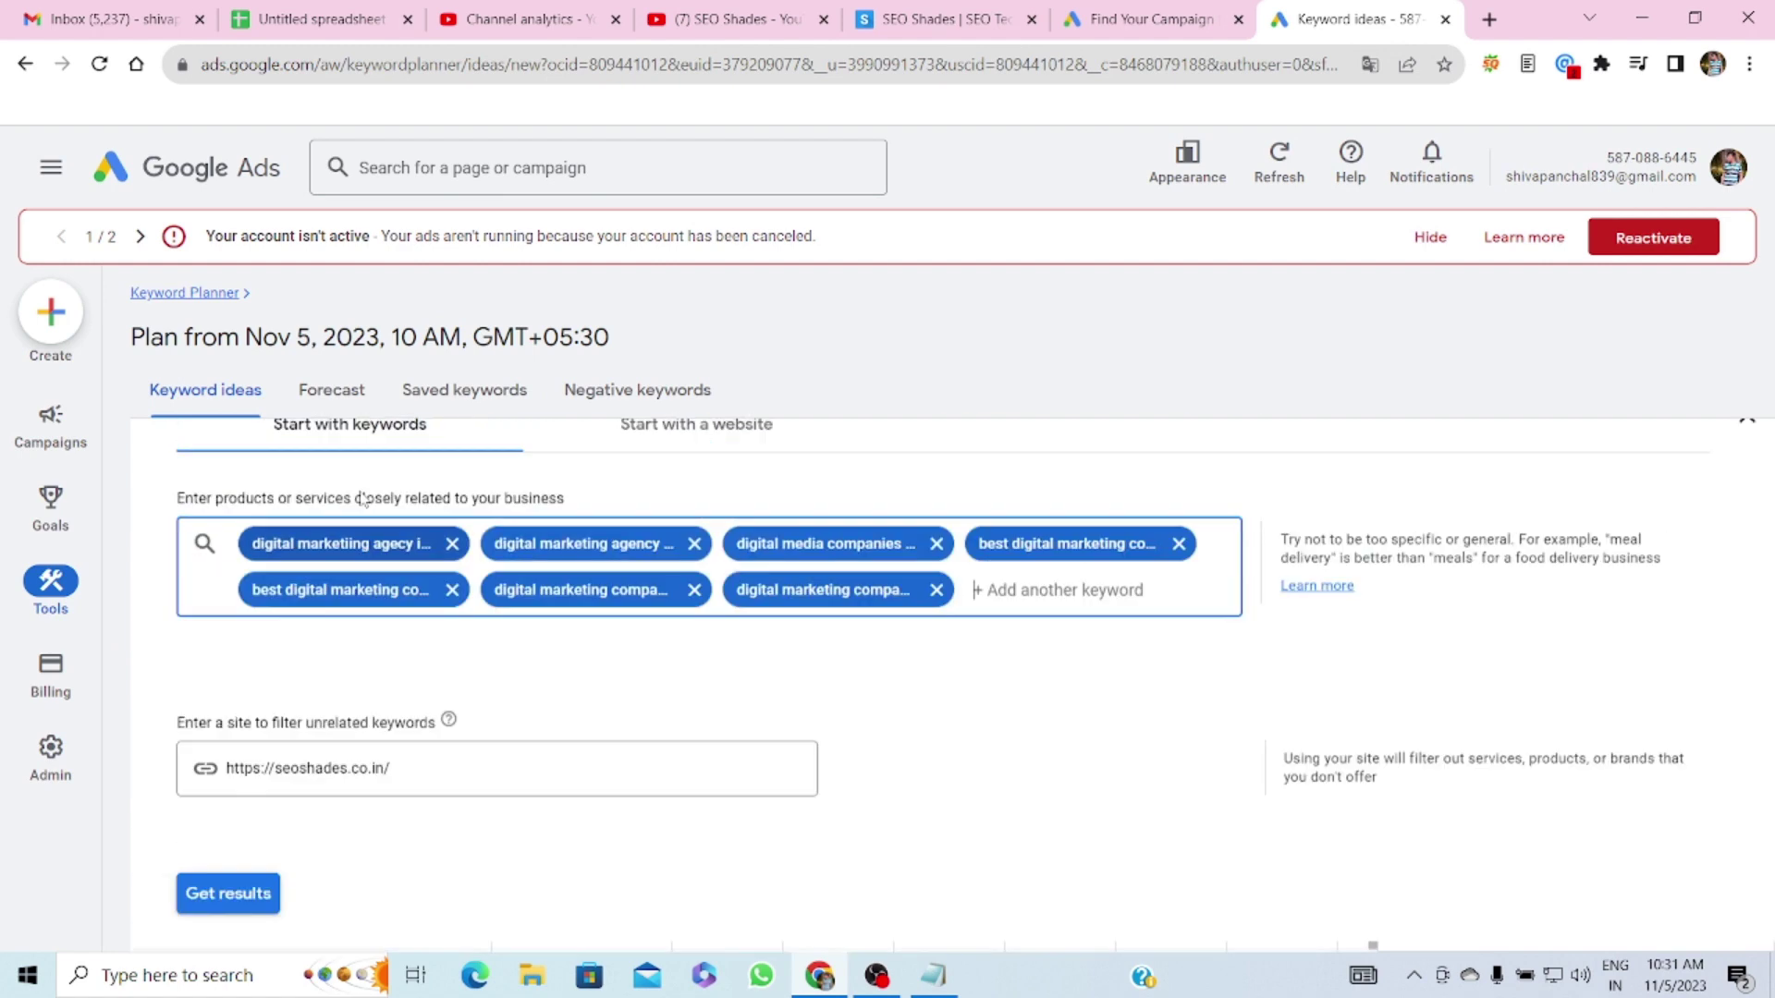
left_click(452, 575)
left_click(452, 575)
left_click(452, 576)
left_click(449, 575)
left_click(449, 575)
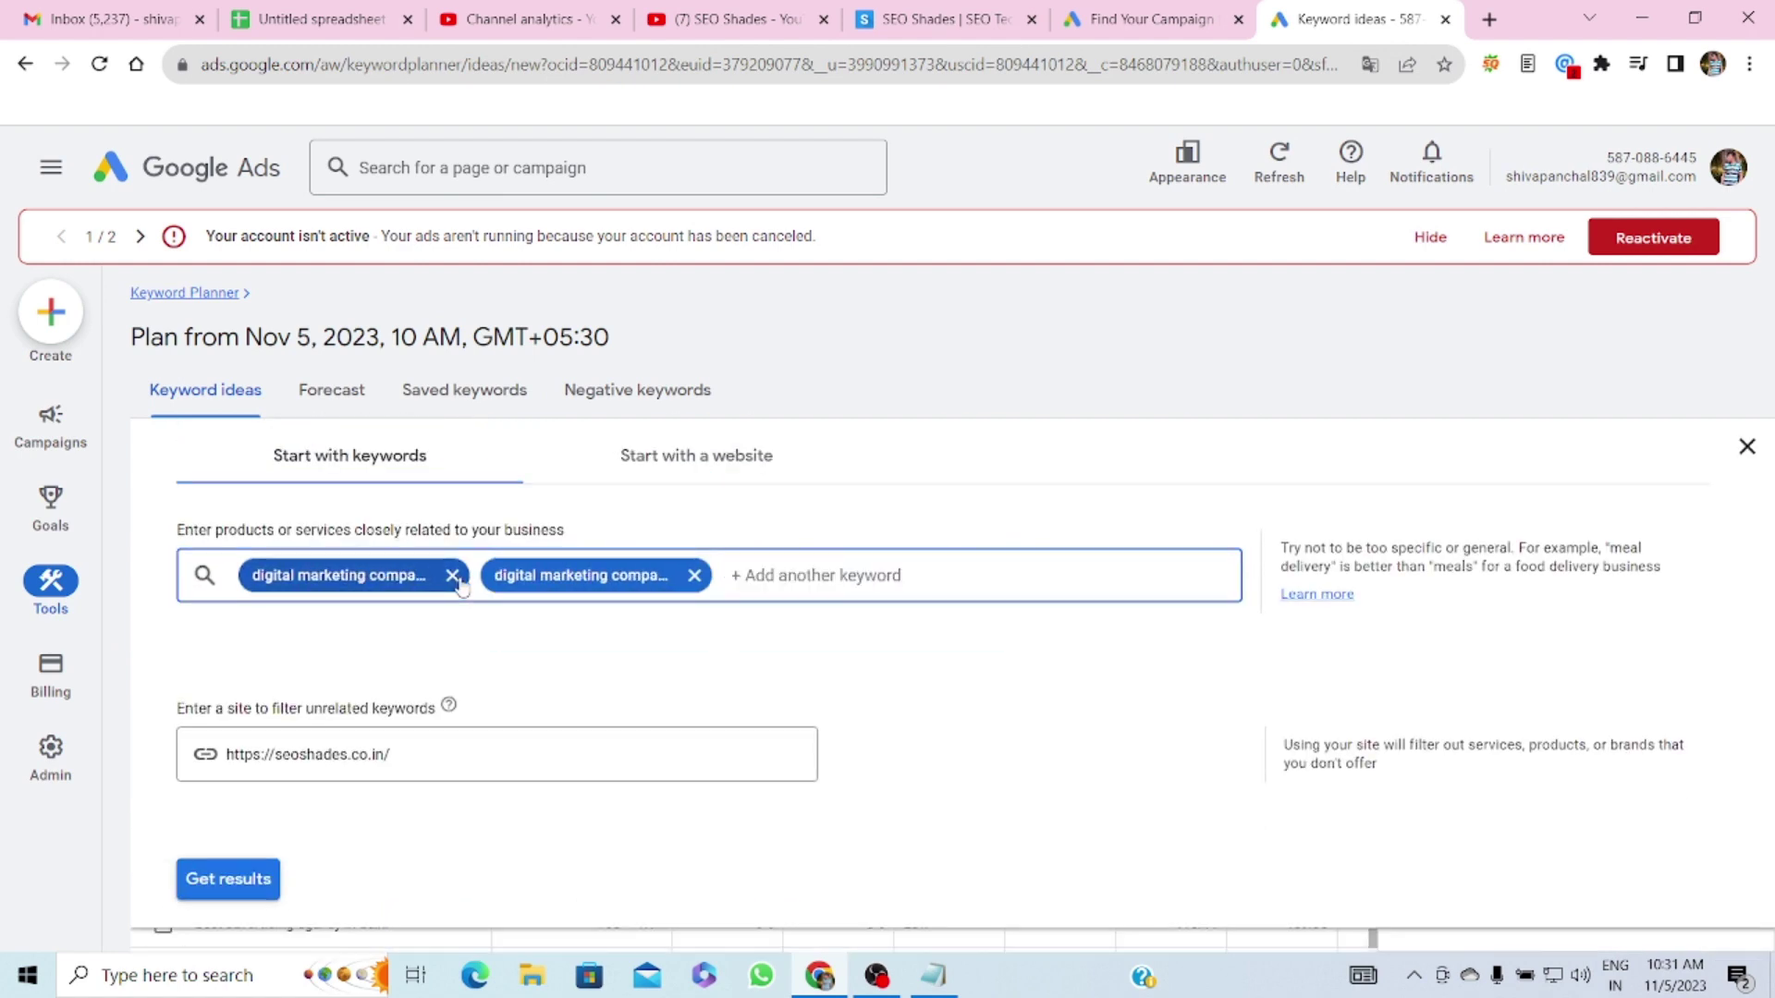
left_click(450, 575)
left_click(449, 575)
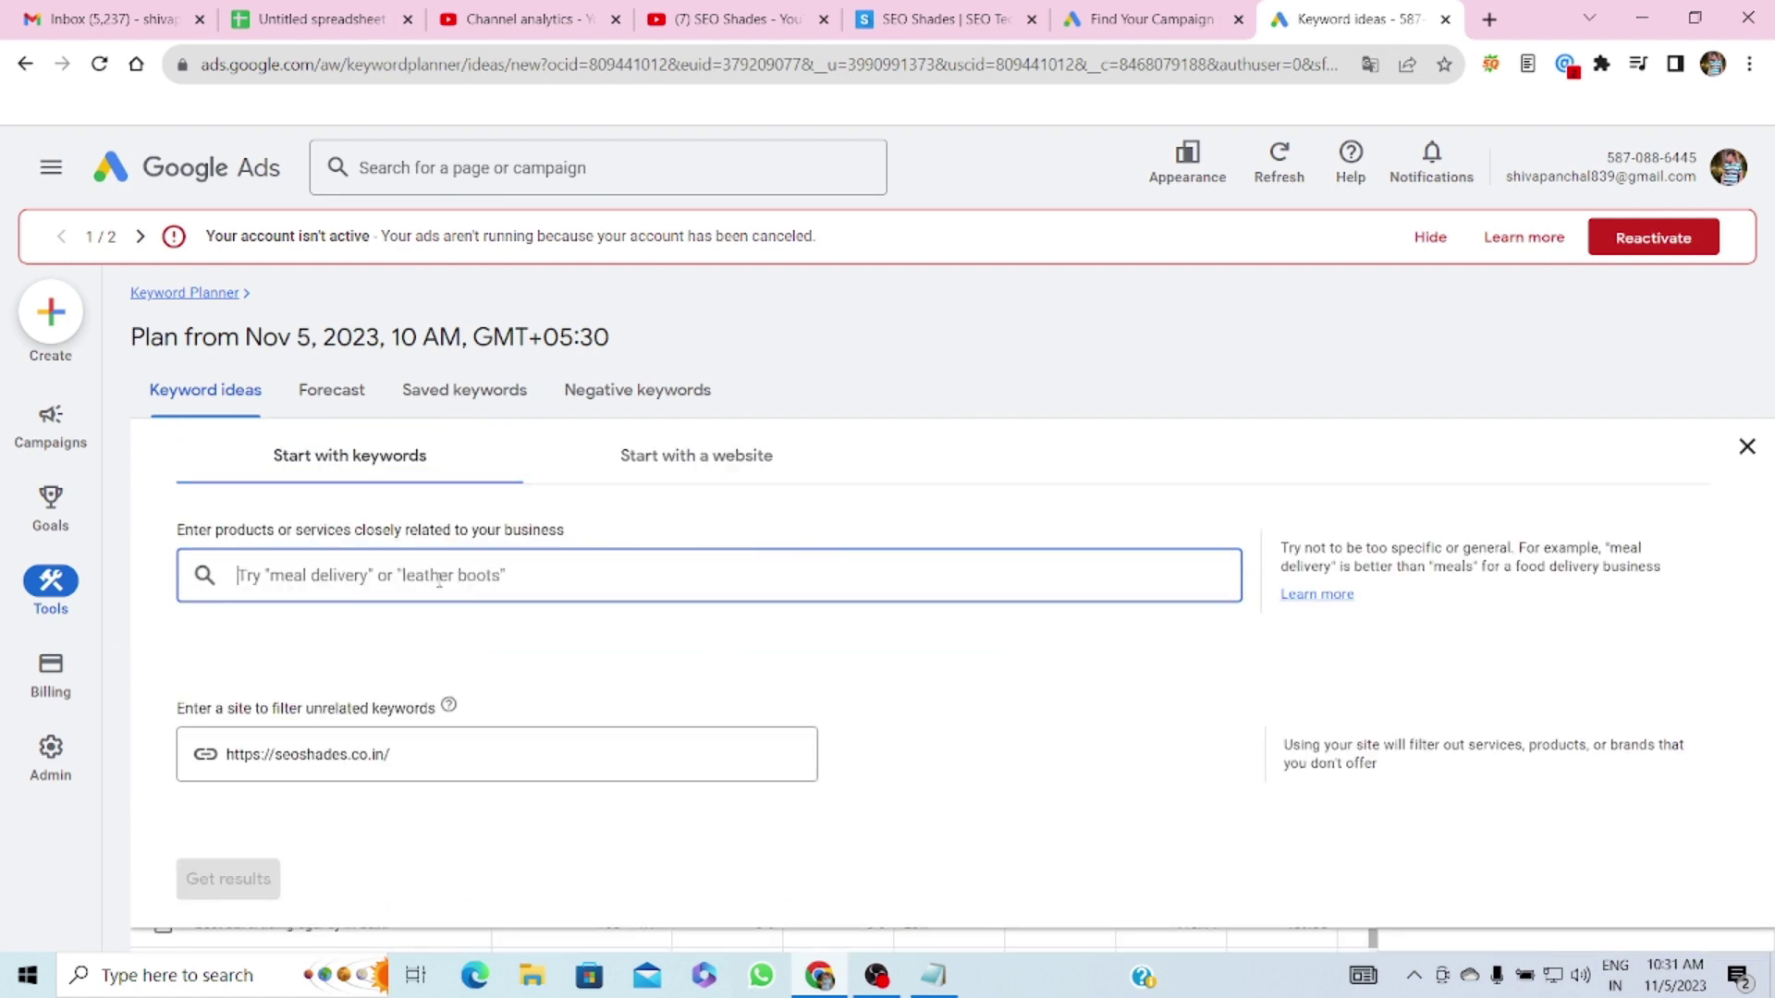
- Get keyword ideas for the seed keyword "digital marketing agency in delhi"
type("digital marke")
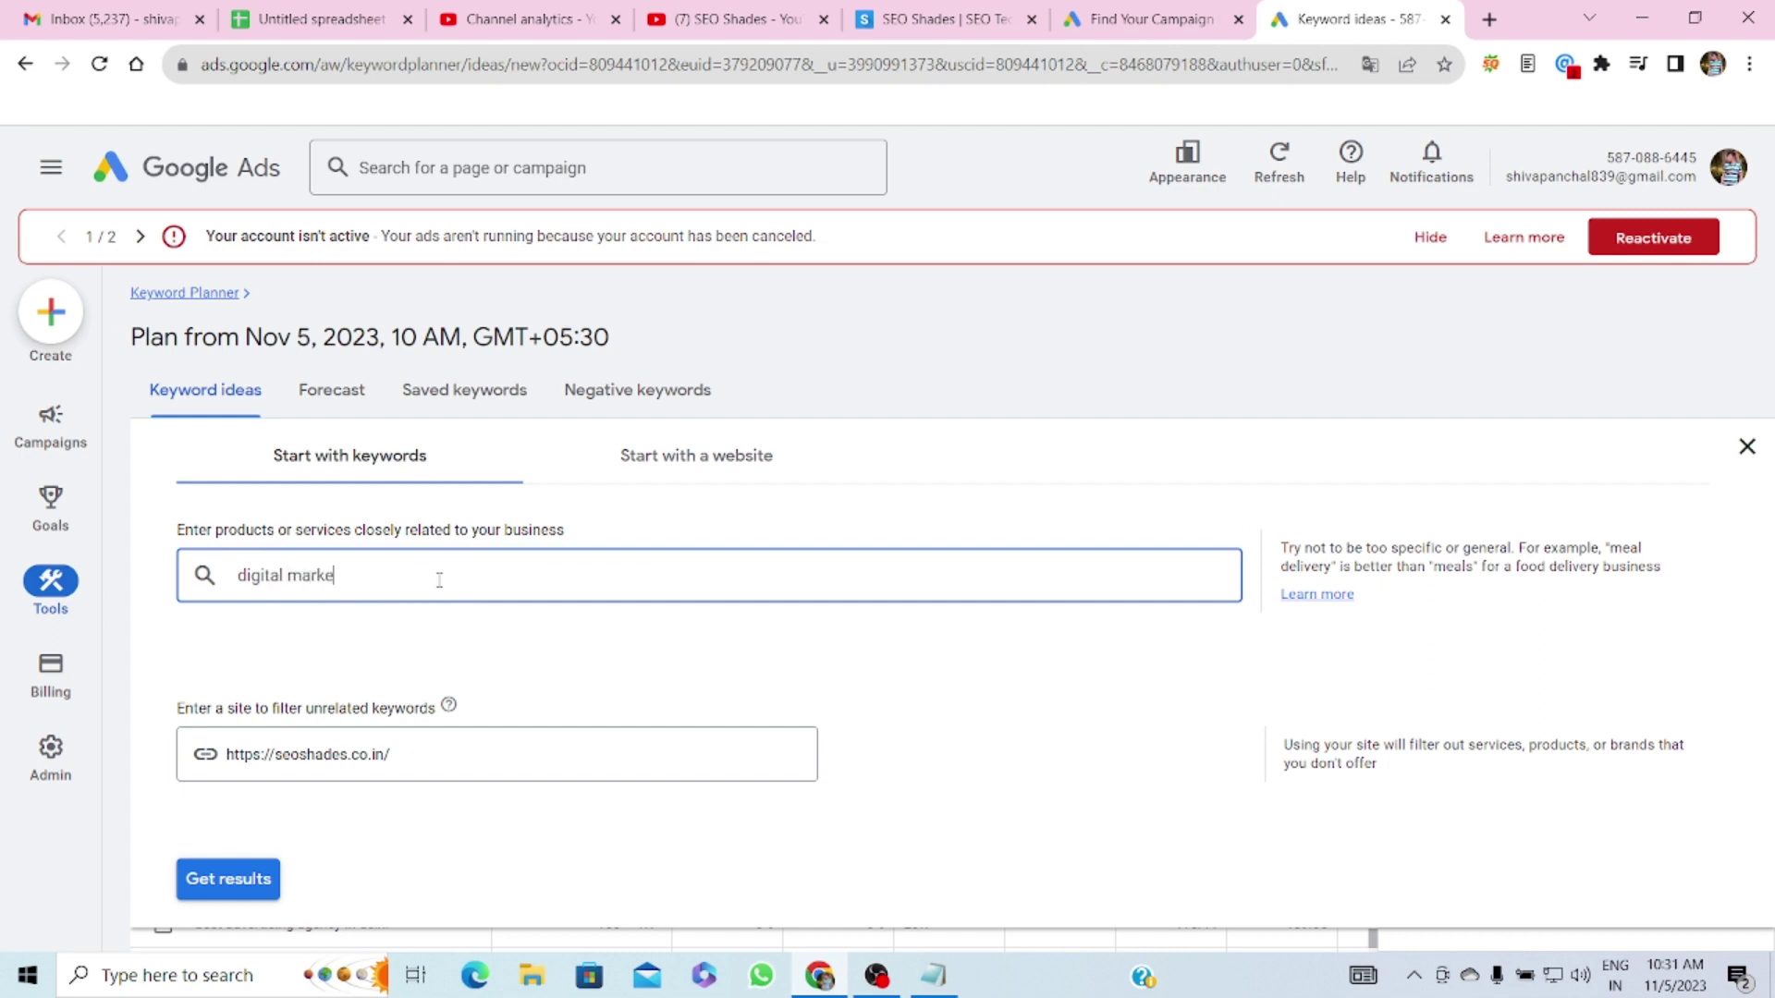
type("tign")
type("age")
type("ncy in delhi")
key("Return")
left_click(229, 878)
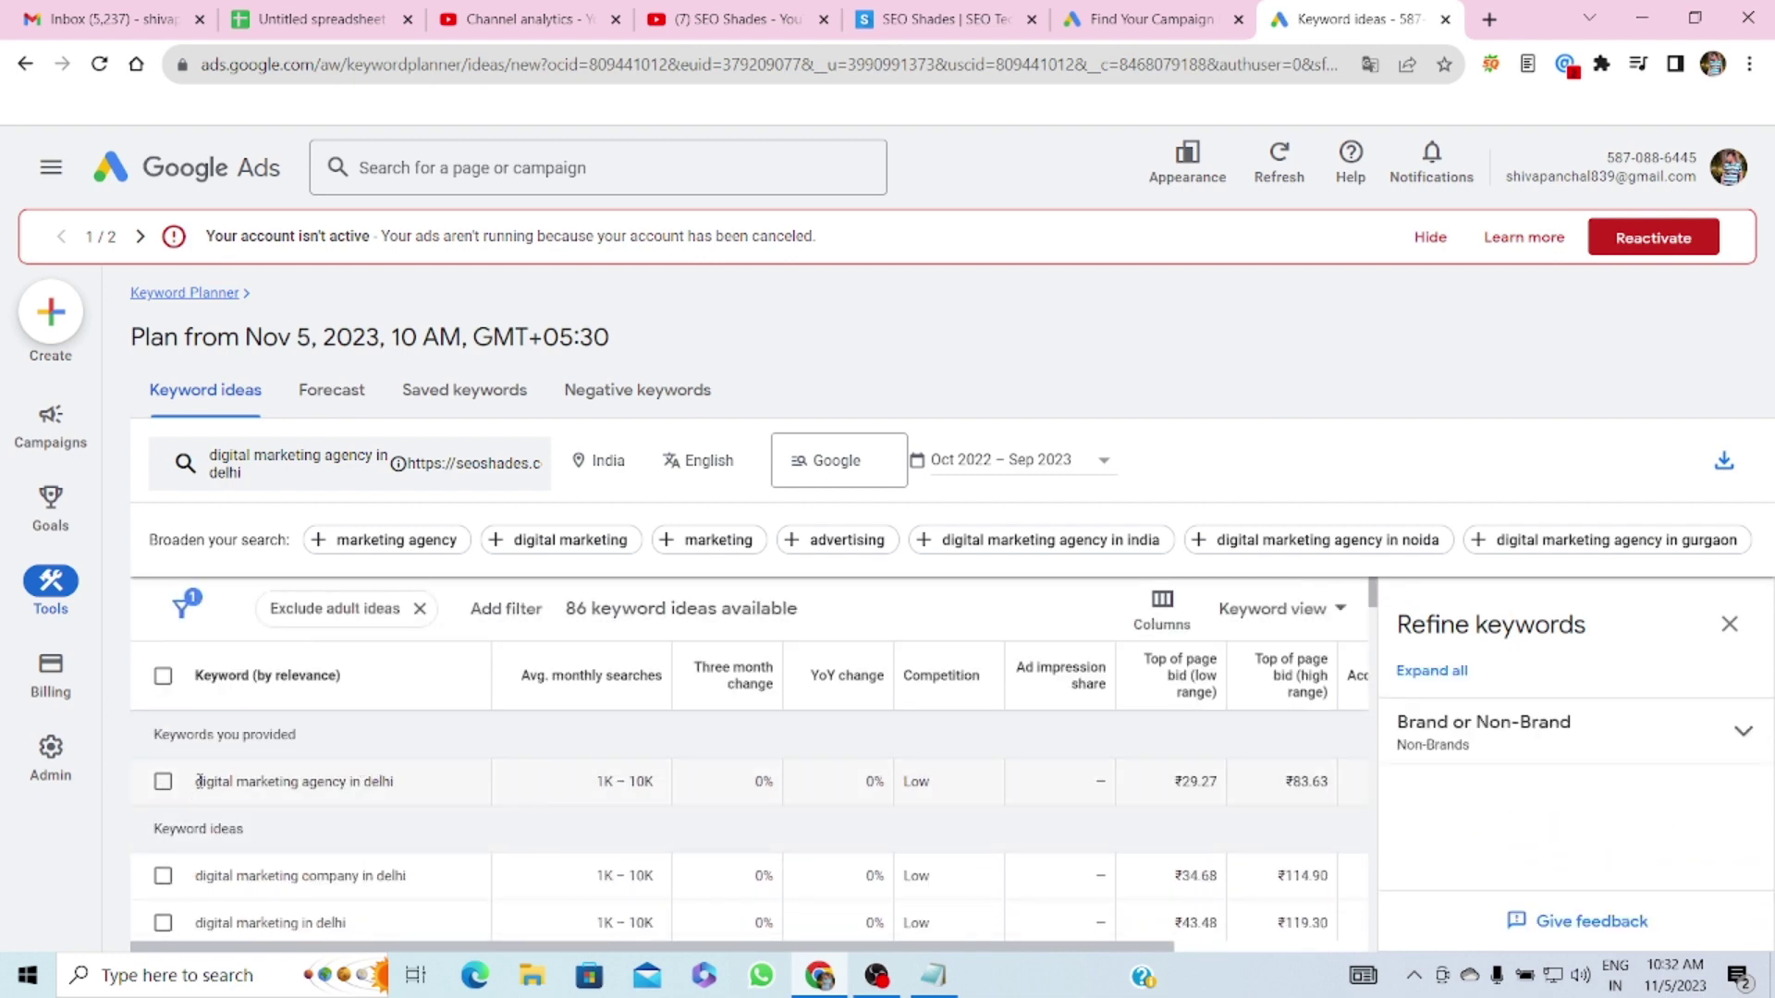
- Copy "digital marketing agency in delhi" from the keyword results into cell D3 of the Google Sheets spreadsheet without source formatting
left_click_drag(197, 781, 420, 804)
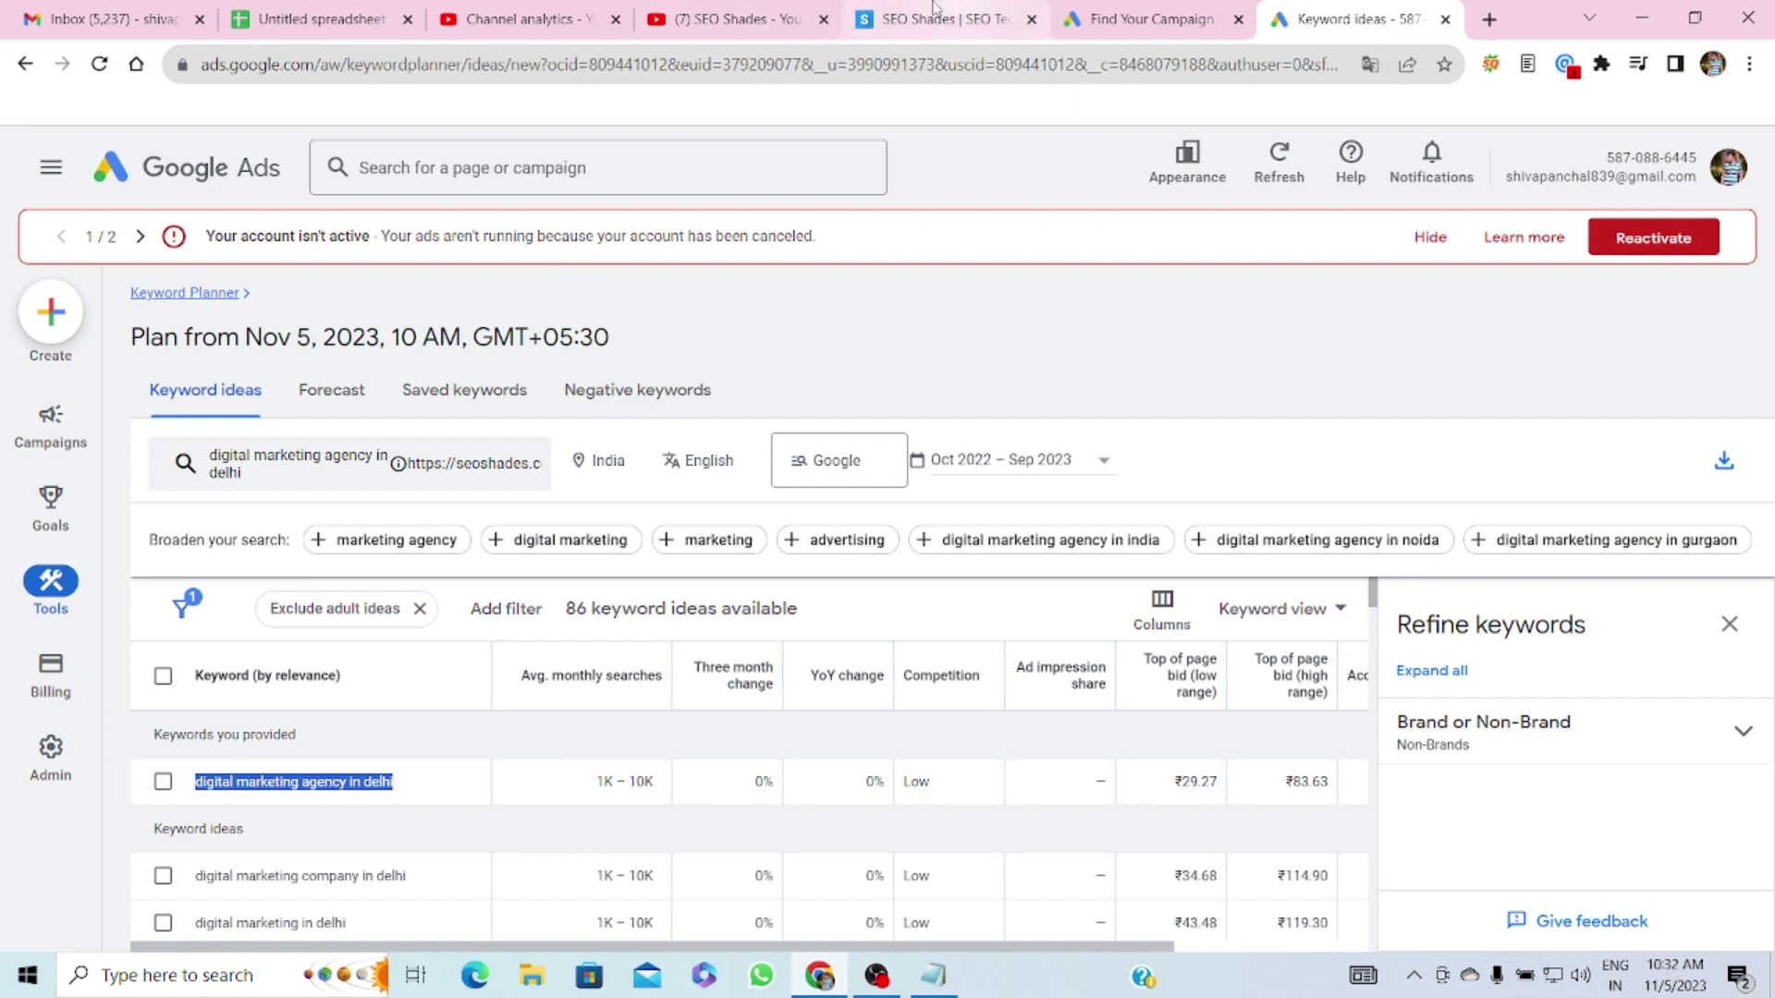
left_click(361, 18)
left_click(665, 378)
key("ctrl+v")
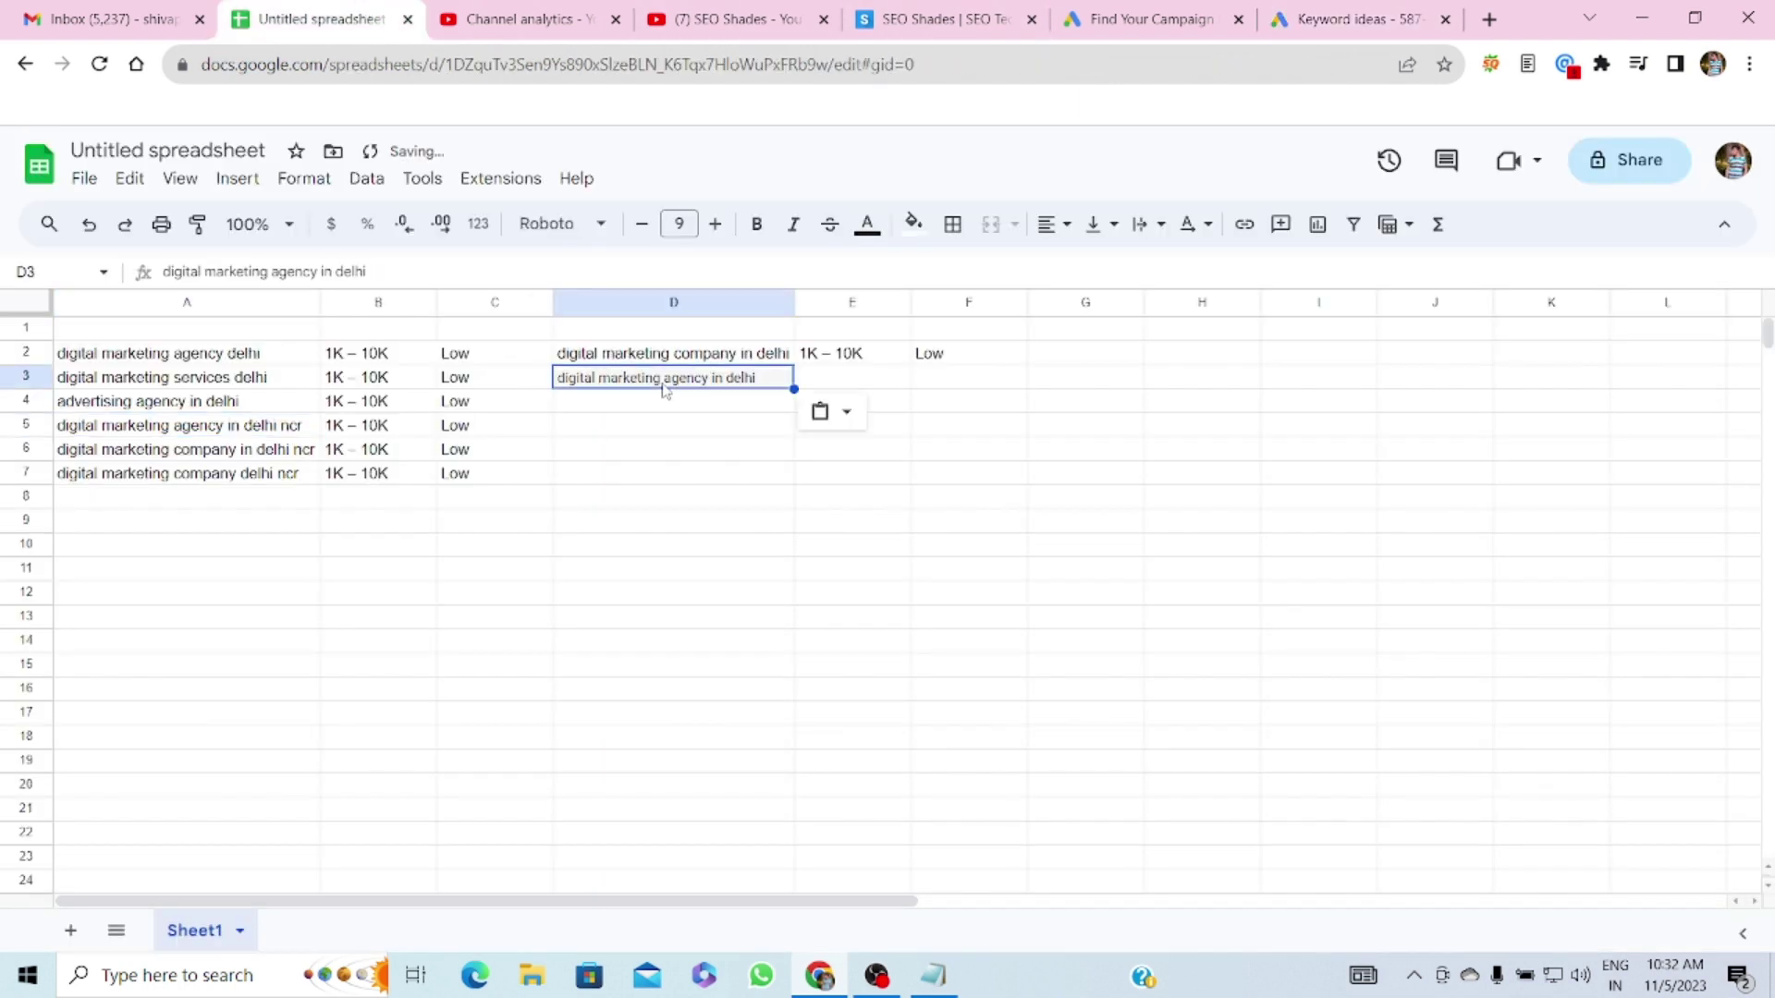
key("ctrl+shift+v")
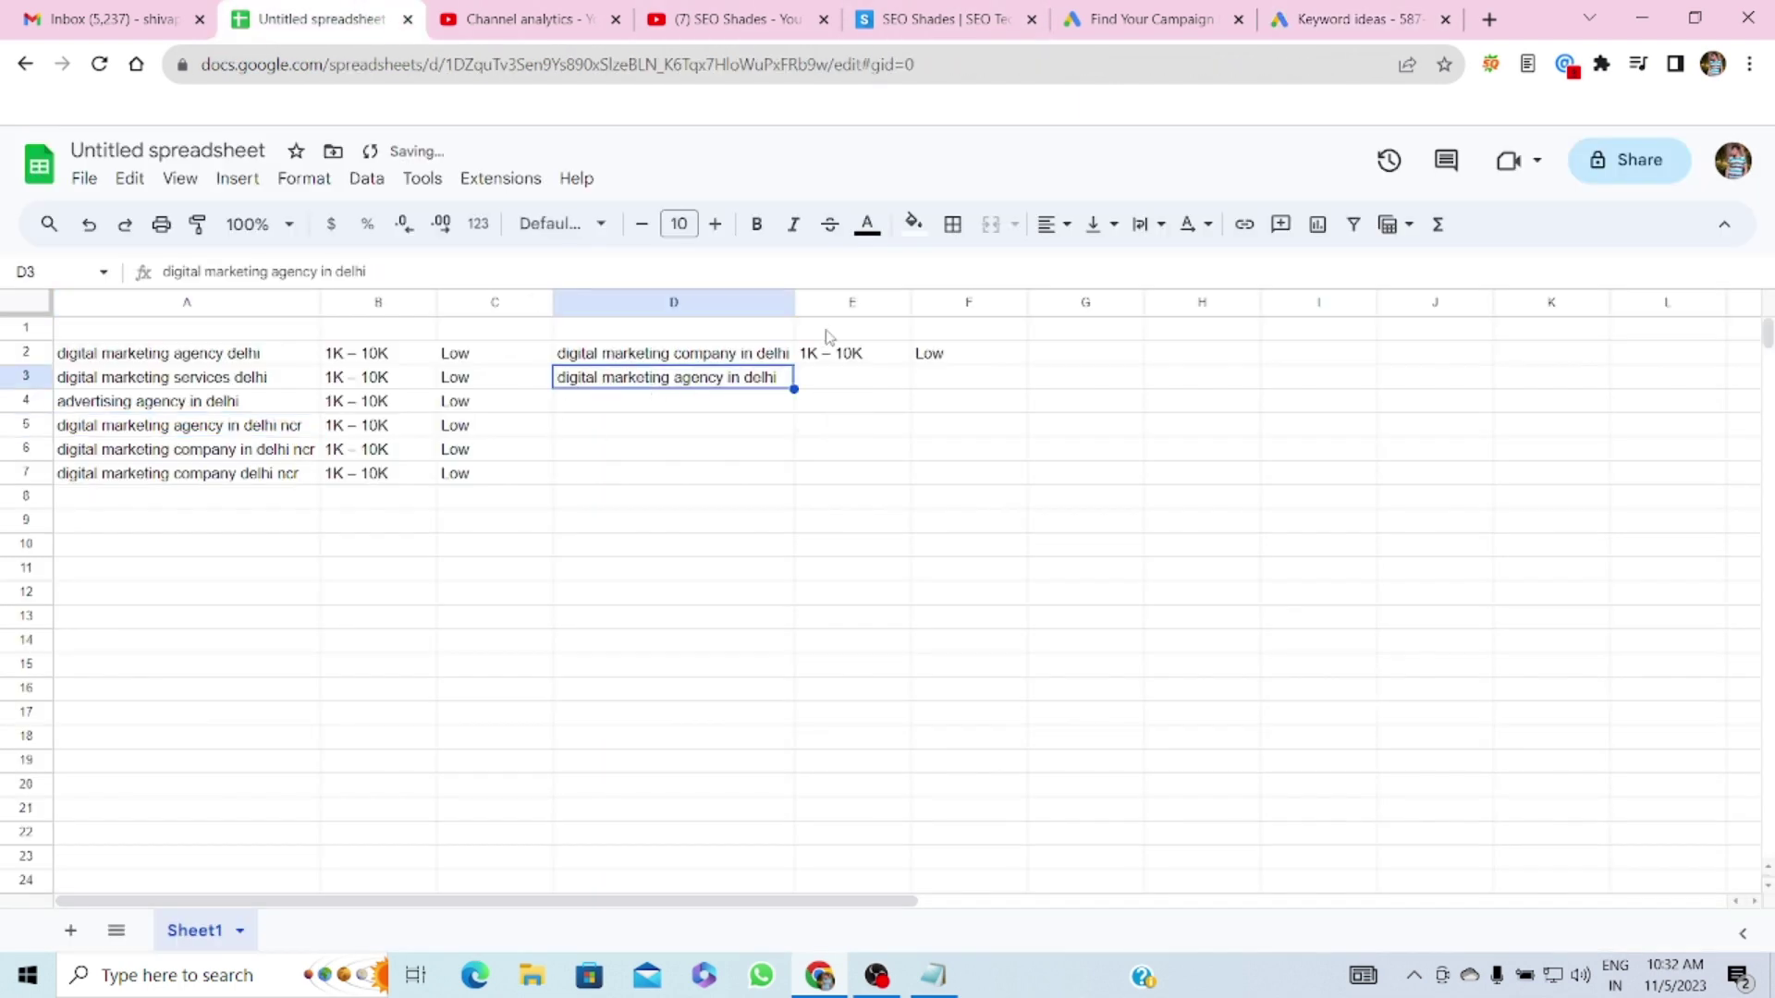
- Fill the search volume "1K – 10K" and competition "Low" from E2:F2 down to row 3
left_click_drag(850, 356, 953, 380)
key("ctrl+d")
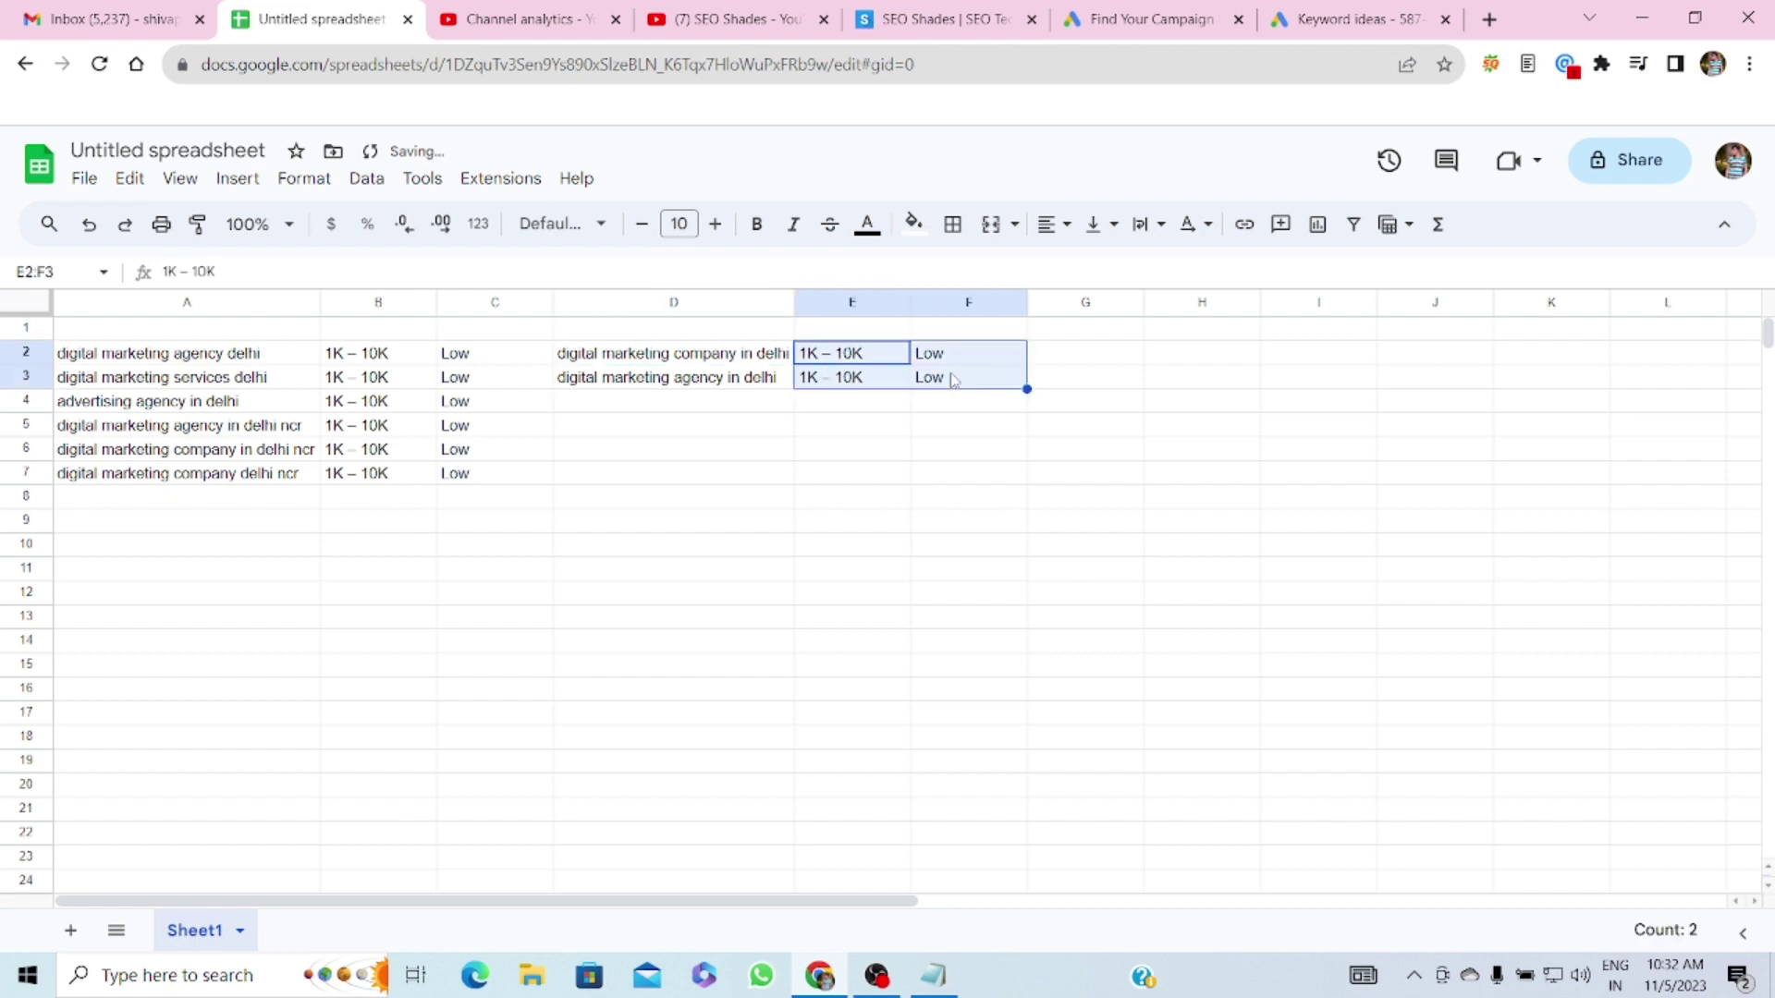
left_click(860, 450)
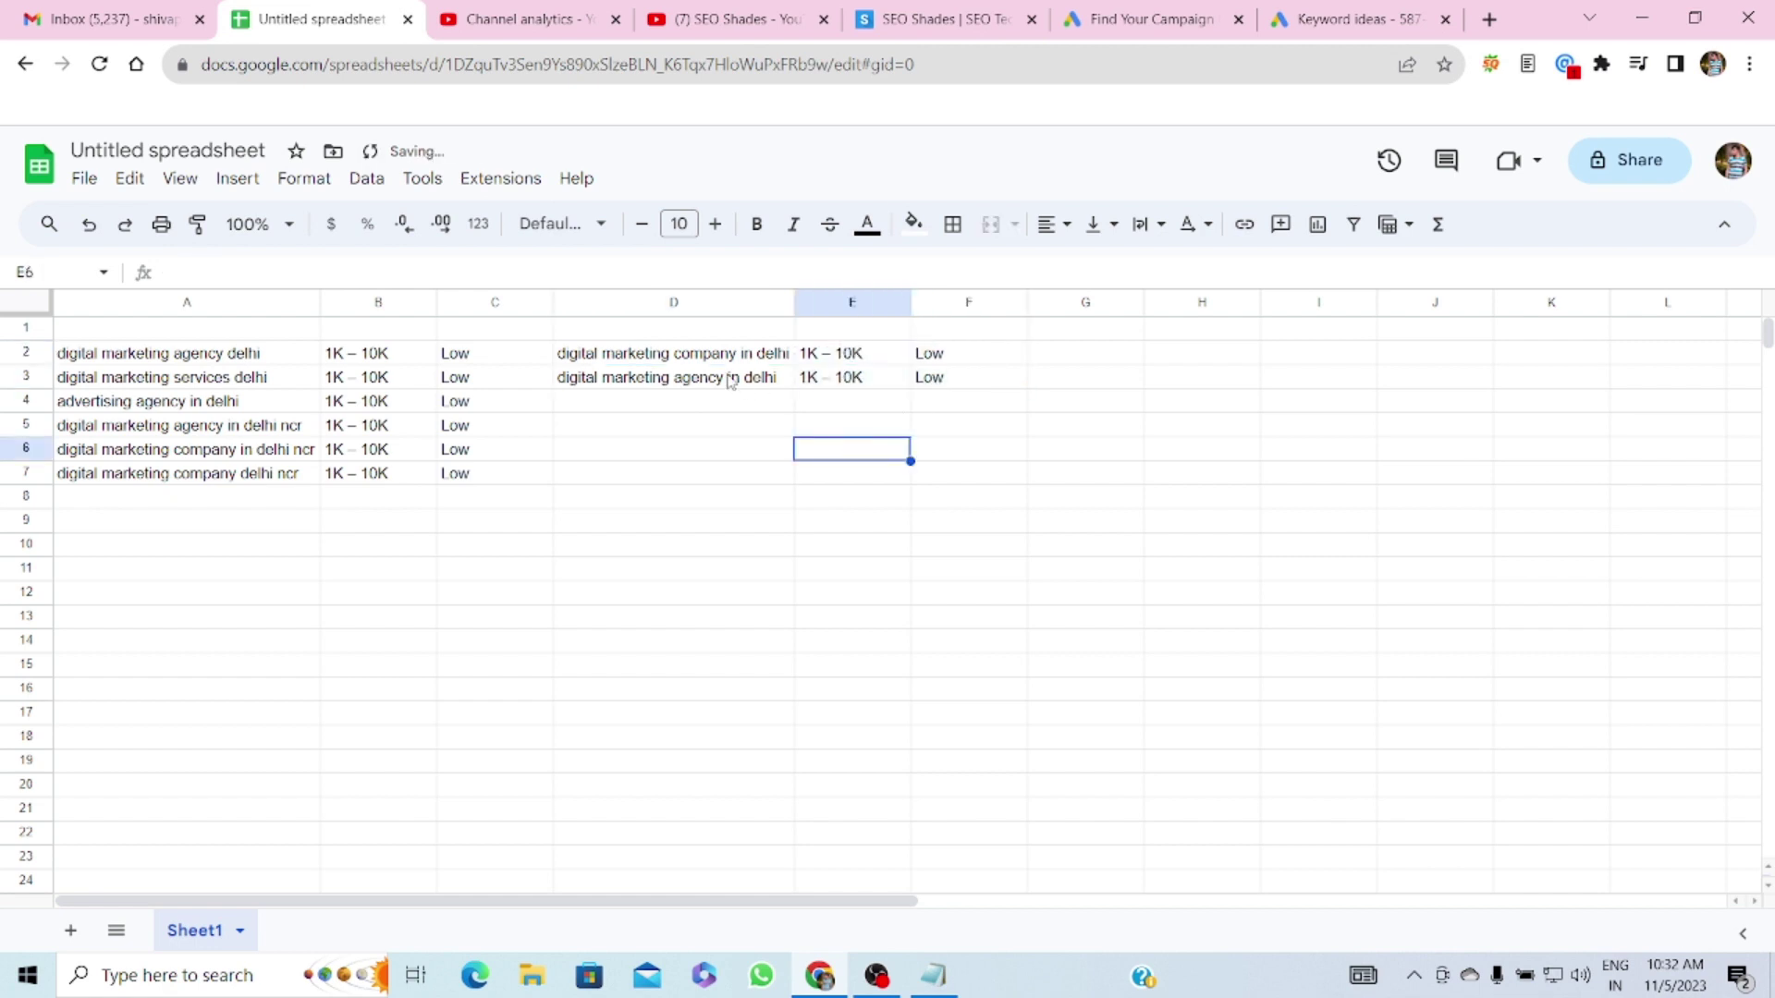
left_click(702, 358)
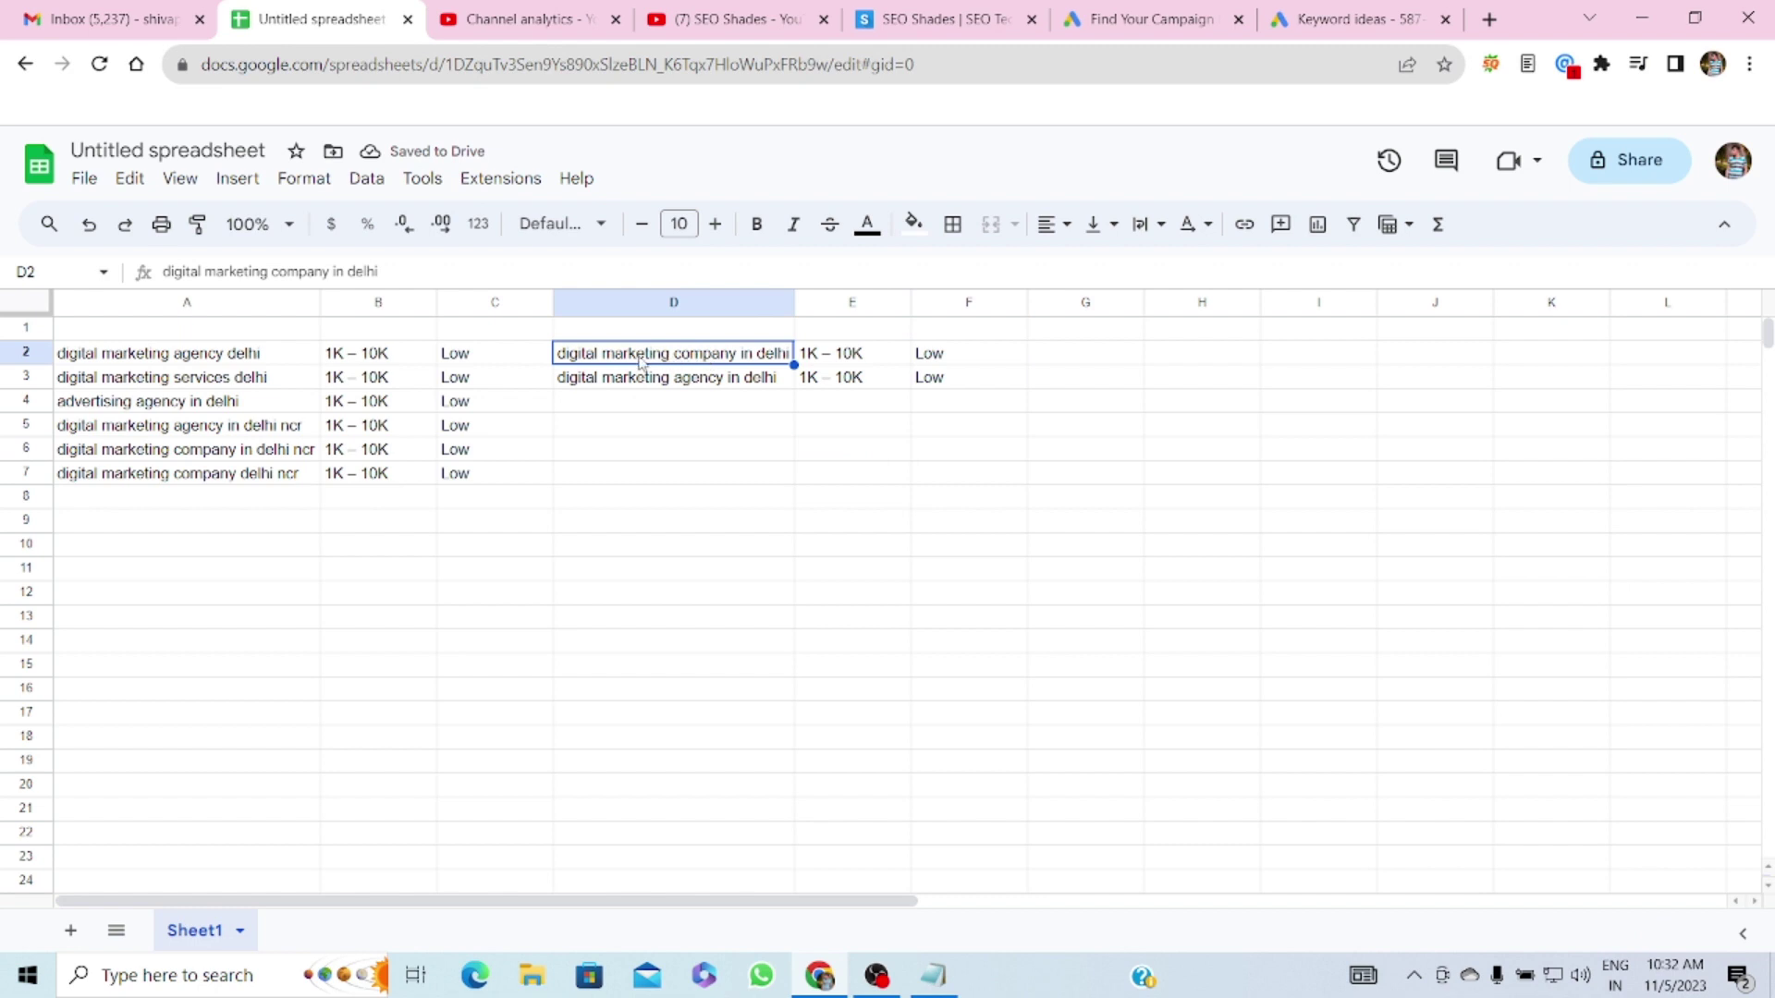
left_click_drag(543, 355, 615, 363)
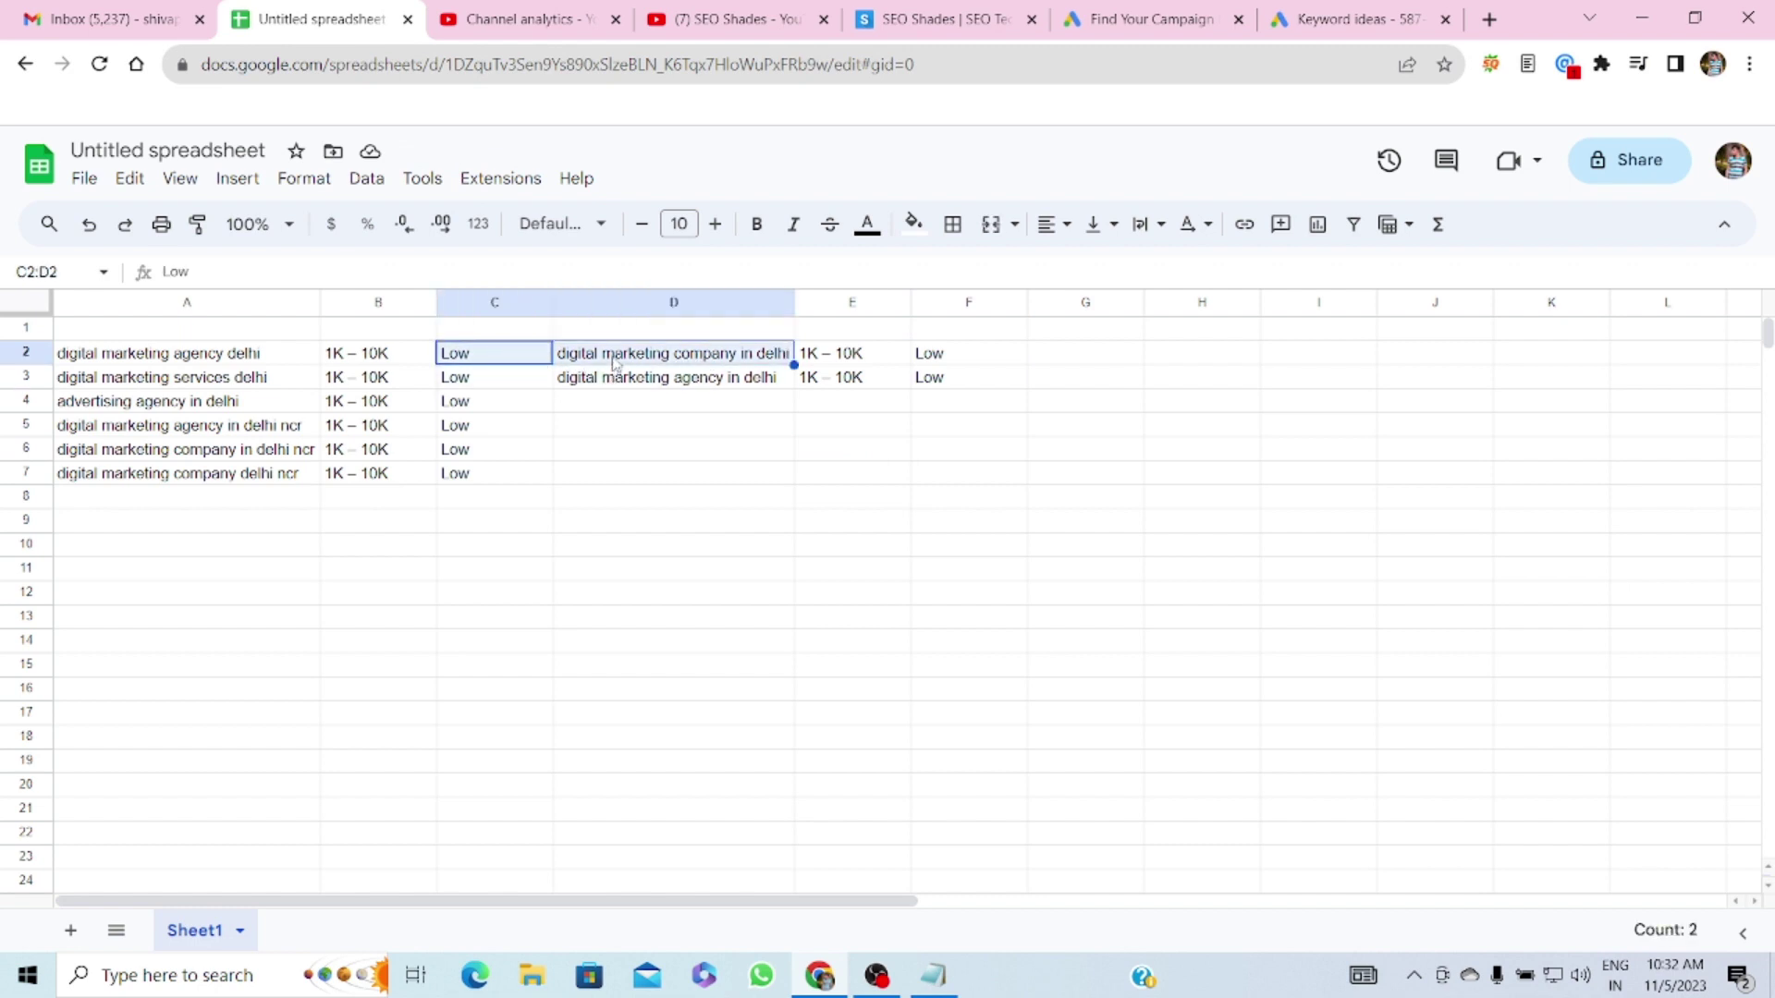
left_click(615, 360)
left_click(578, 379)
key("Return")
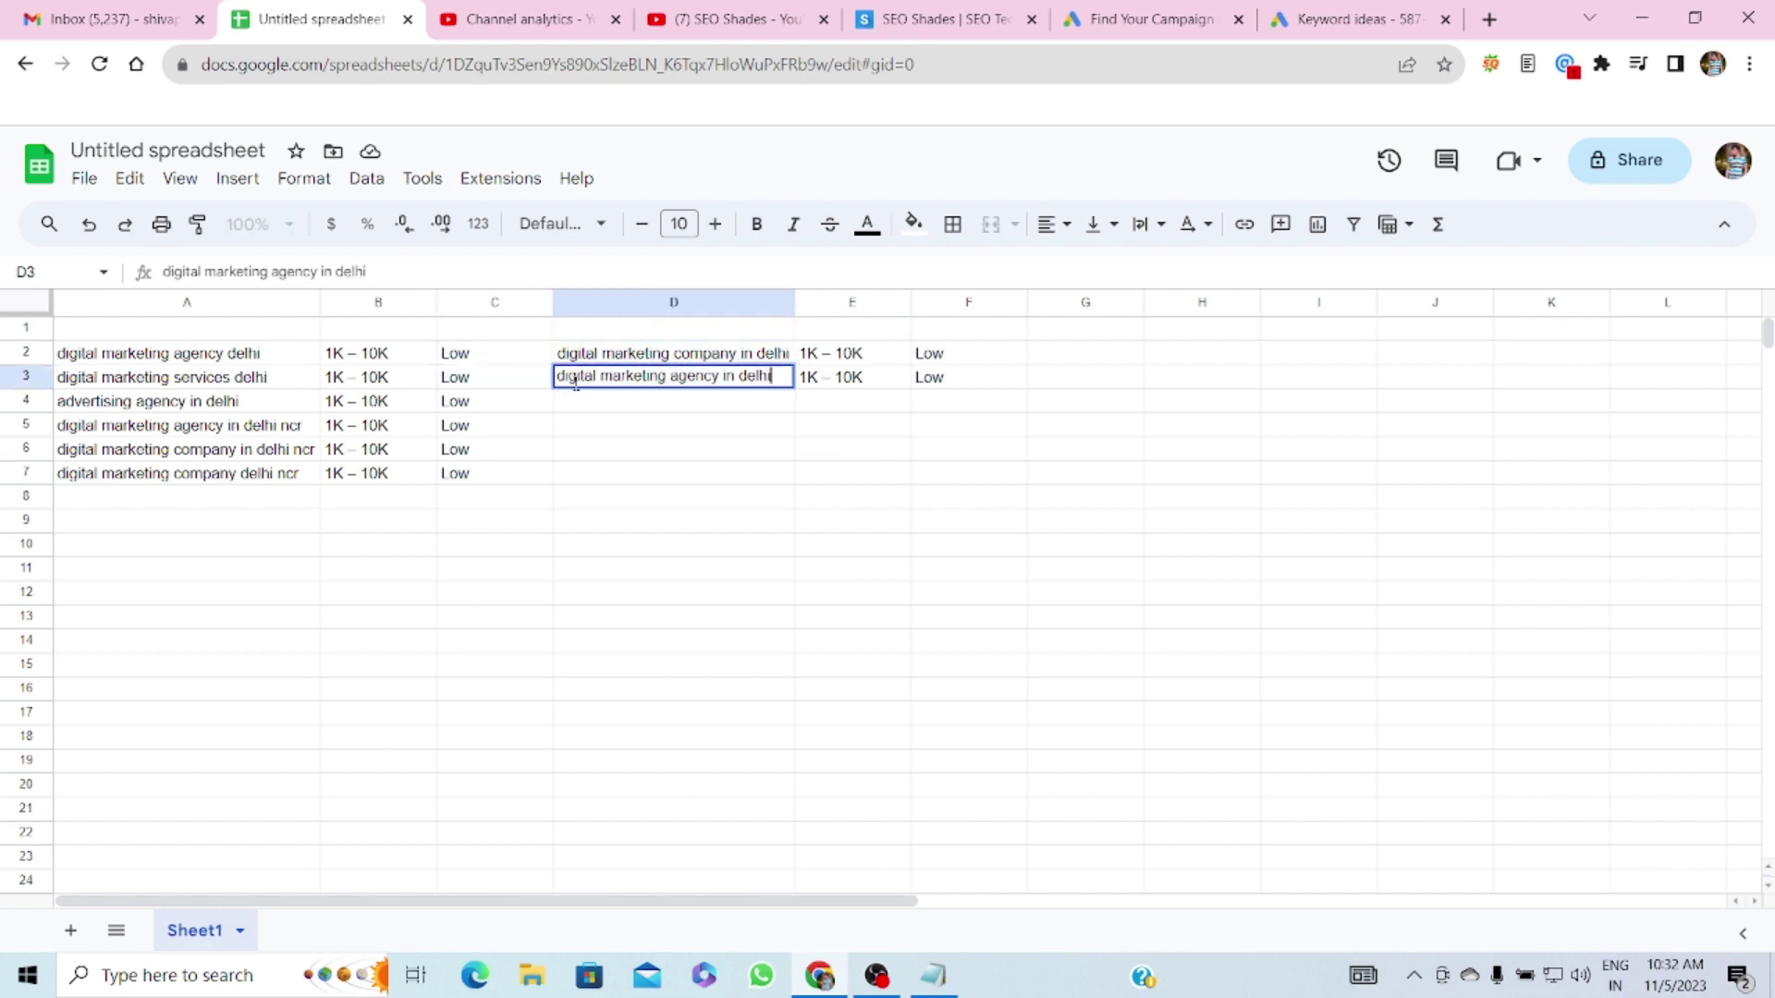
left_click(684, 462)
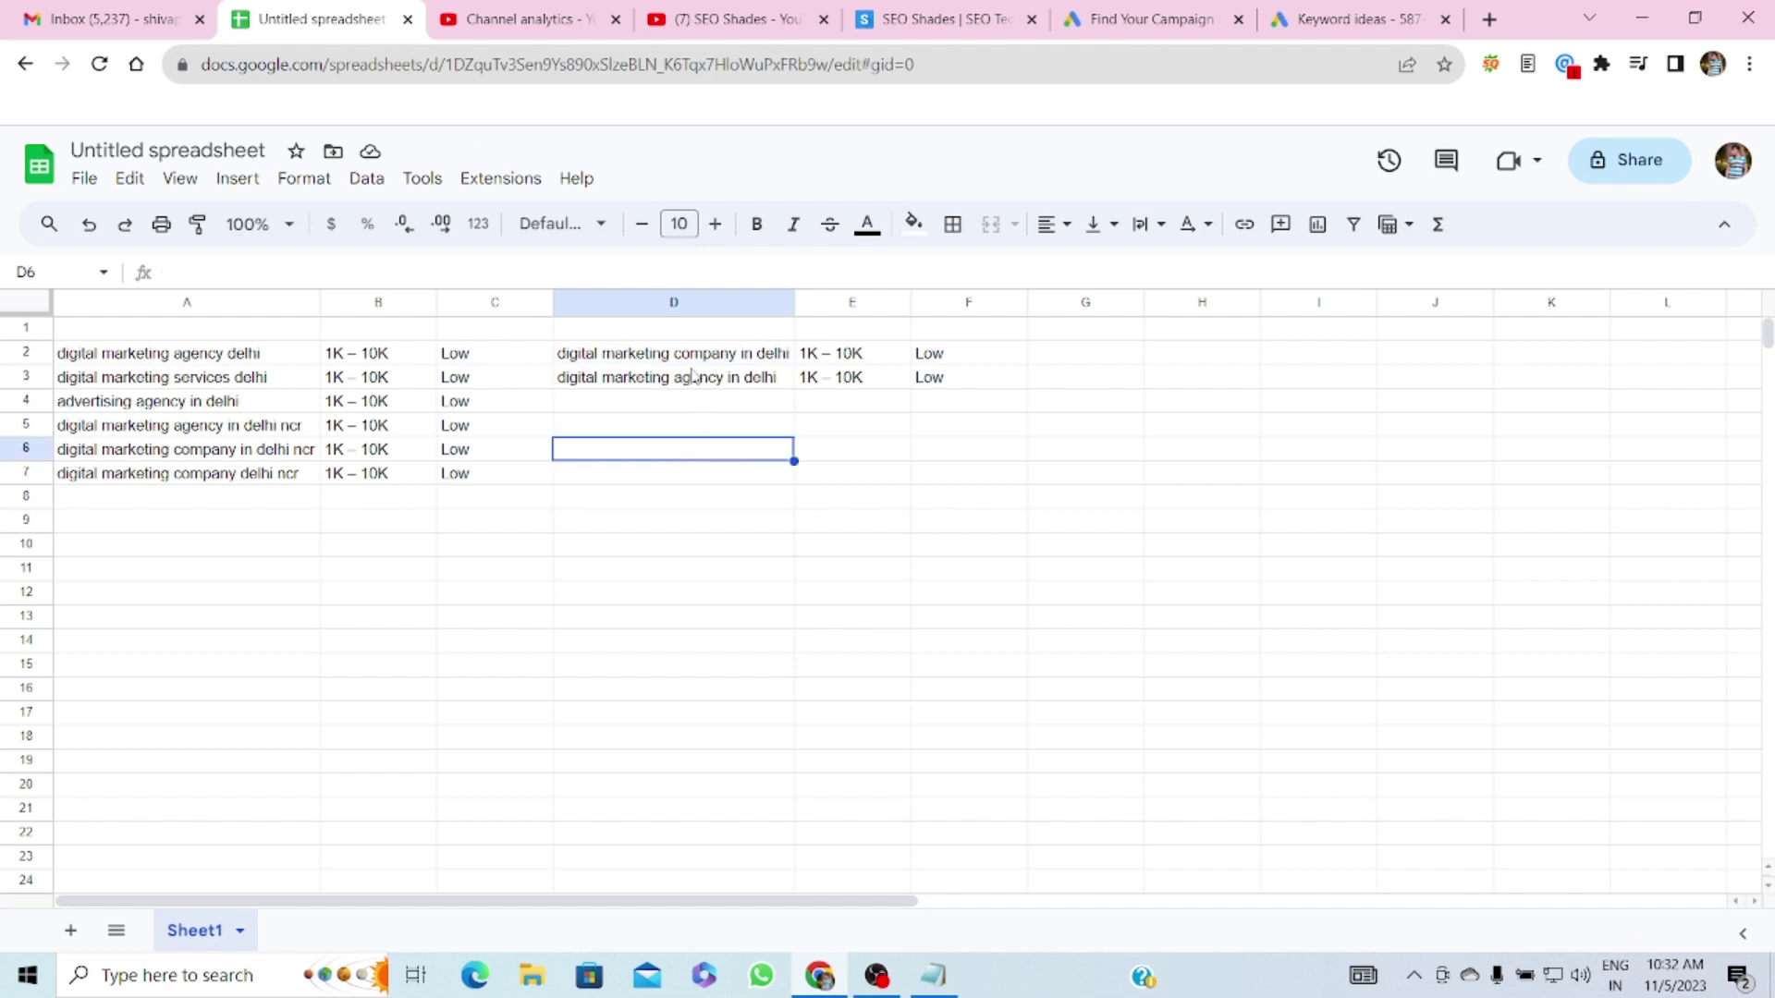
left_click(663, 383)
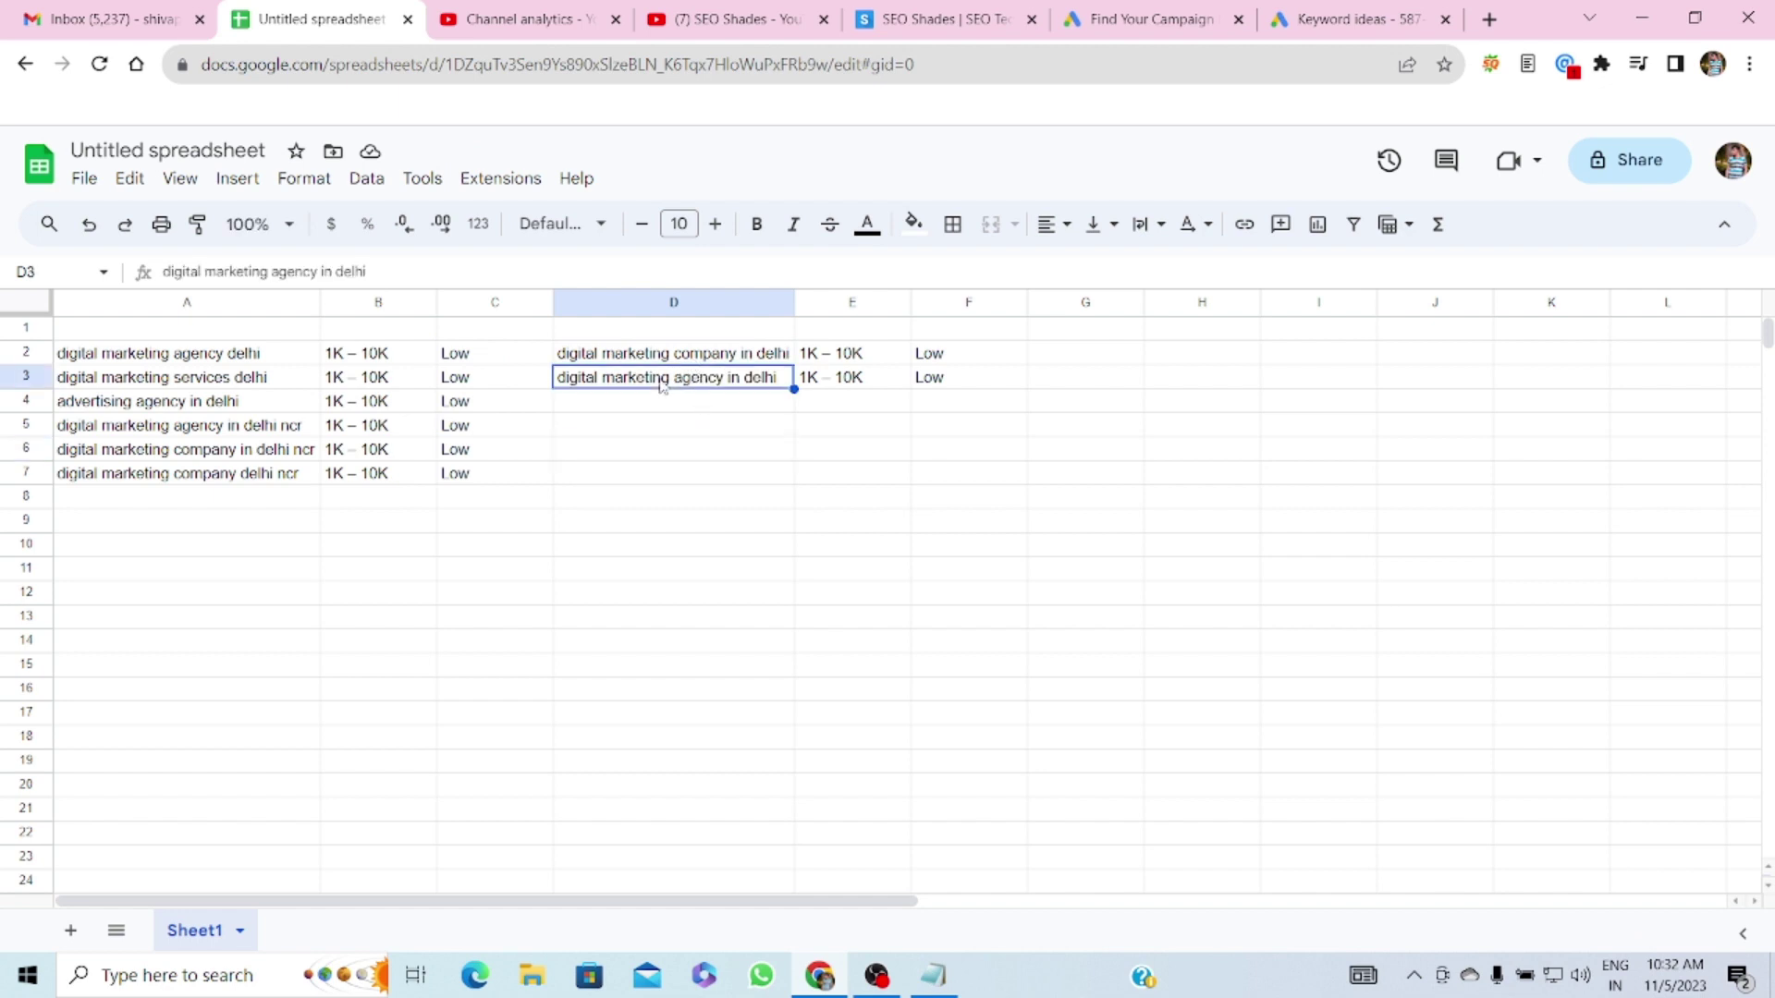
left_click(662, 407)
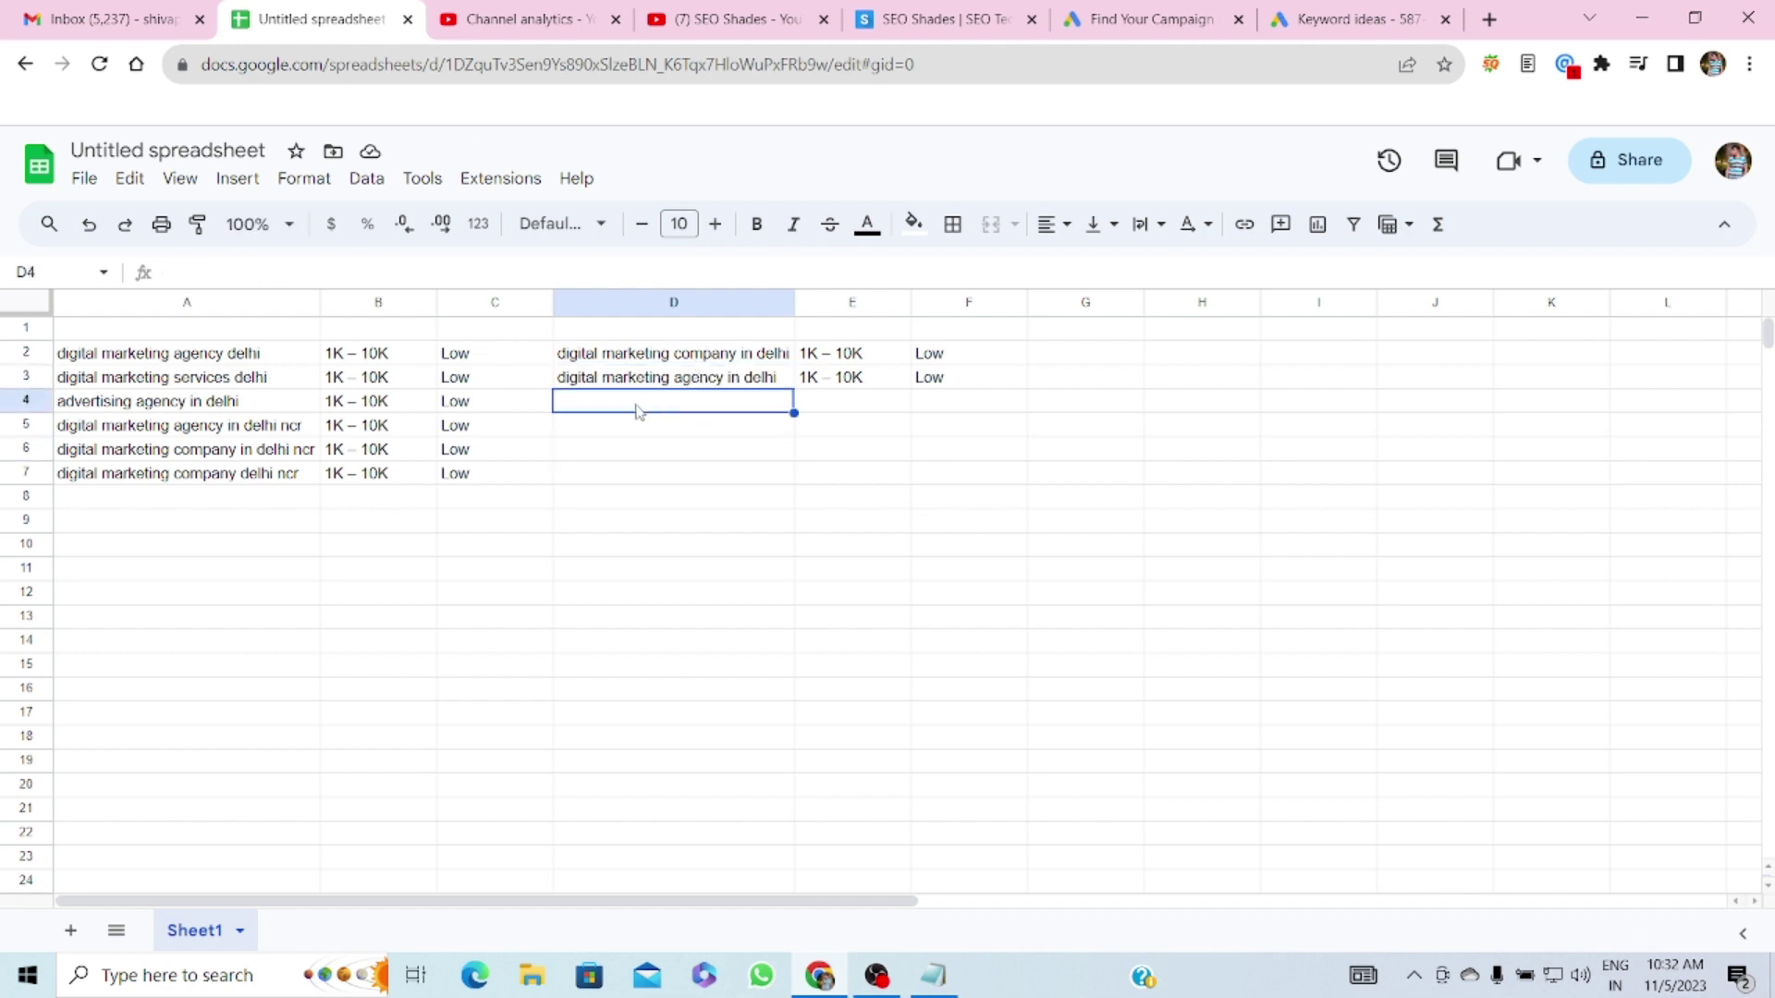
left_click_drag(219, 362, 245, 474)
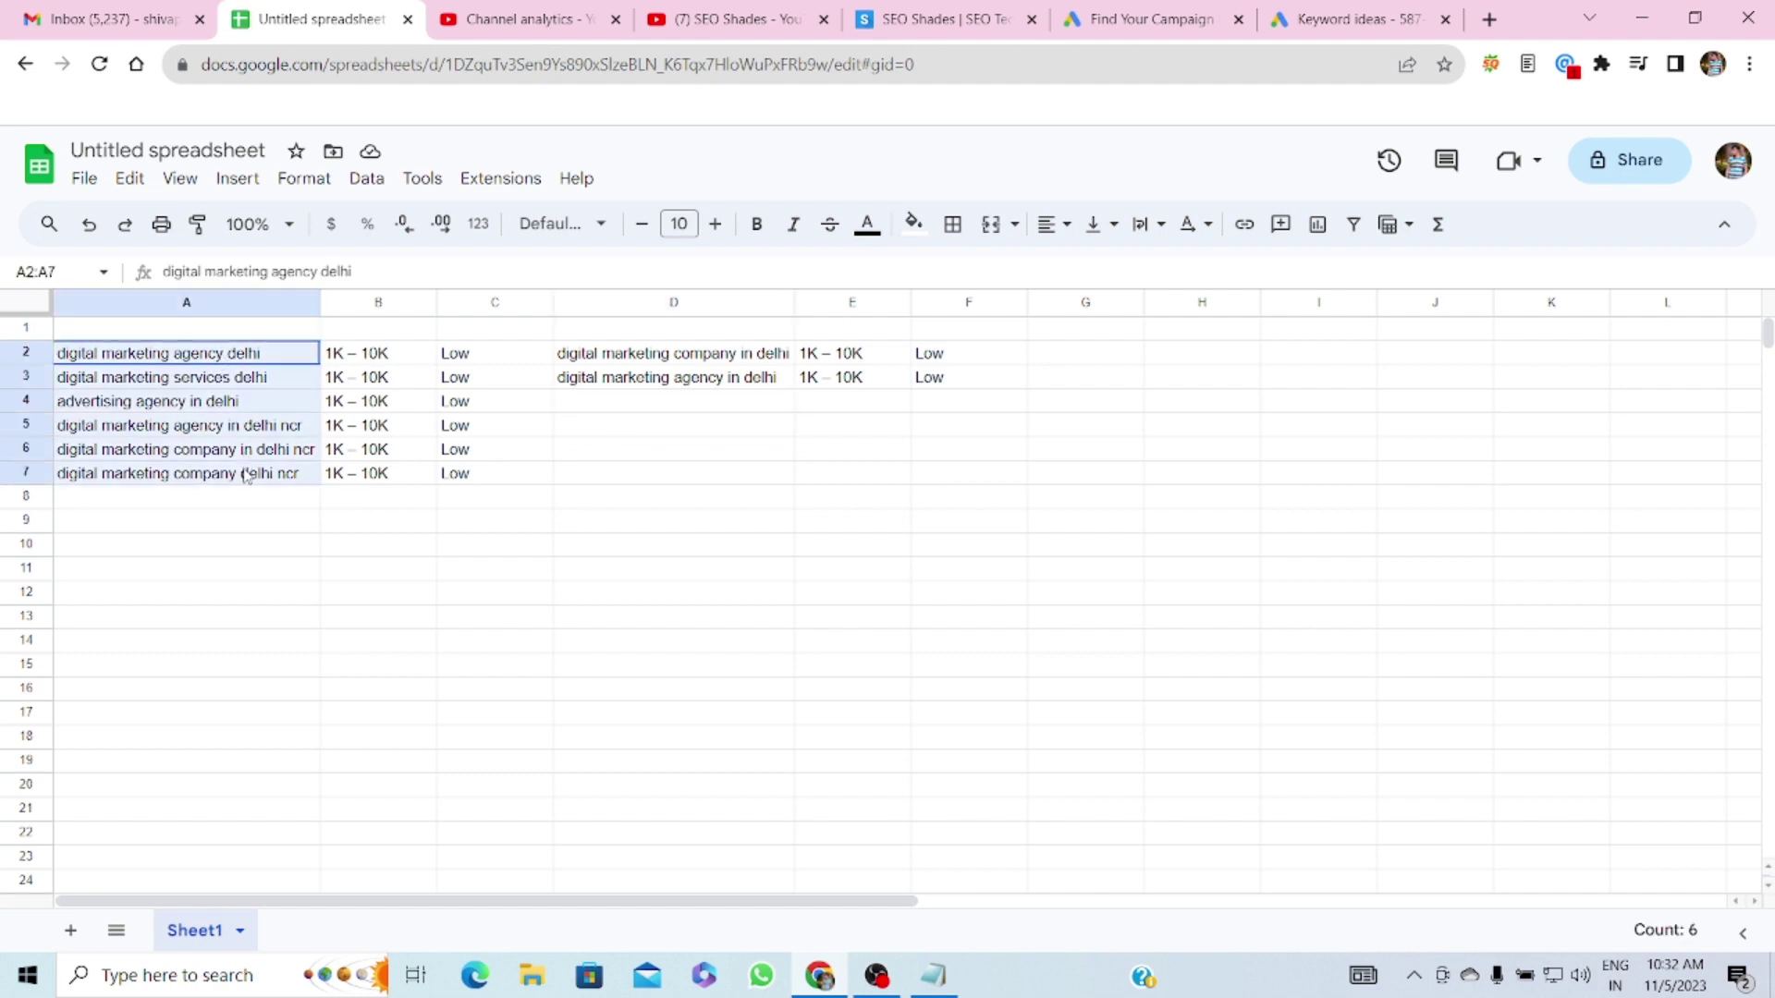
key("ctrl+c")
left_click(611, 453)
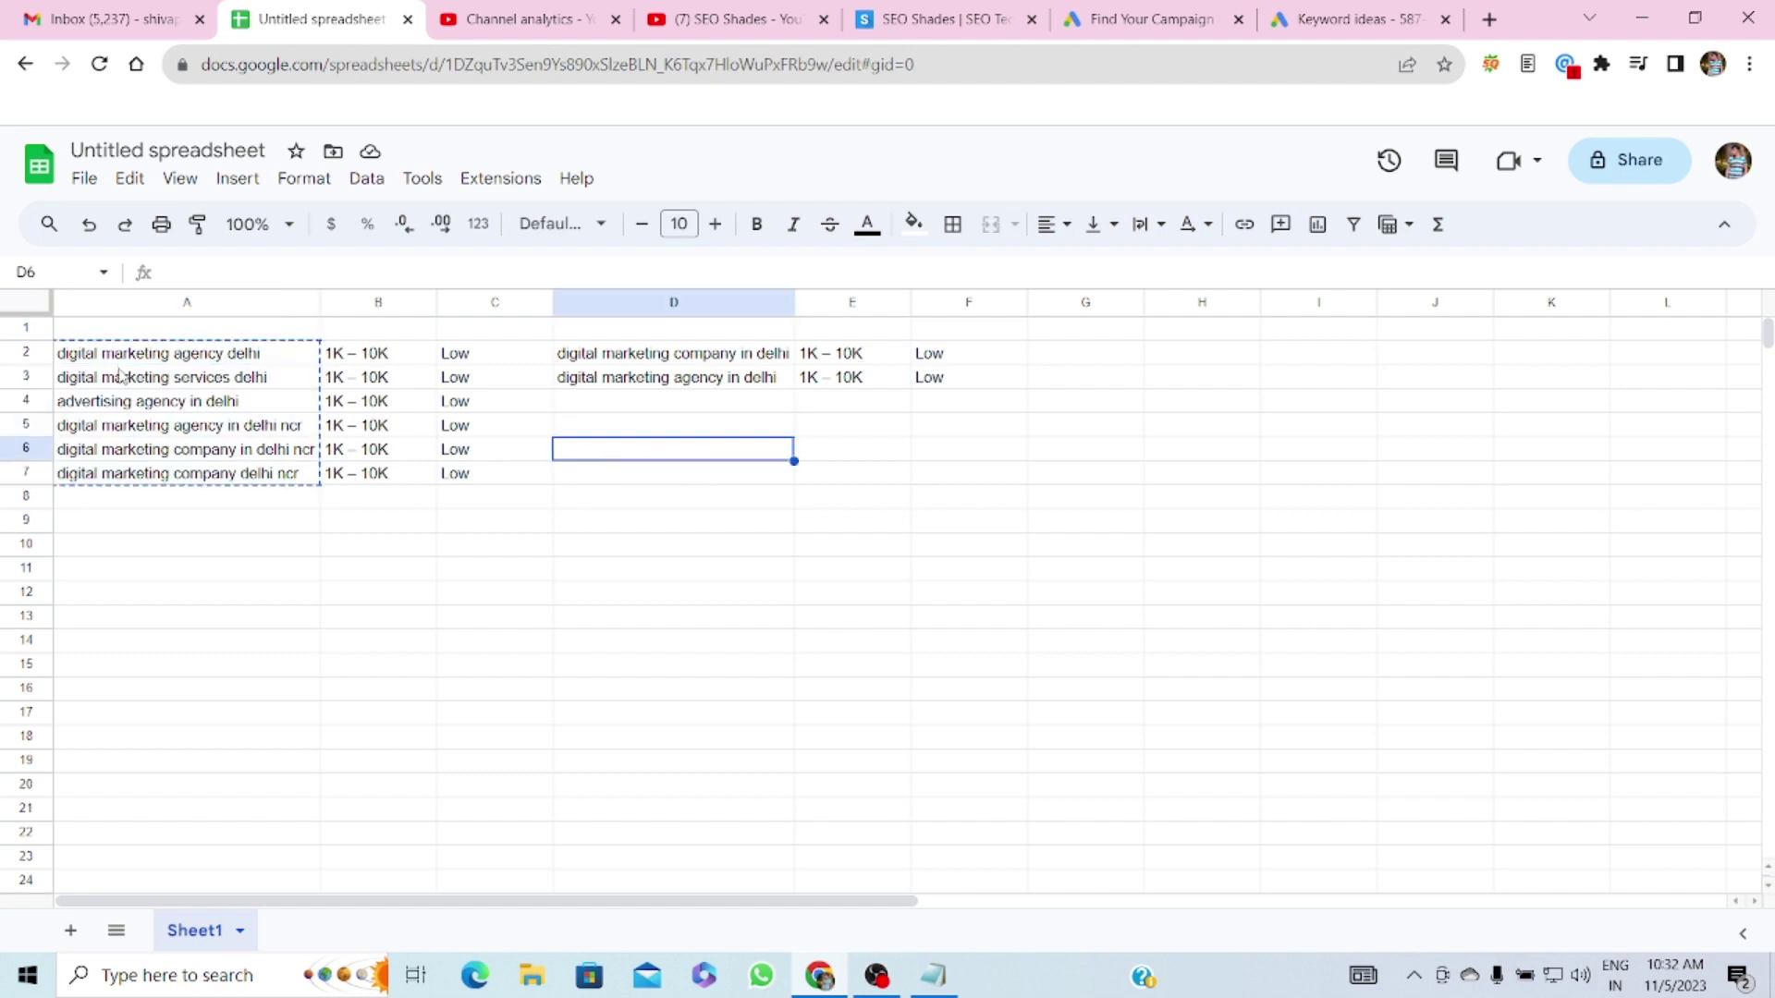
- Move the six keywords in A2:A7 to D6:D11 and widen column D to fit them
left_click_drag(130, 358, 308, 476)
key("ctrl+x")
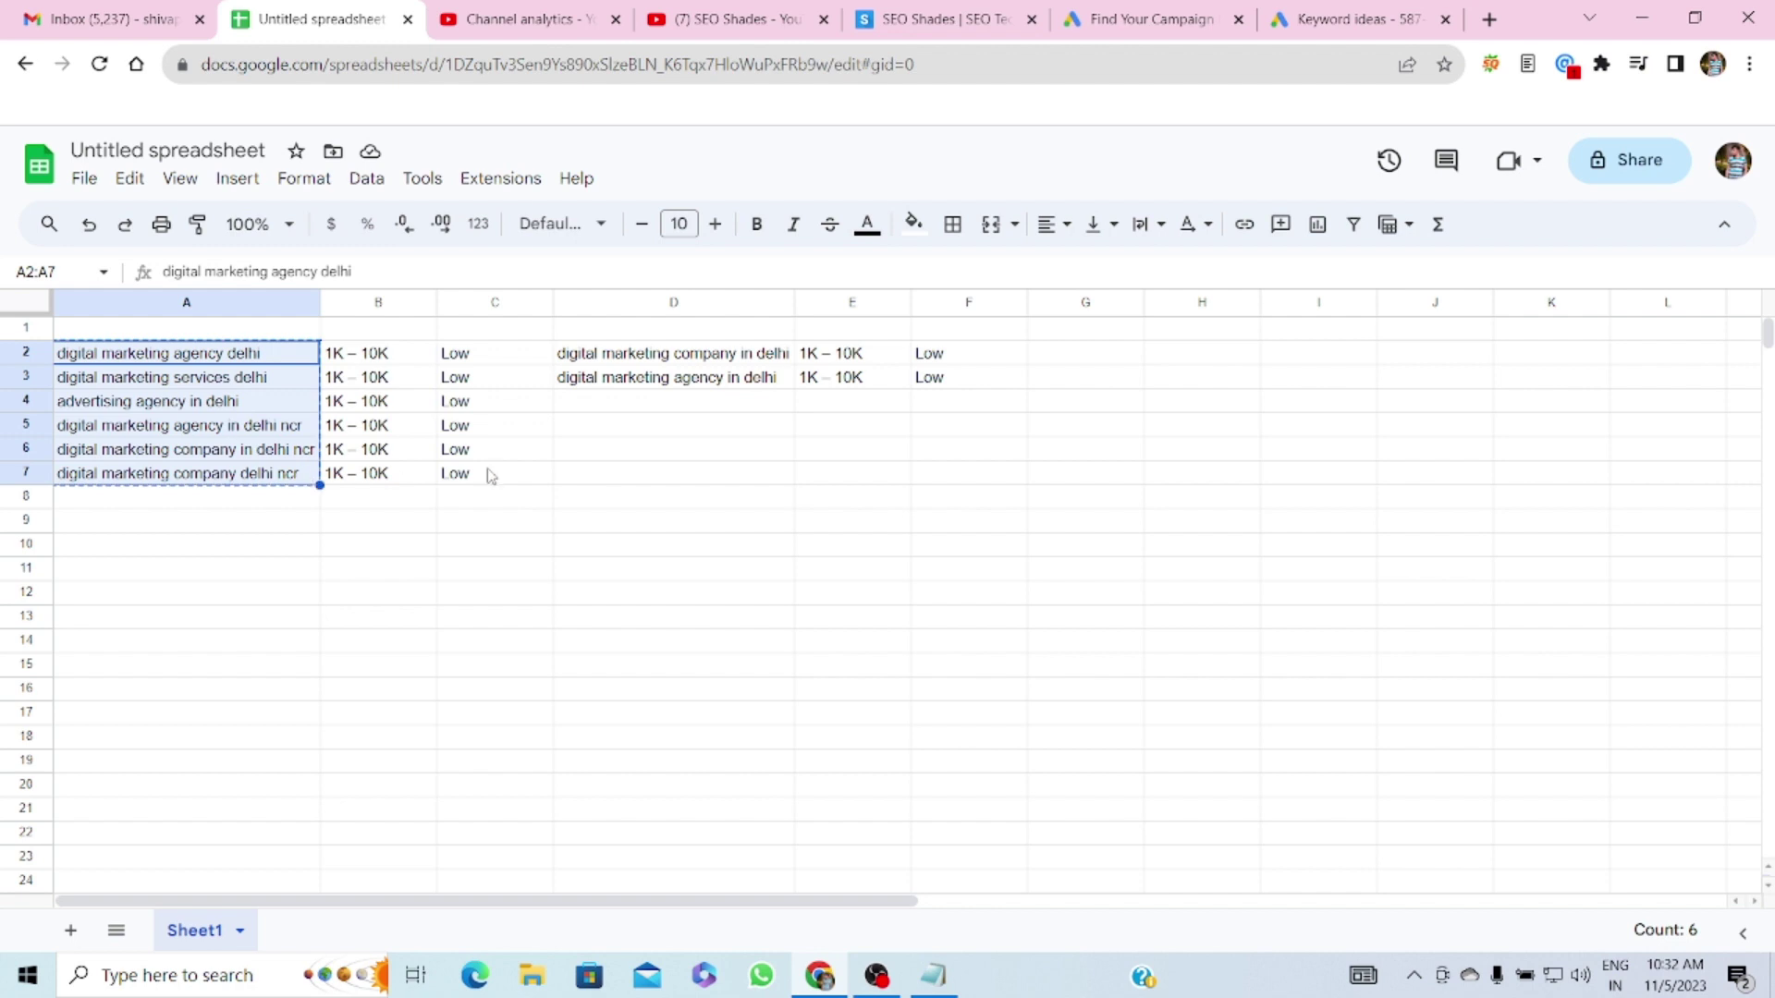
left_click(603, 455)
key("ctrl+v")
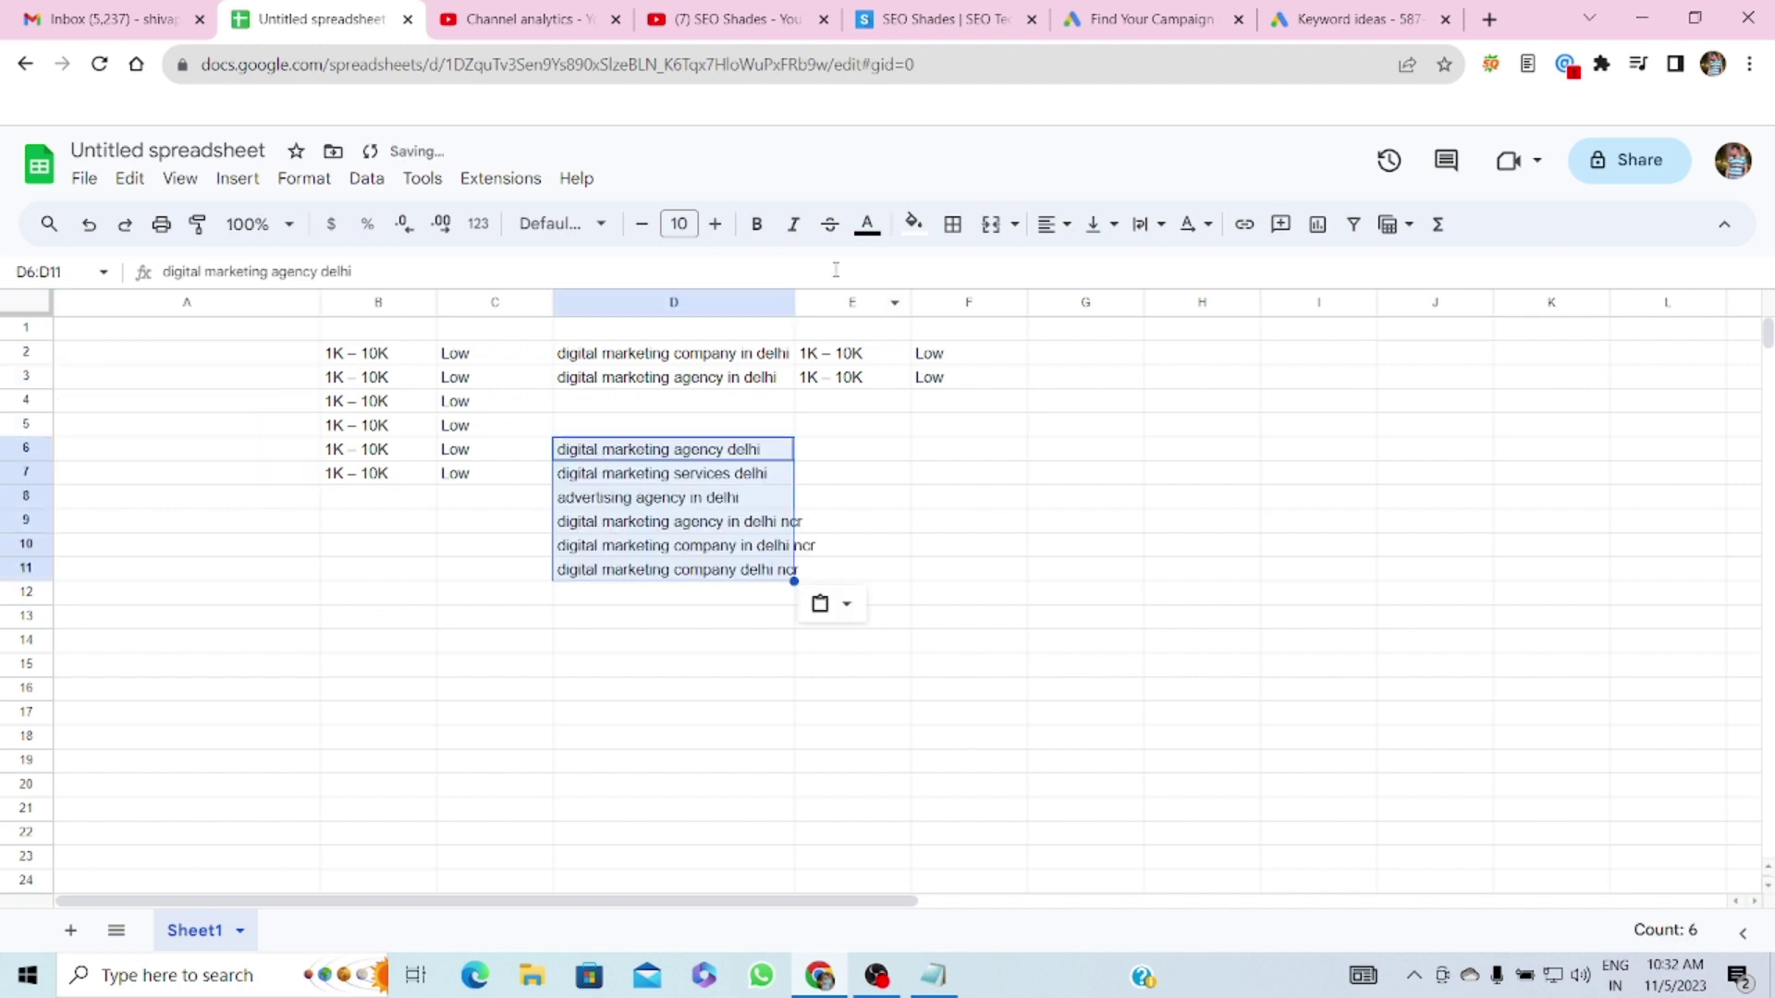
double_click(794, 303)
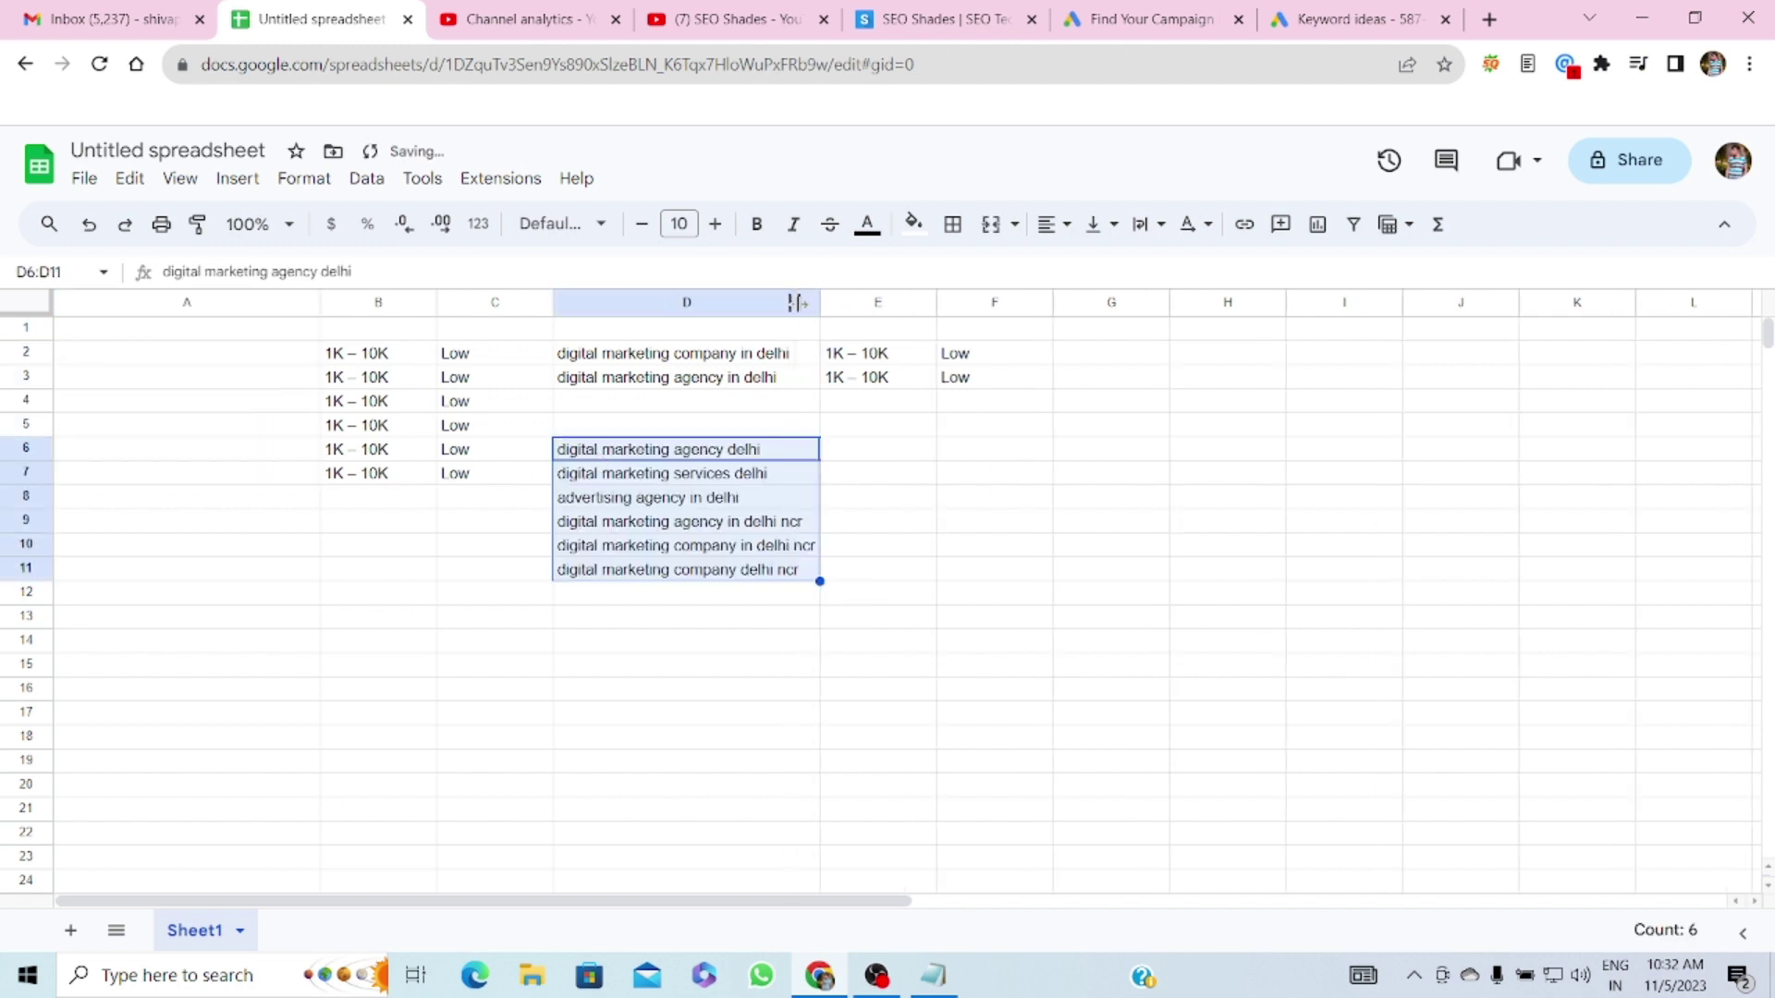
- Switch to the Keyword Planner results and copy the keyword "marketing agency in delhi"
left_click(1179, 7)
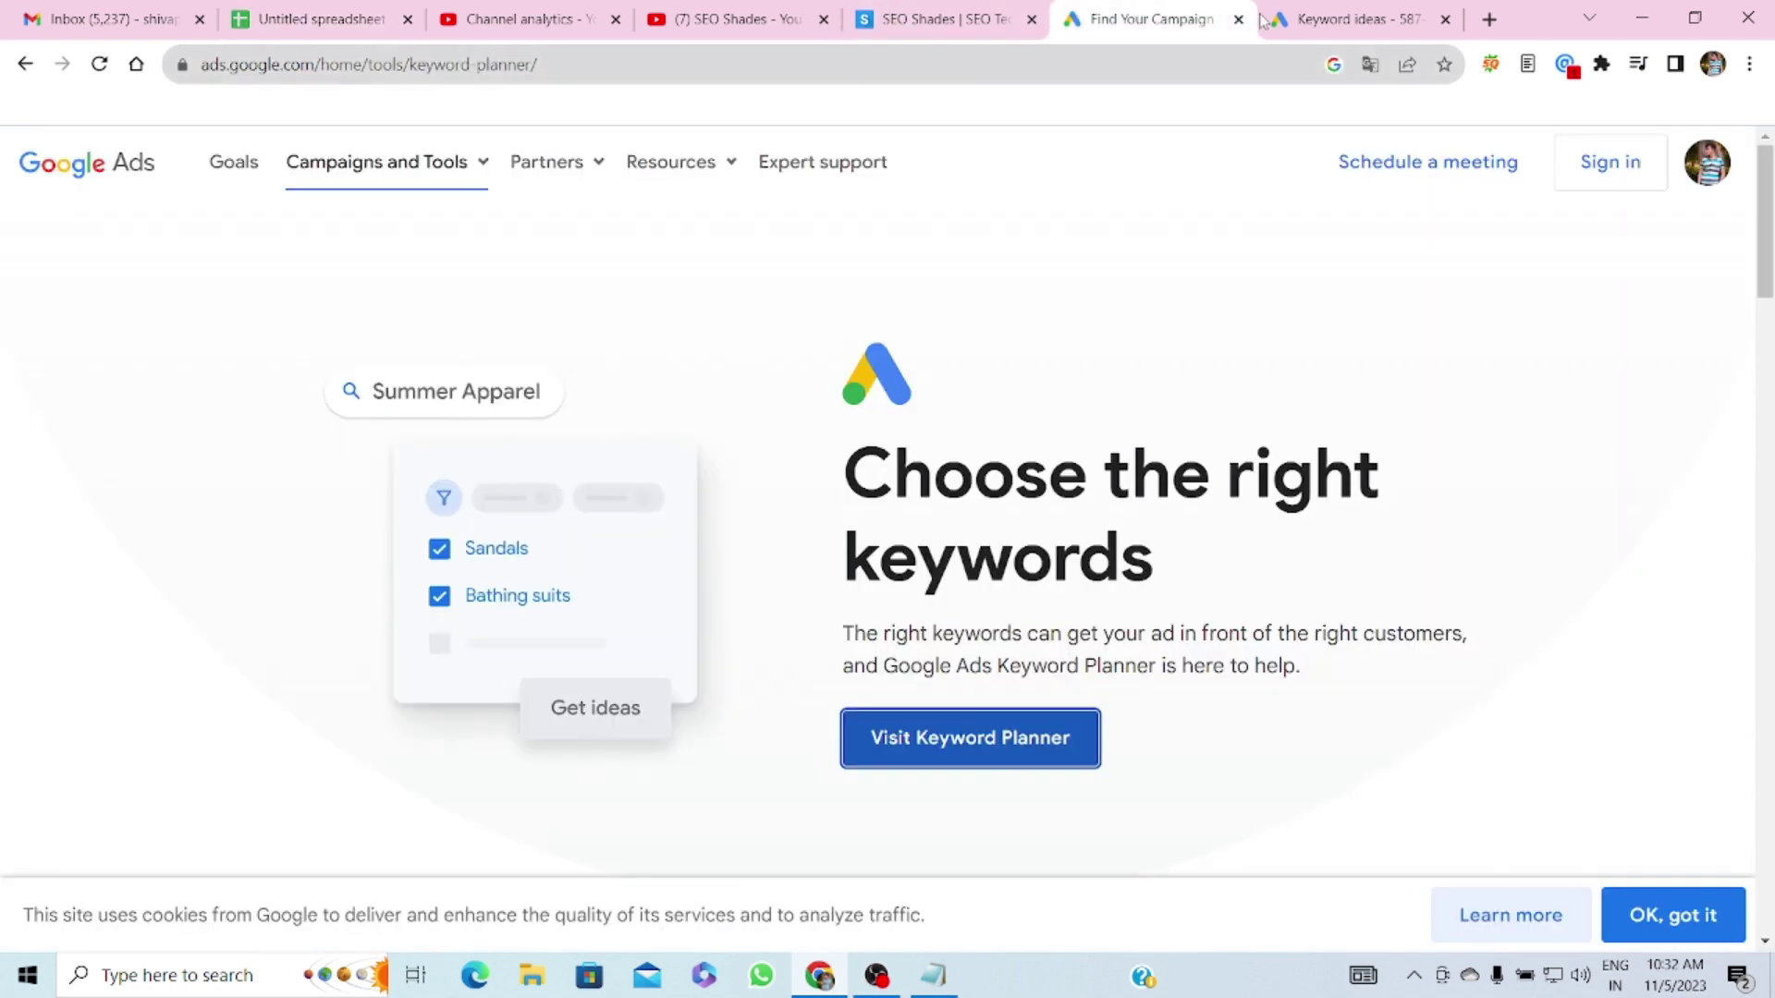
left_click(1355, 13)
scroll(386, 780, "down", 3)
scroll(386, 779, "up", 5)
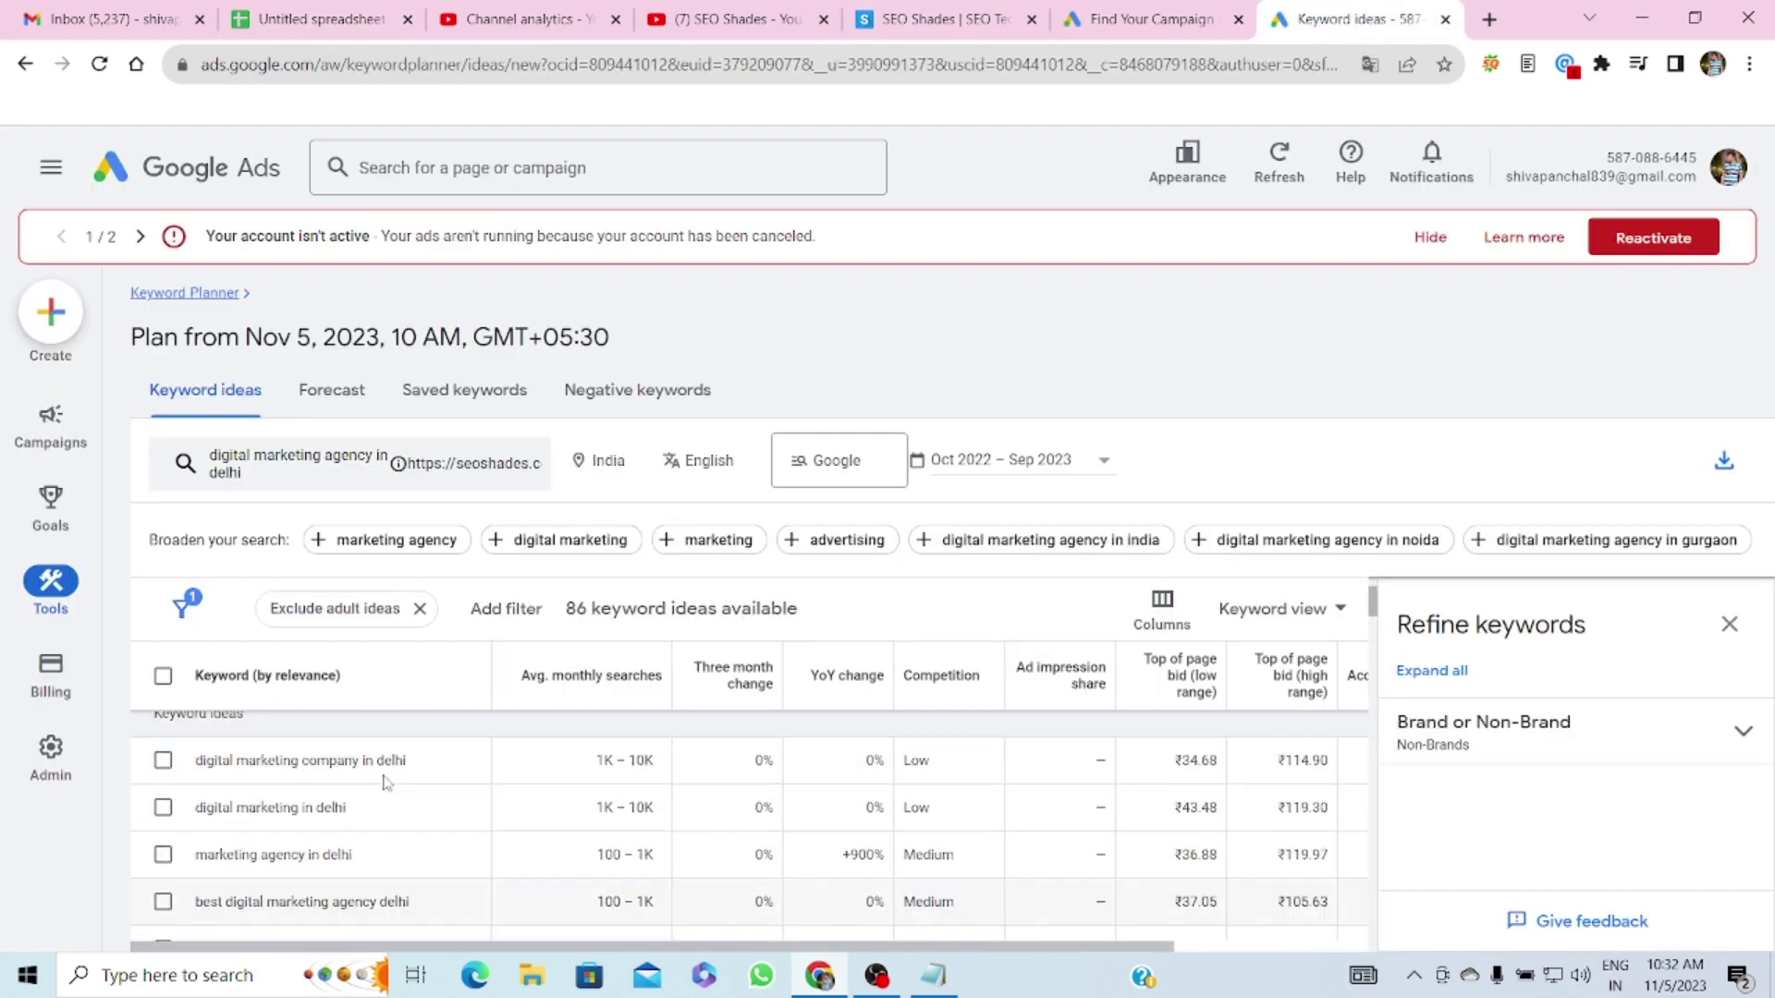
triple_click(370, 782)
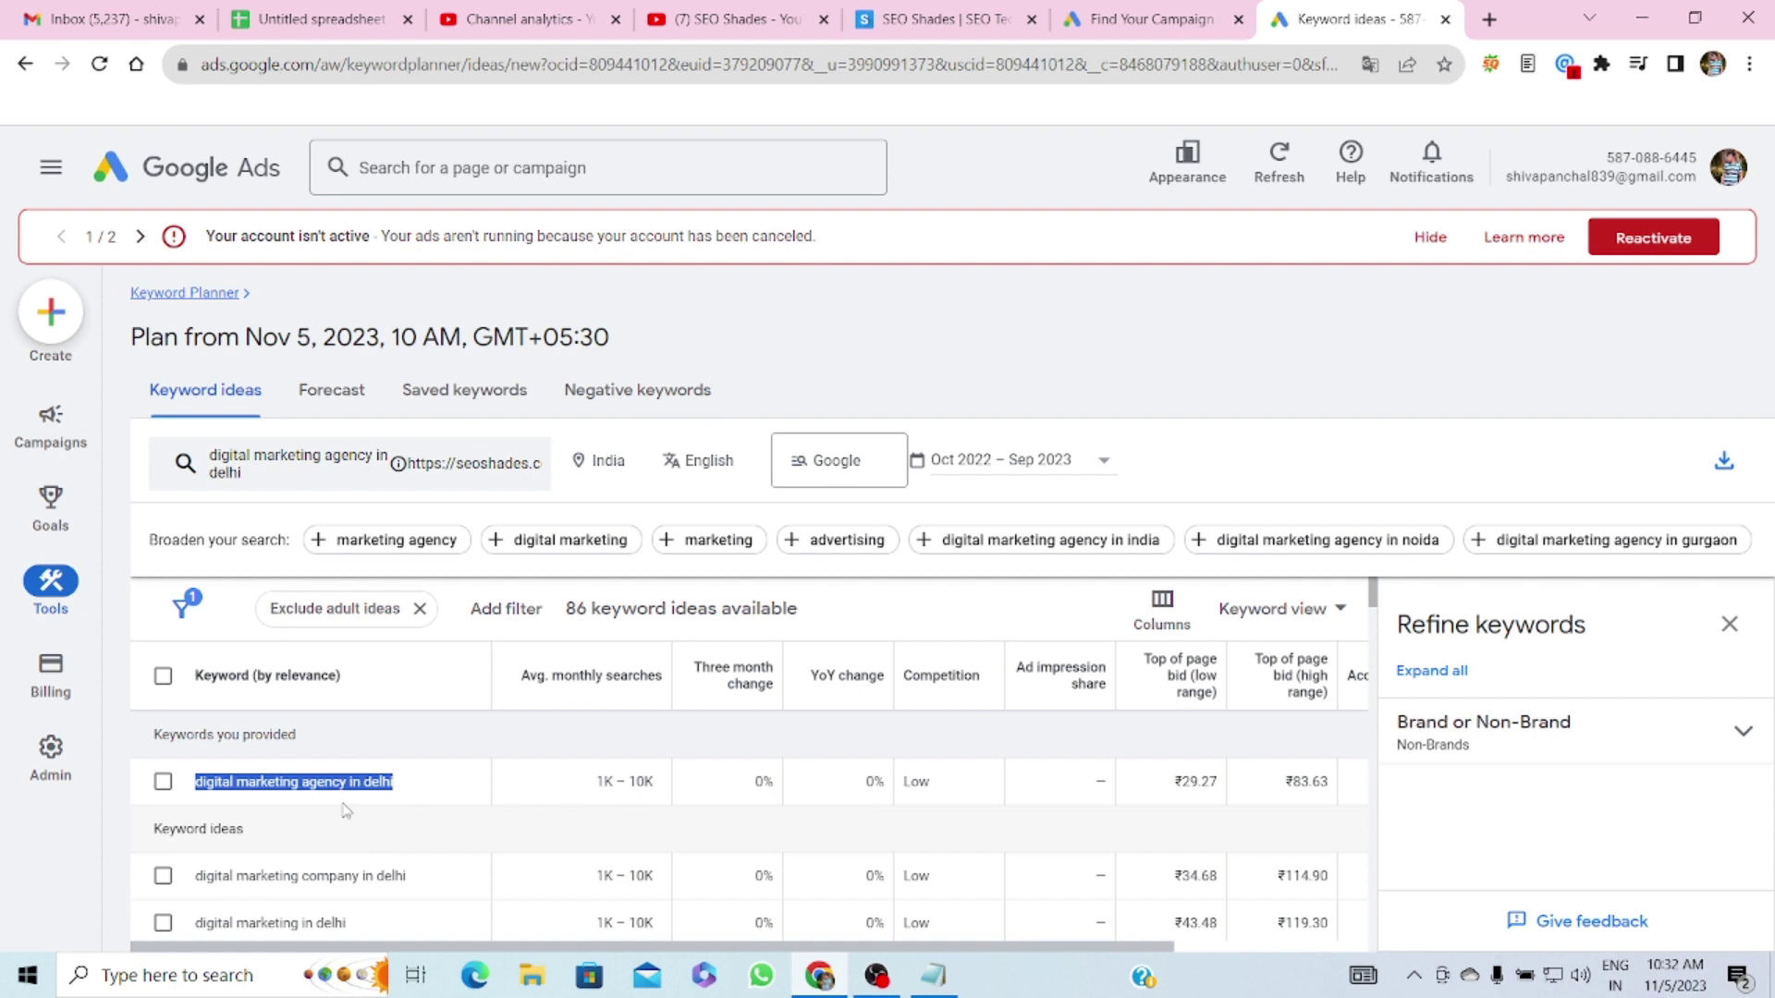
scroll(217, 817, "down", 1)
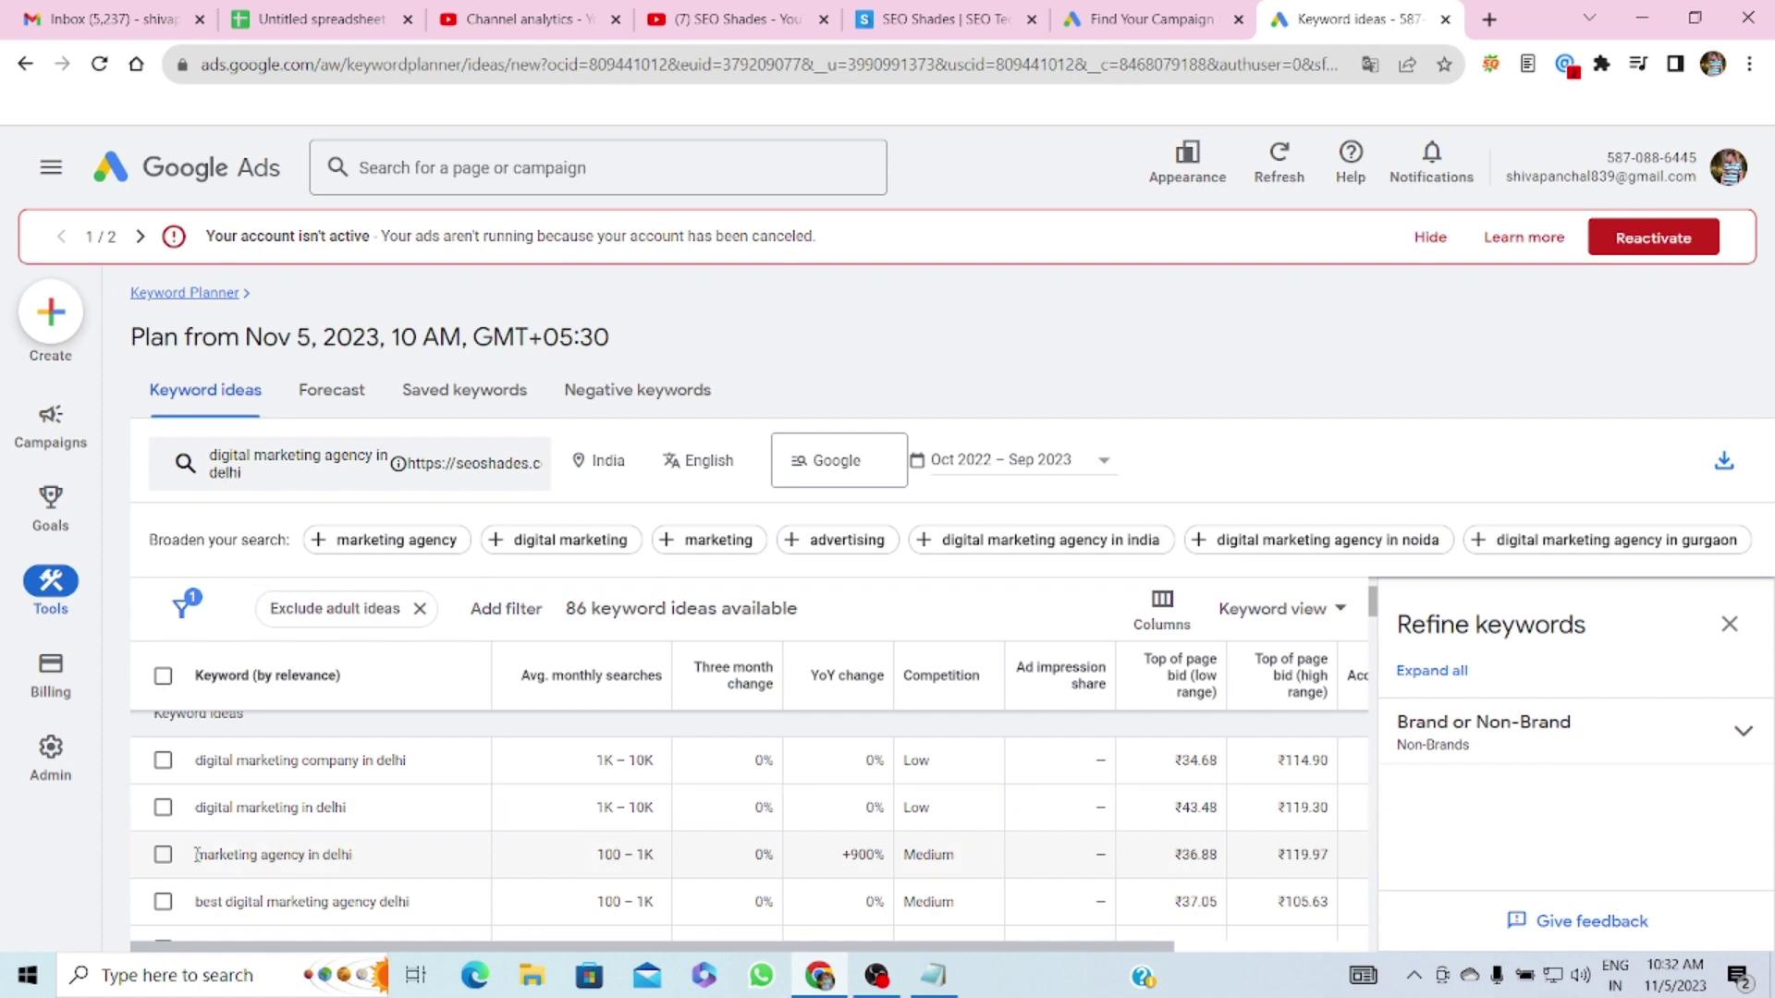
left_click_drag(197, 854, 363, 860)
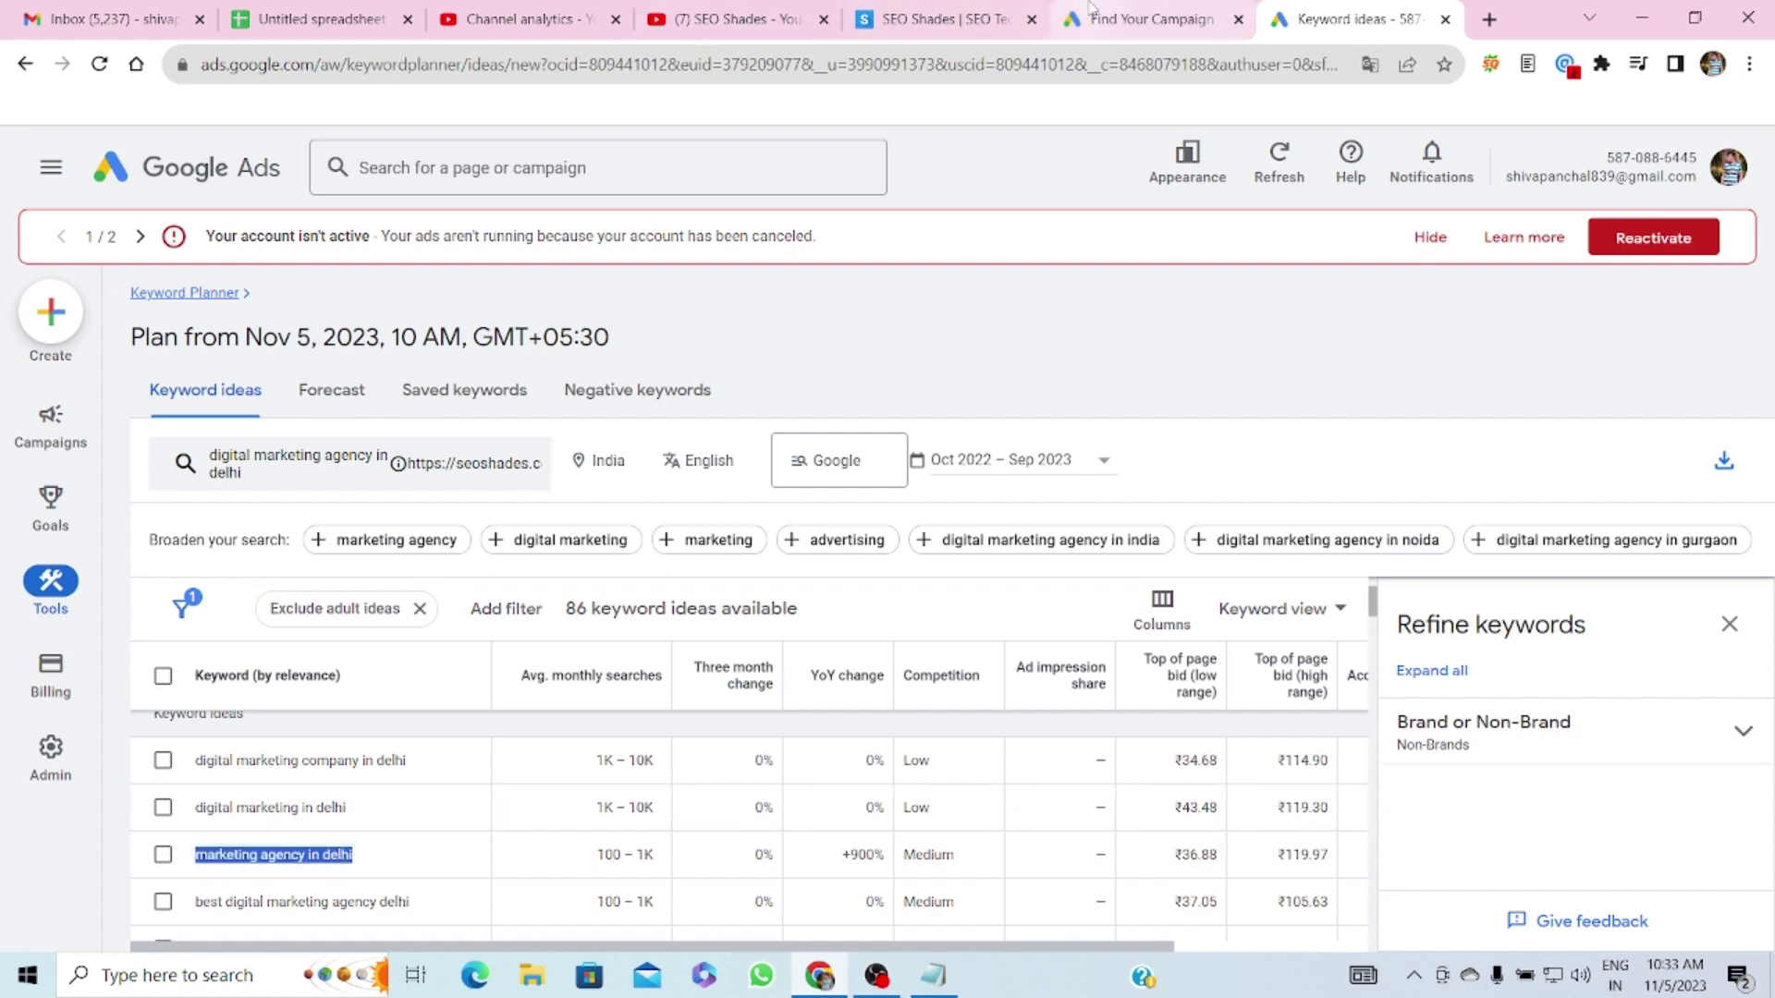
- Paste "marketing agency in delhi" into cell D12 of the spreadsheet without source formatting
left_click(1146, 19)
left_click(328, 11)
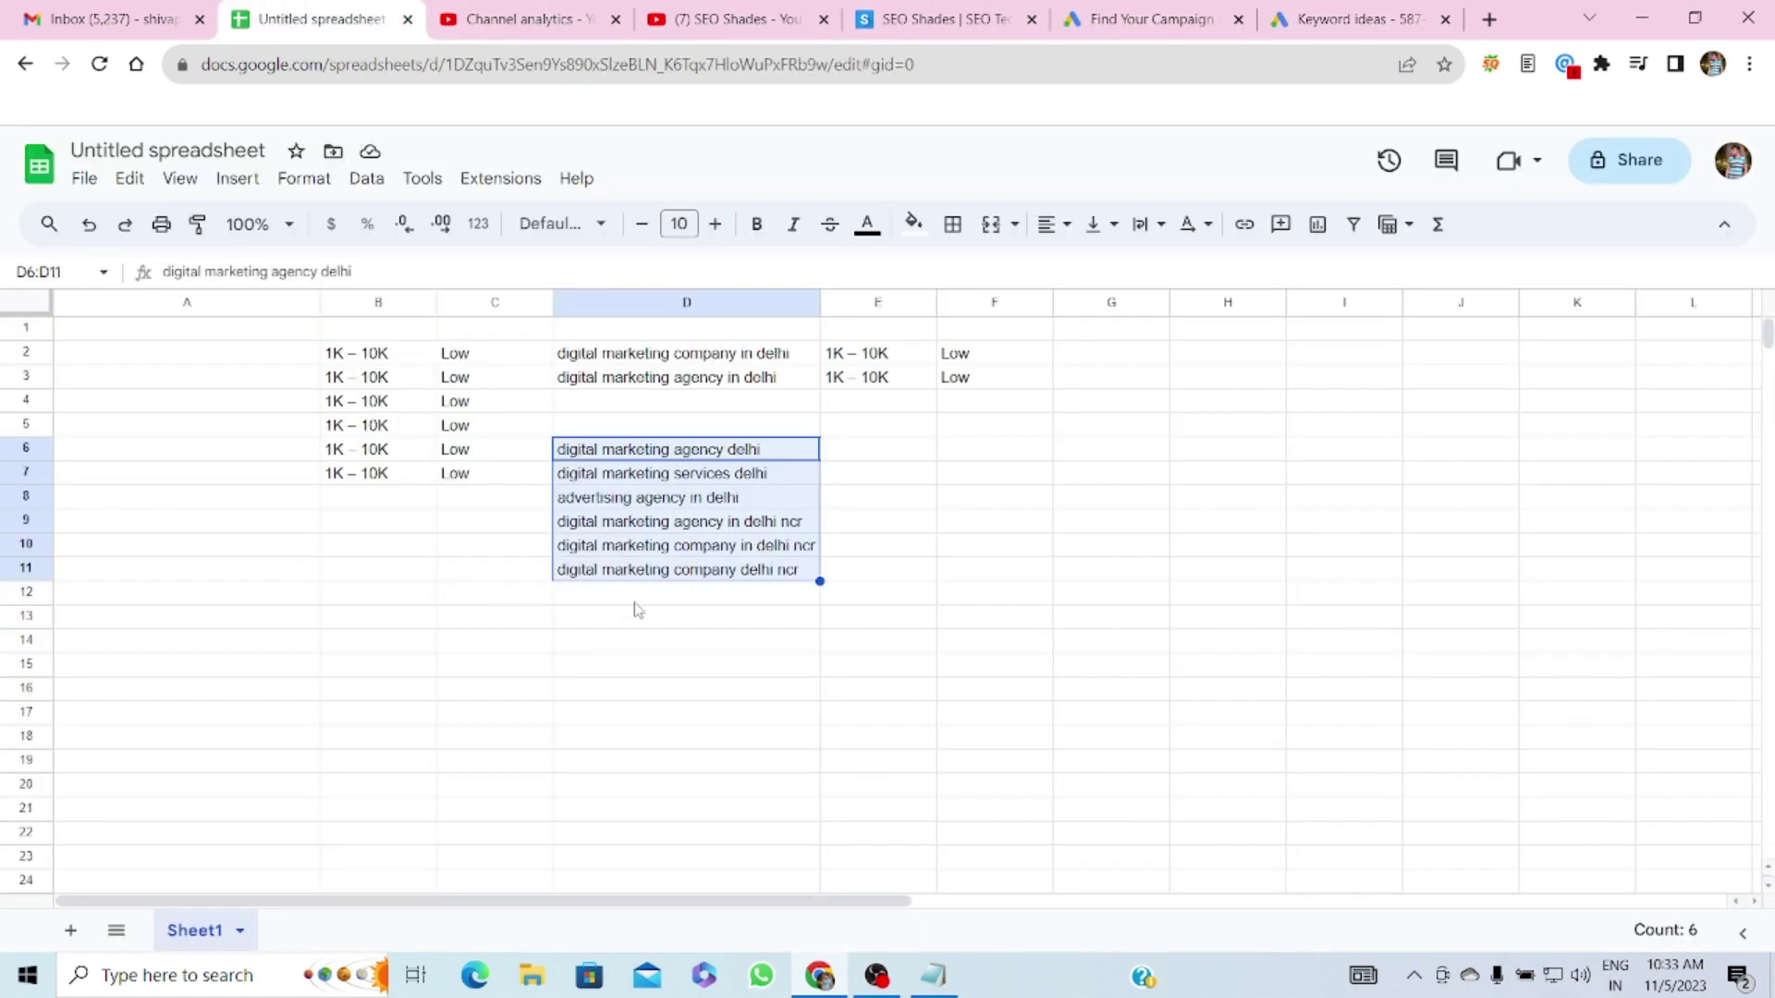
left_click(597, 601)
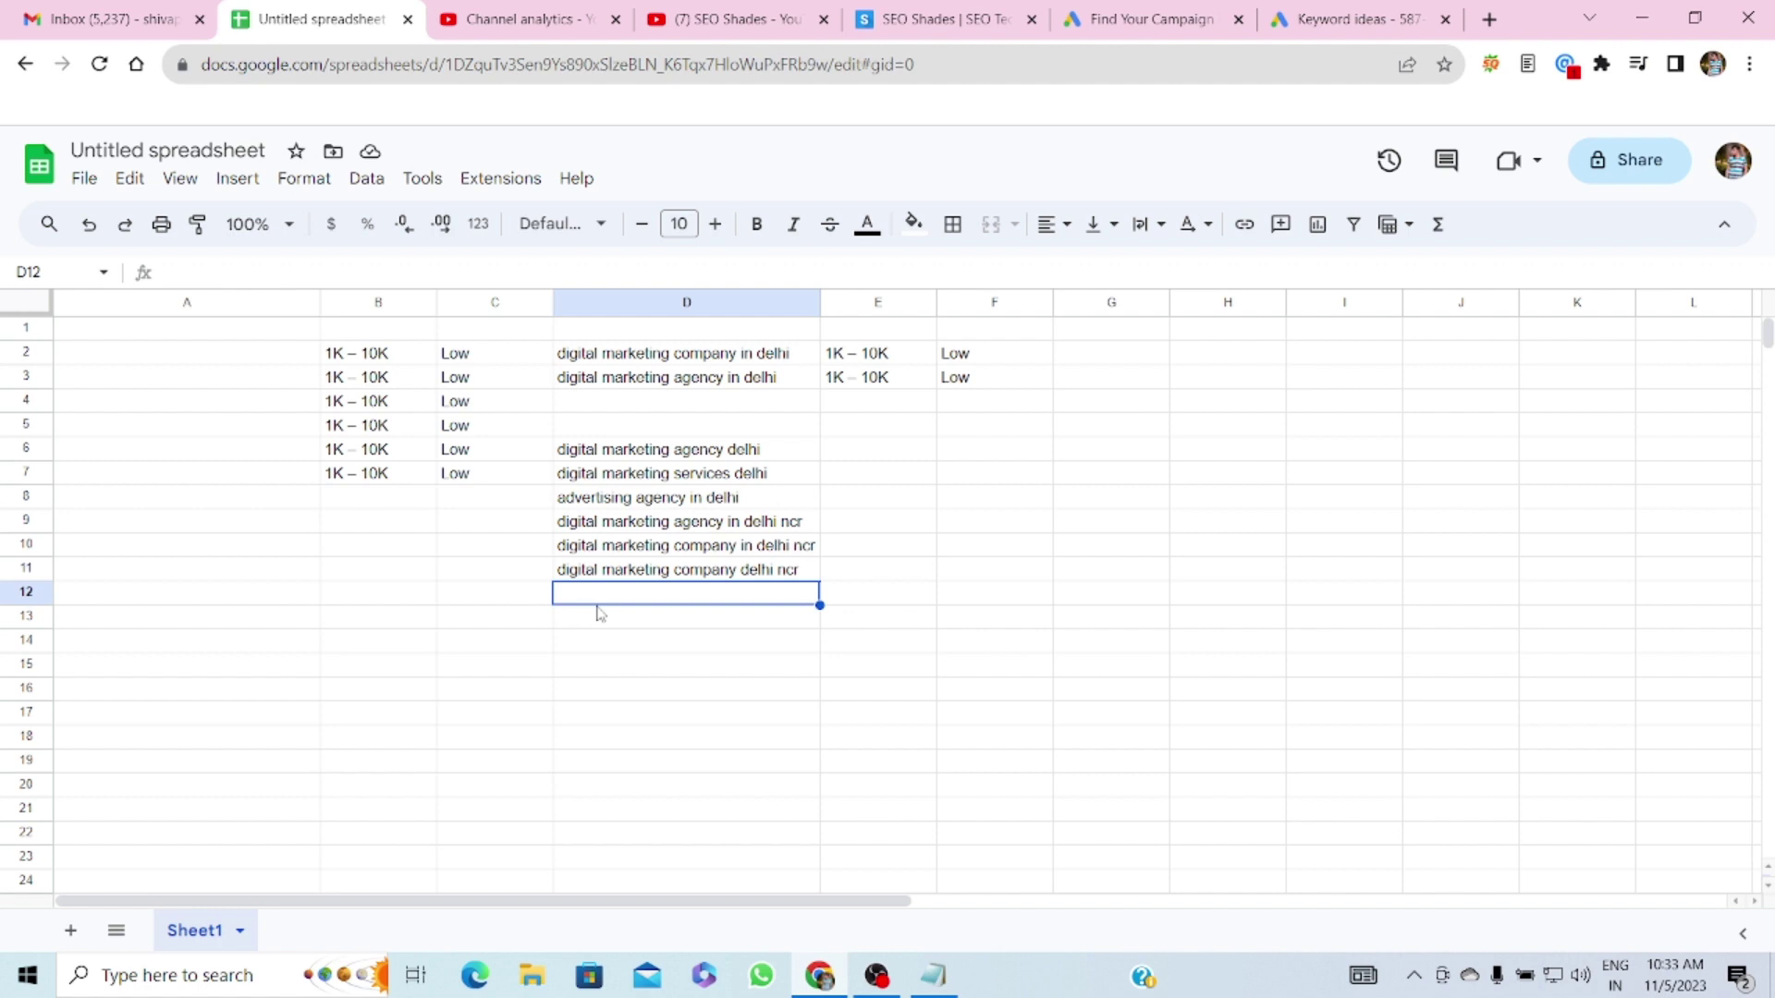
key("ctrl+v")
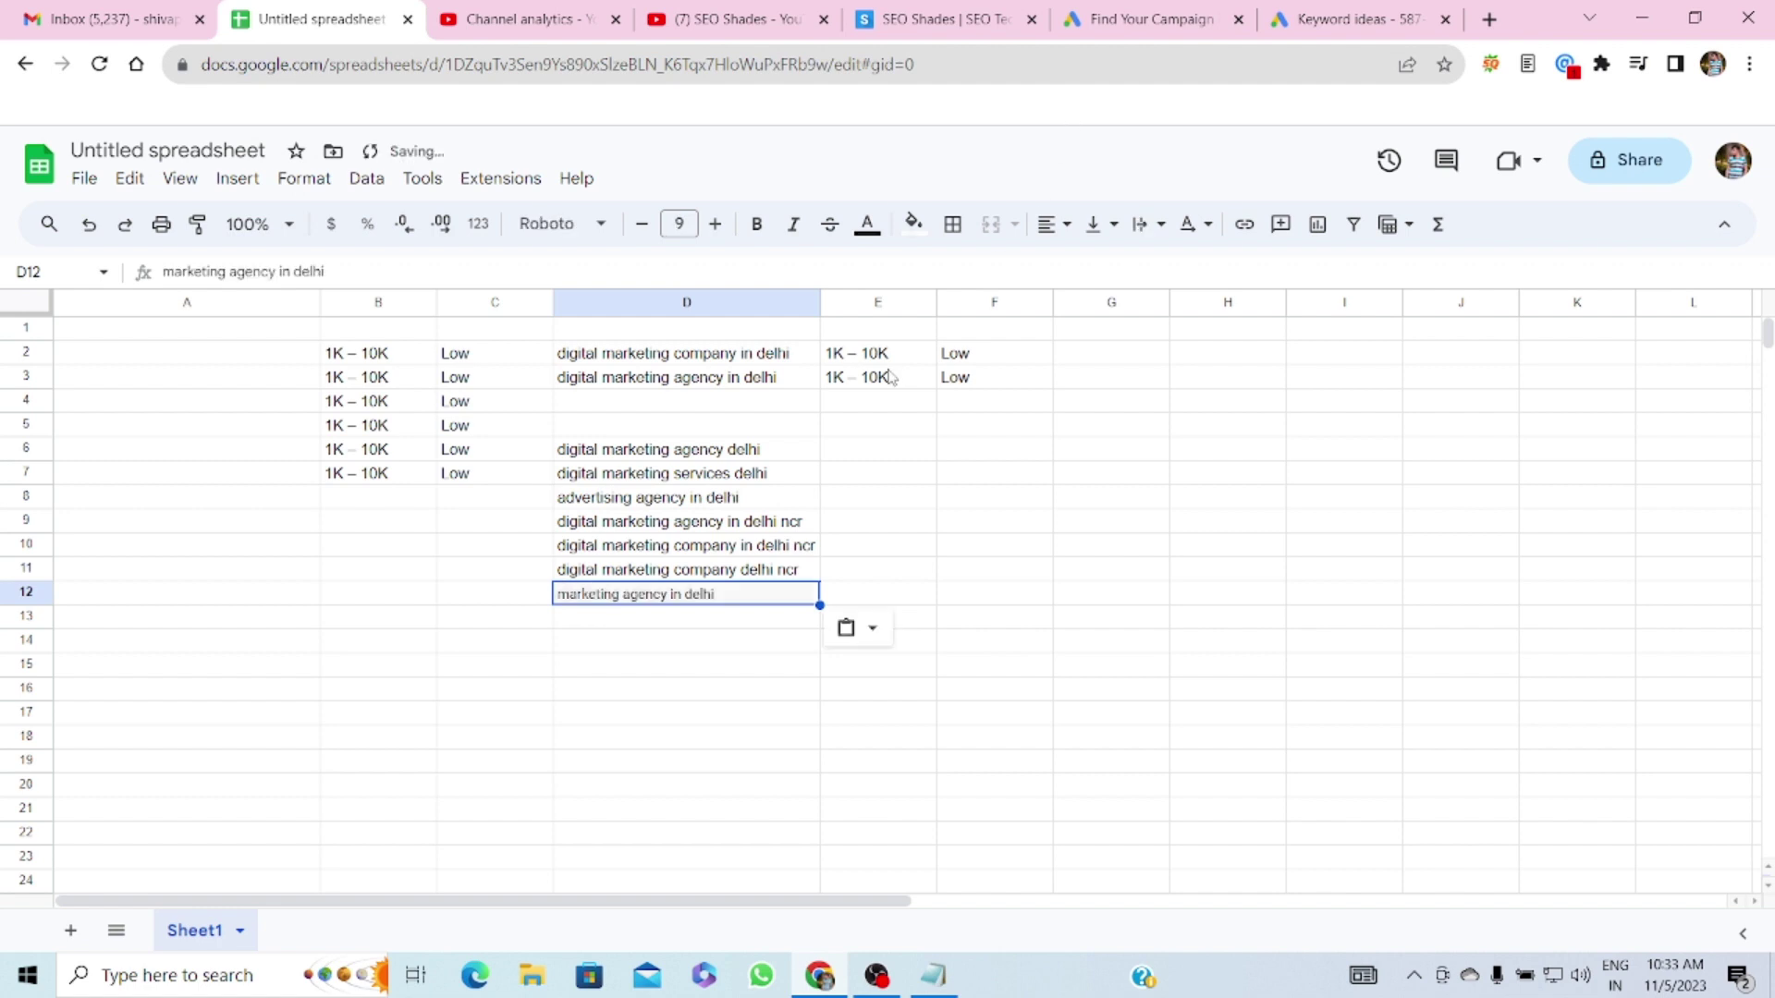
key("ctrl+shift+v")
- Copy "best digital marketing company in delhi" from the Keyword Planner results and search the spreadsheet for a duplicate
left_click(1351, 18)
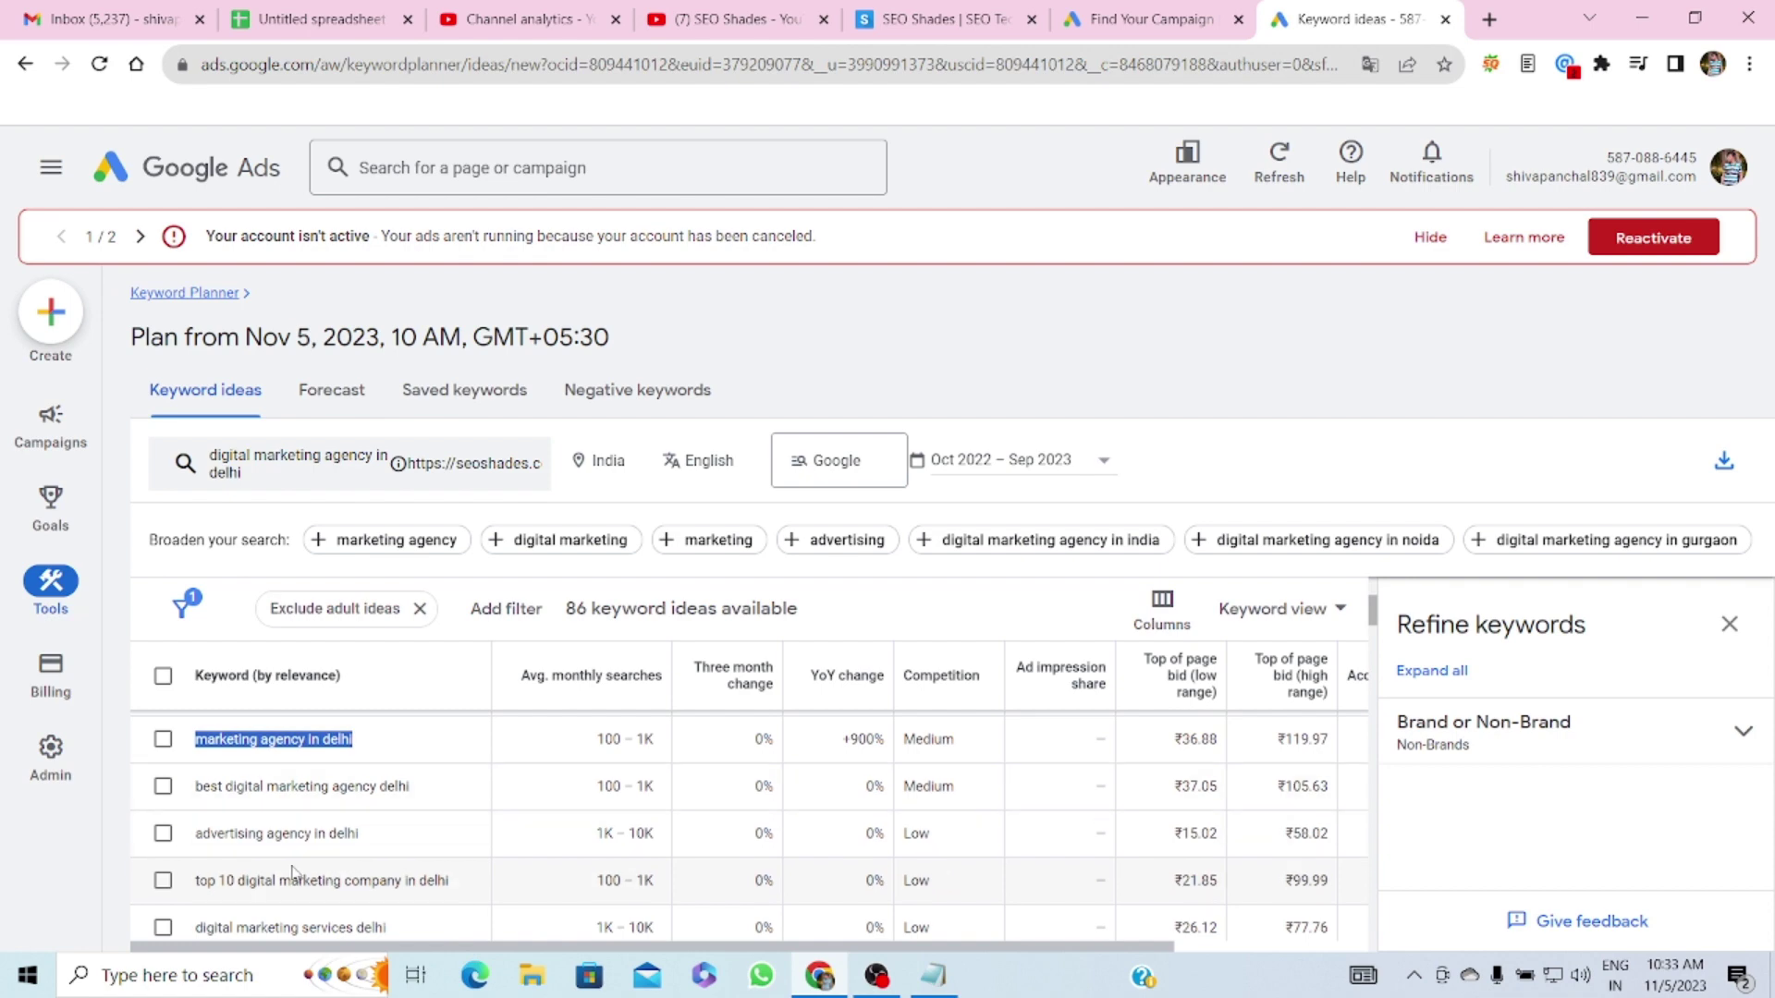
scroll(439, 841, "down", 1)
triple_click(478, 874)
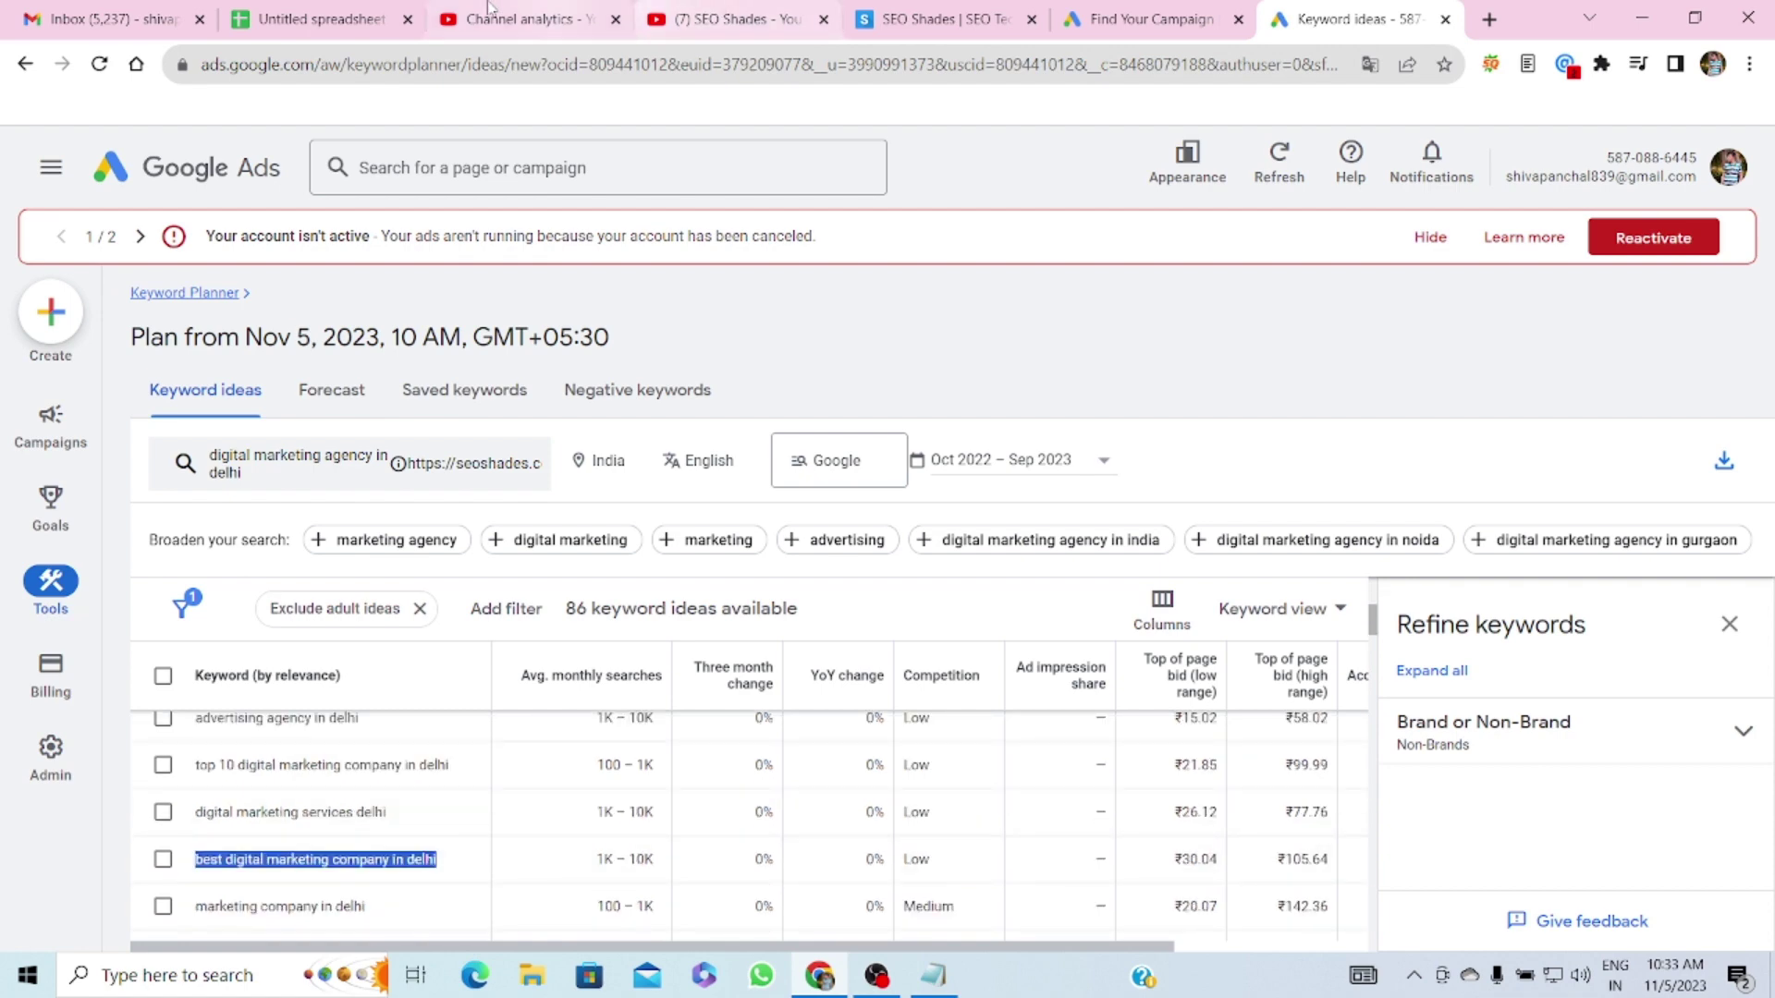
left_click(314, 18)
key("ctrl+f")
key("ctrl+v")
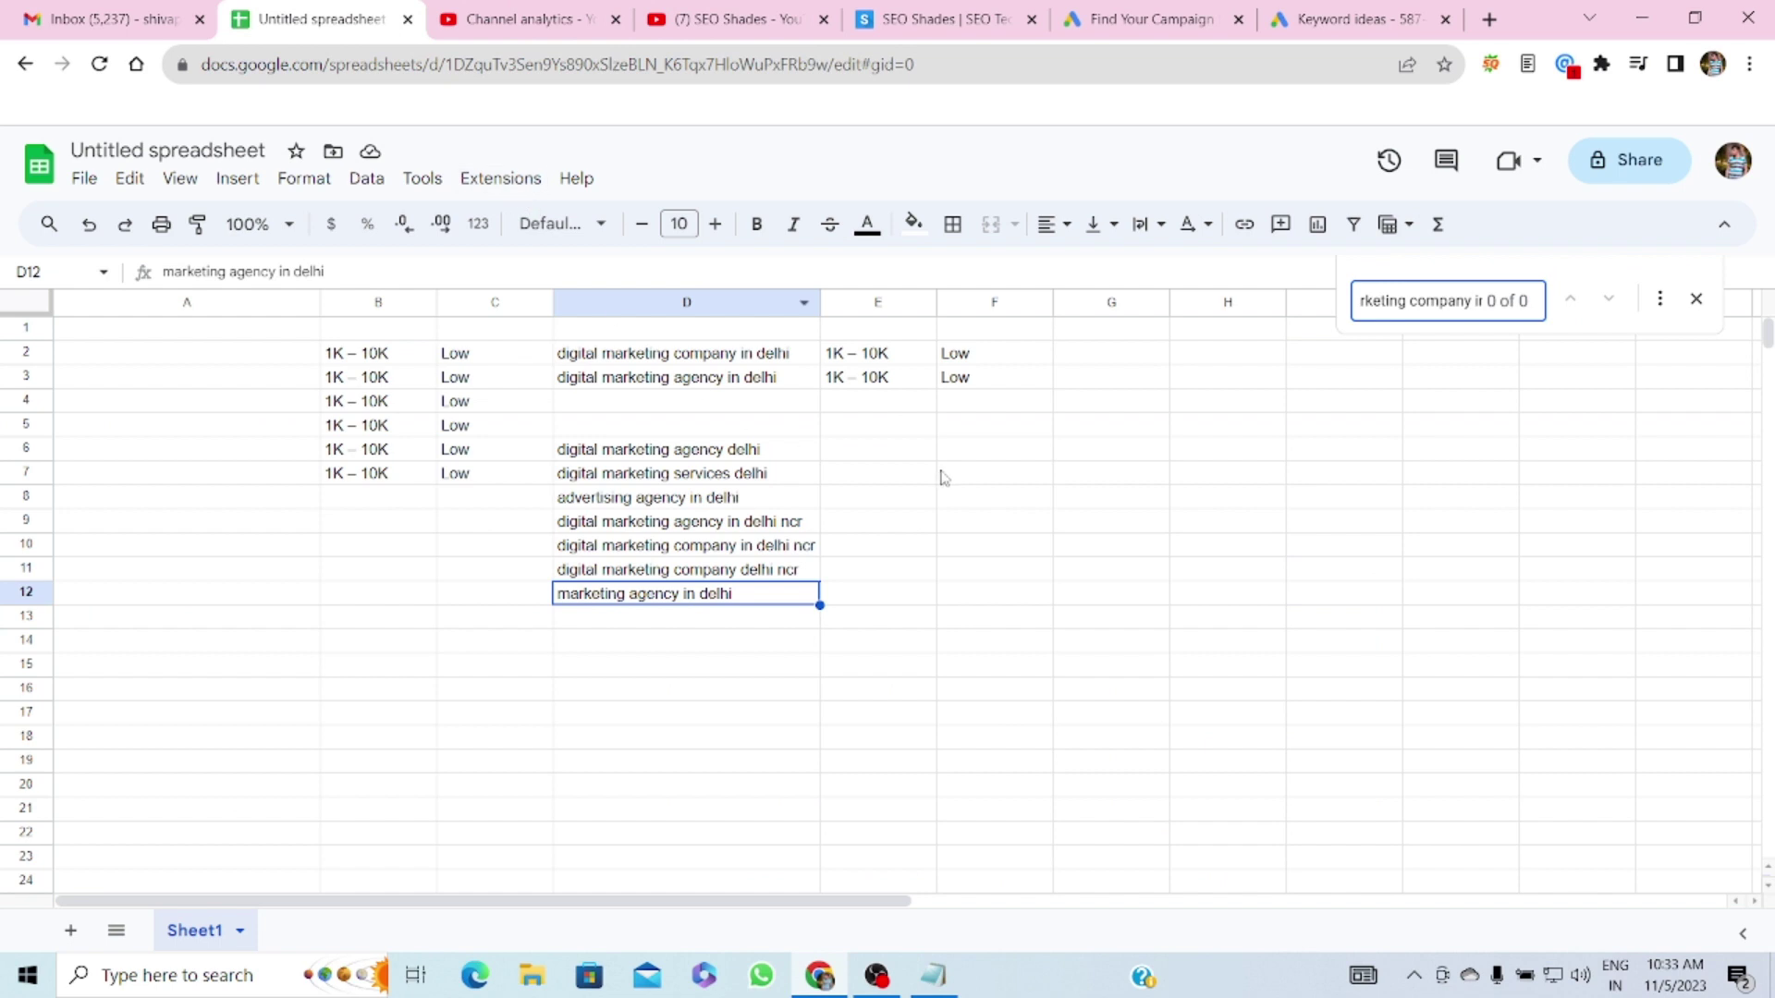
- Paste "best digital marketing company in delhi" into cell D13 without source formatting and widen column D to fit
left_click(617, 625)
key("ctrl+v")
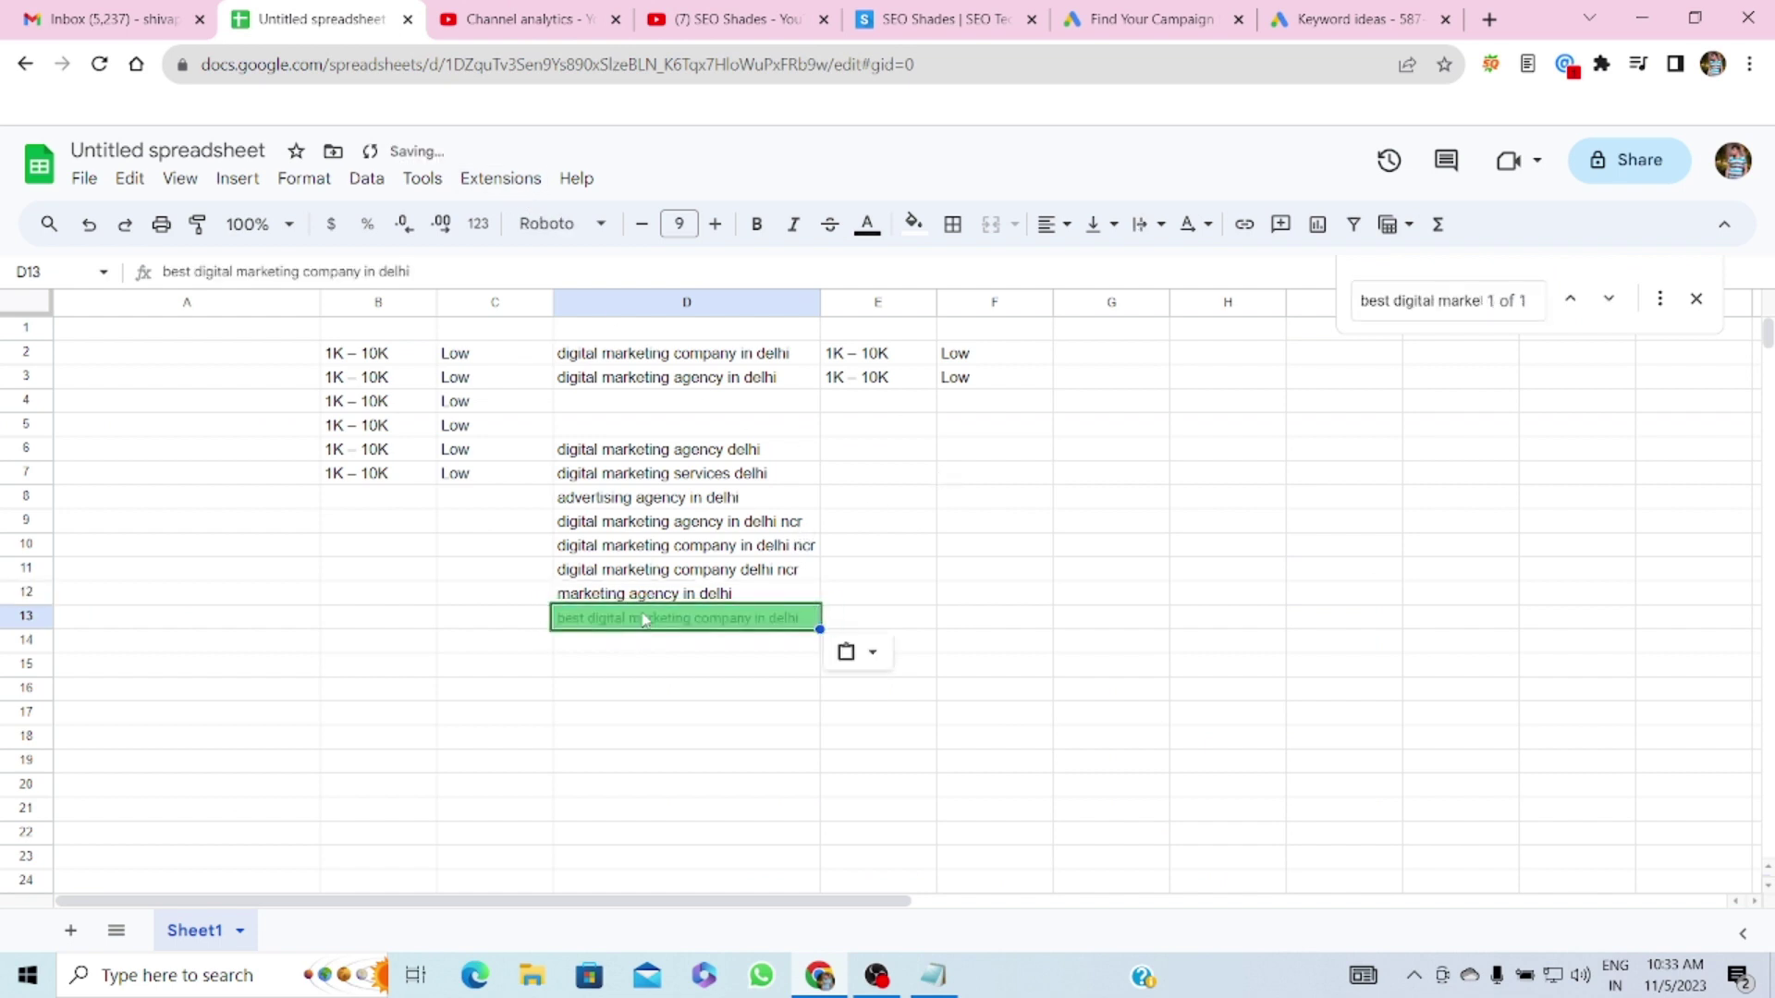
left_click(1697, 298)
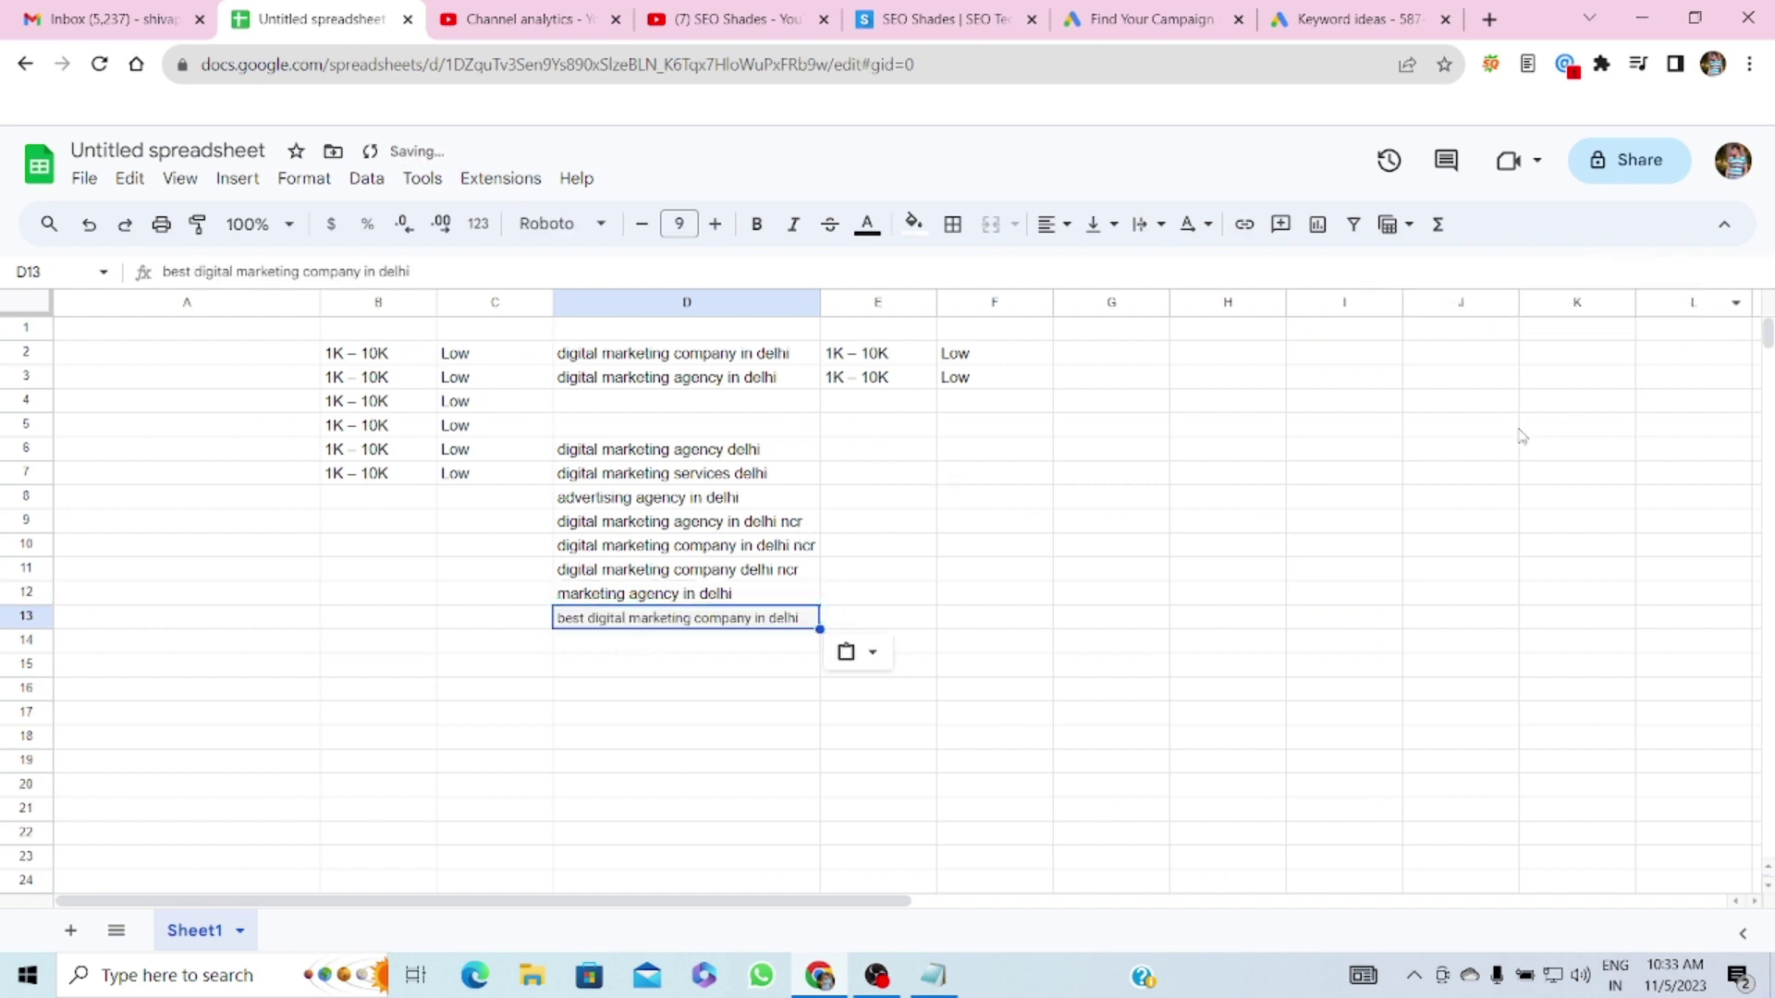
key("ctrl+shift+v")
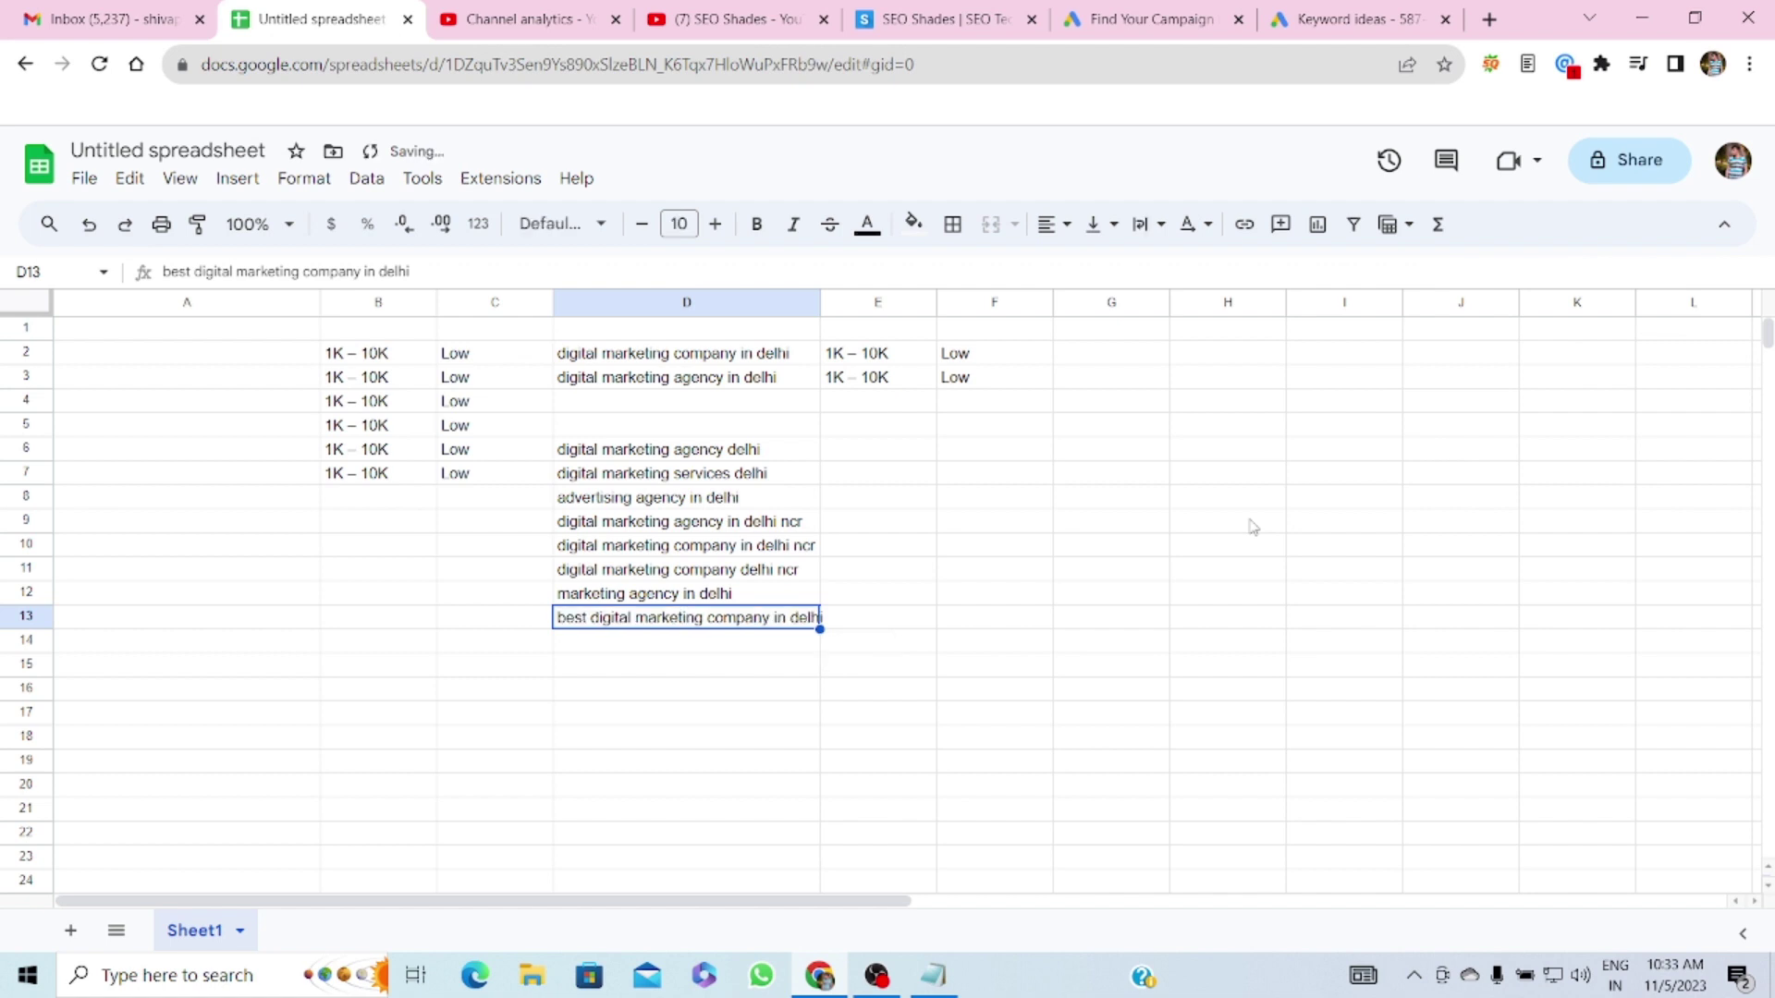
double_click(822, 303)
left_click(1090, 594)
left_click(651, 621)
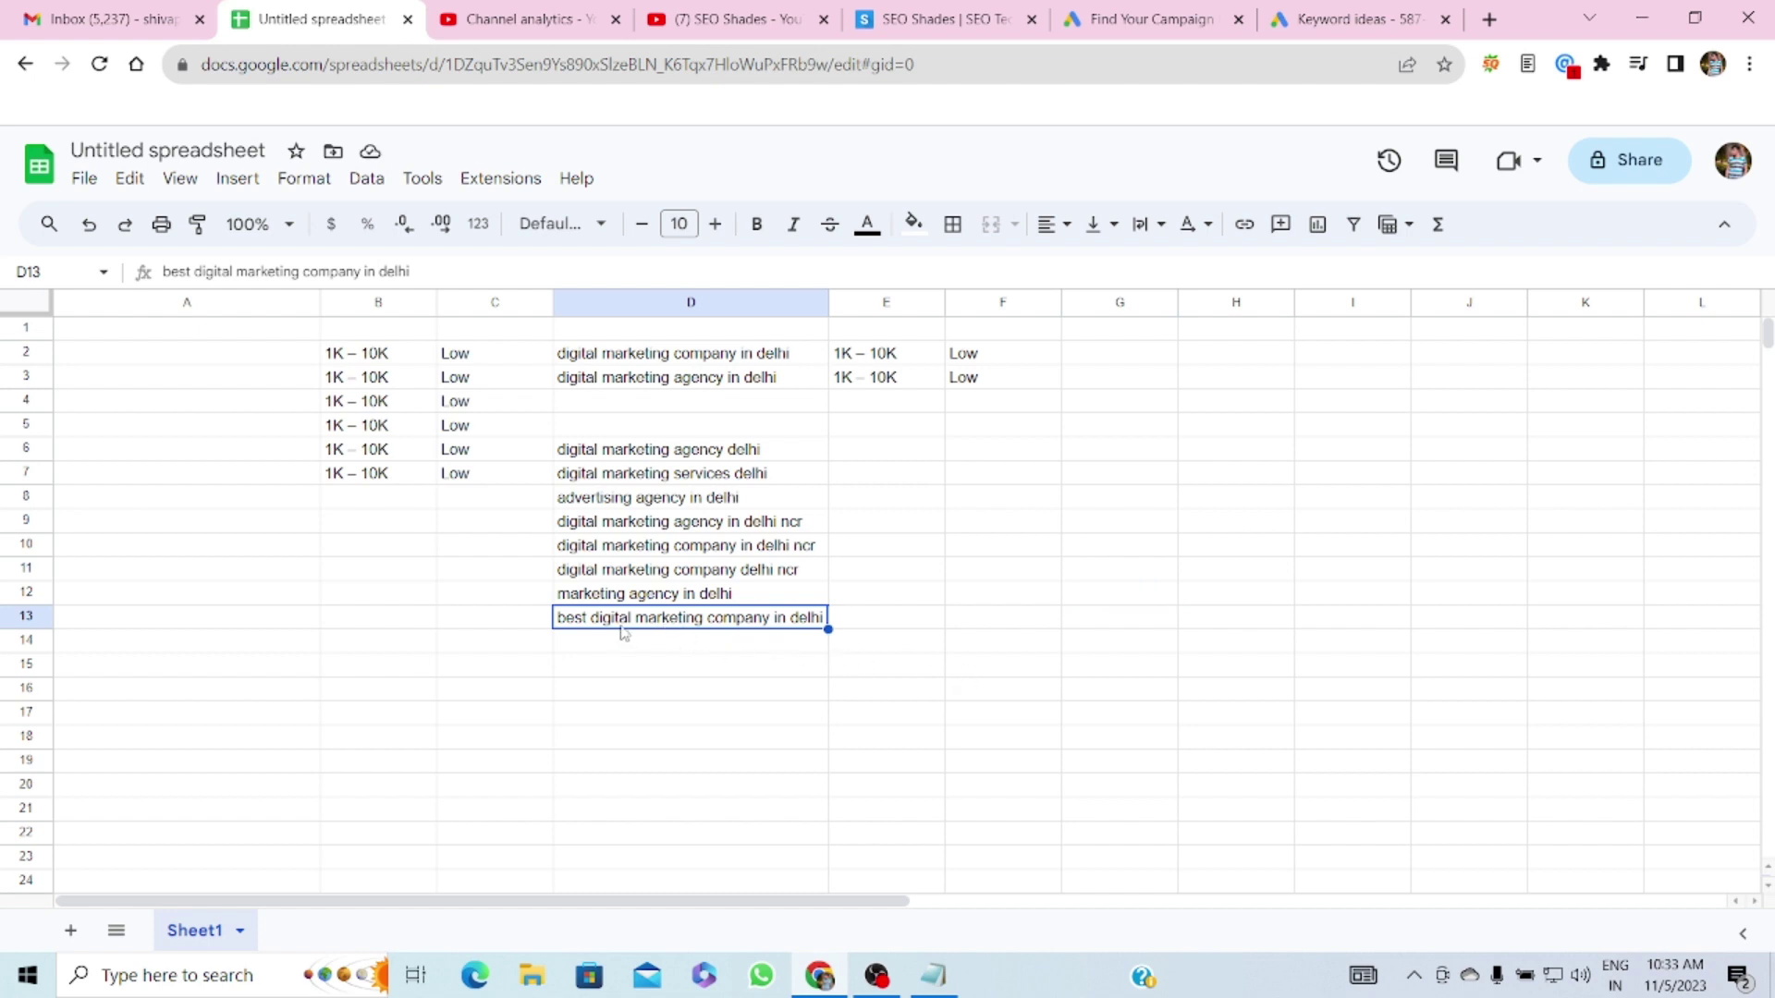
- Compare the "best digital marketing company in delhi" row in the Keyword Planner results with cell D13 of the spreadsheet
left_click(478, 628)
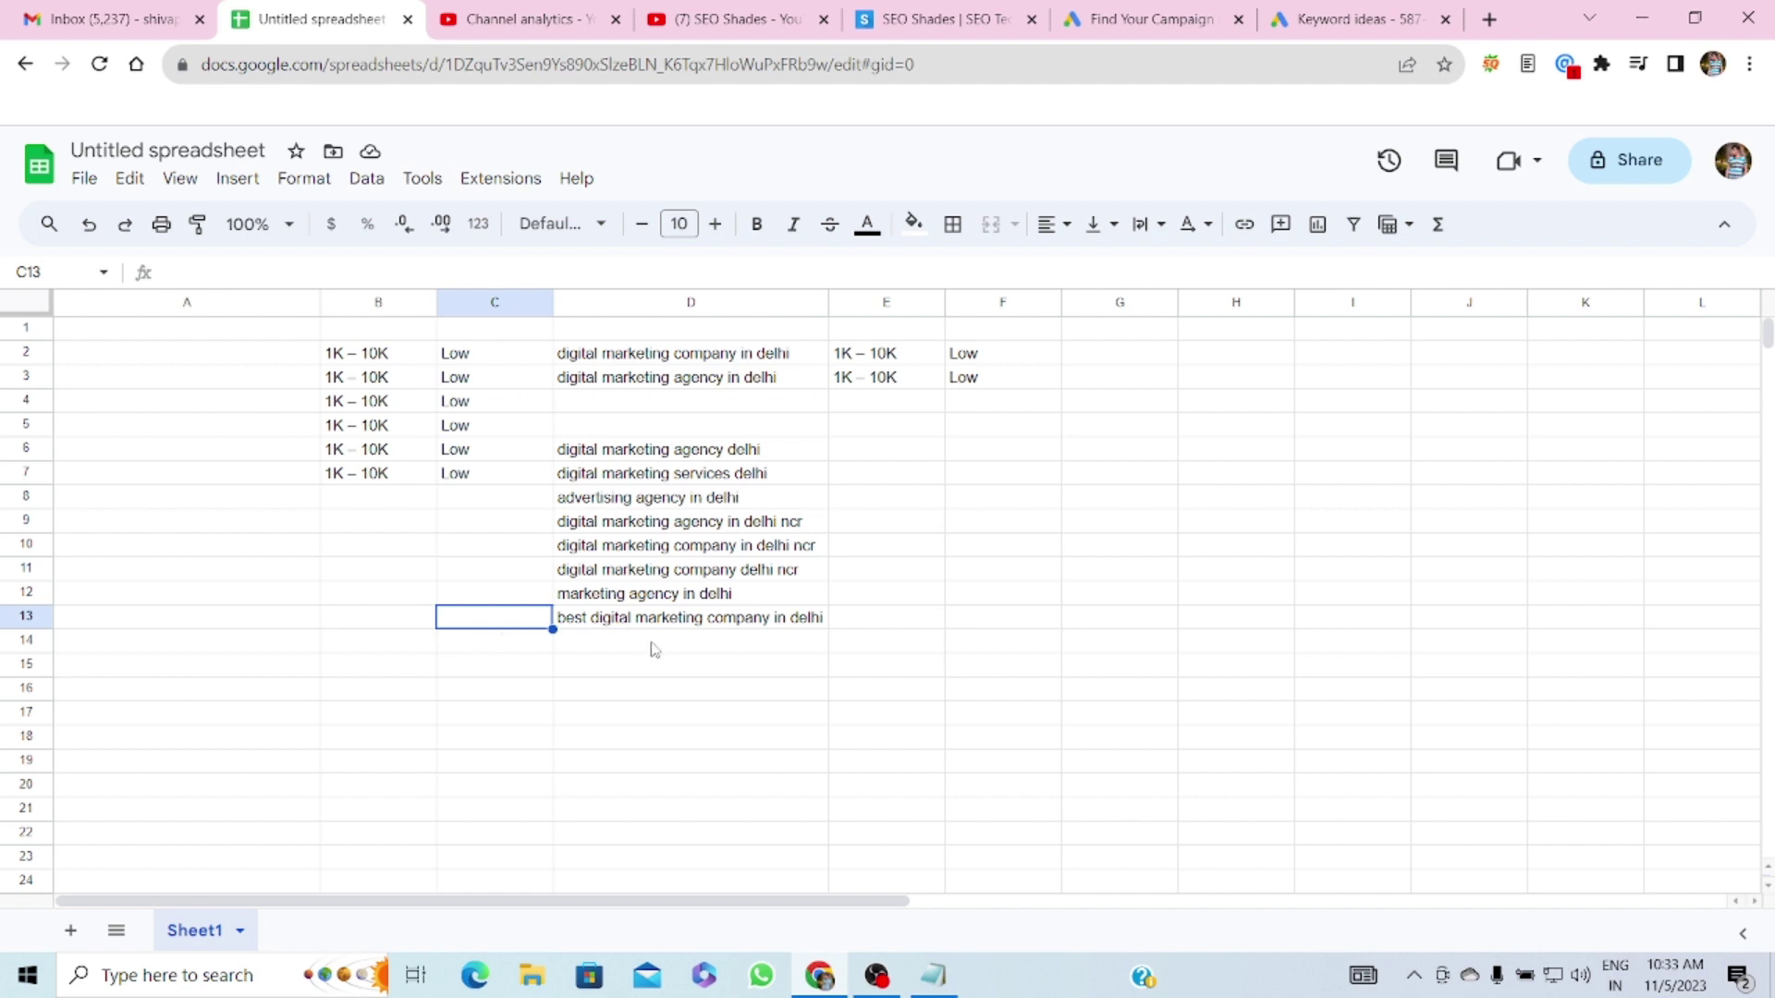
left_click(1334, 16)
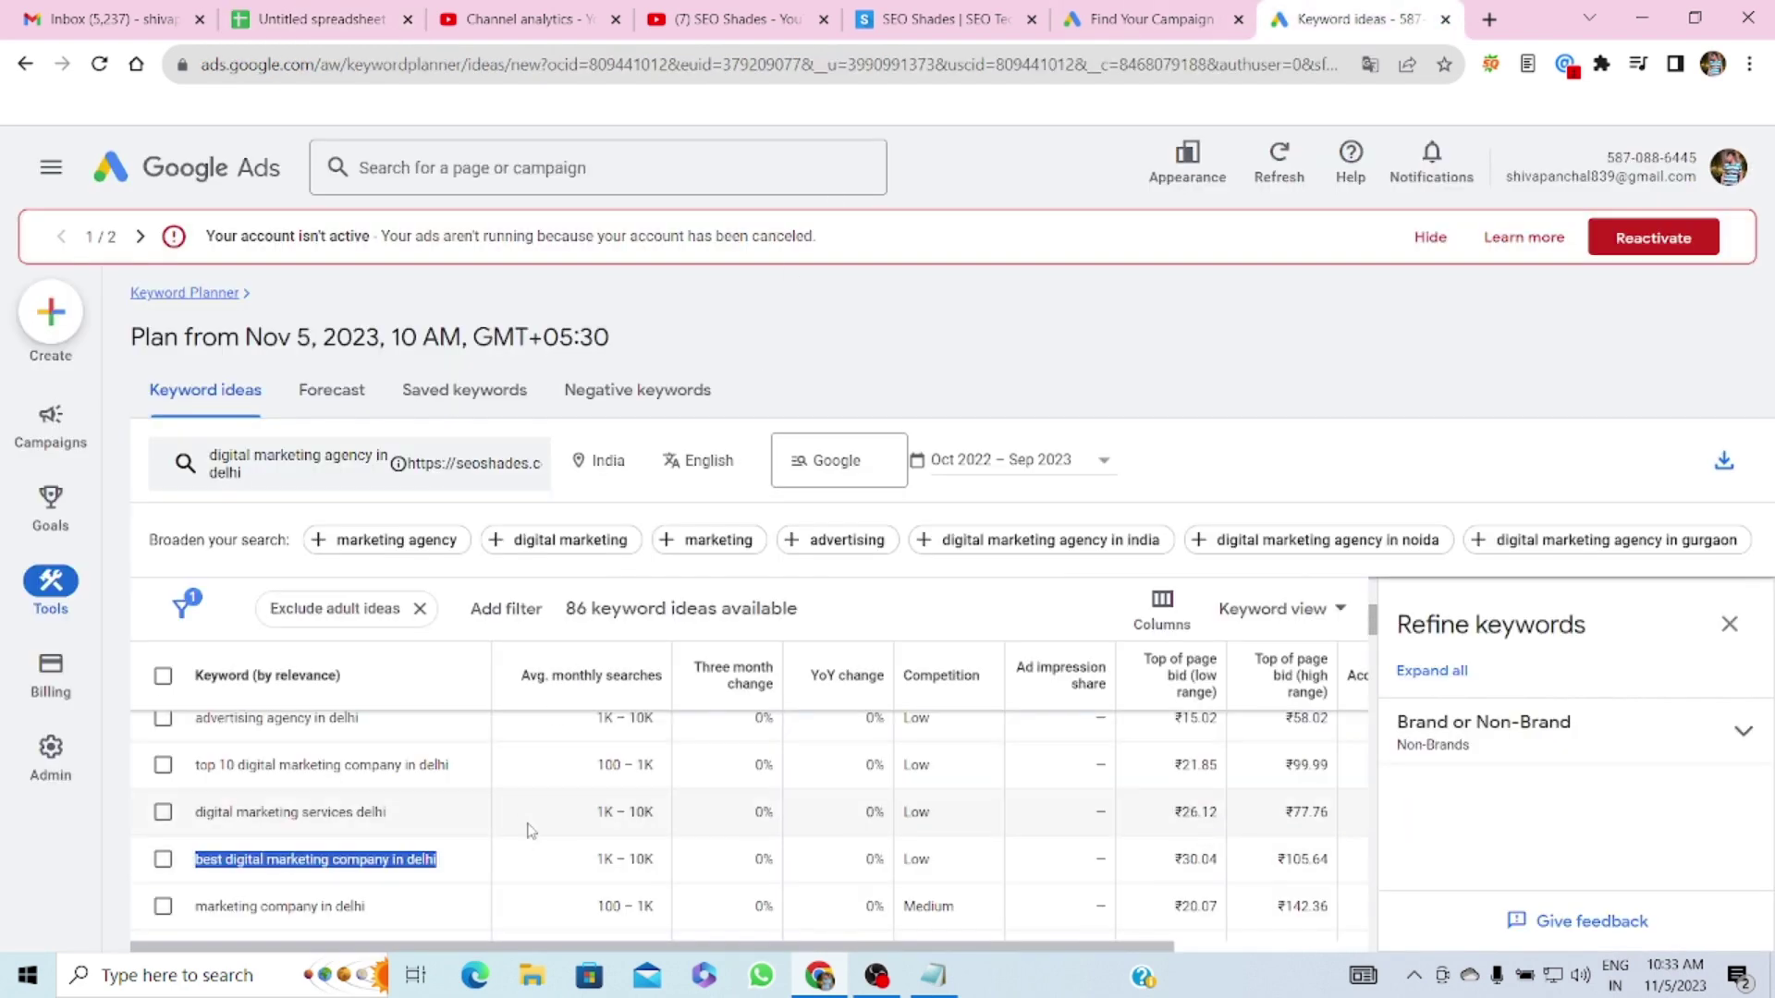
triple_click(612, 858)
left_click(666, 865)
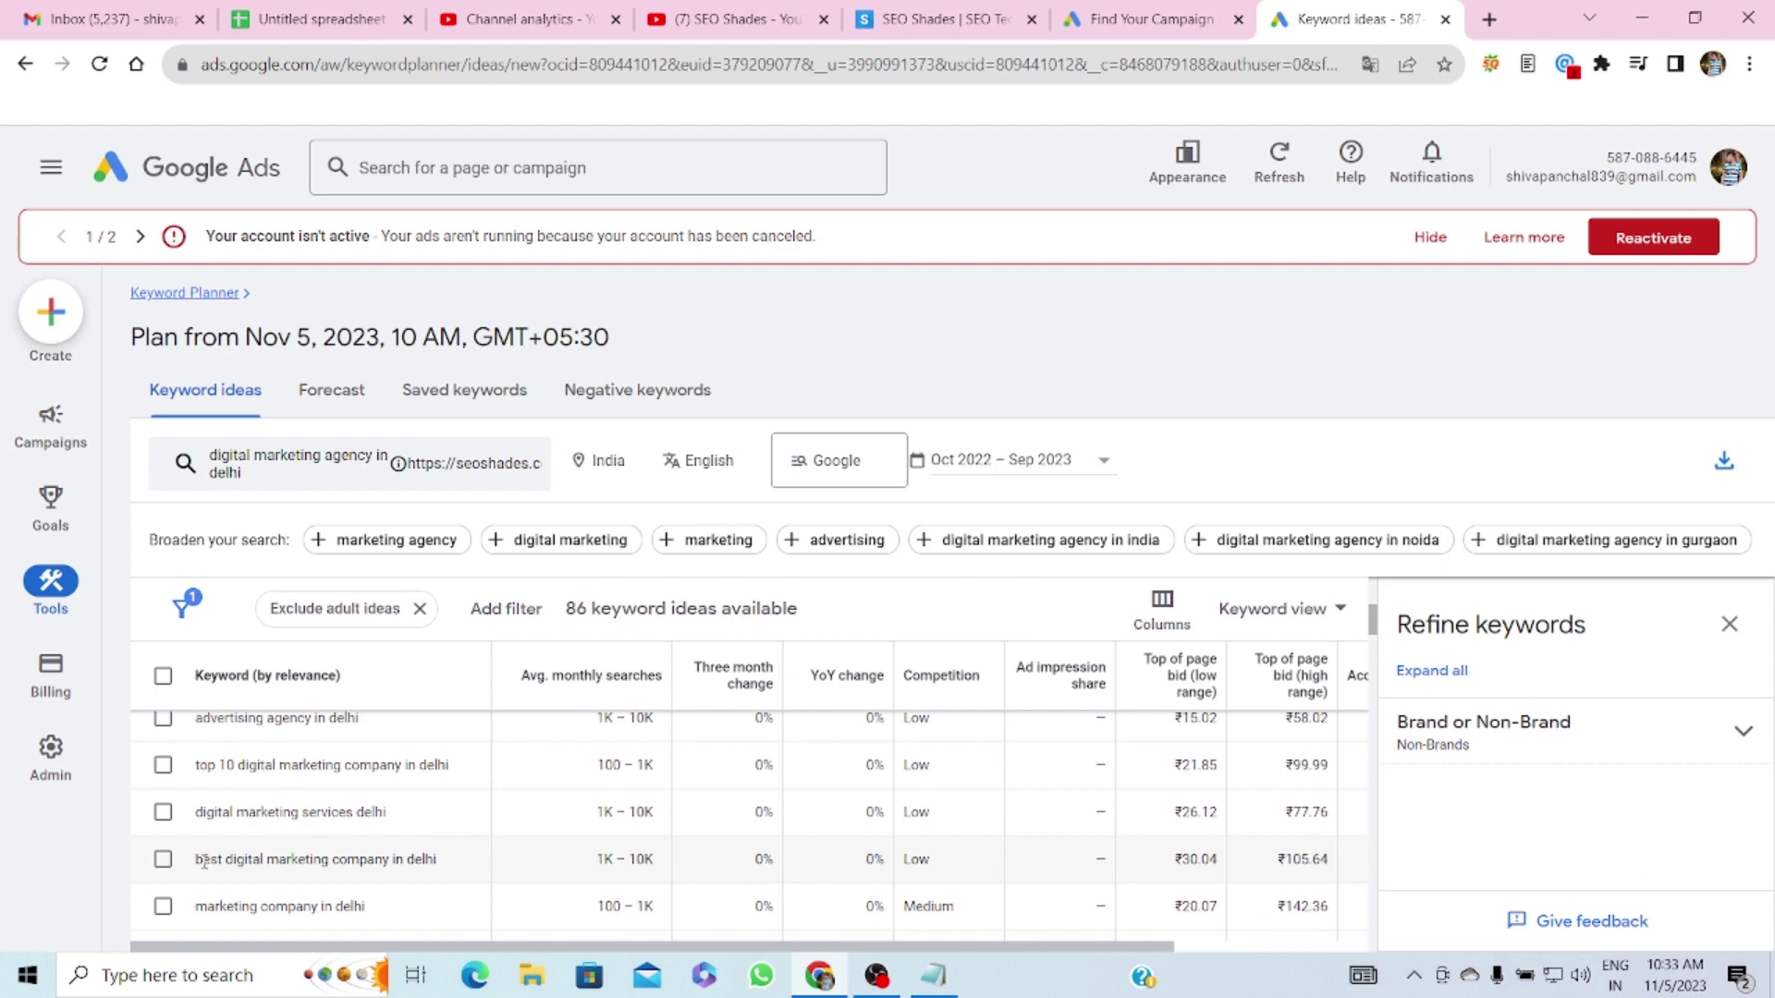
left_click_drag(197, 862, 575, 861)
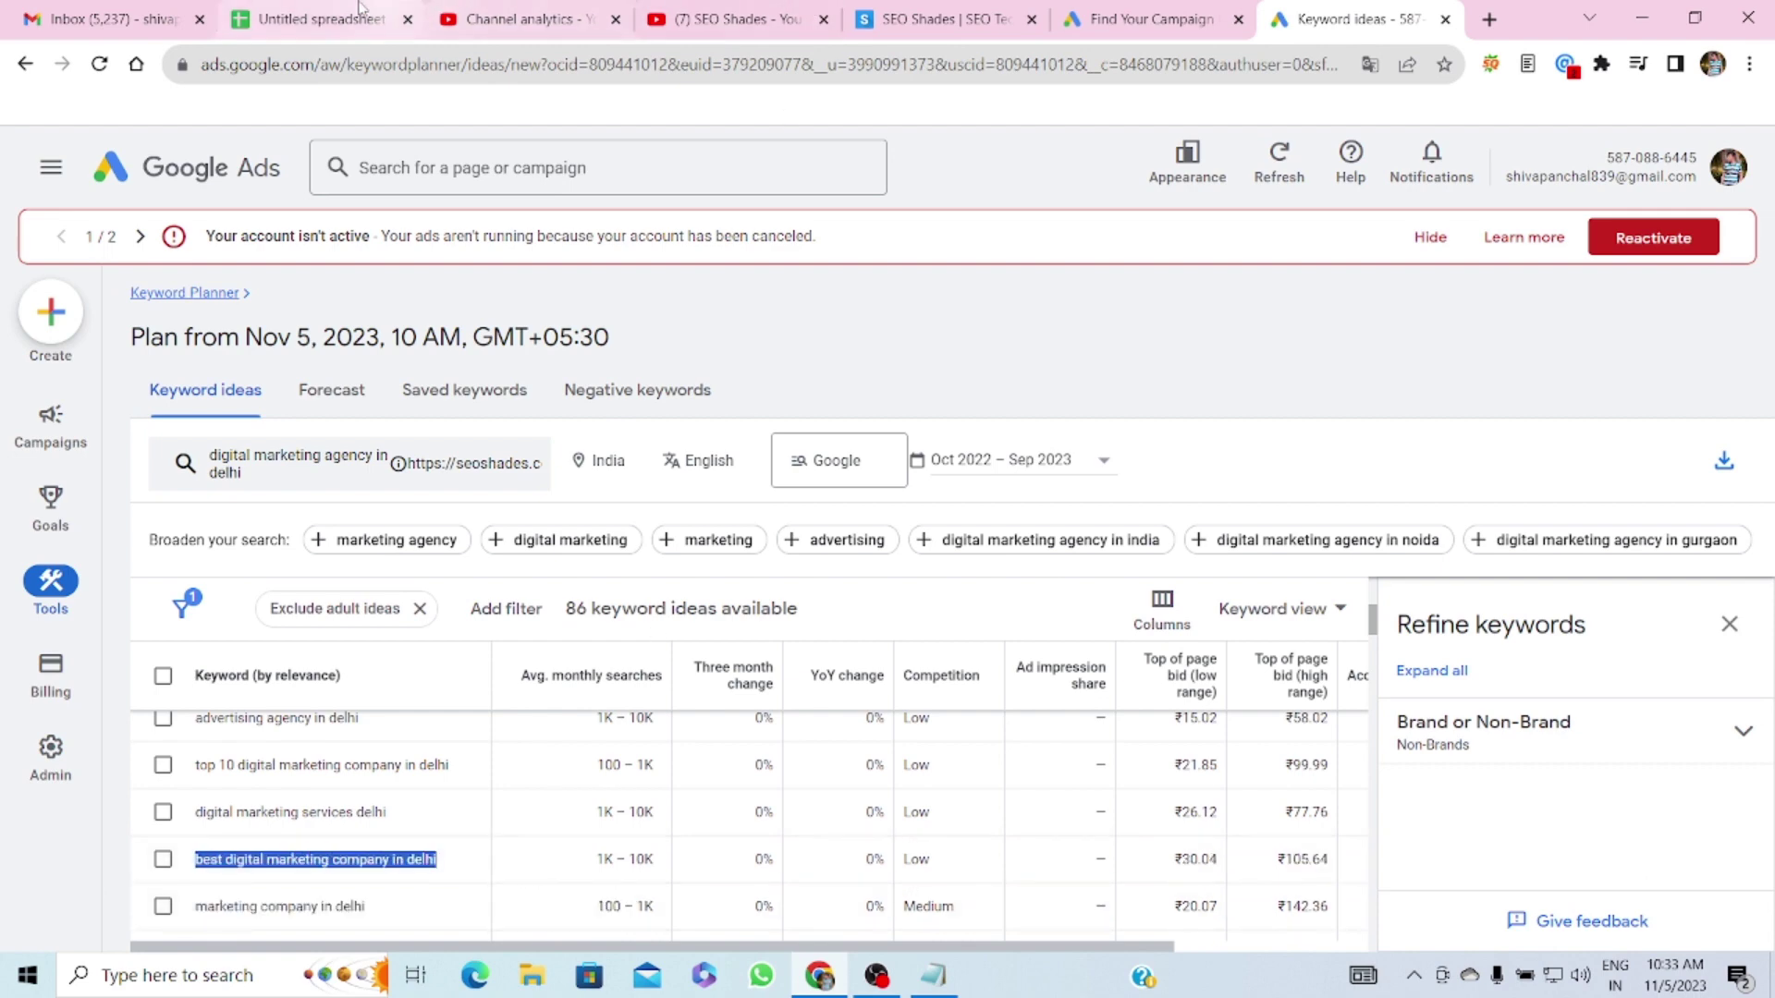
left_click(314, 19)
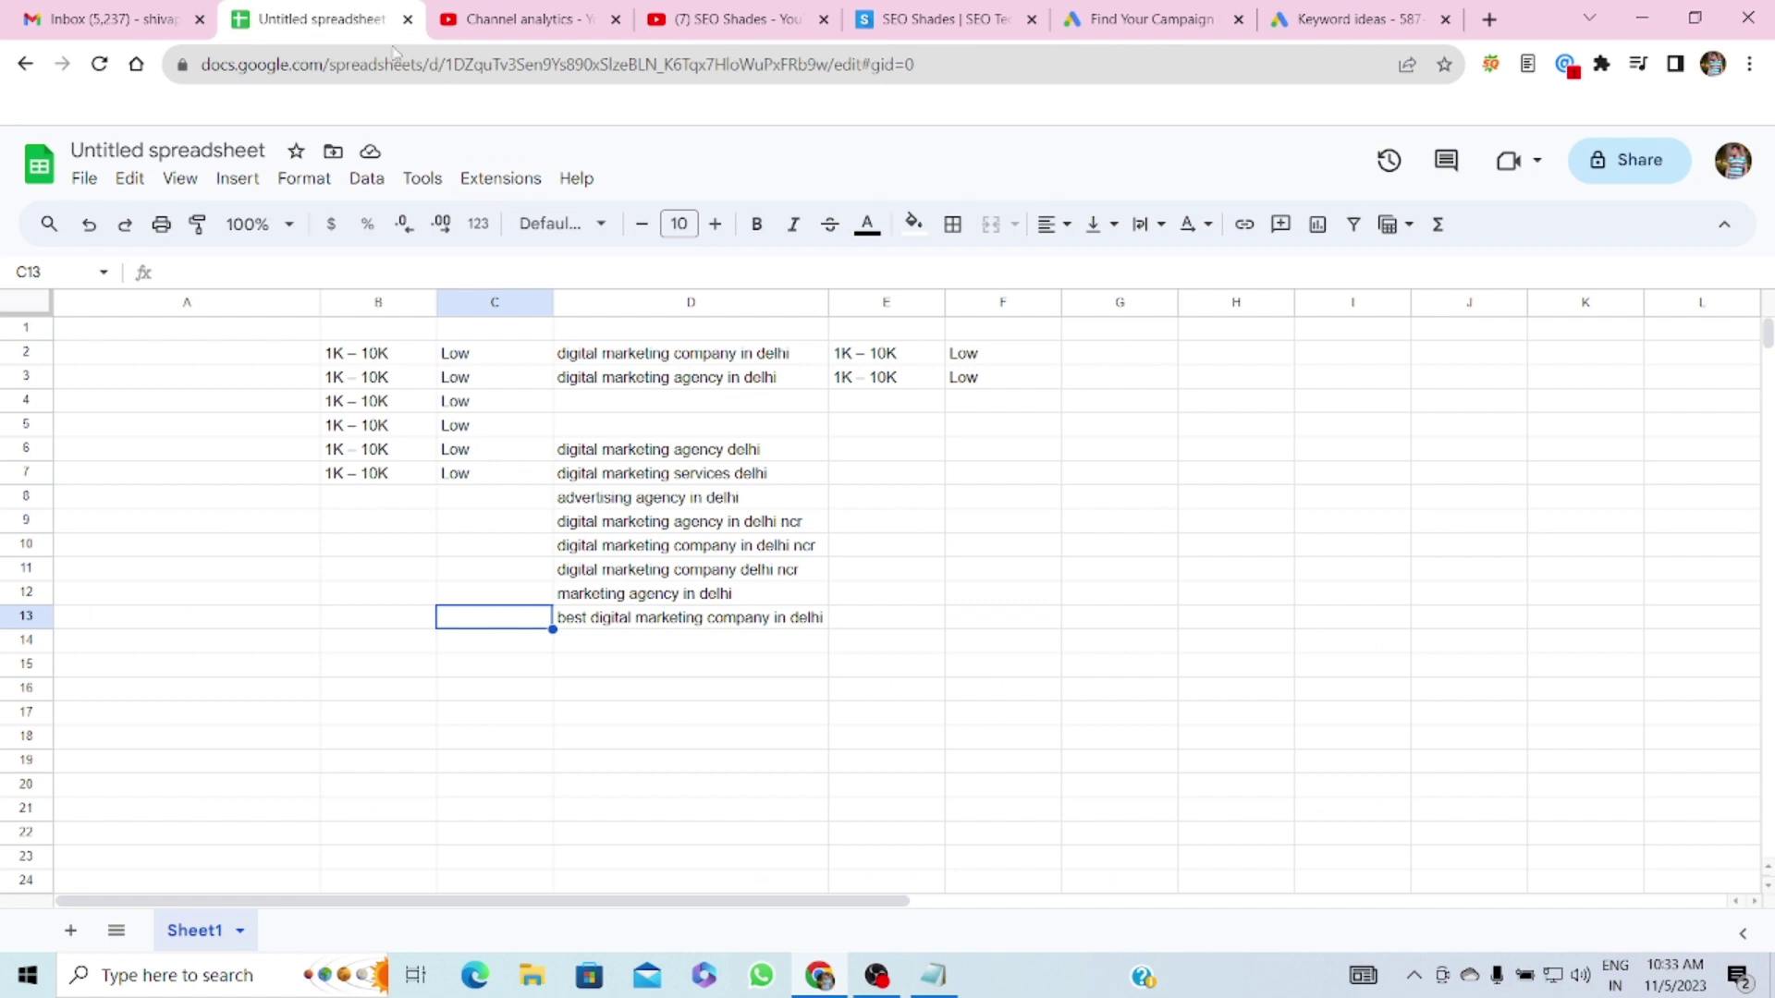
left_click(677, 625)
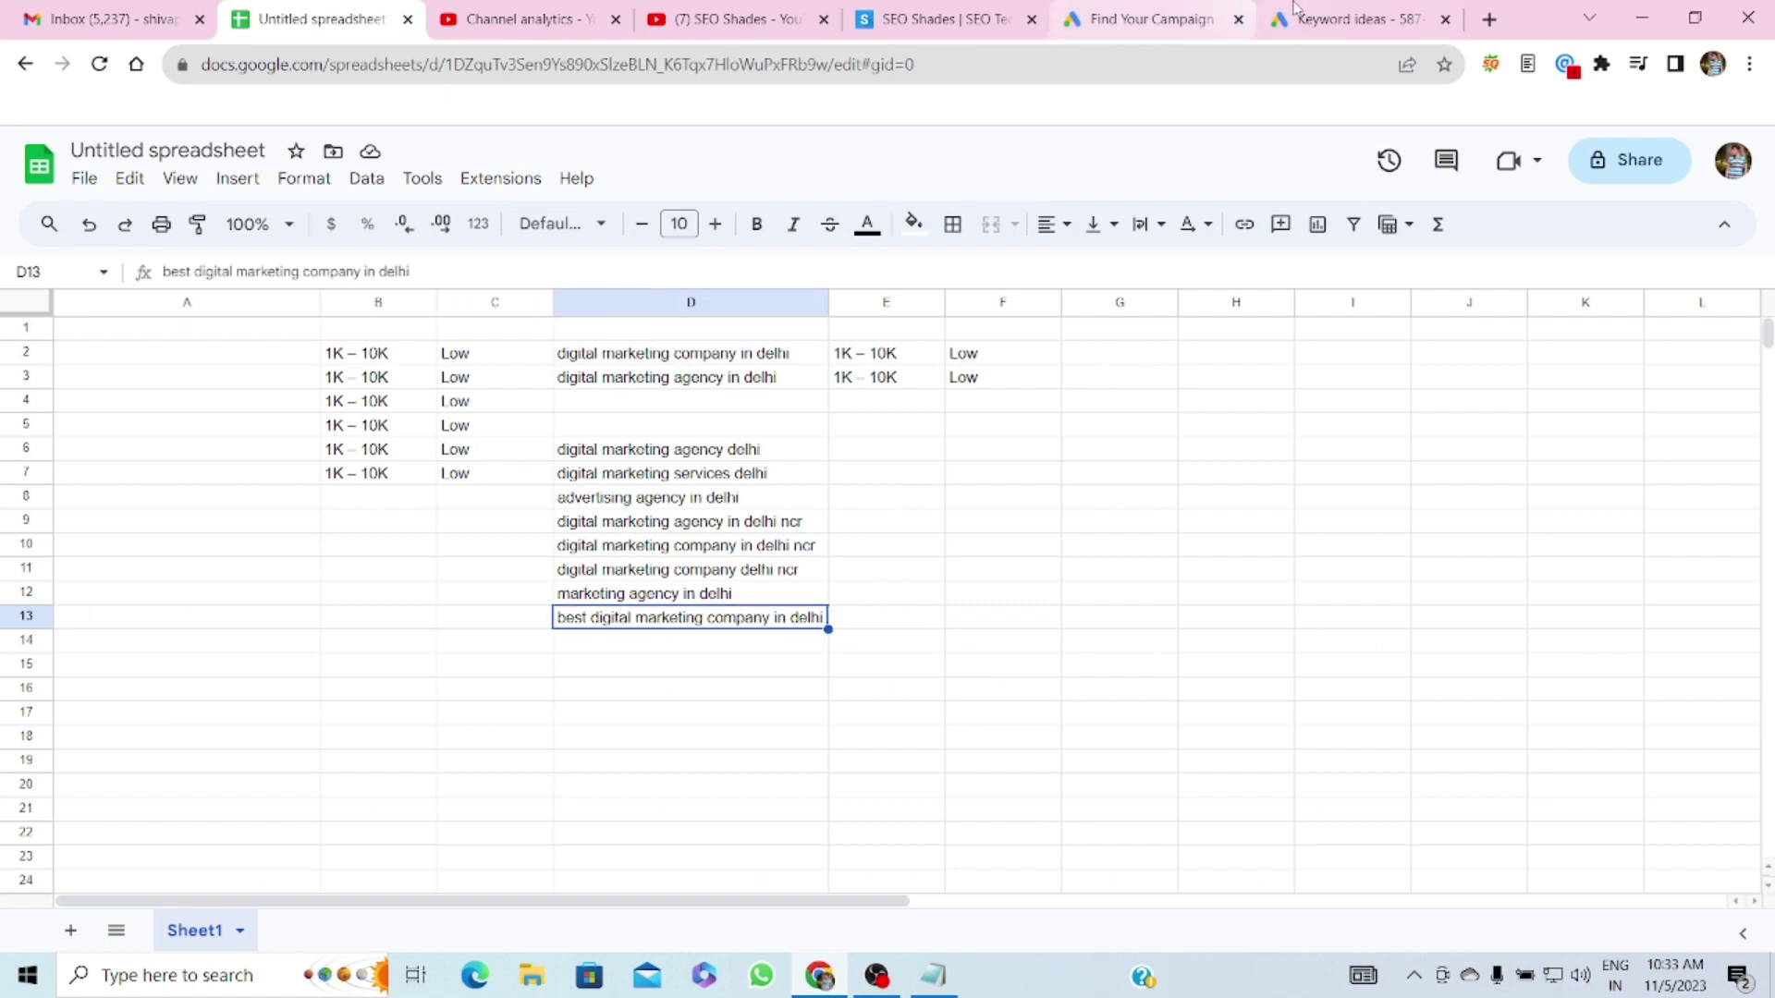
- Look further down the Keyword Planner results and copy the keyword "best digital marketing company in delhi ncr"
left_click(1354, 18)
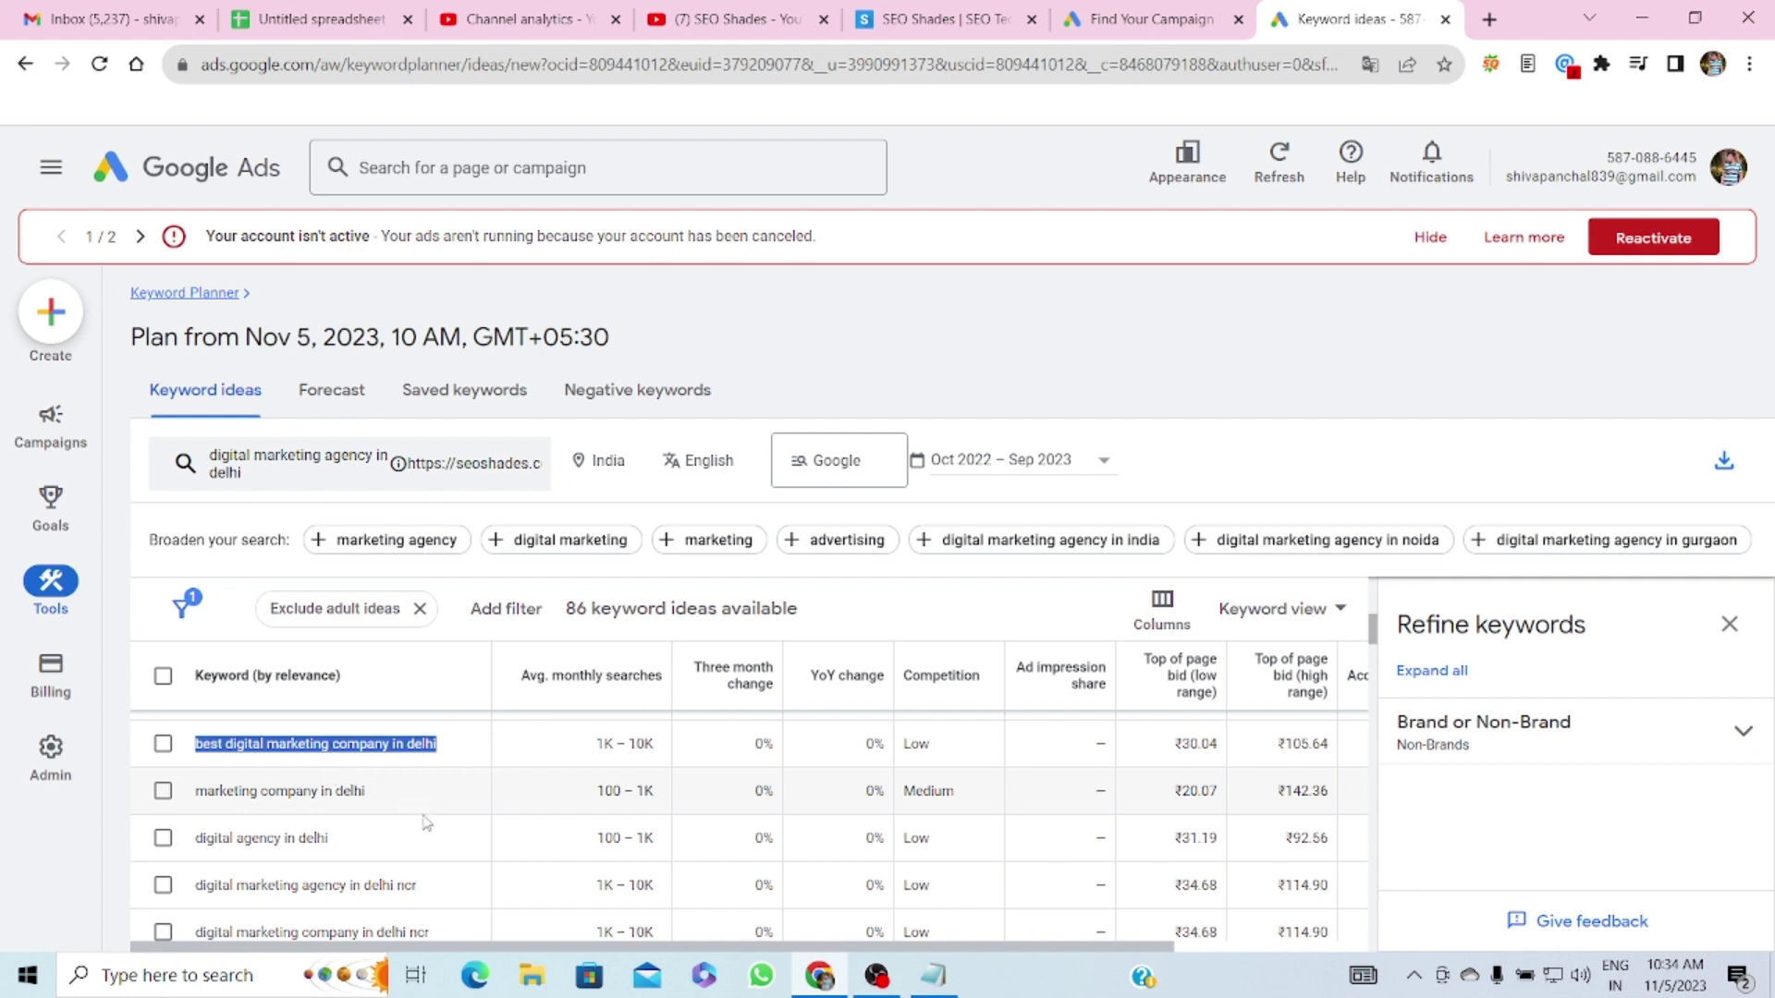
scroll(426, 822, "down", 1)
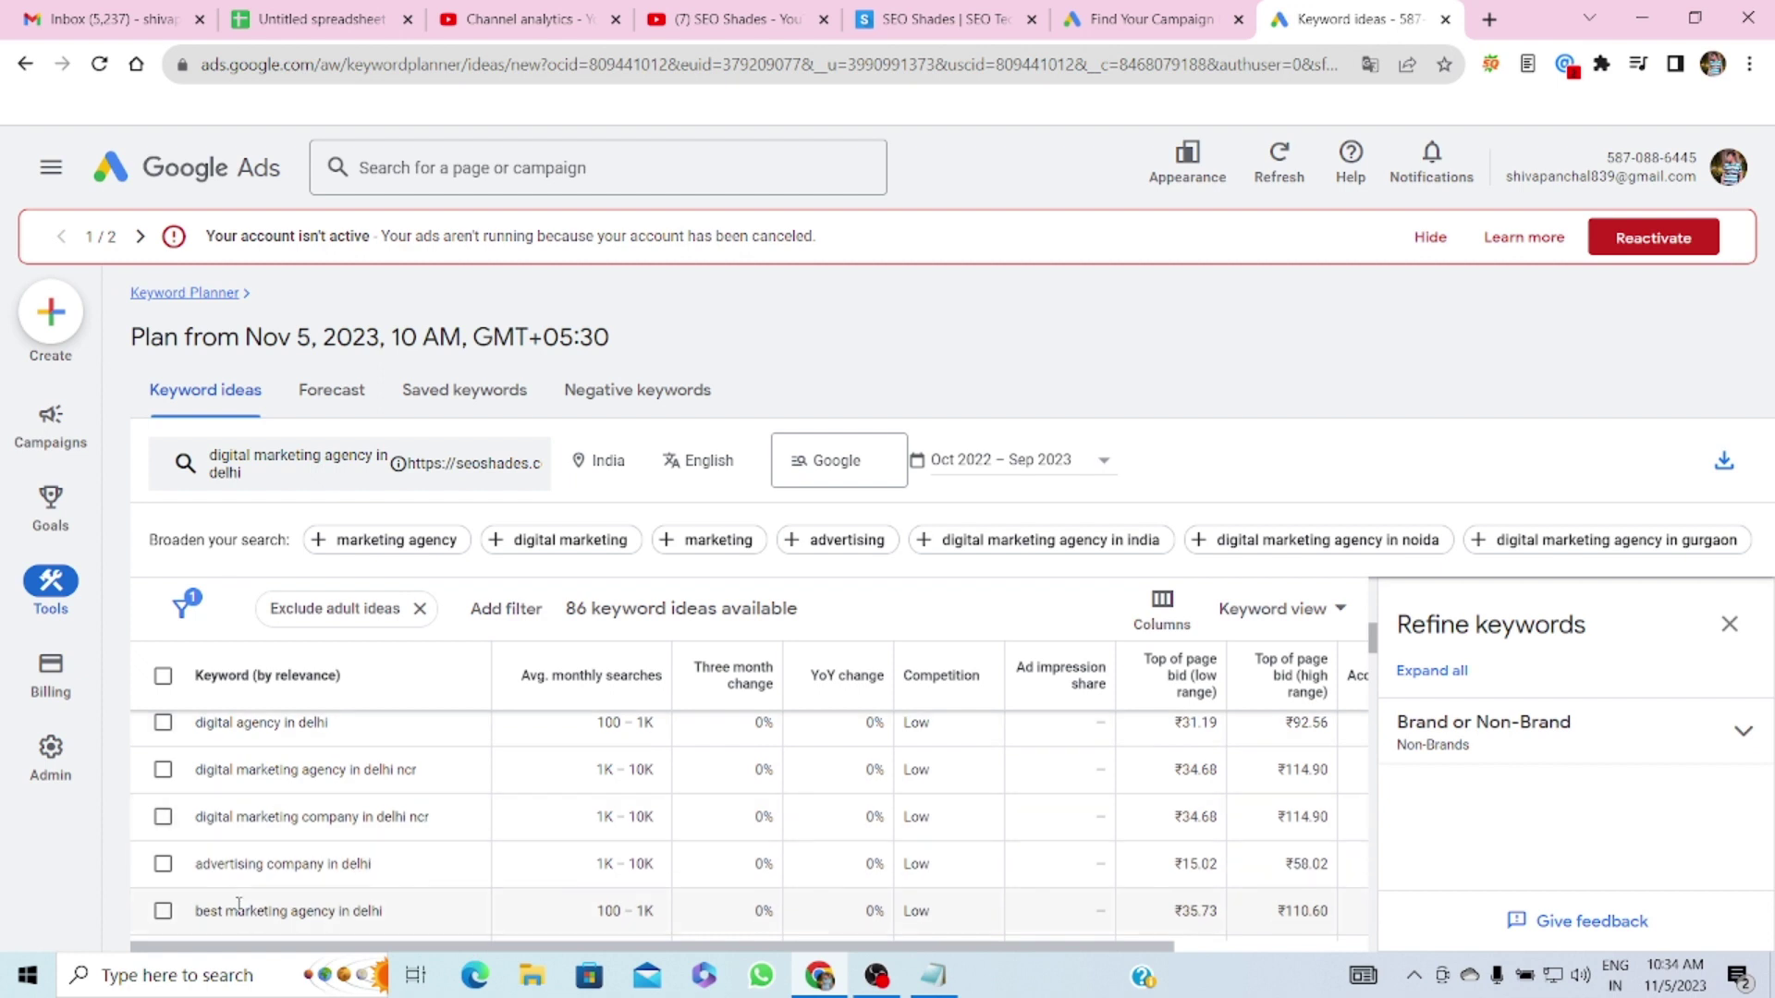
left_click_drag(196, 911, 382, 912)
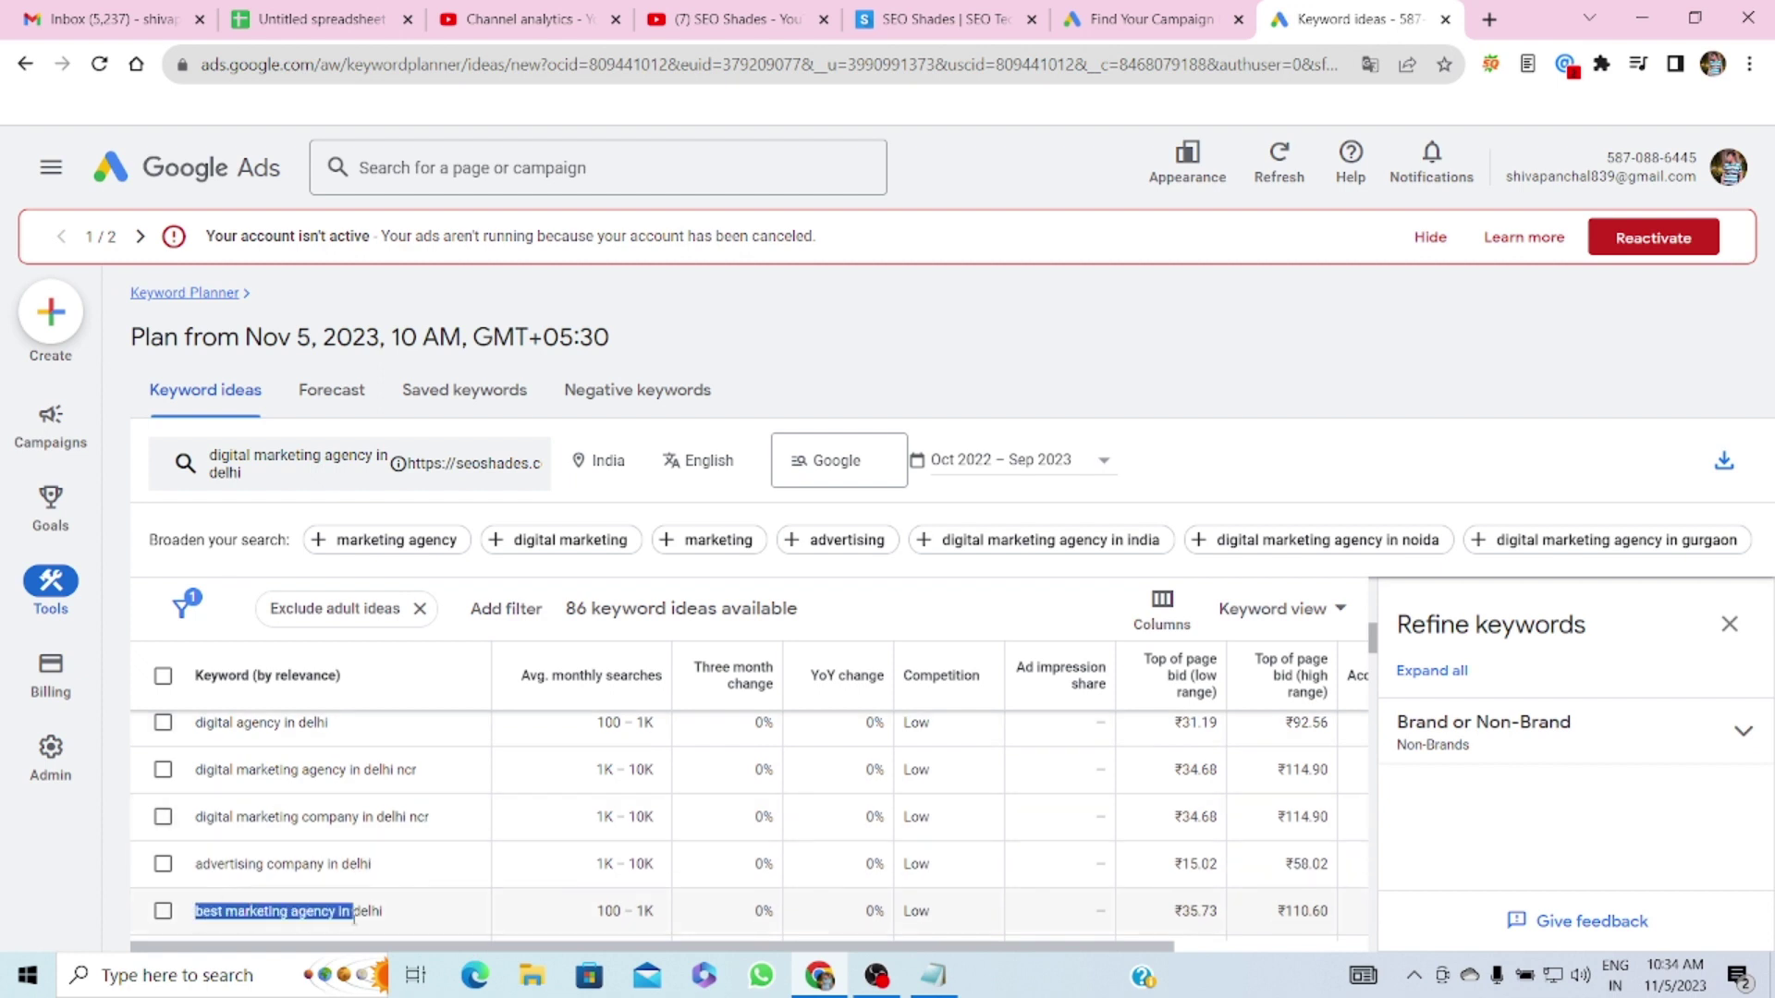
scroll(487, 888, "down", 5)
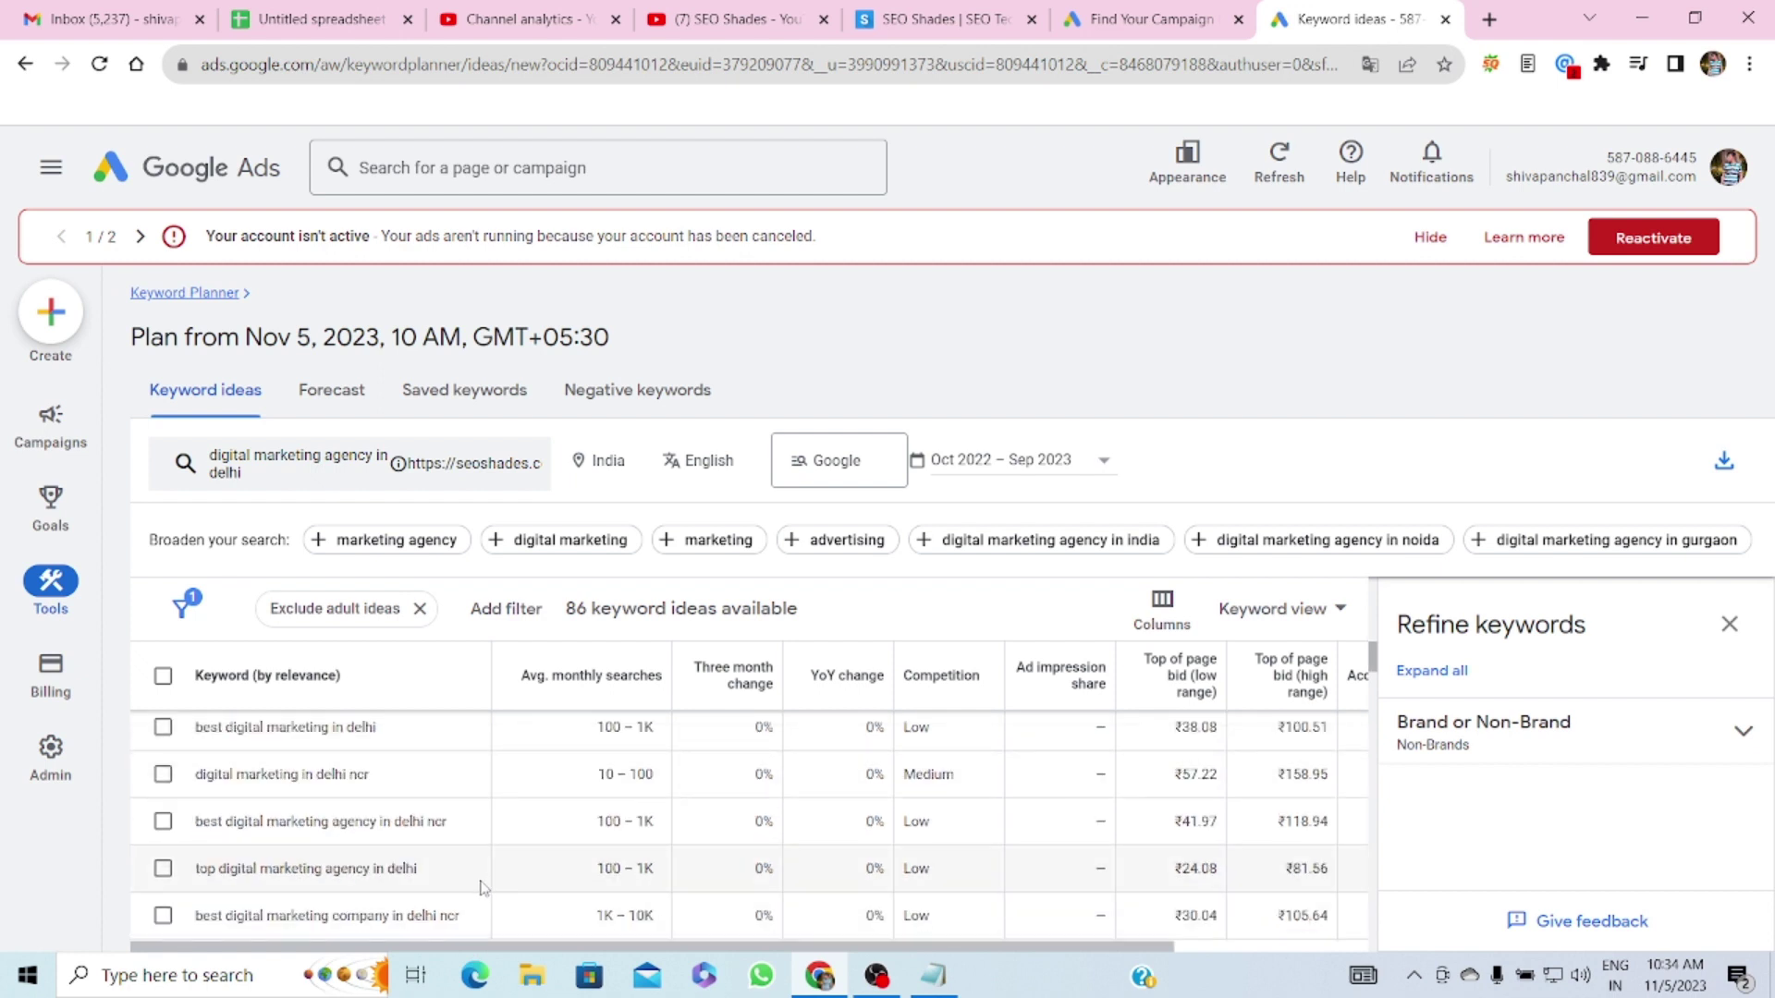
scroll(481, 887, "down", 1)
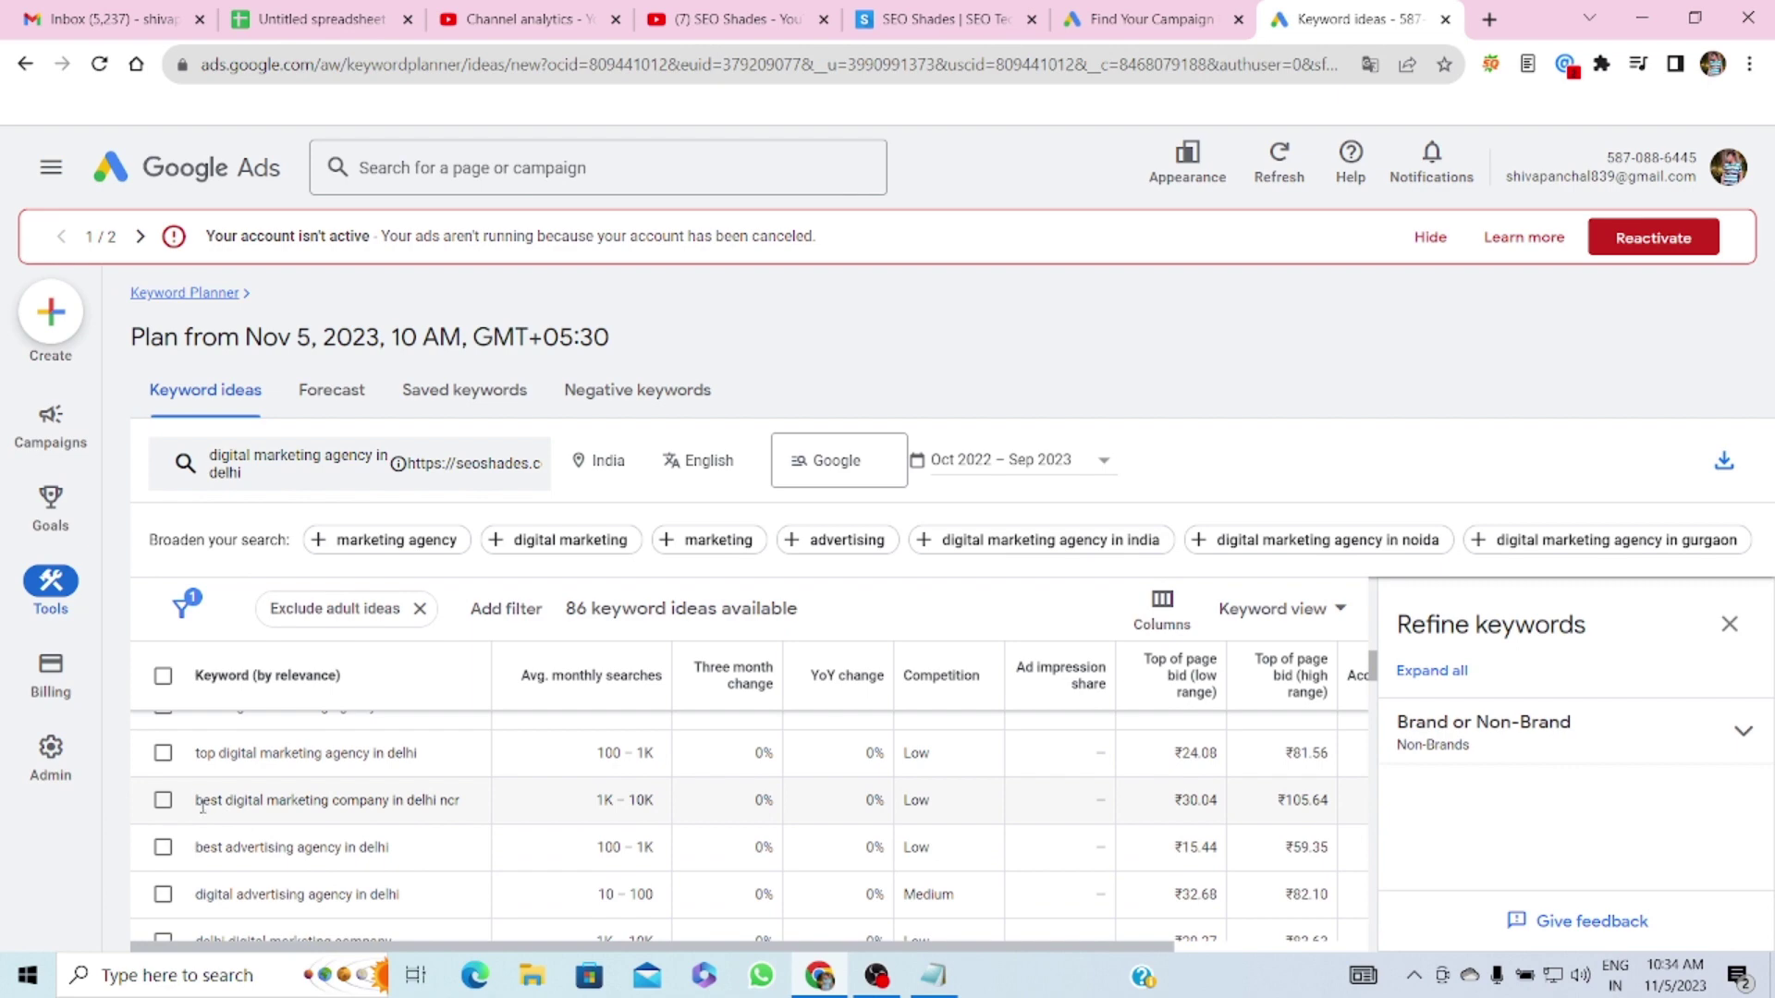
left_click_drag(229, 803, 472, 810)
key("ctrl+c")
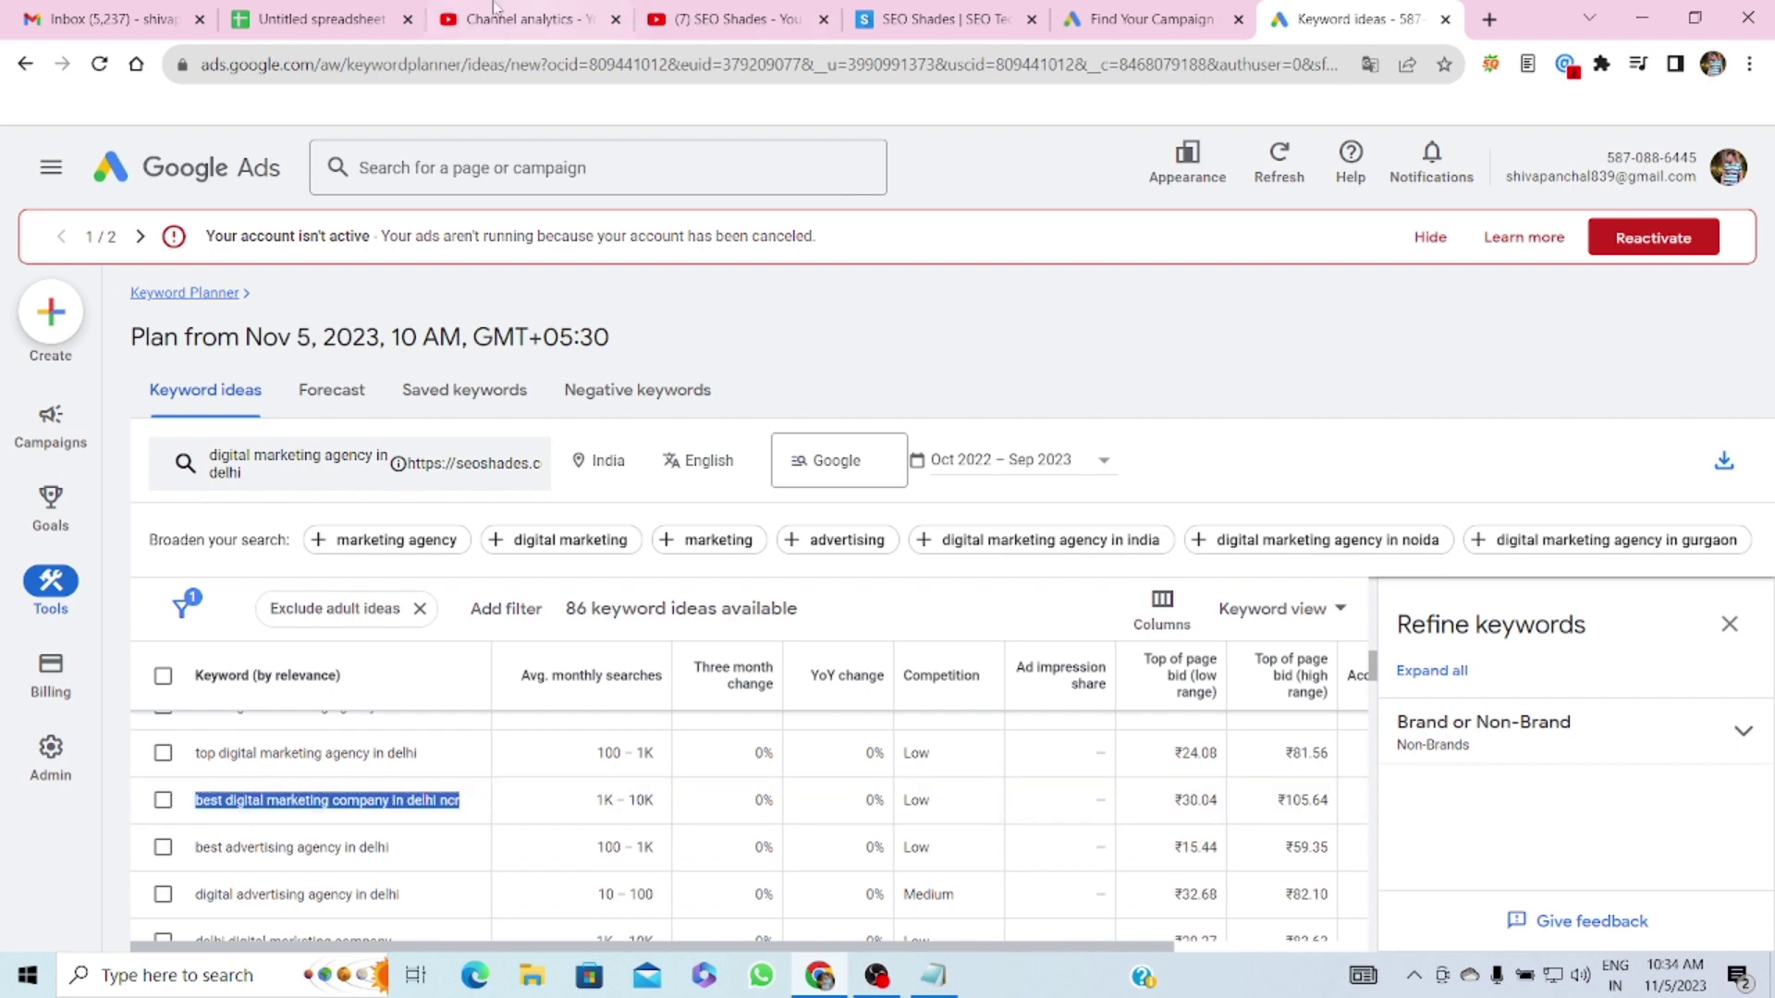
- Paste "best digital marketing company in delhi ncr" into cell D14 of the spreadsheet and widen column D to fit
left_click(309, 19)
left_click(670, 649)
key("ctrl+v")
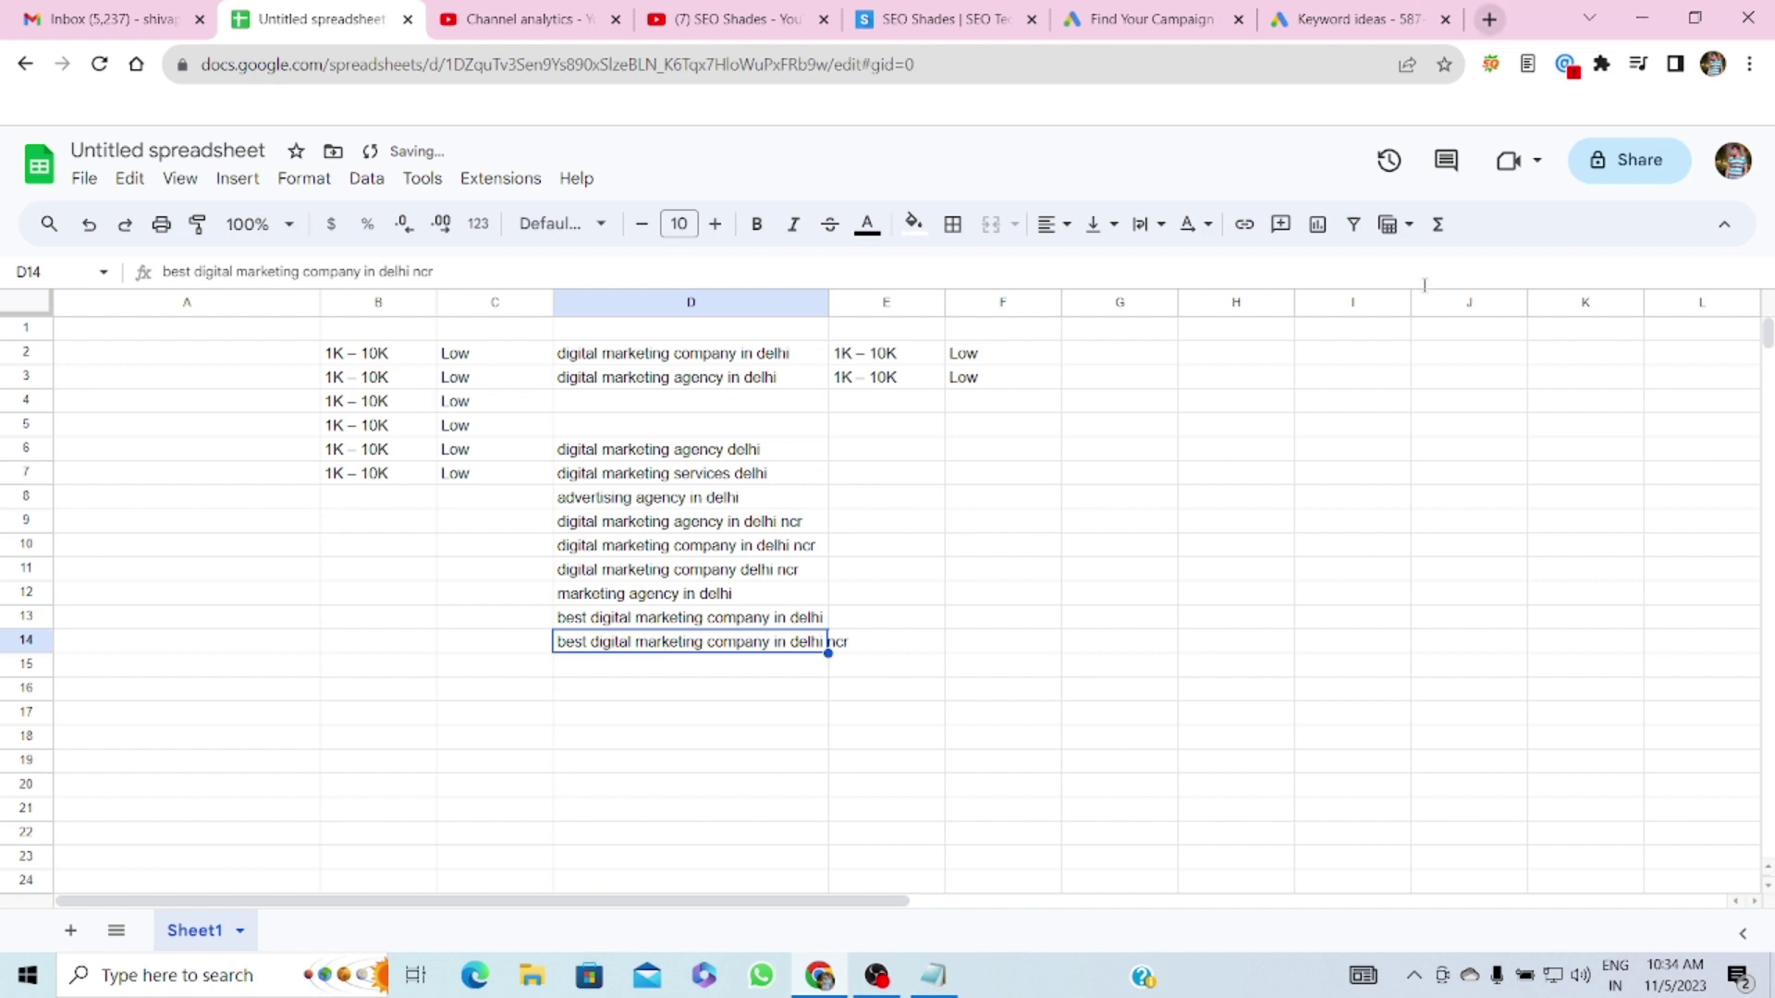
left_click(1087, 555)
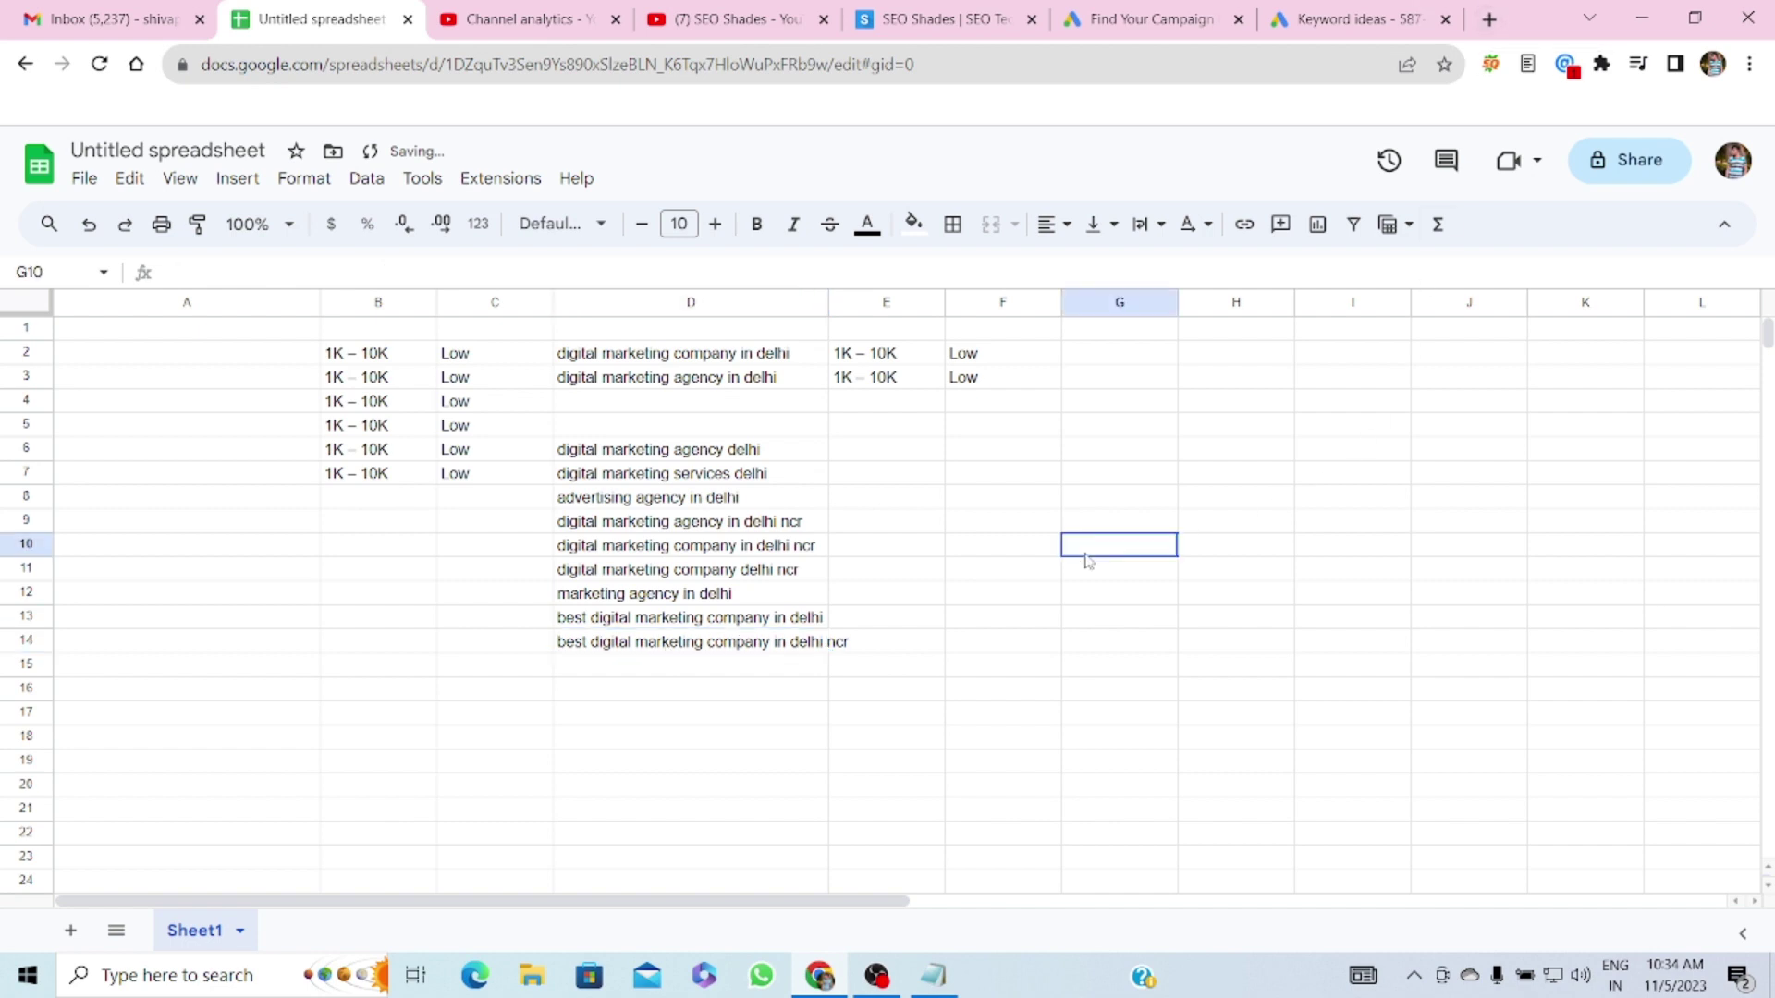
double_click(827, 302)
- Review the primary keywords in D2:D3 and the related keywords in D6:D14
left_click(740, 361)
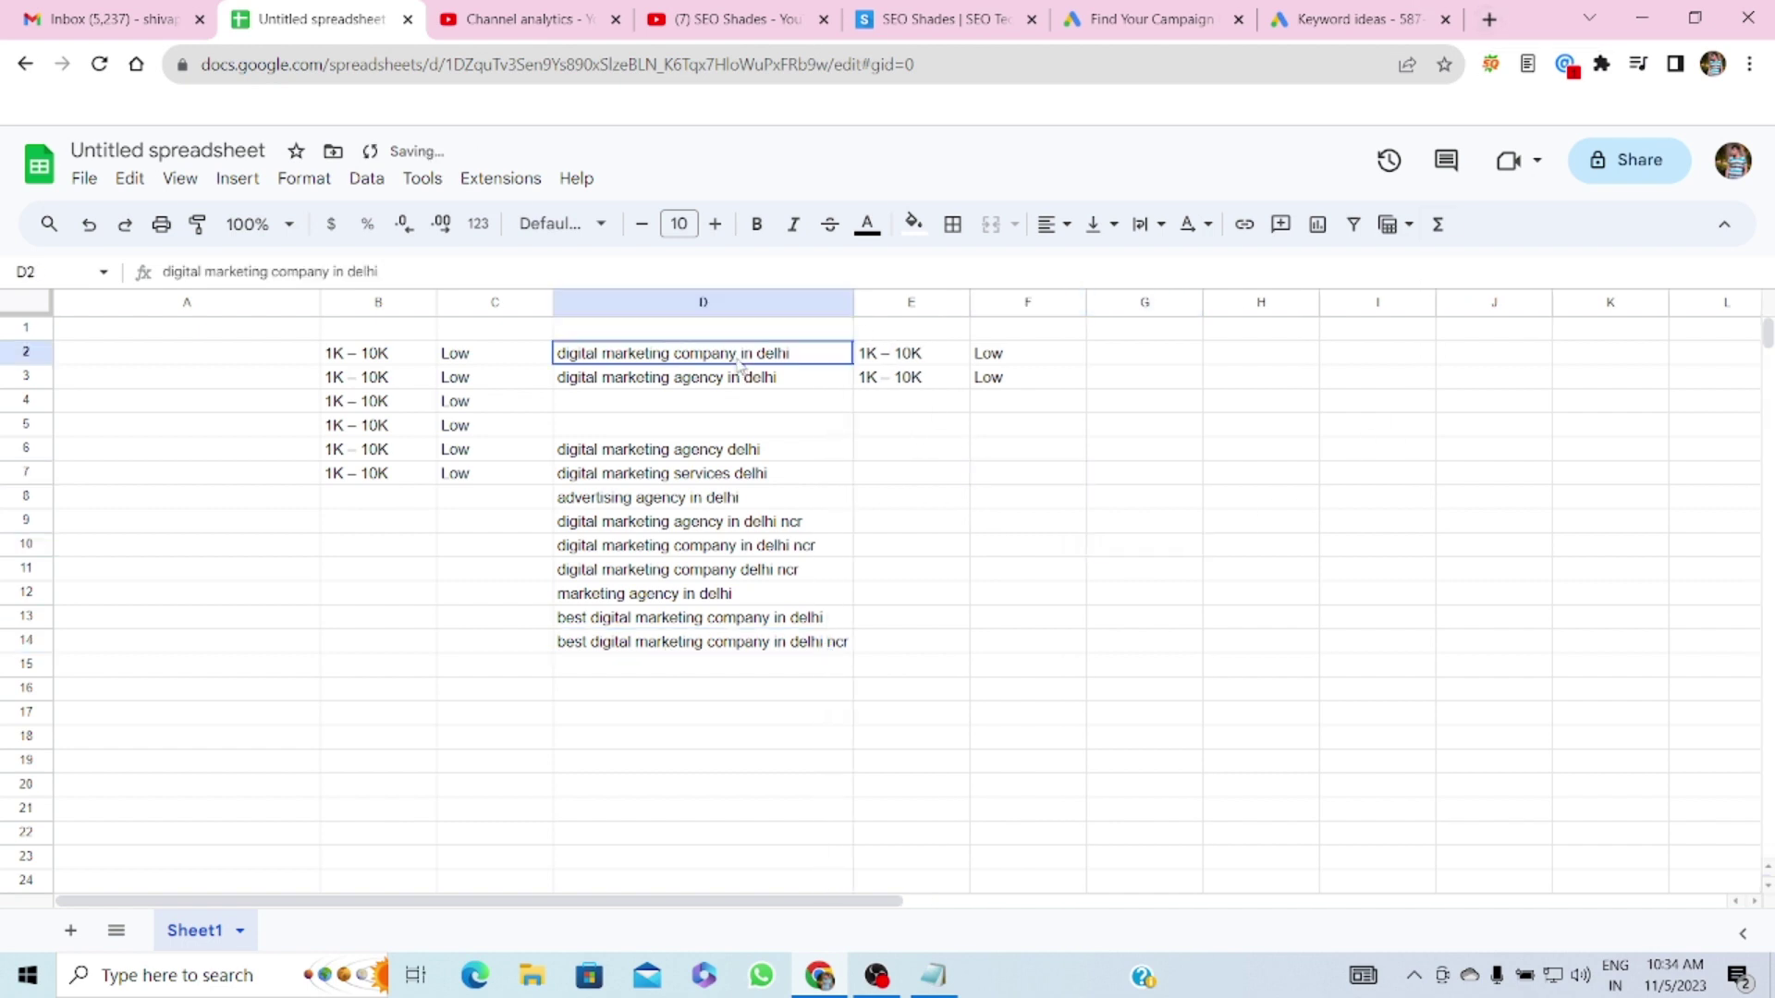
left_click(735, 388)
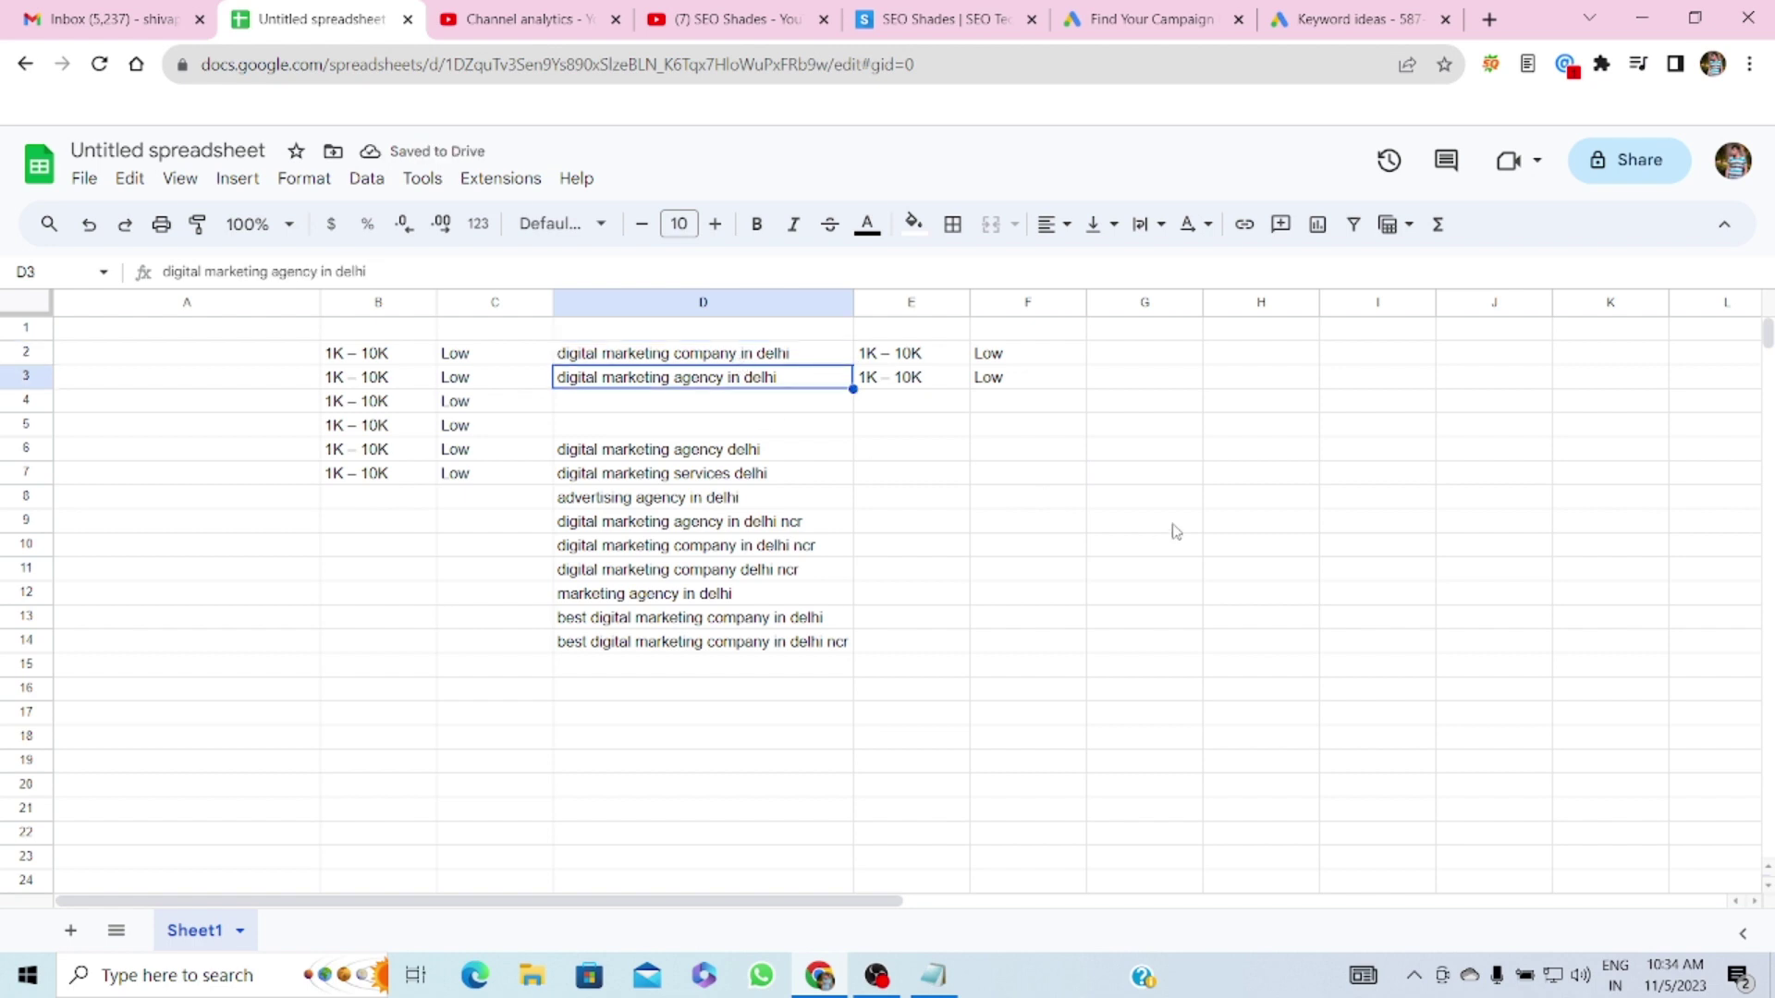
left_click(1175, 529)
left_click_drag(698, 460, 668, 636)
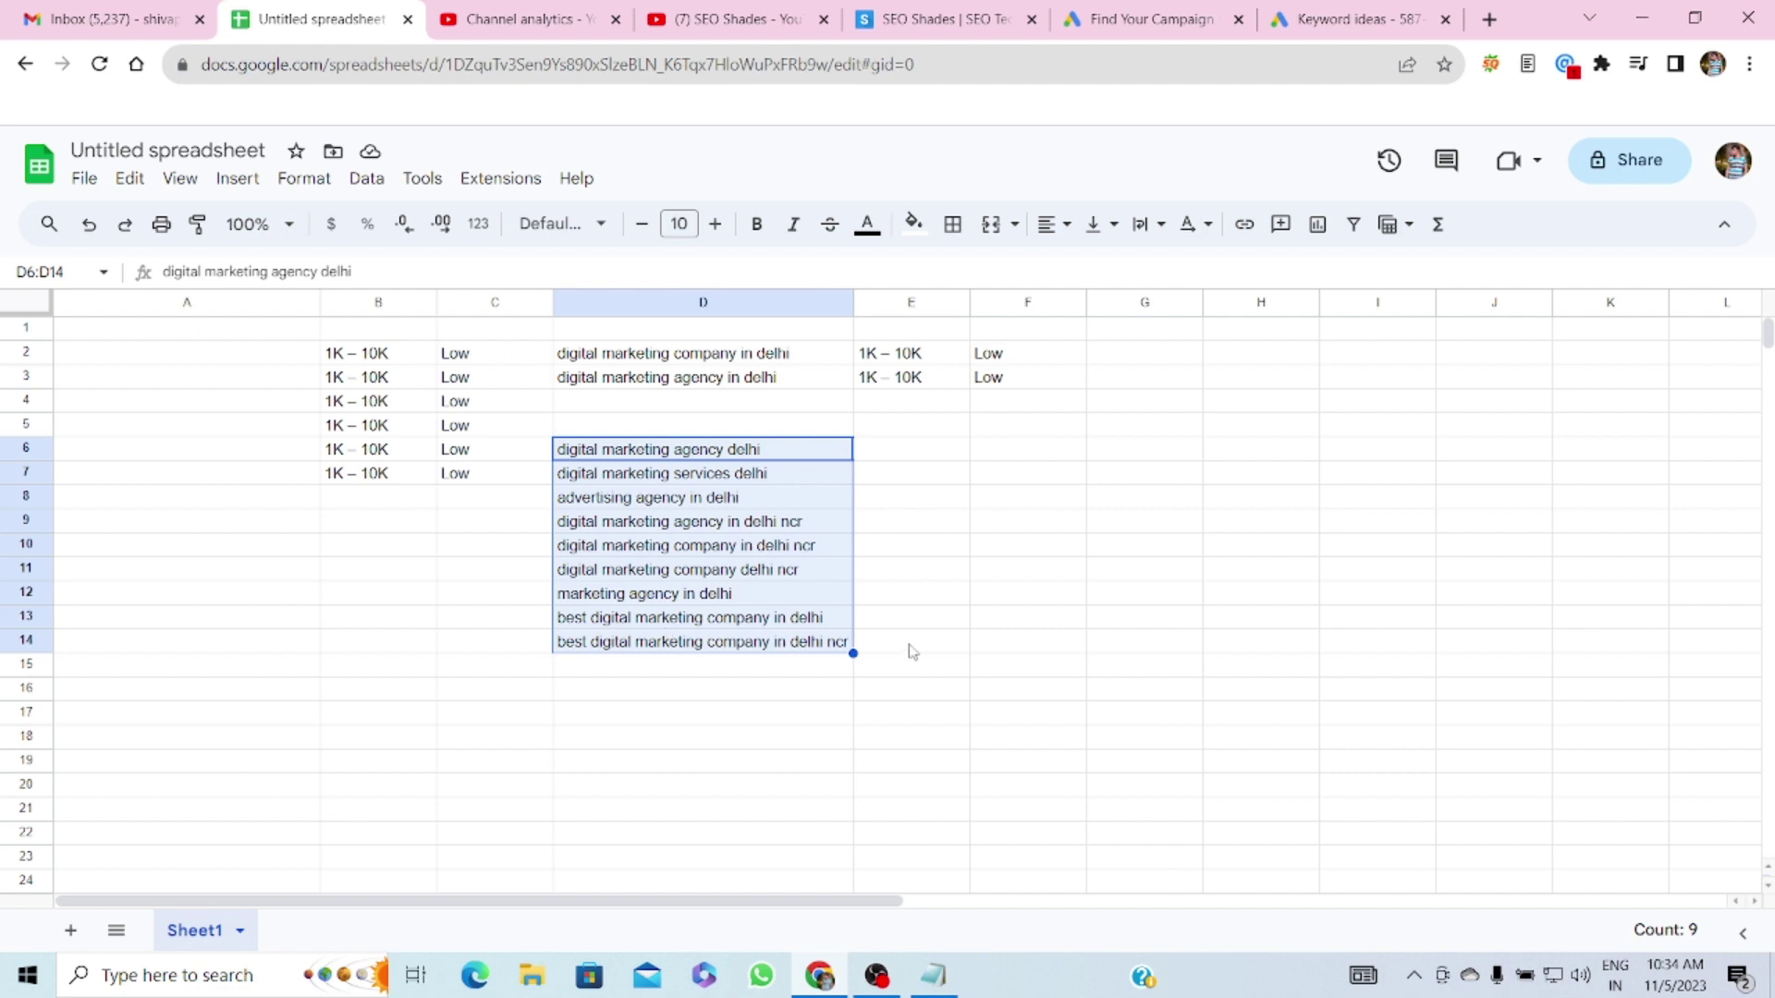
left_click(1095, 649)
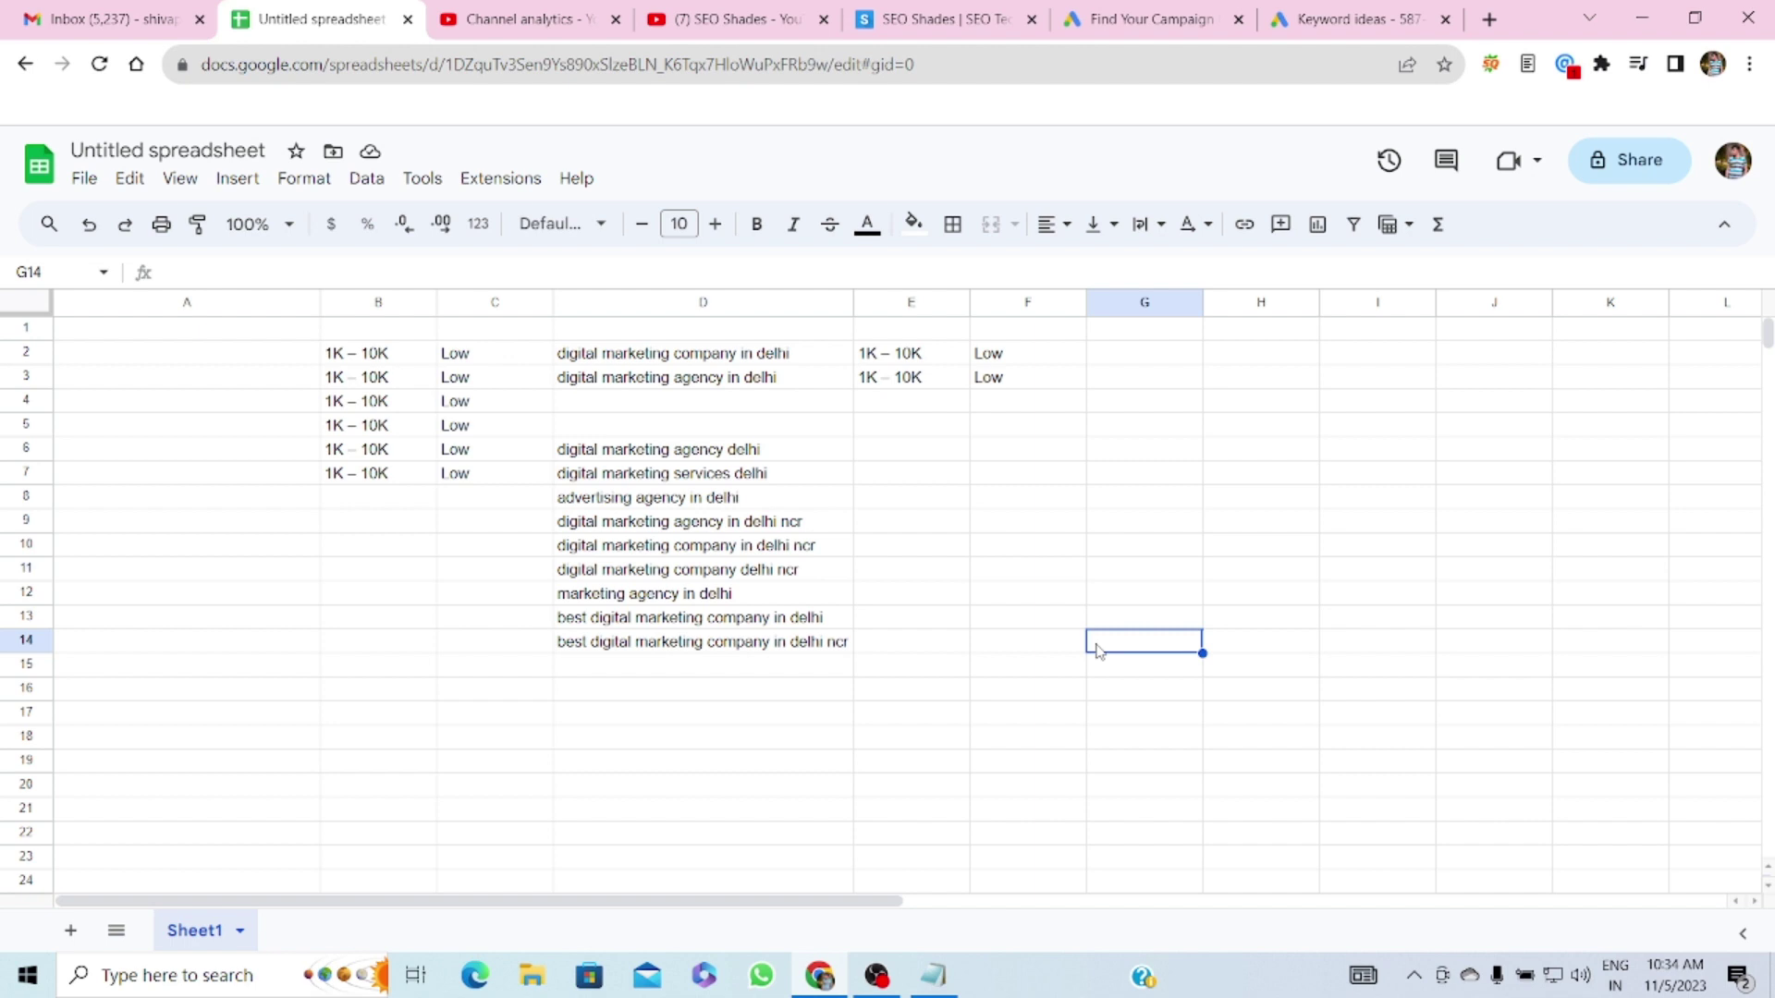
left_click(1147, 626)
- Copy the primary keyword "digital marketing company in delhi" from cell D2 and search for it on Google in a new tab
left_click(749, 354)
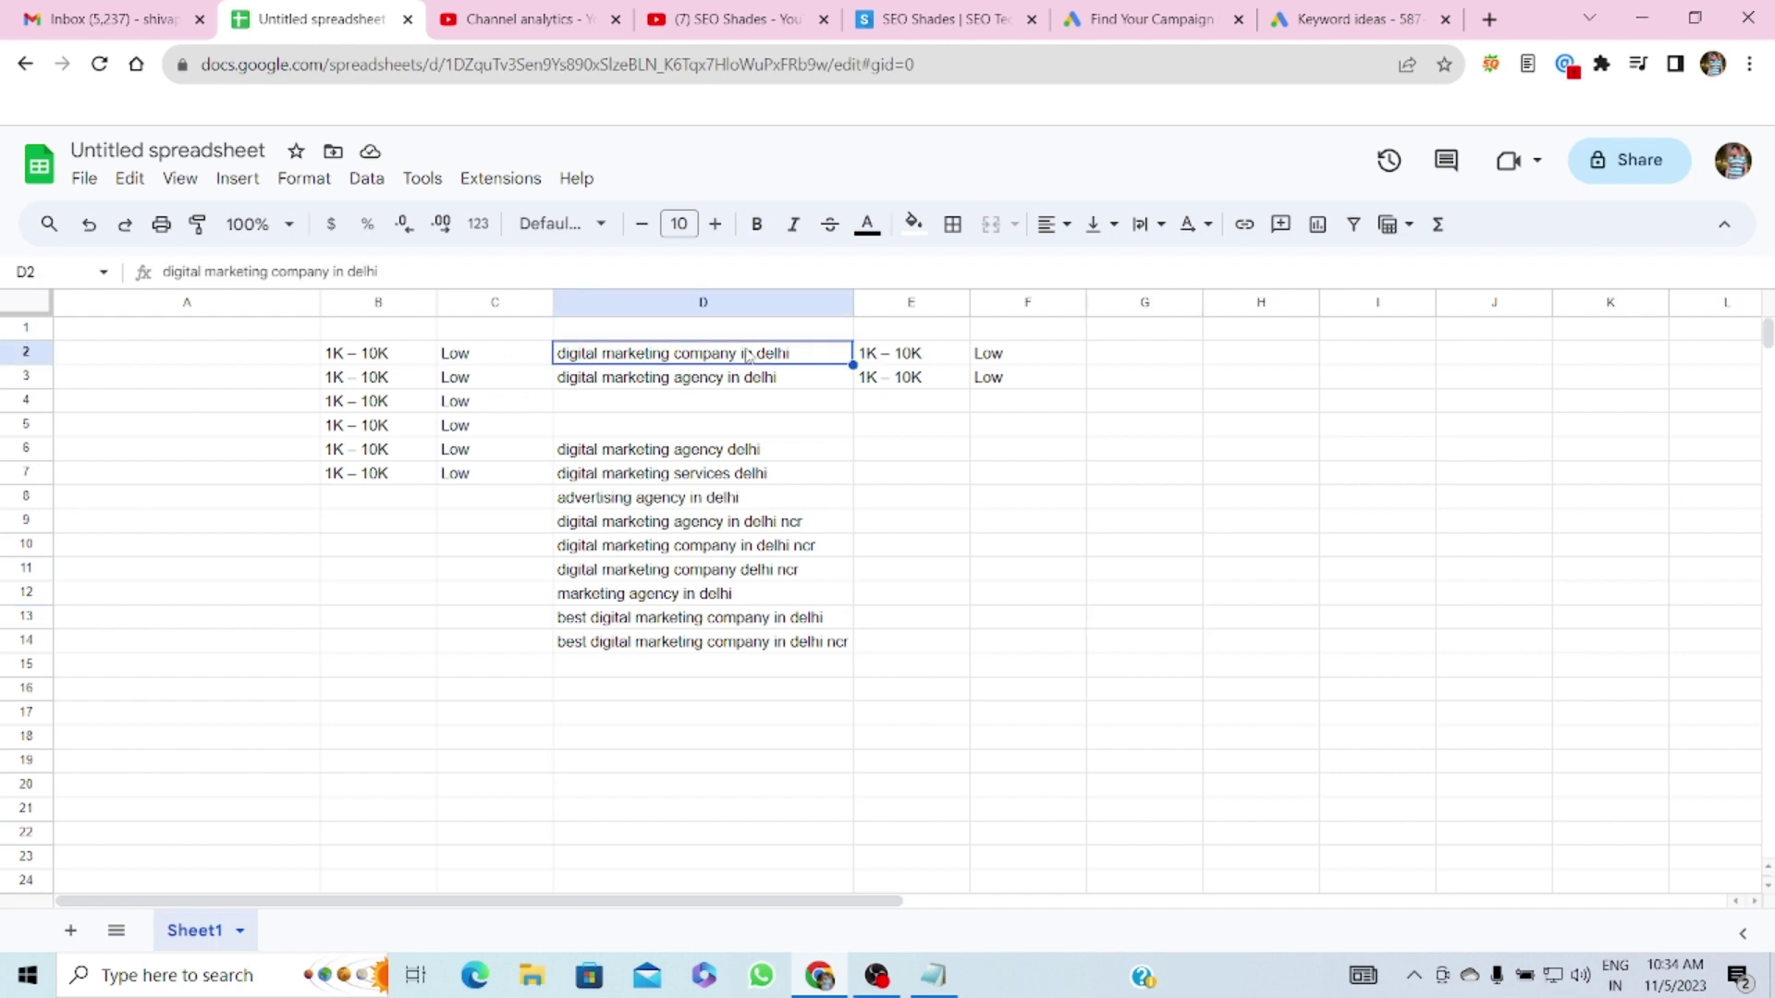
key("ctrl+c")
left_click(1489, 19)
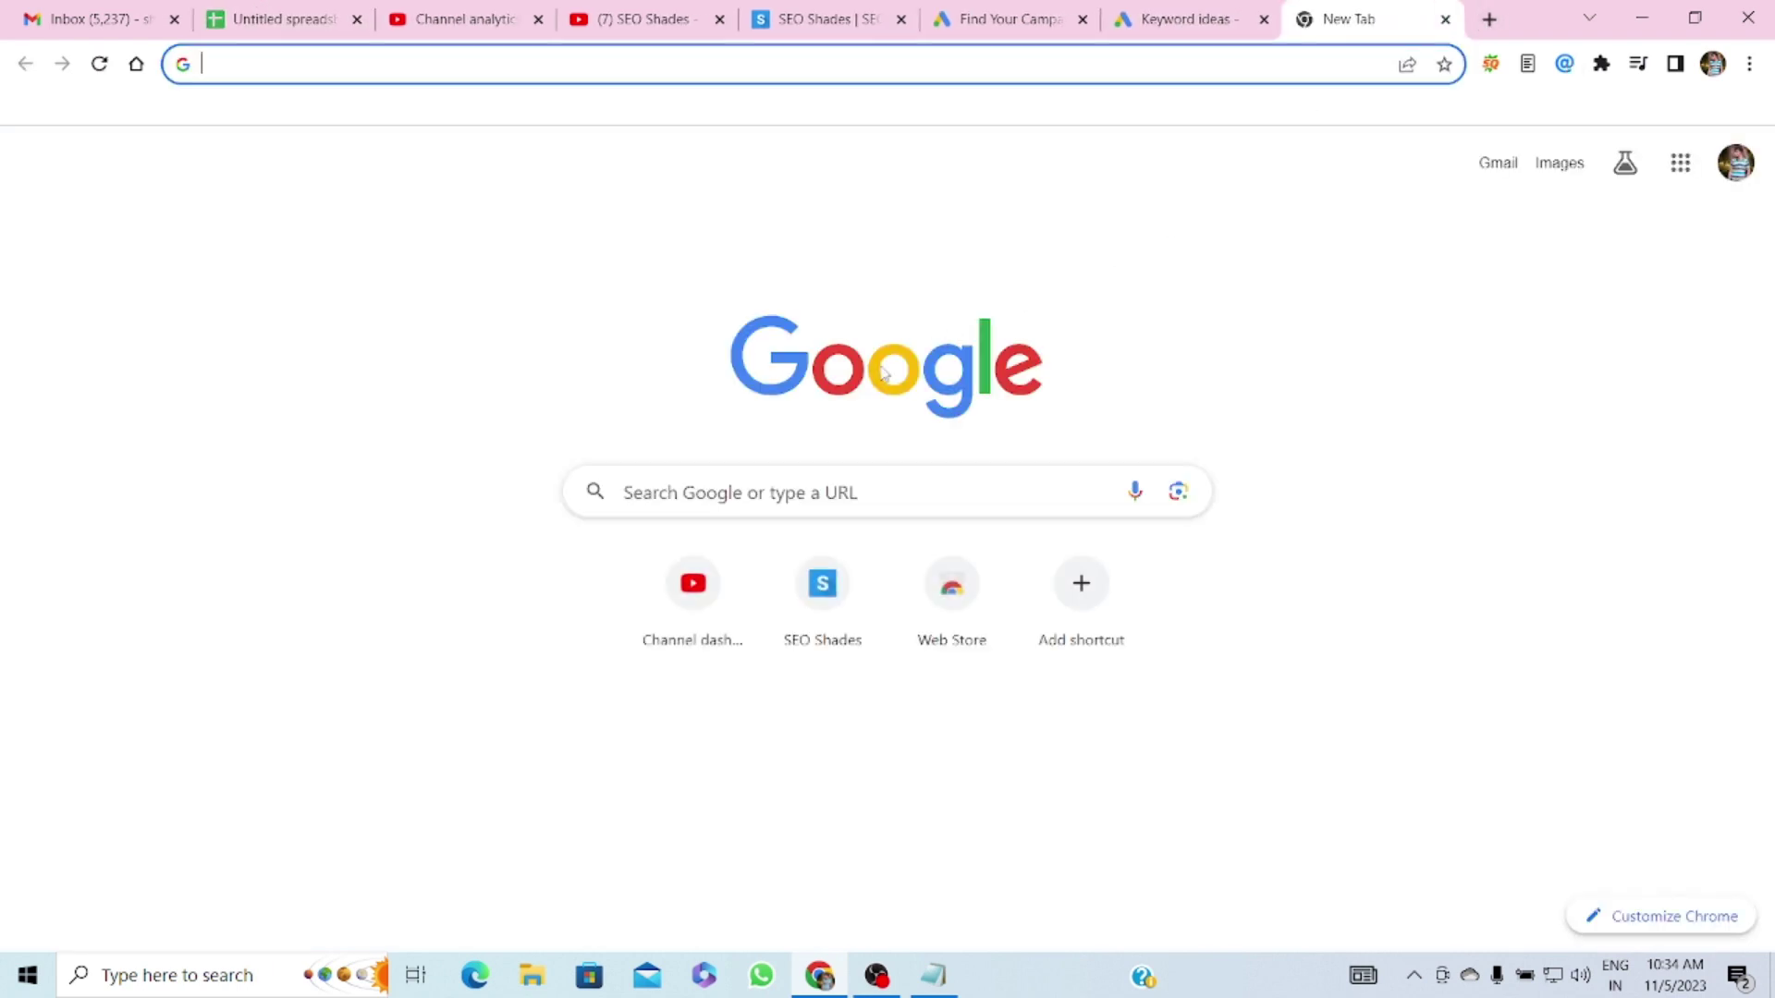
left_click(777, 474)
key("ctrl+v")
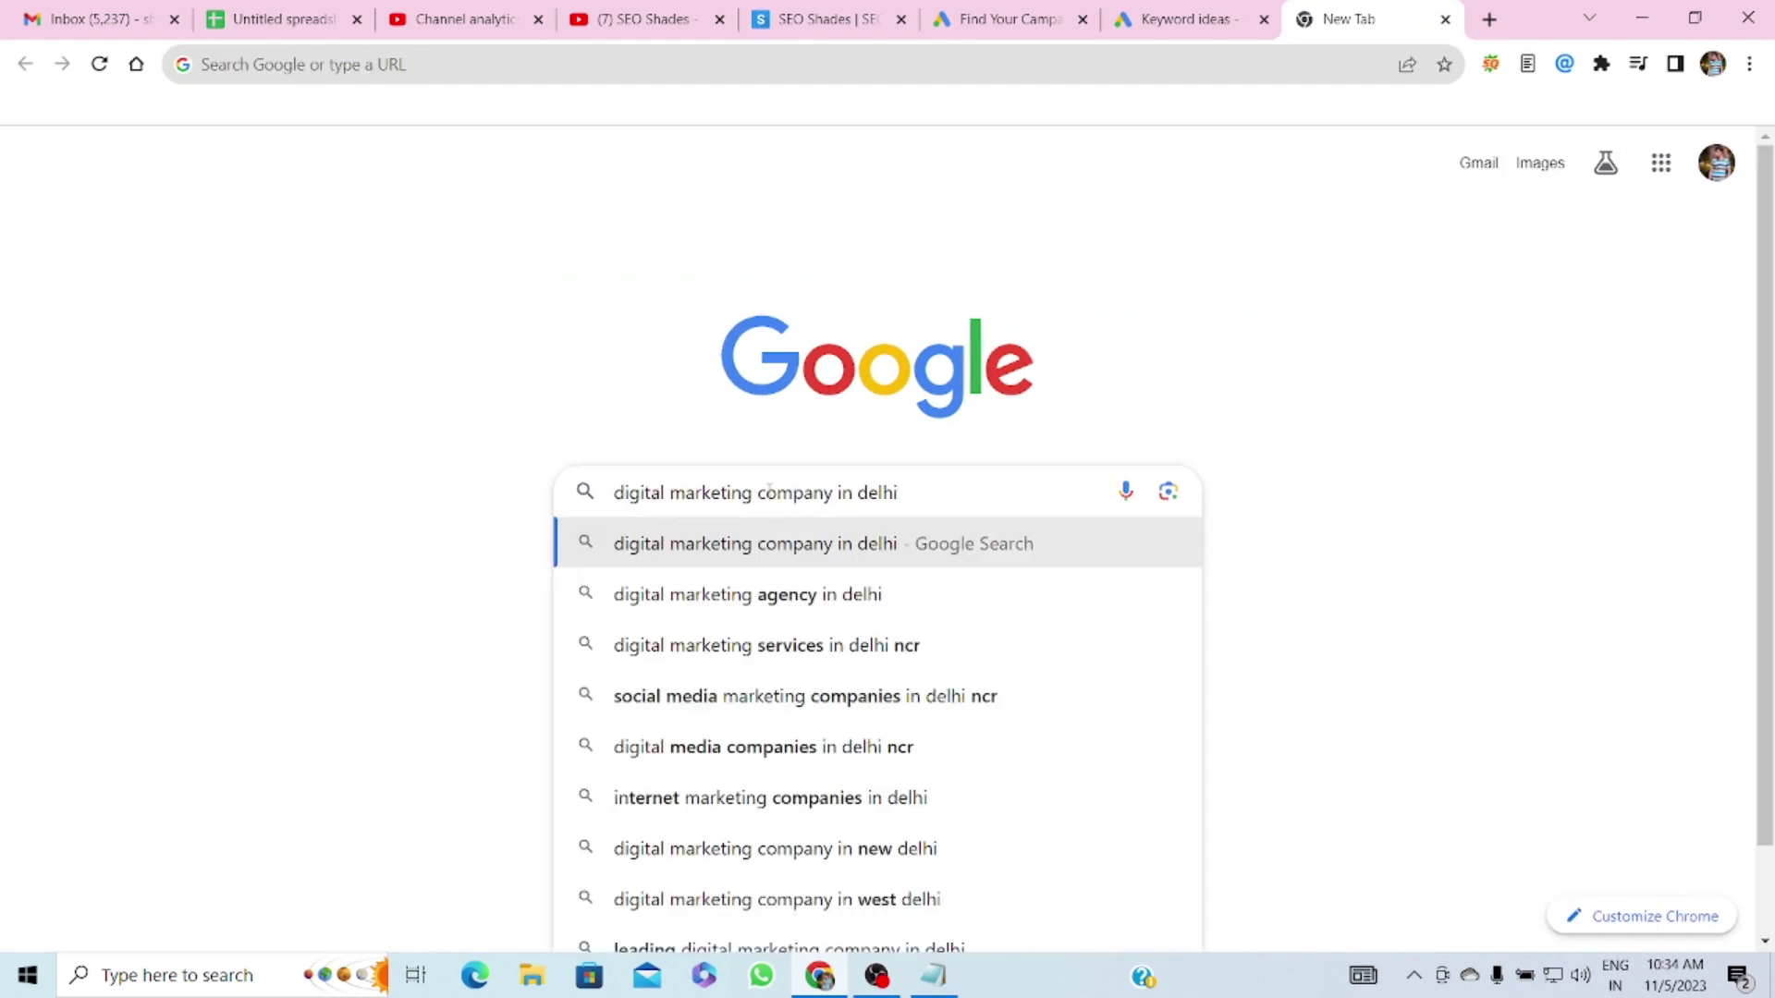
key("Return")
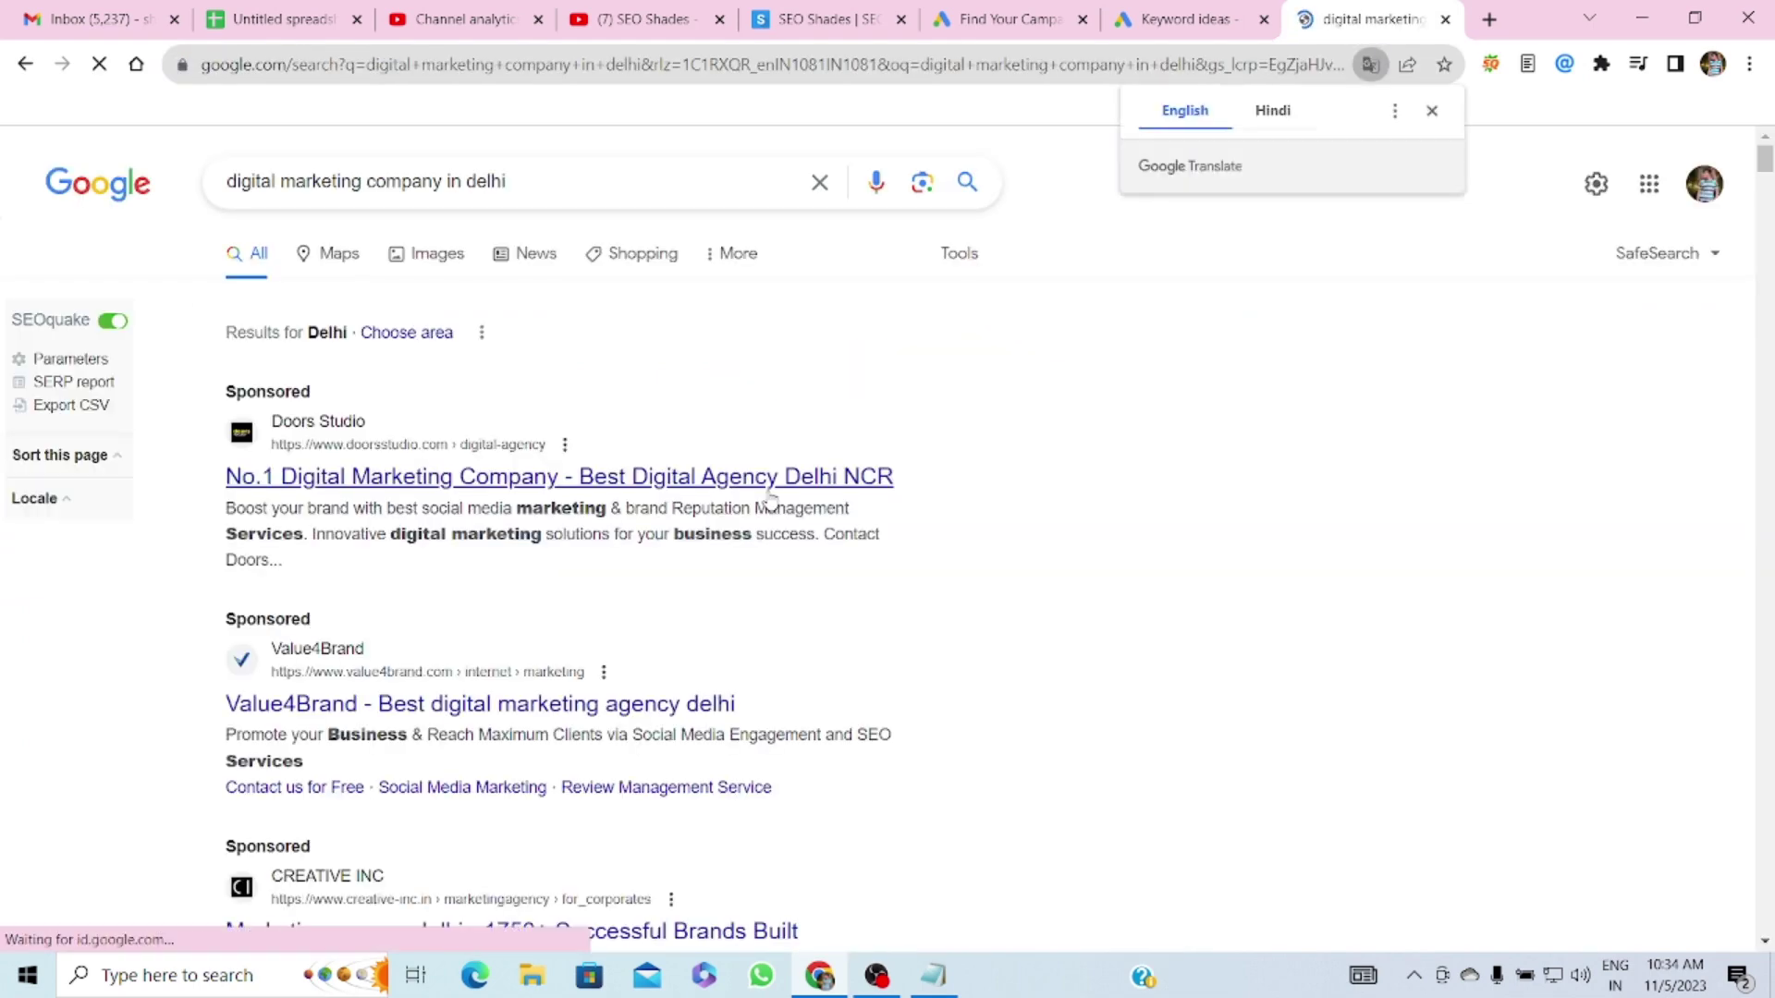
- Look through the organic results and open the WeBeeSocial, Digital Markitors and Digital Agency Network pages in separate background tabs
scroll(771, 499, "down", 2)
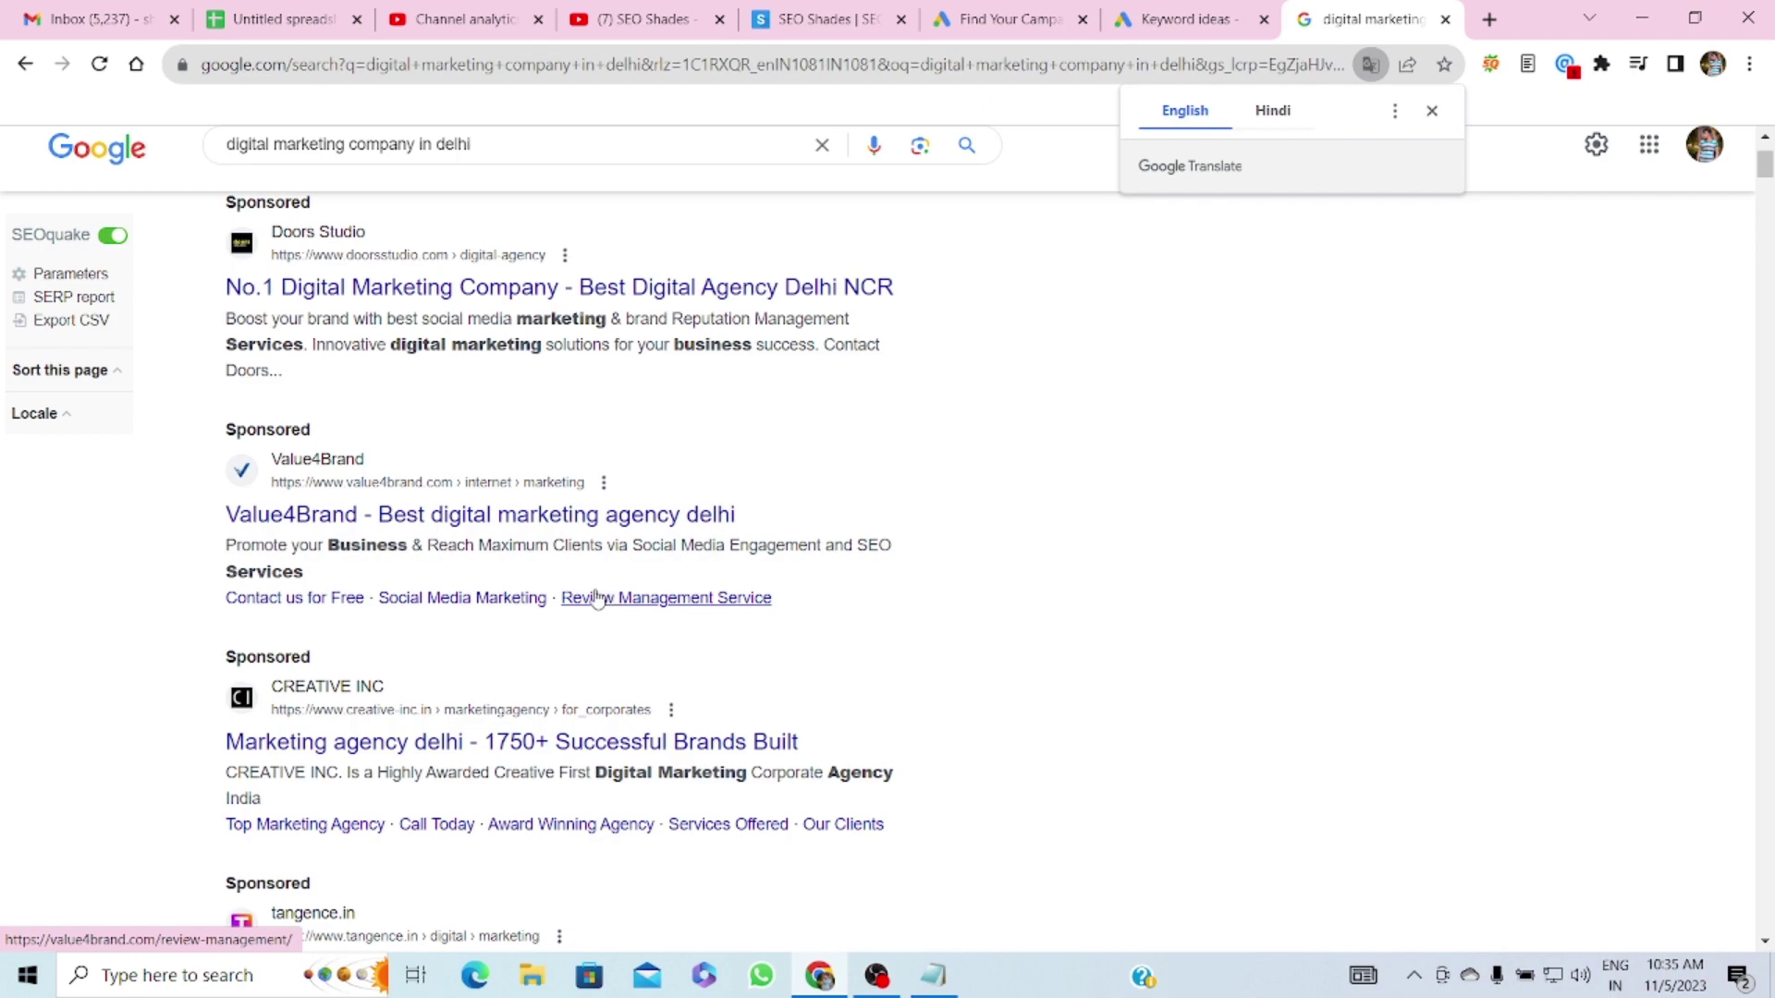
scroll(610, 599, "down", 10)
scroll(684, 726, "down", 2)
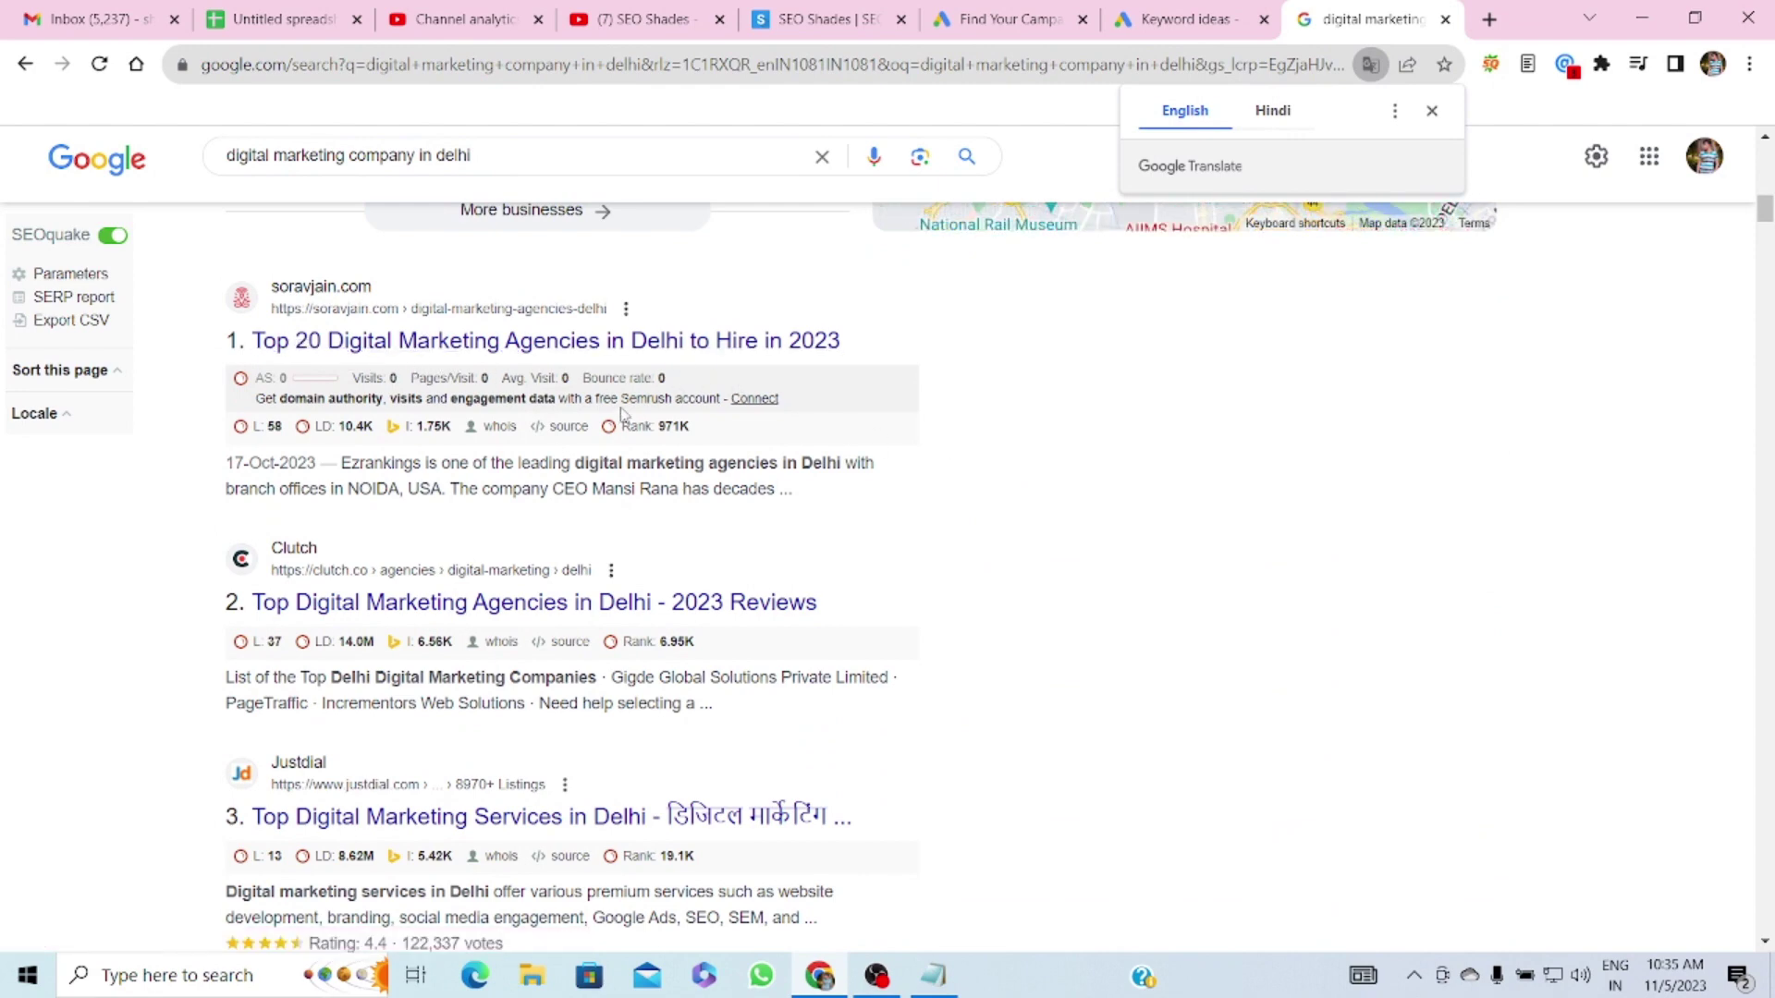
scroll(622, 413, "down", 6)
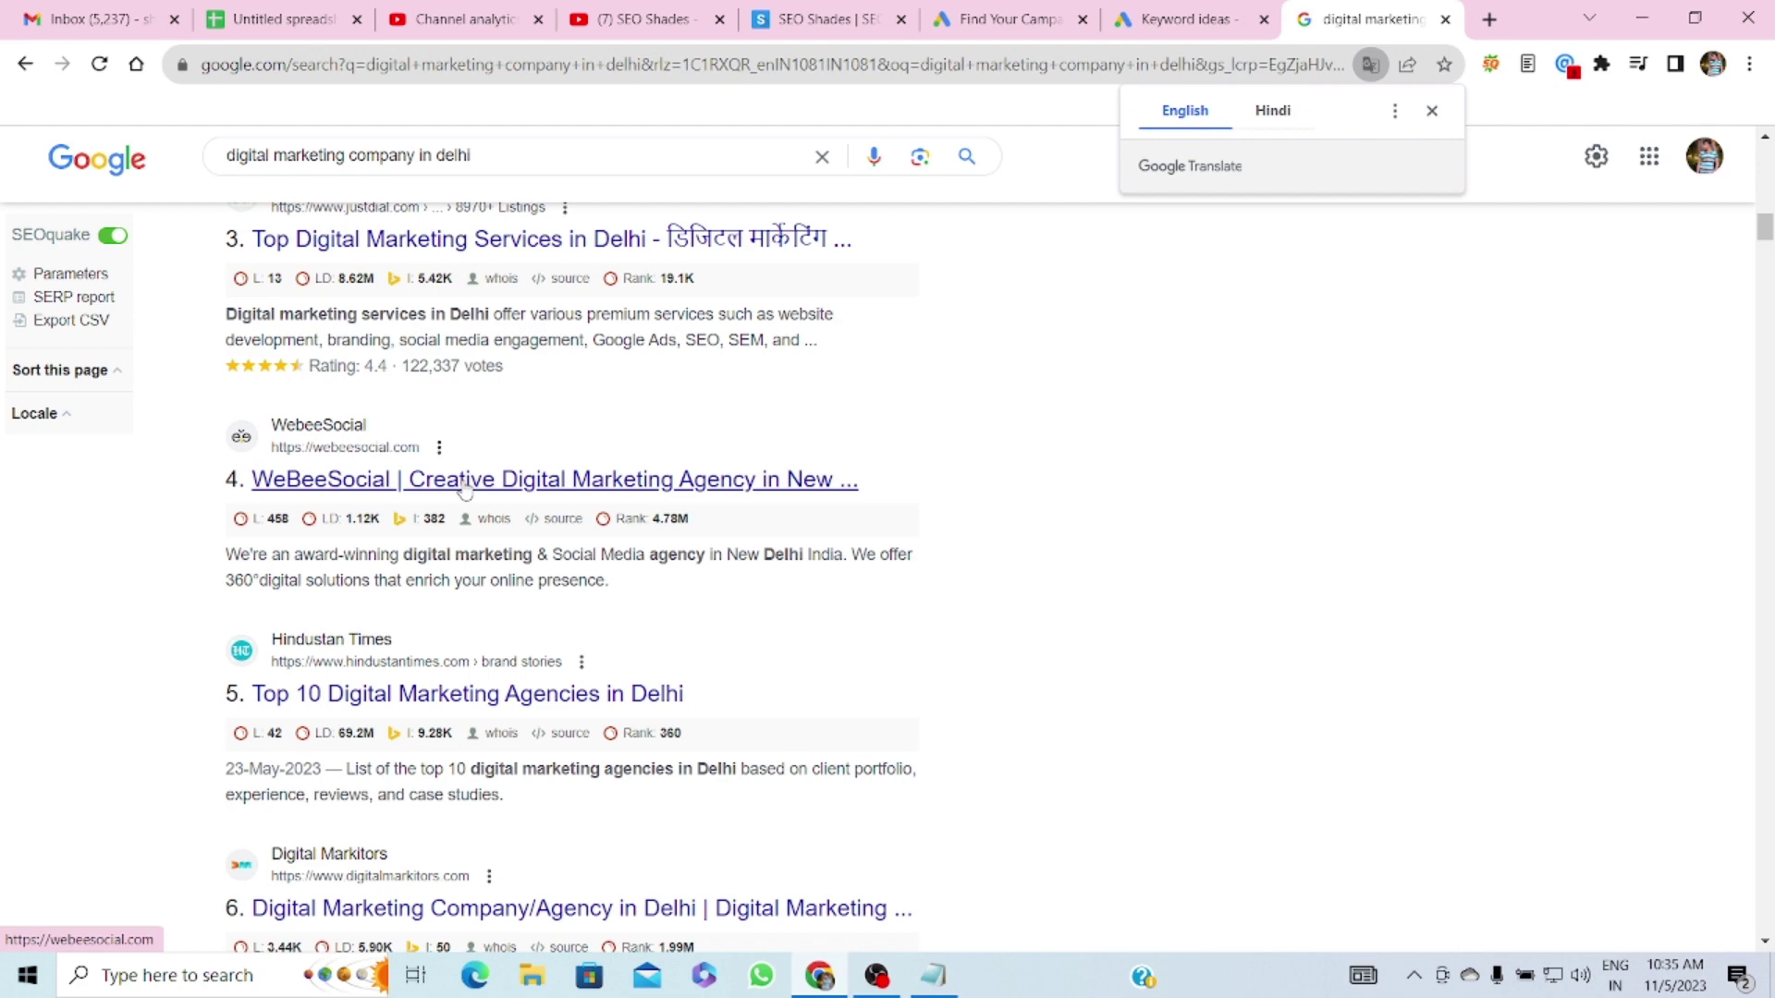
left_click(465, 490, "ctrl")
scroll(554, 647, "down", 1)
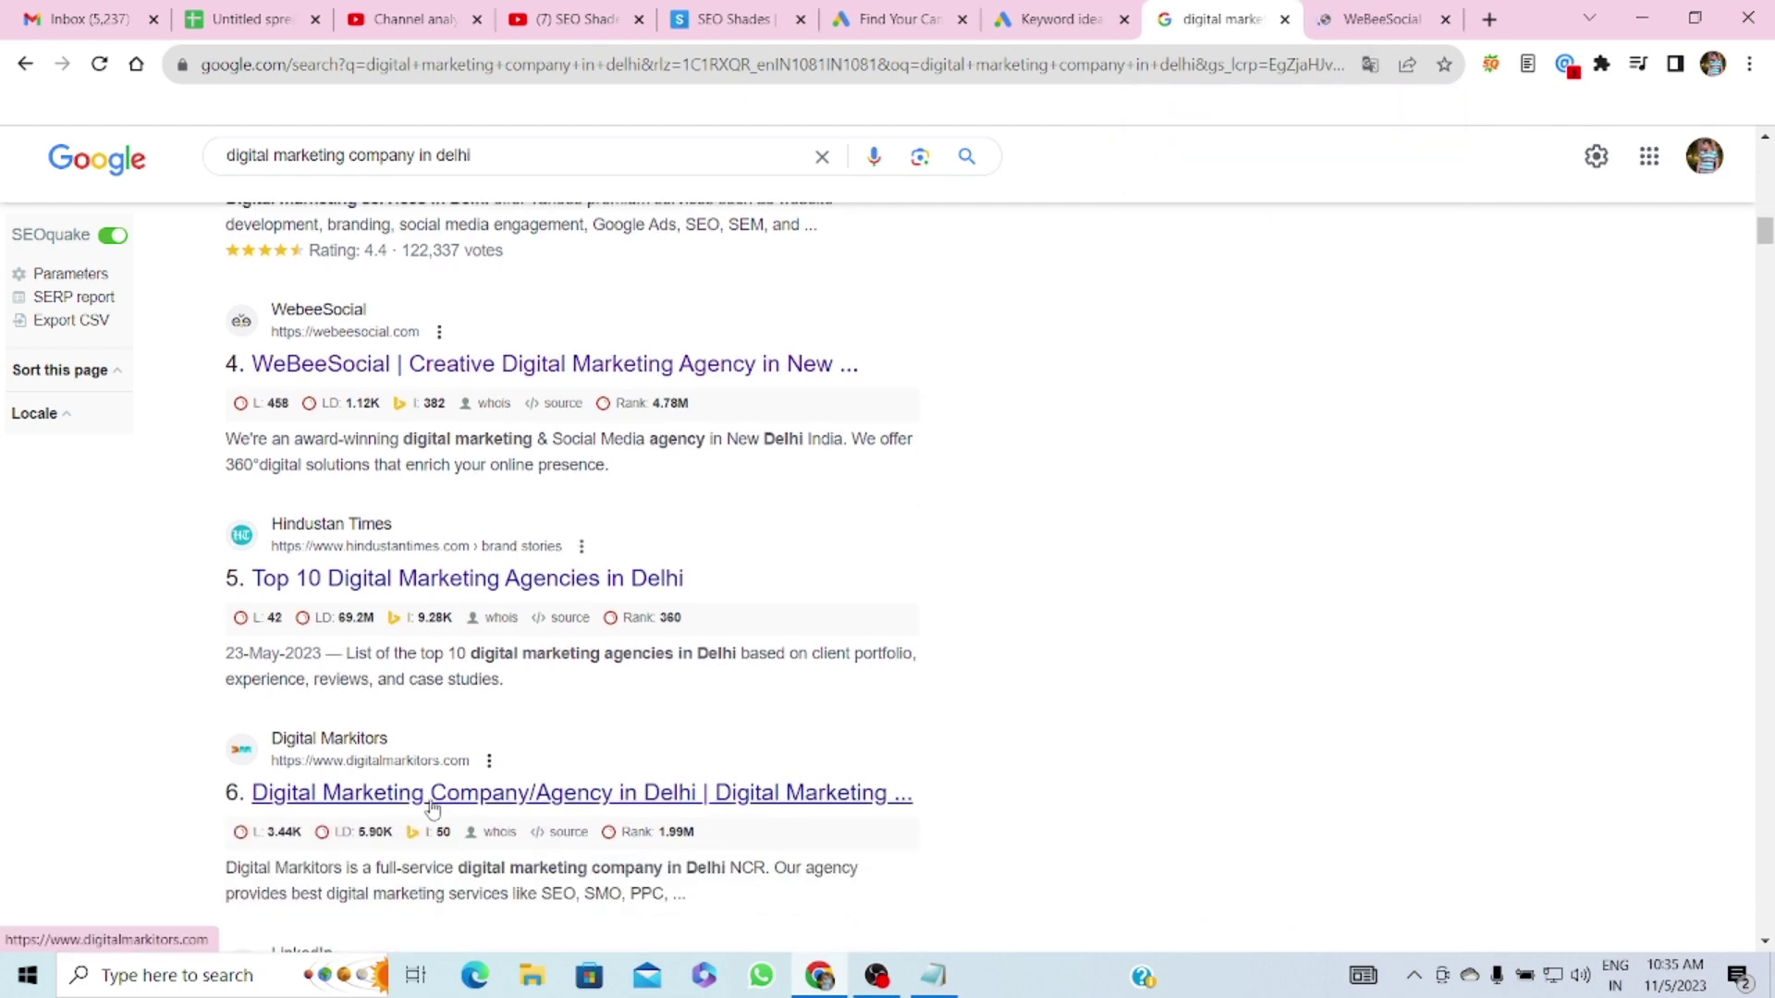
left_click(432, 809, "ctrl")
scroll(463, 786, "down", 5)
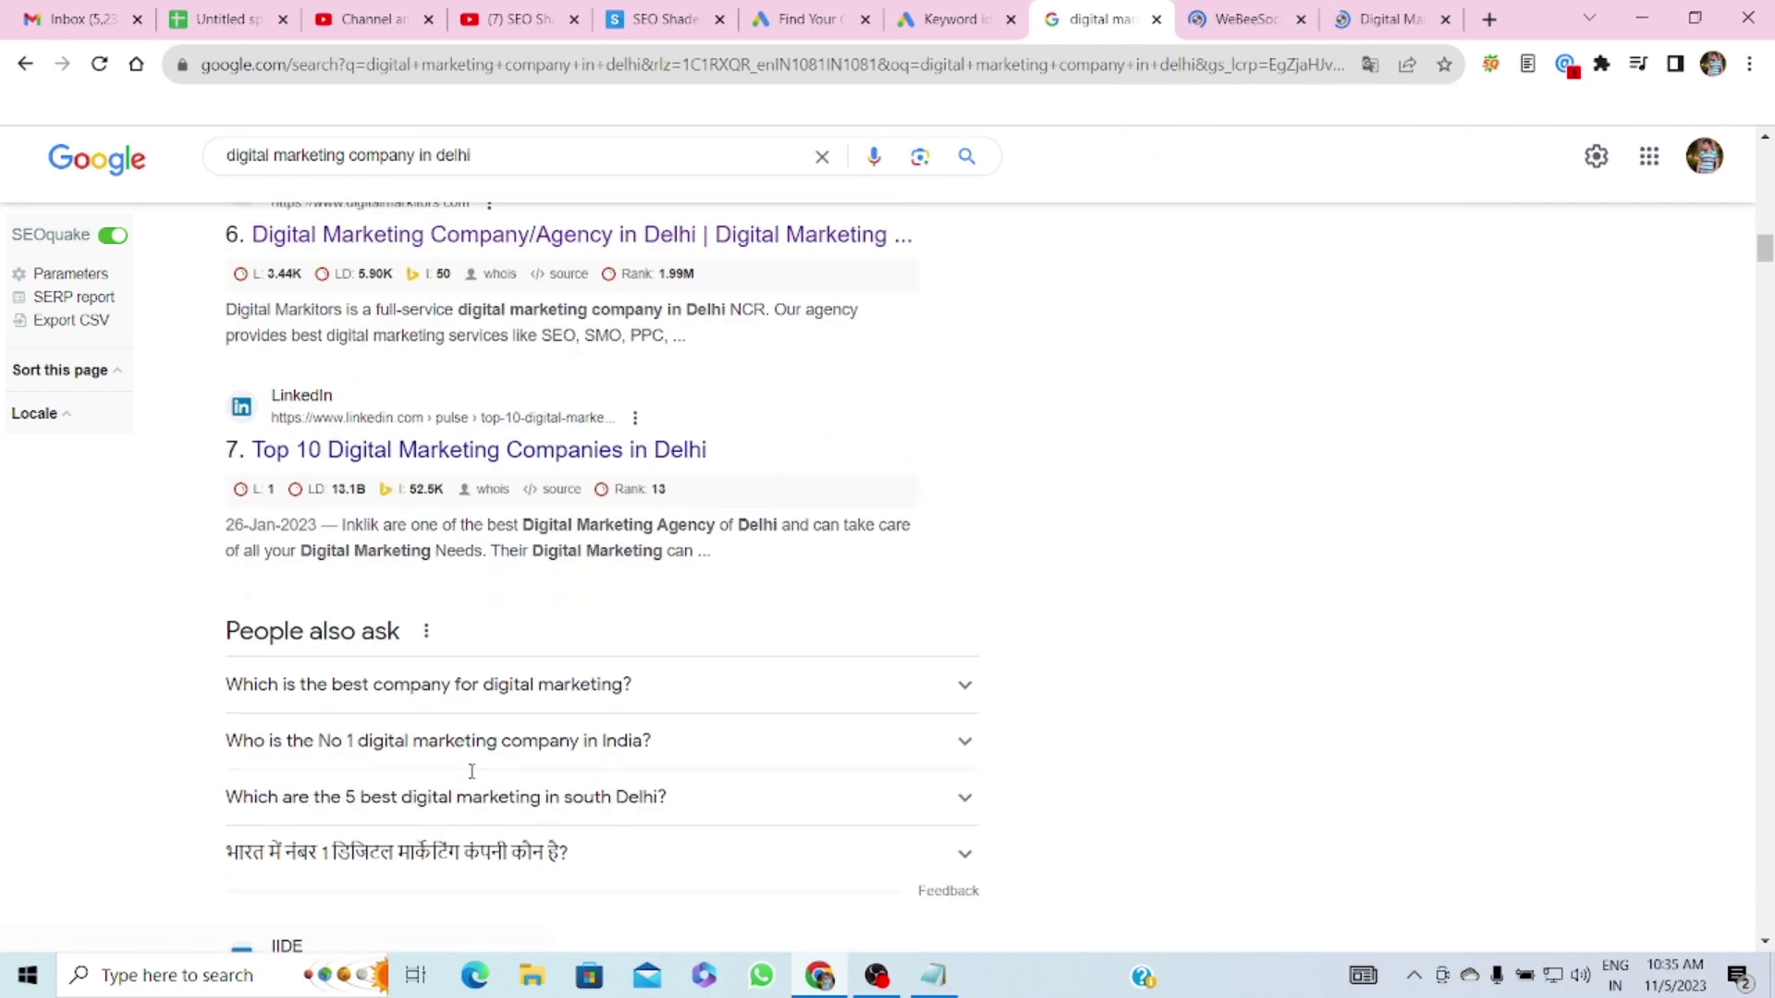
scroll(472, 771, "down", 4)
scroll(504, 694, "down", 5)
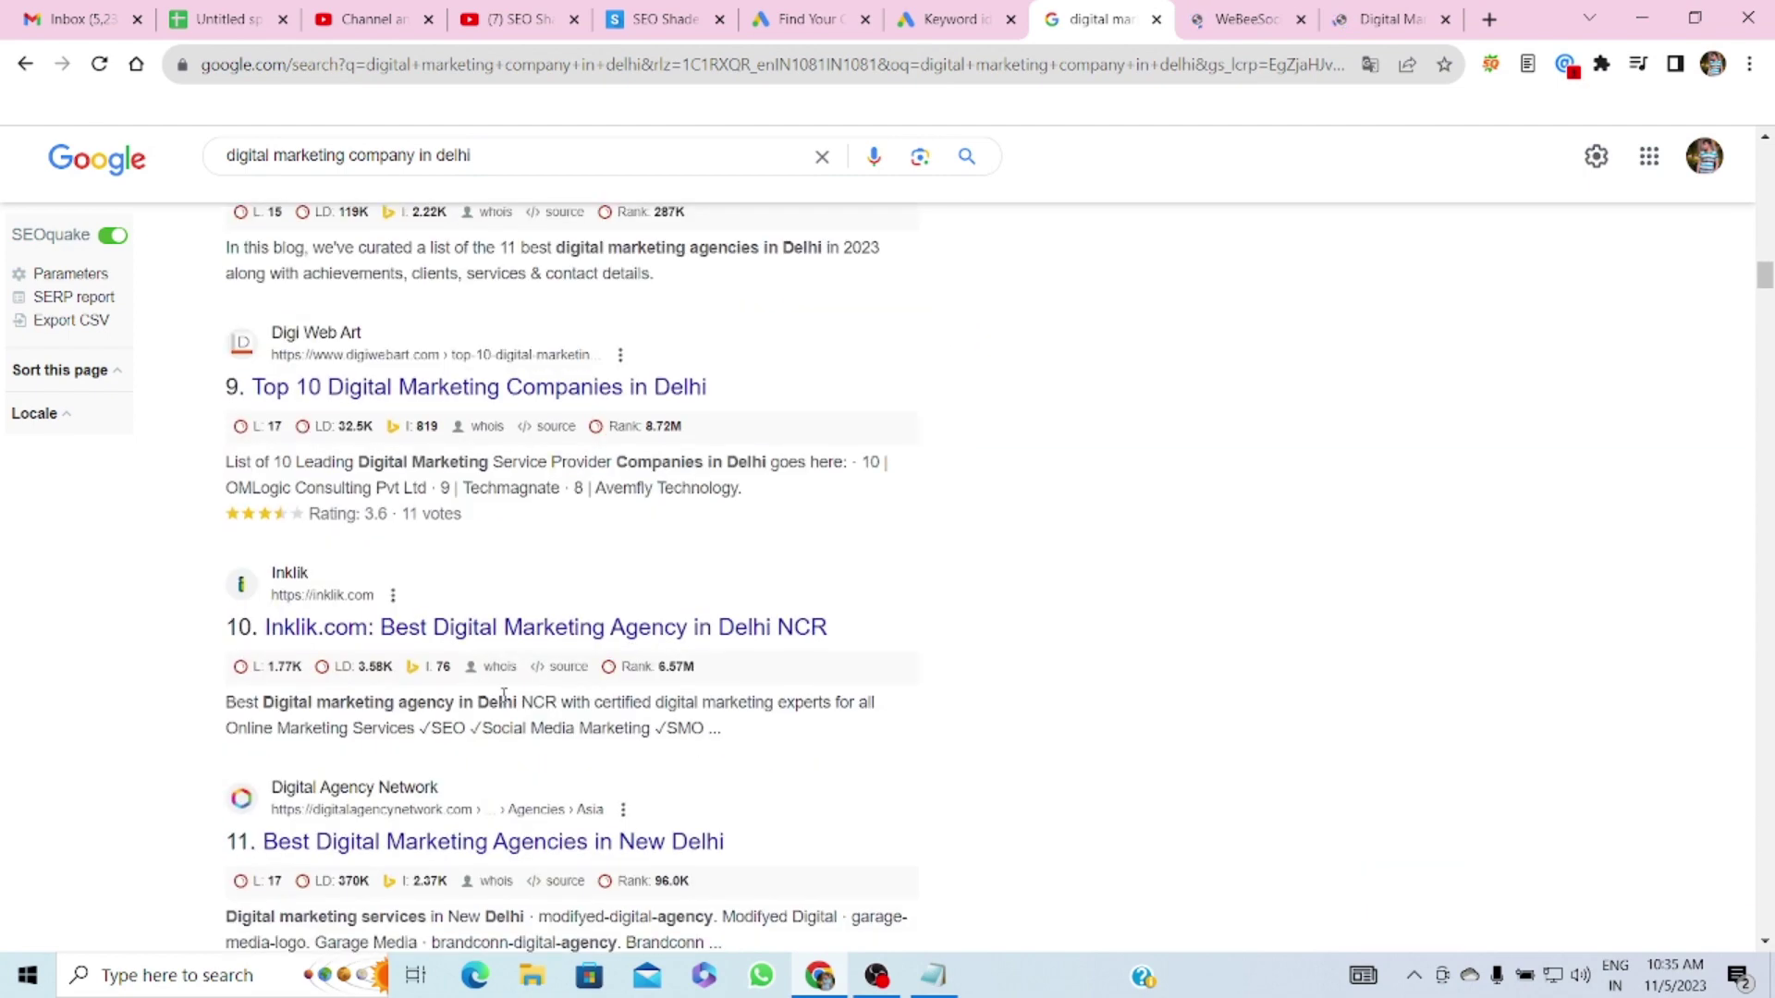
left_click(407, 843, "ctrl")
- Dismiss the WeBeeSocial popup and examine how the "What we do?" text uses the phrases "Digital Marketing Agency" and "Delhi, India"
left_click(1133, 19)
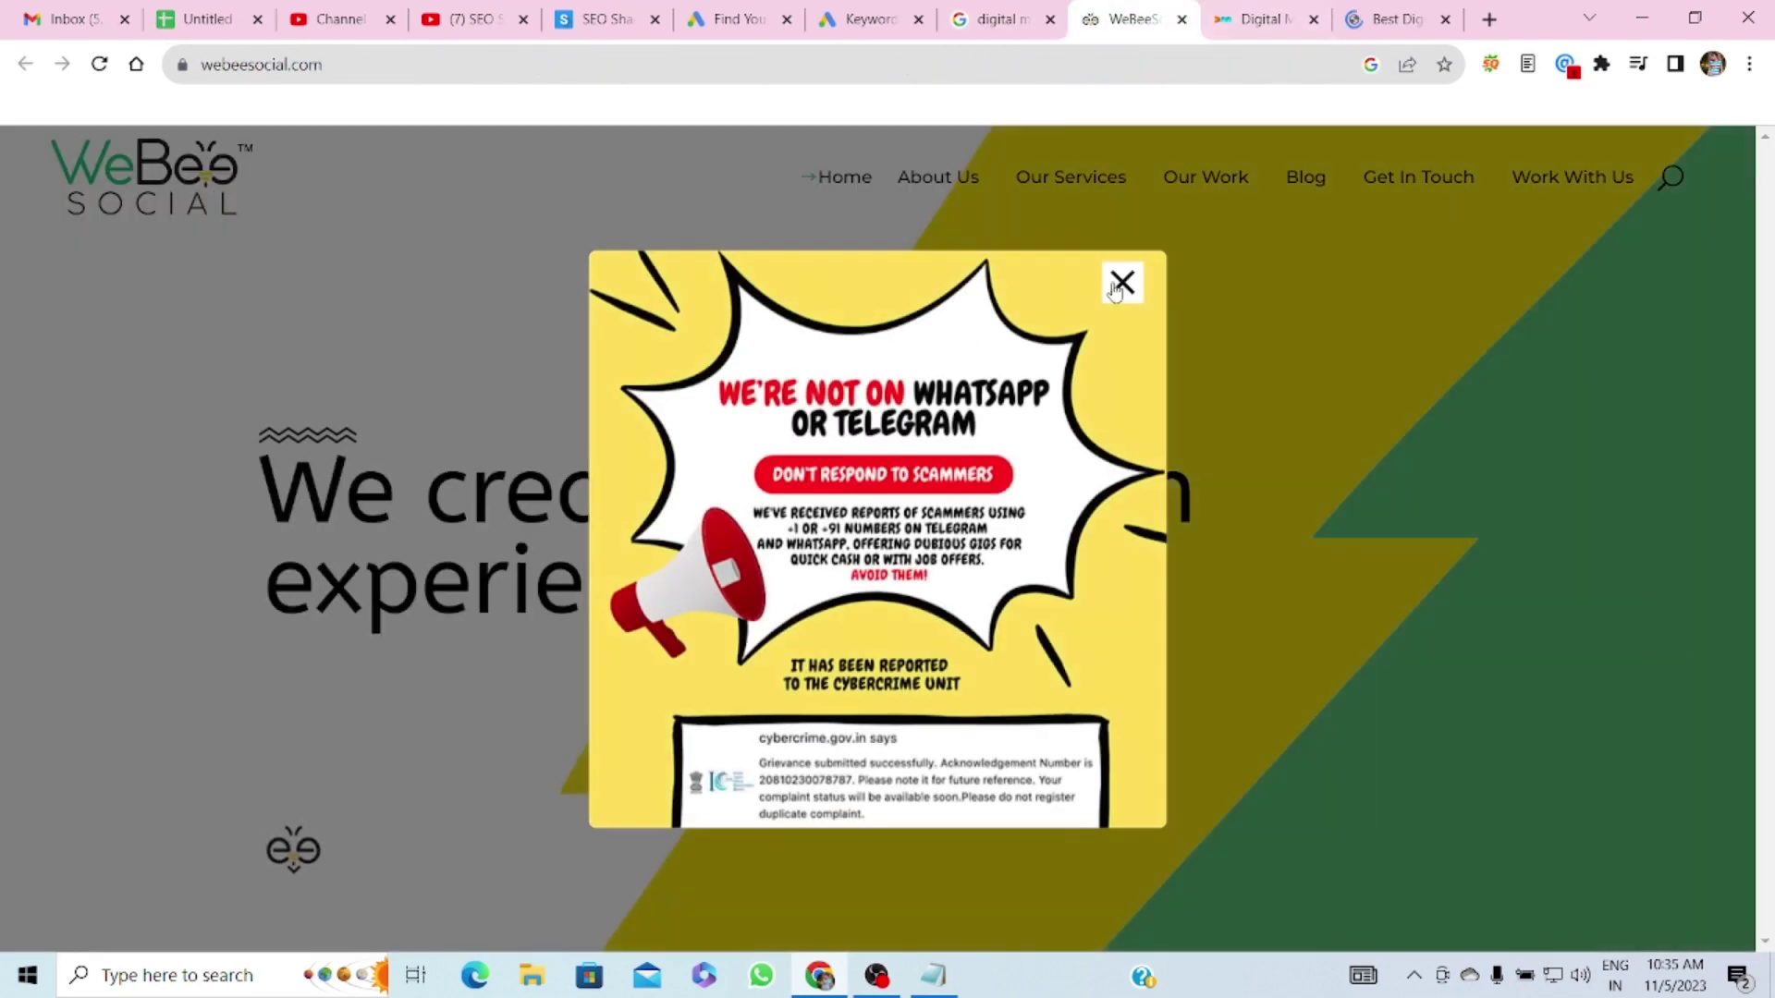
left_click(1119, 284)
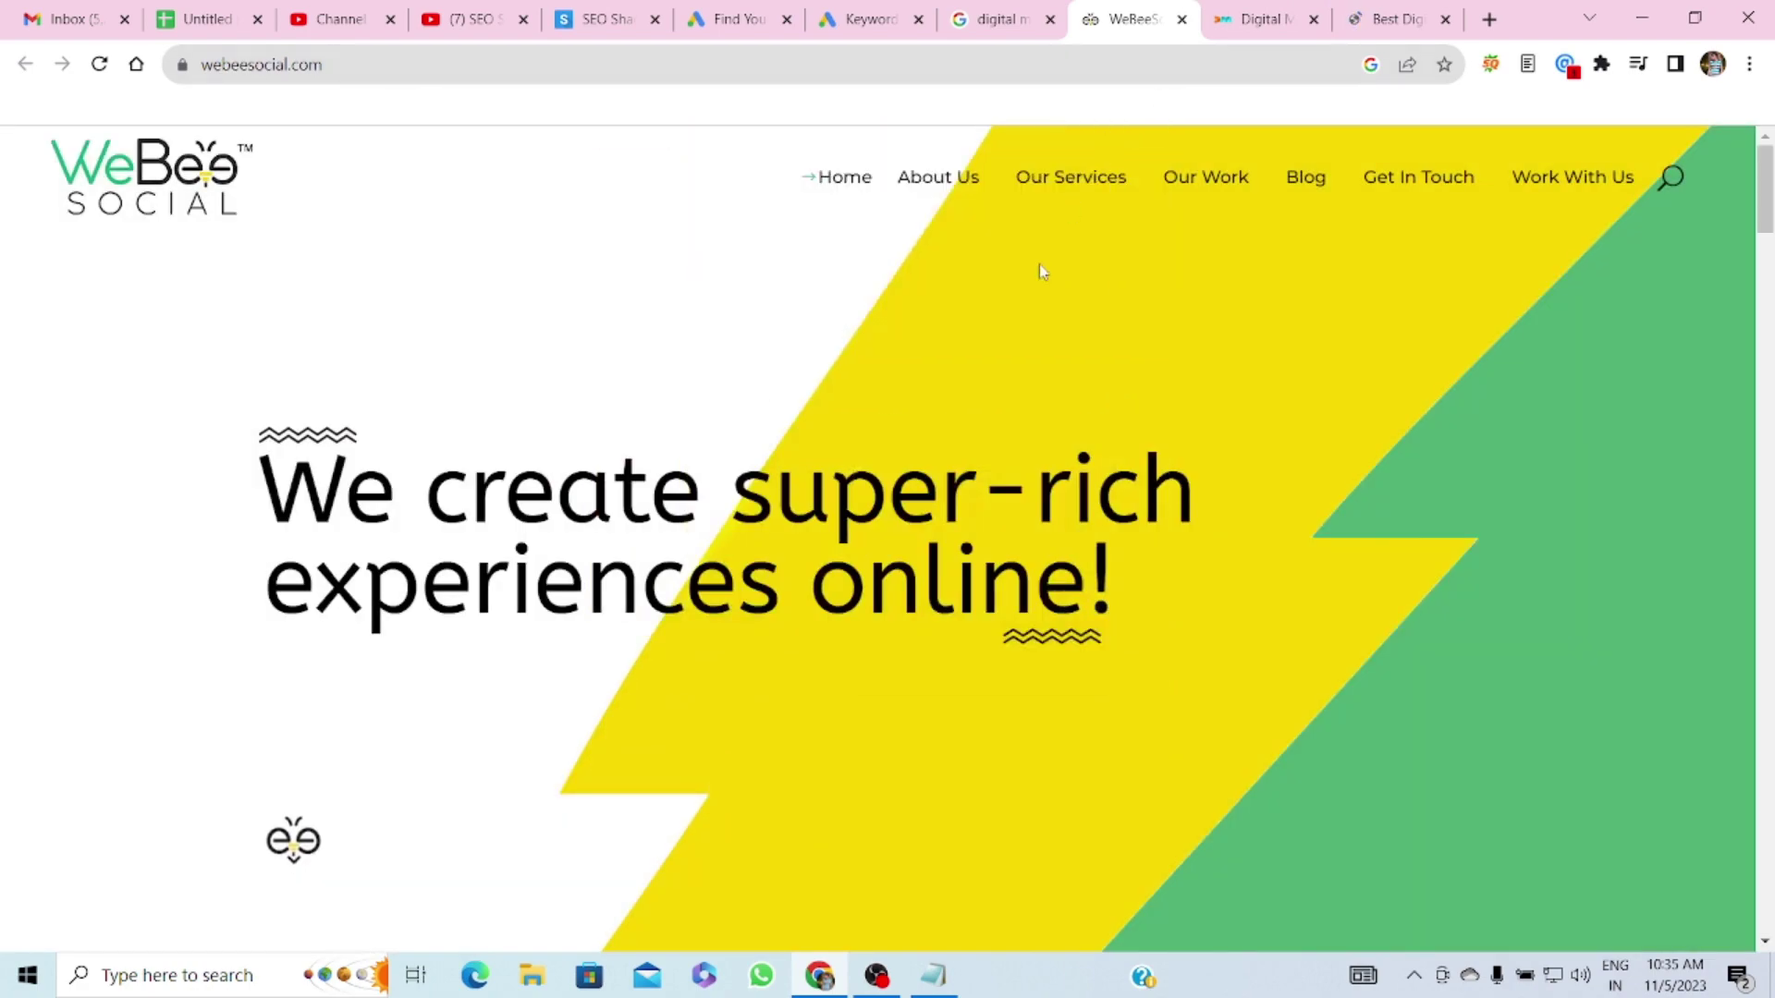
scroll(667, 483, "down", 10)
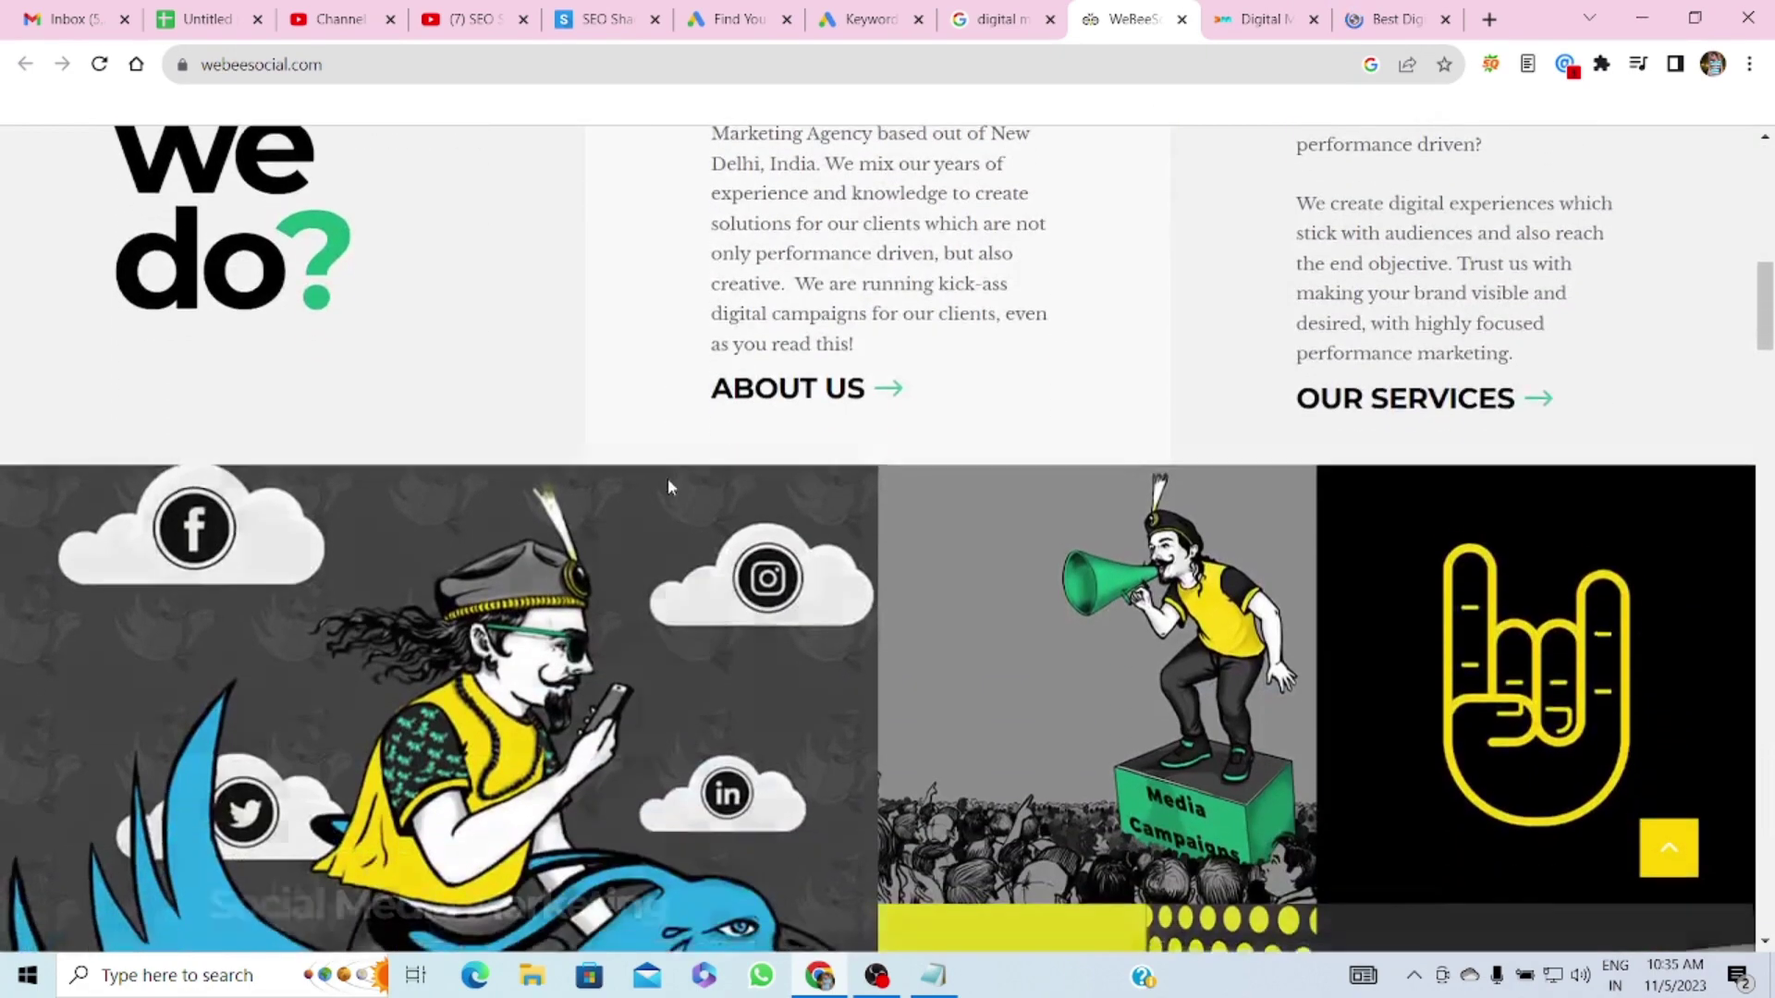
scroll(668, 483, "up", 2)
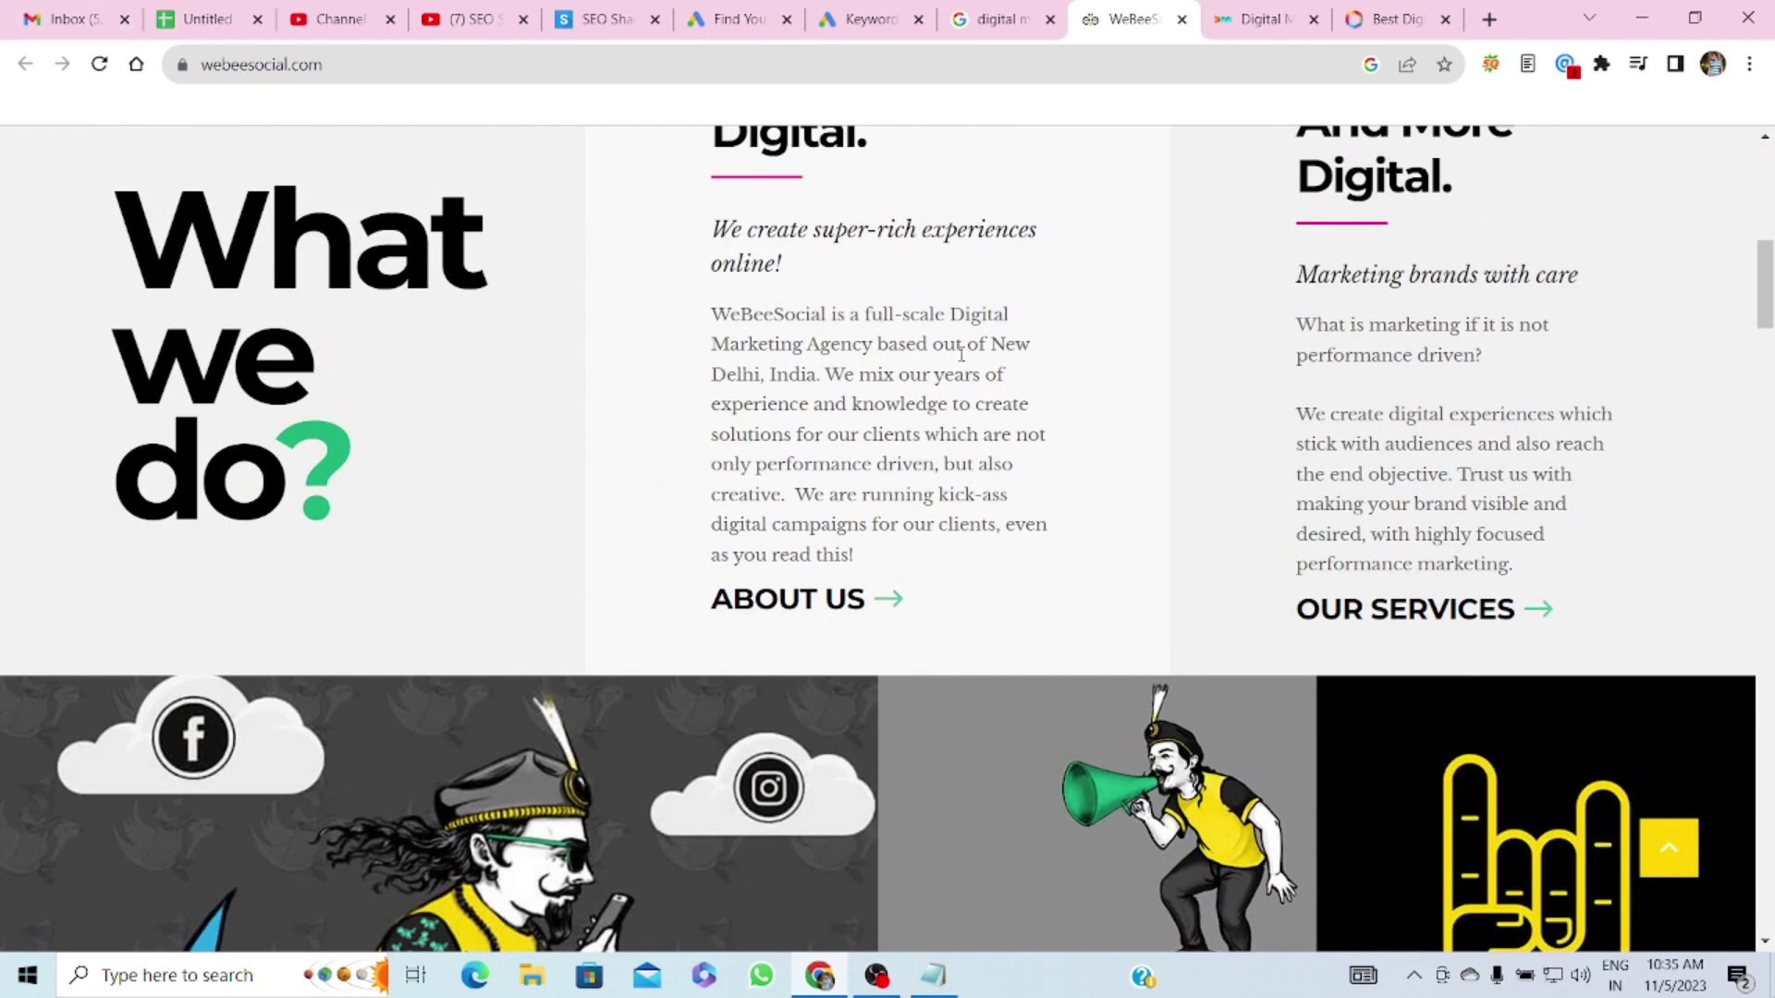
left_click_drag(951, 314, 879, 344)
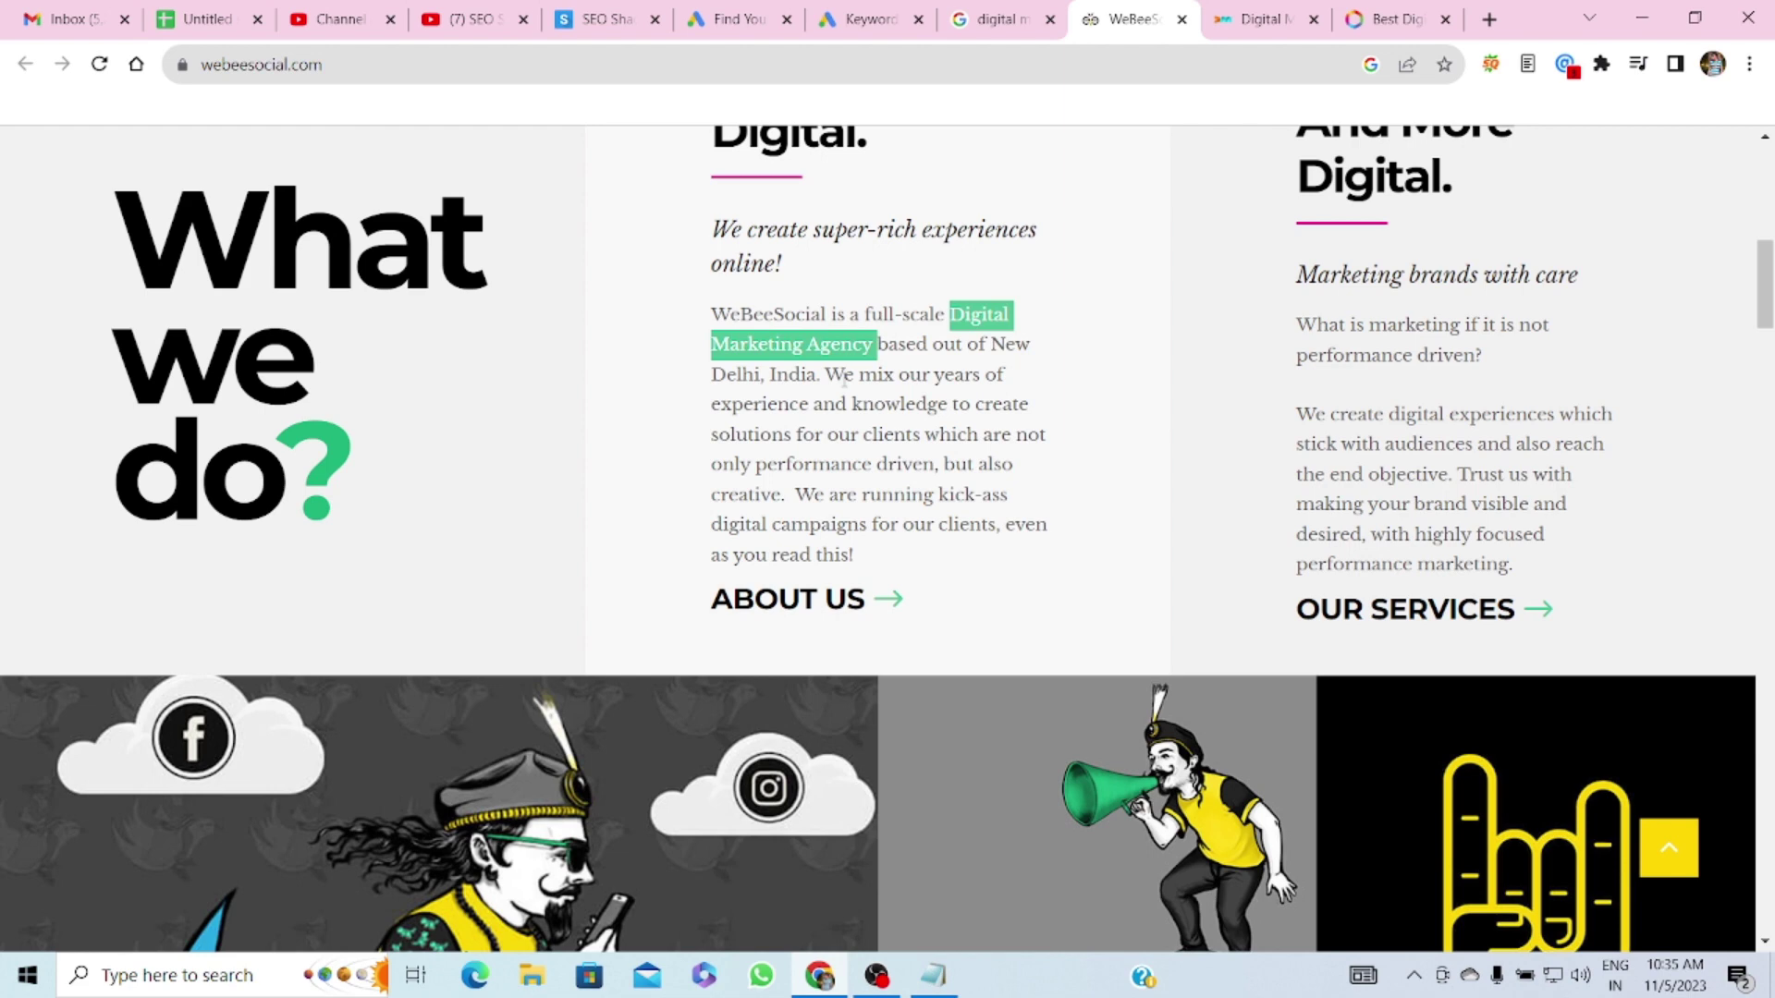
left_click(950, 316)
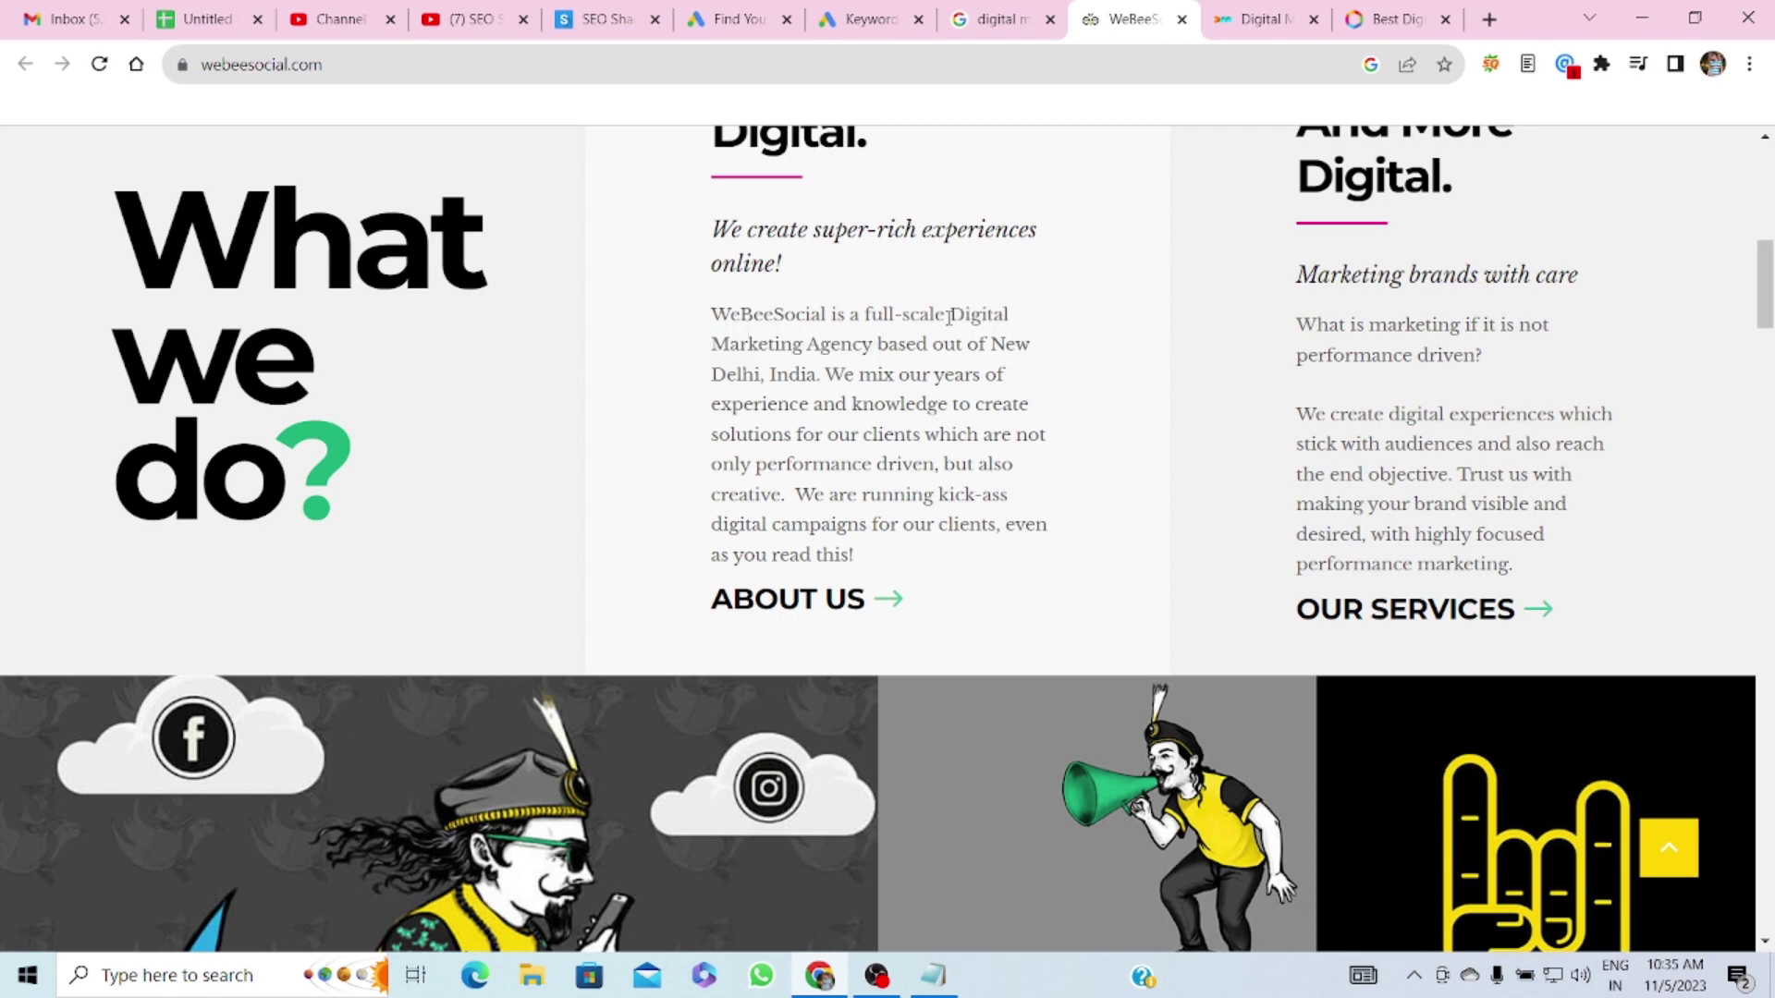
left_click_drag(952, 316, 876, 340)
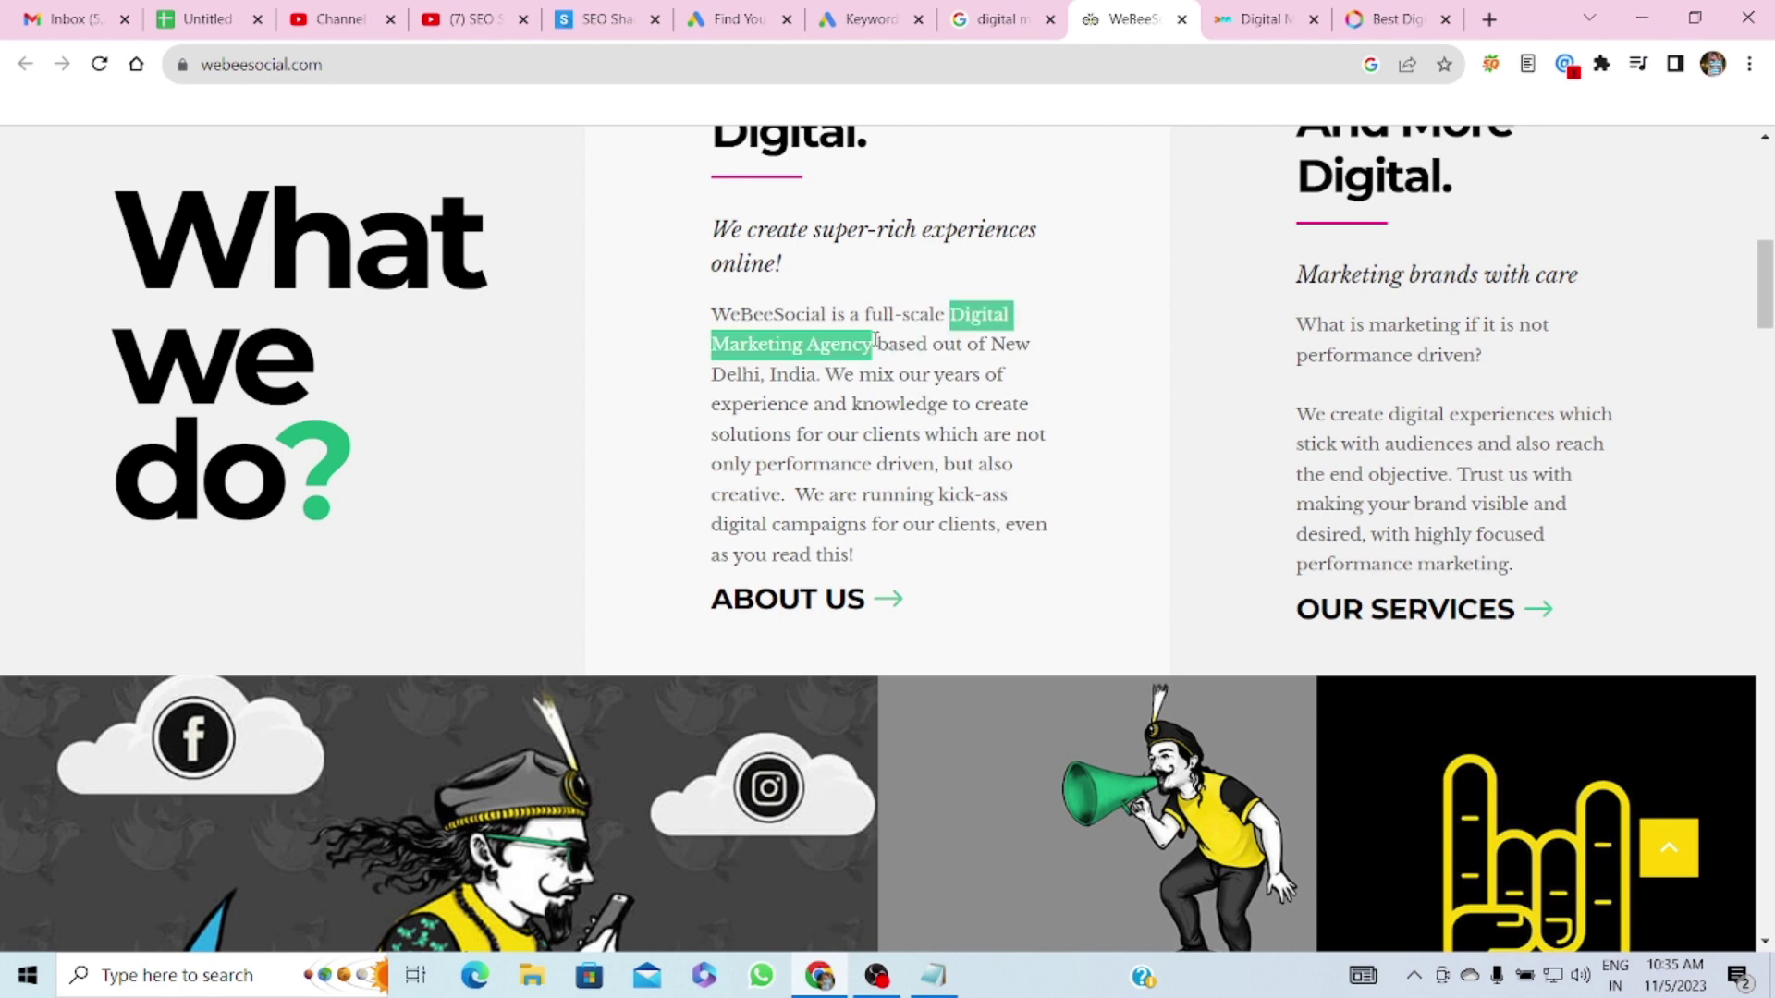
left_click_drag(714, 374, 801, 375)
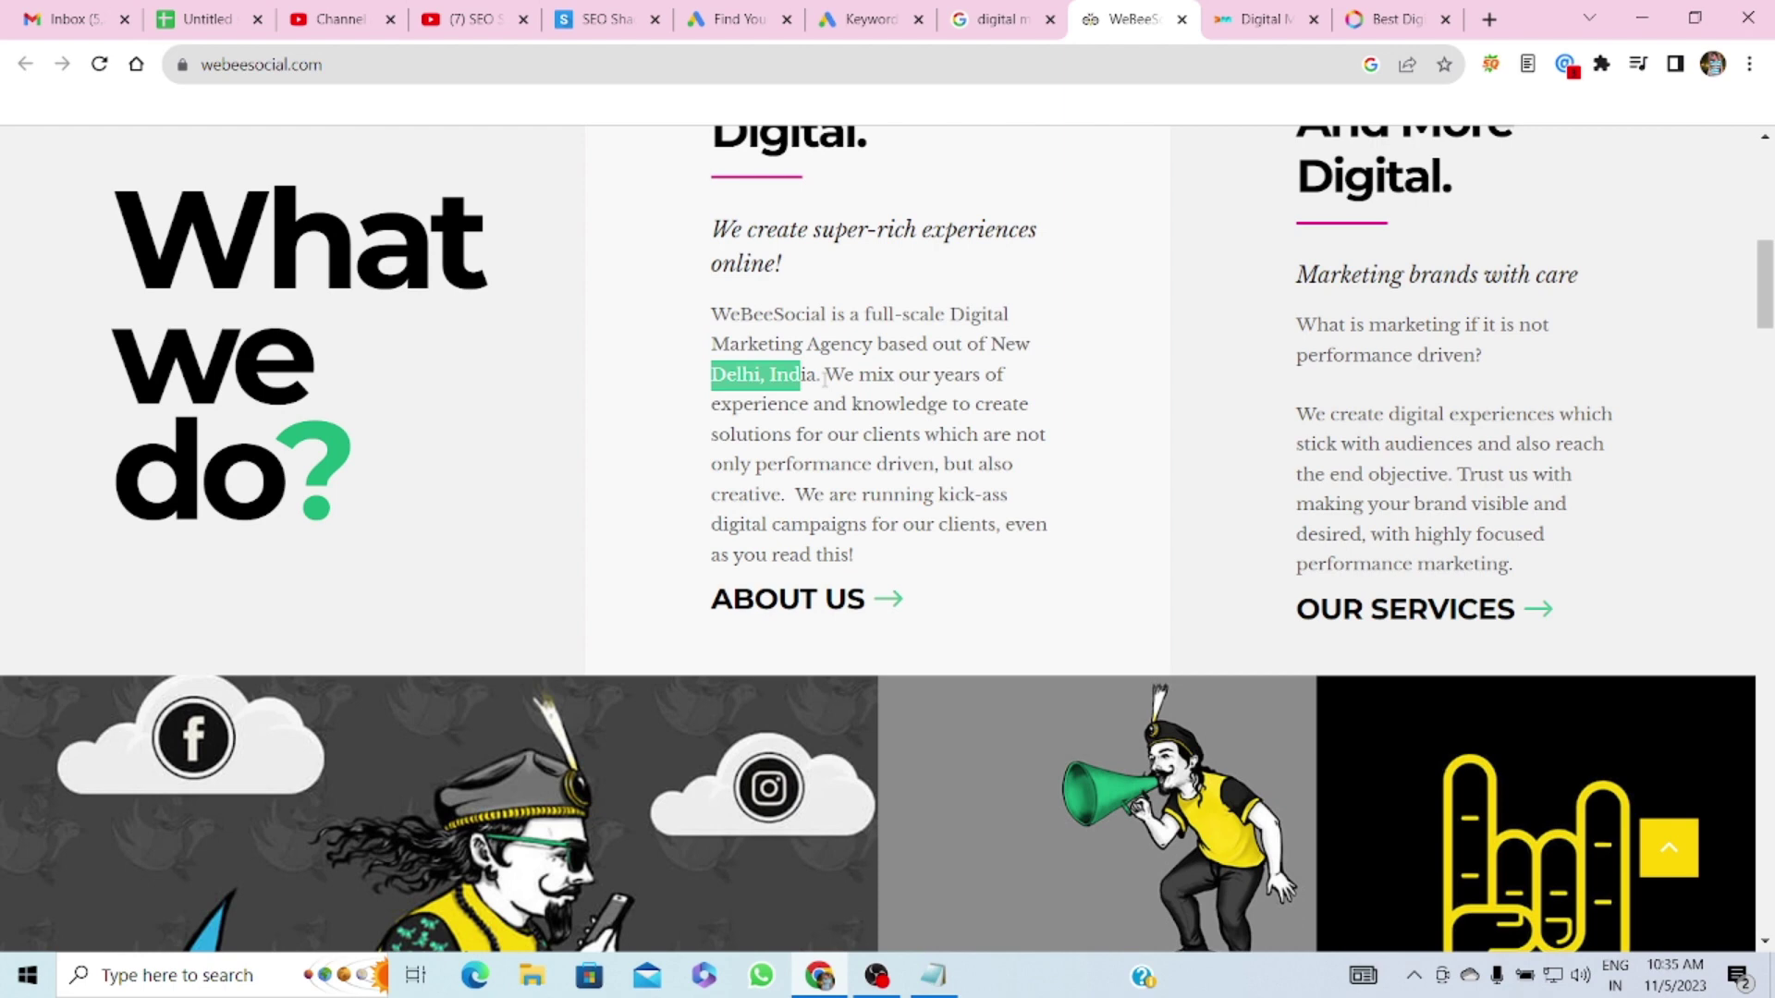
- Search the WeBeeSocial page for the word "Delhi"
key("ctrl+f")
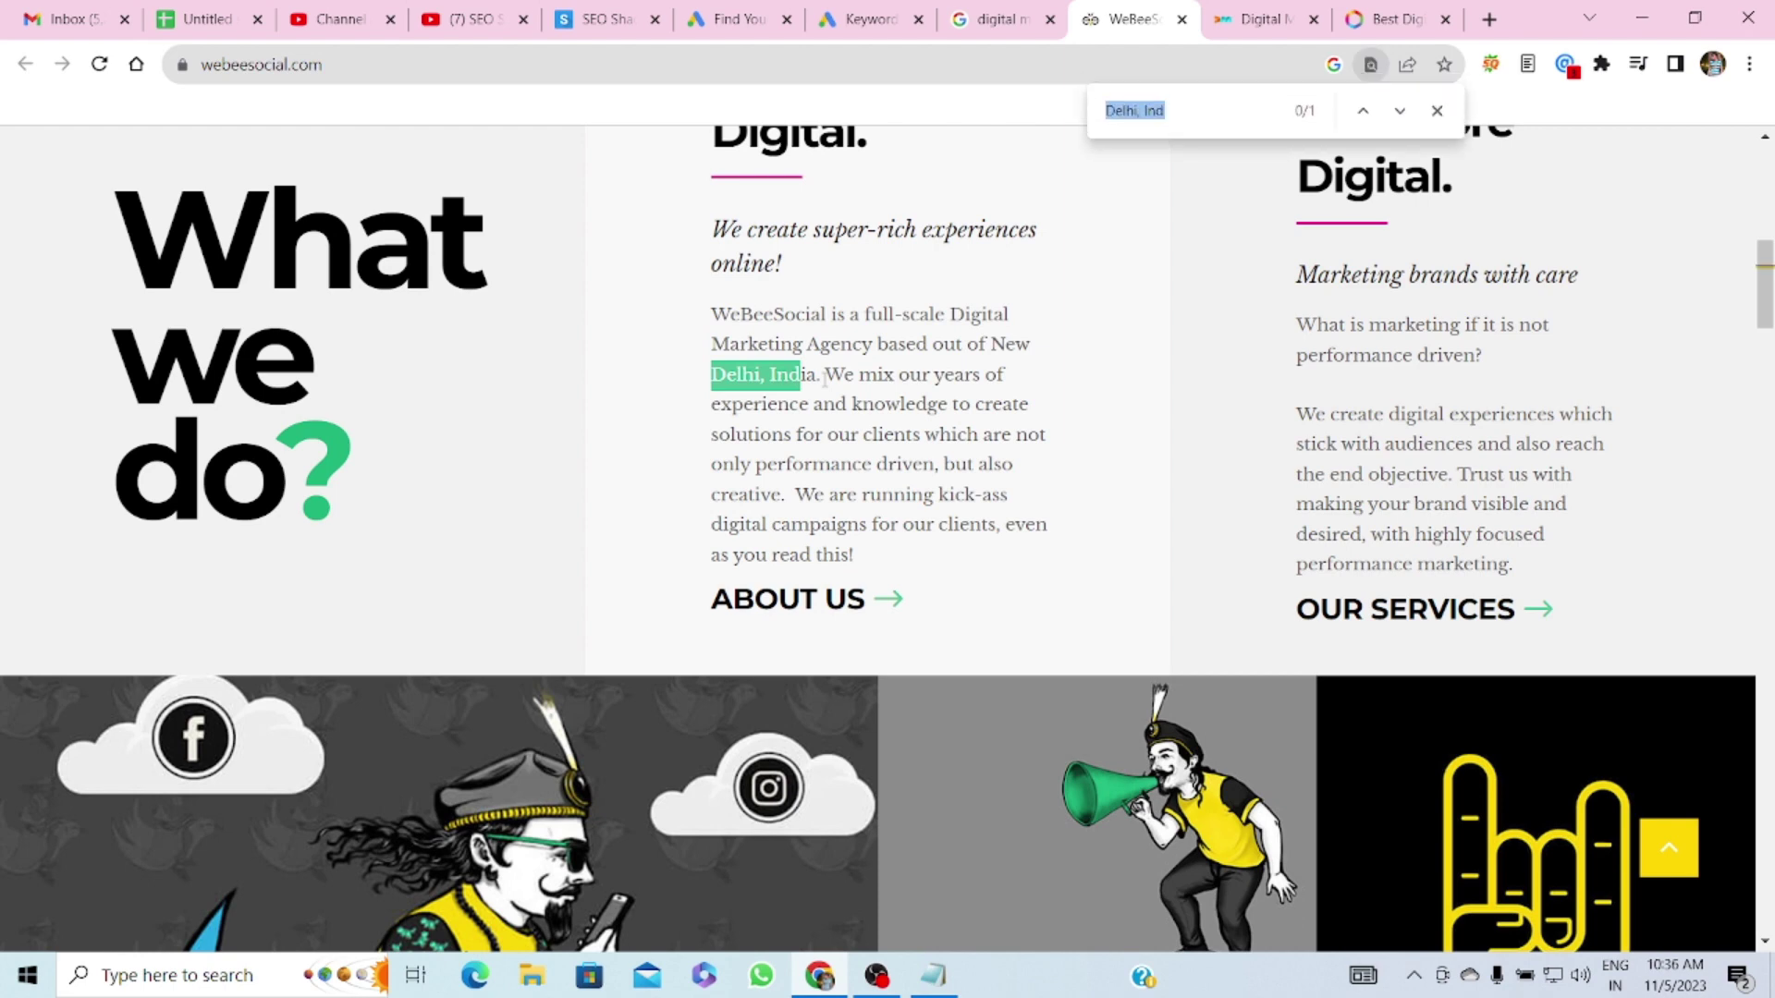
key("End")
key("BackSpace")
key("BackSpace")
key("BackSpace")
key("BackSpace")
key("BackSpace")
key("BackSpace")
key("BackSpace")
key("BackSpace")
key("BackSpace")
key("BackSpace")
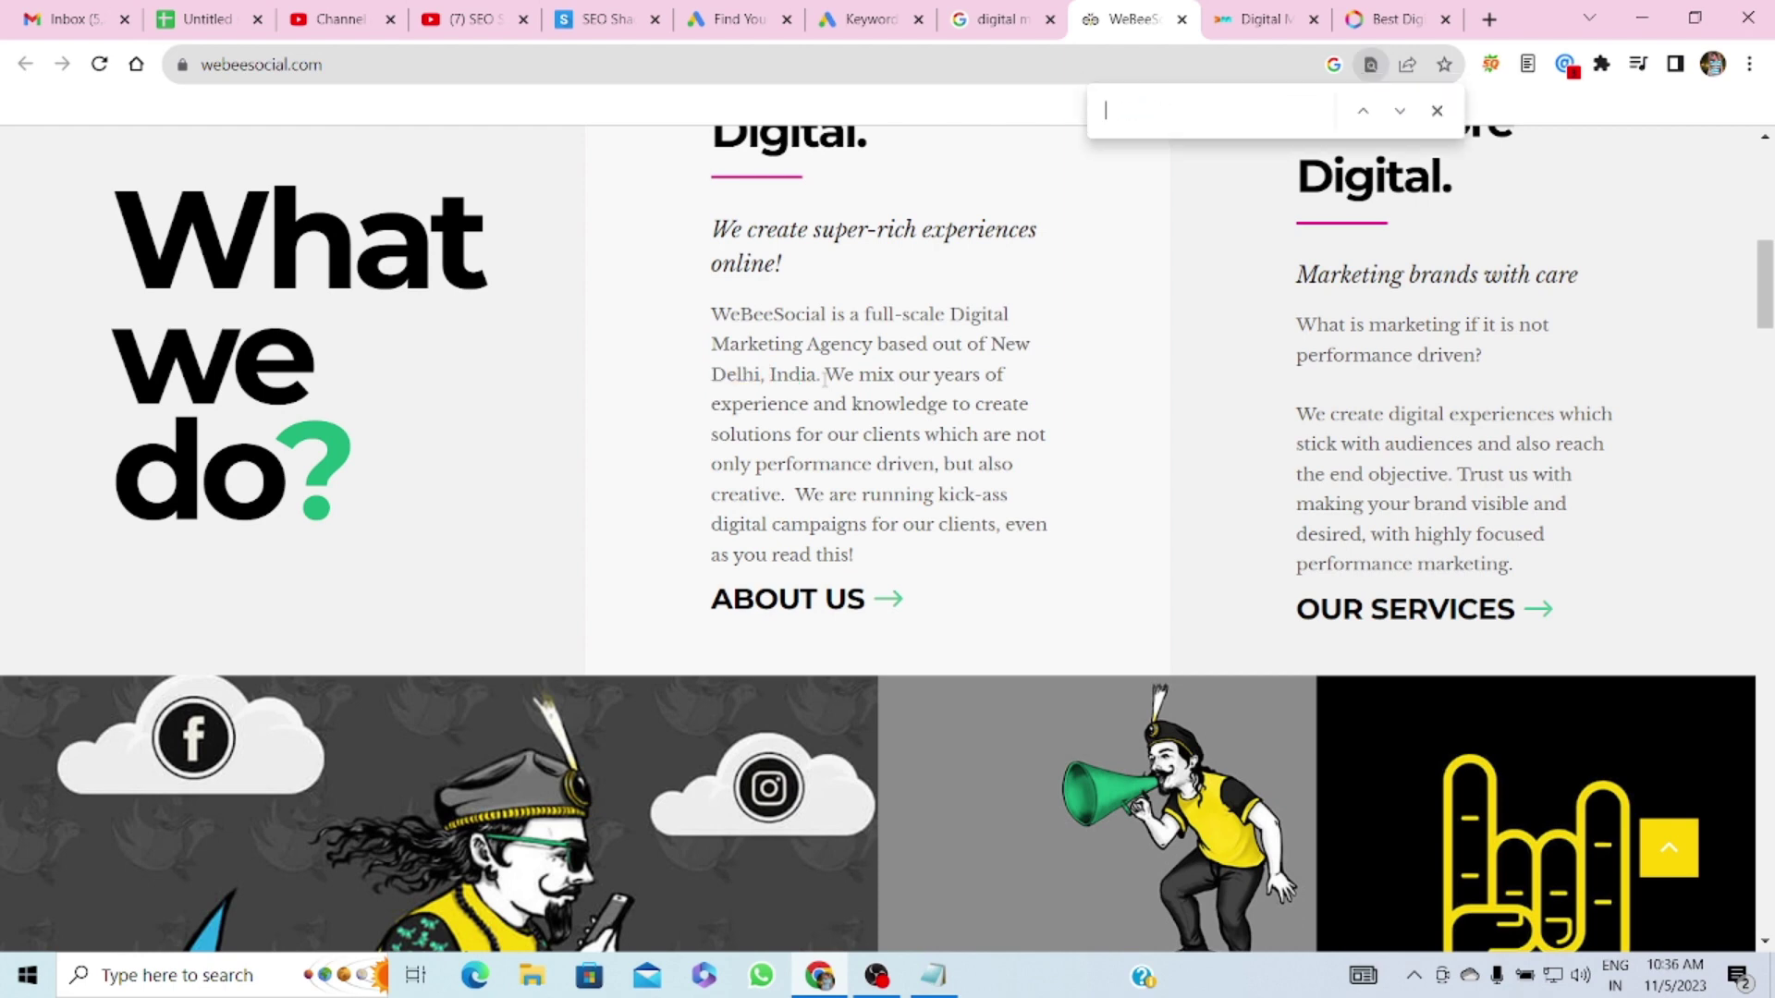
key("ctrl+z")
key("End")
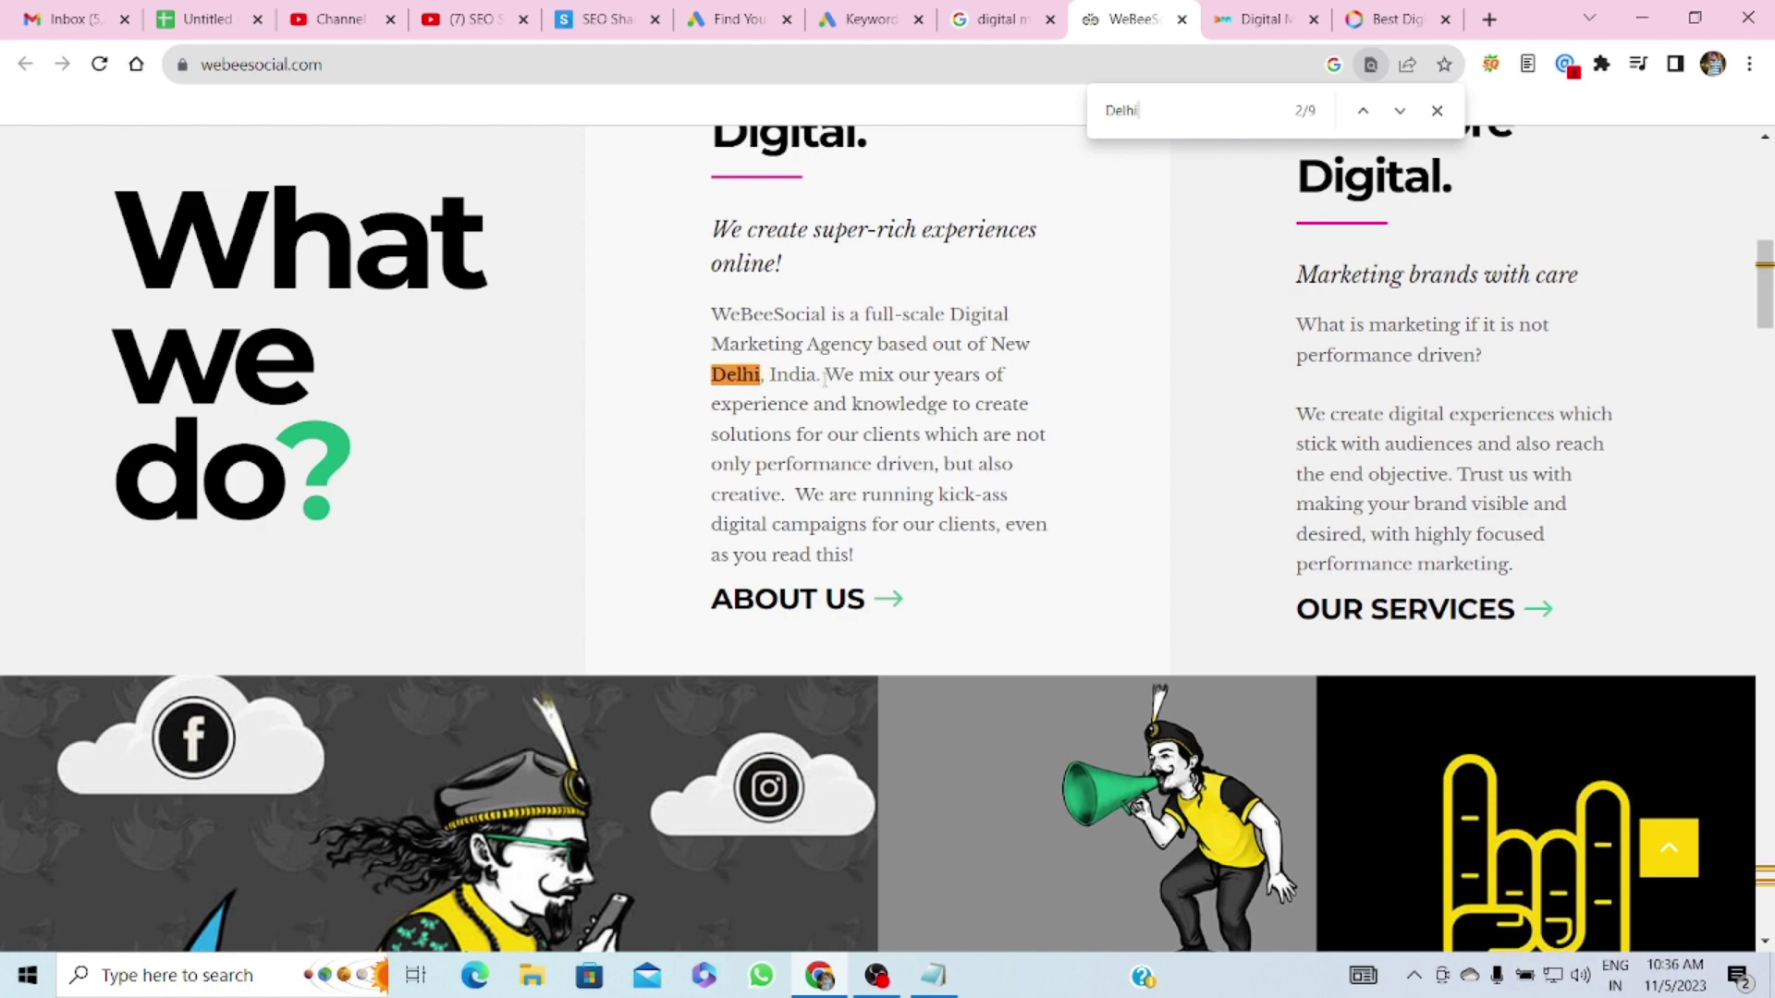
- Examine the highlighted "Delhi" mentions down to the WeBeeSocial footer, including its "digital marketing agency" text, and return to the page's beginning
scroll(826, 379, "down", 15)
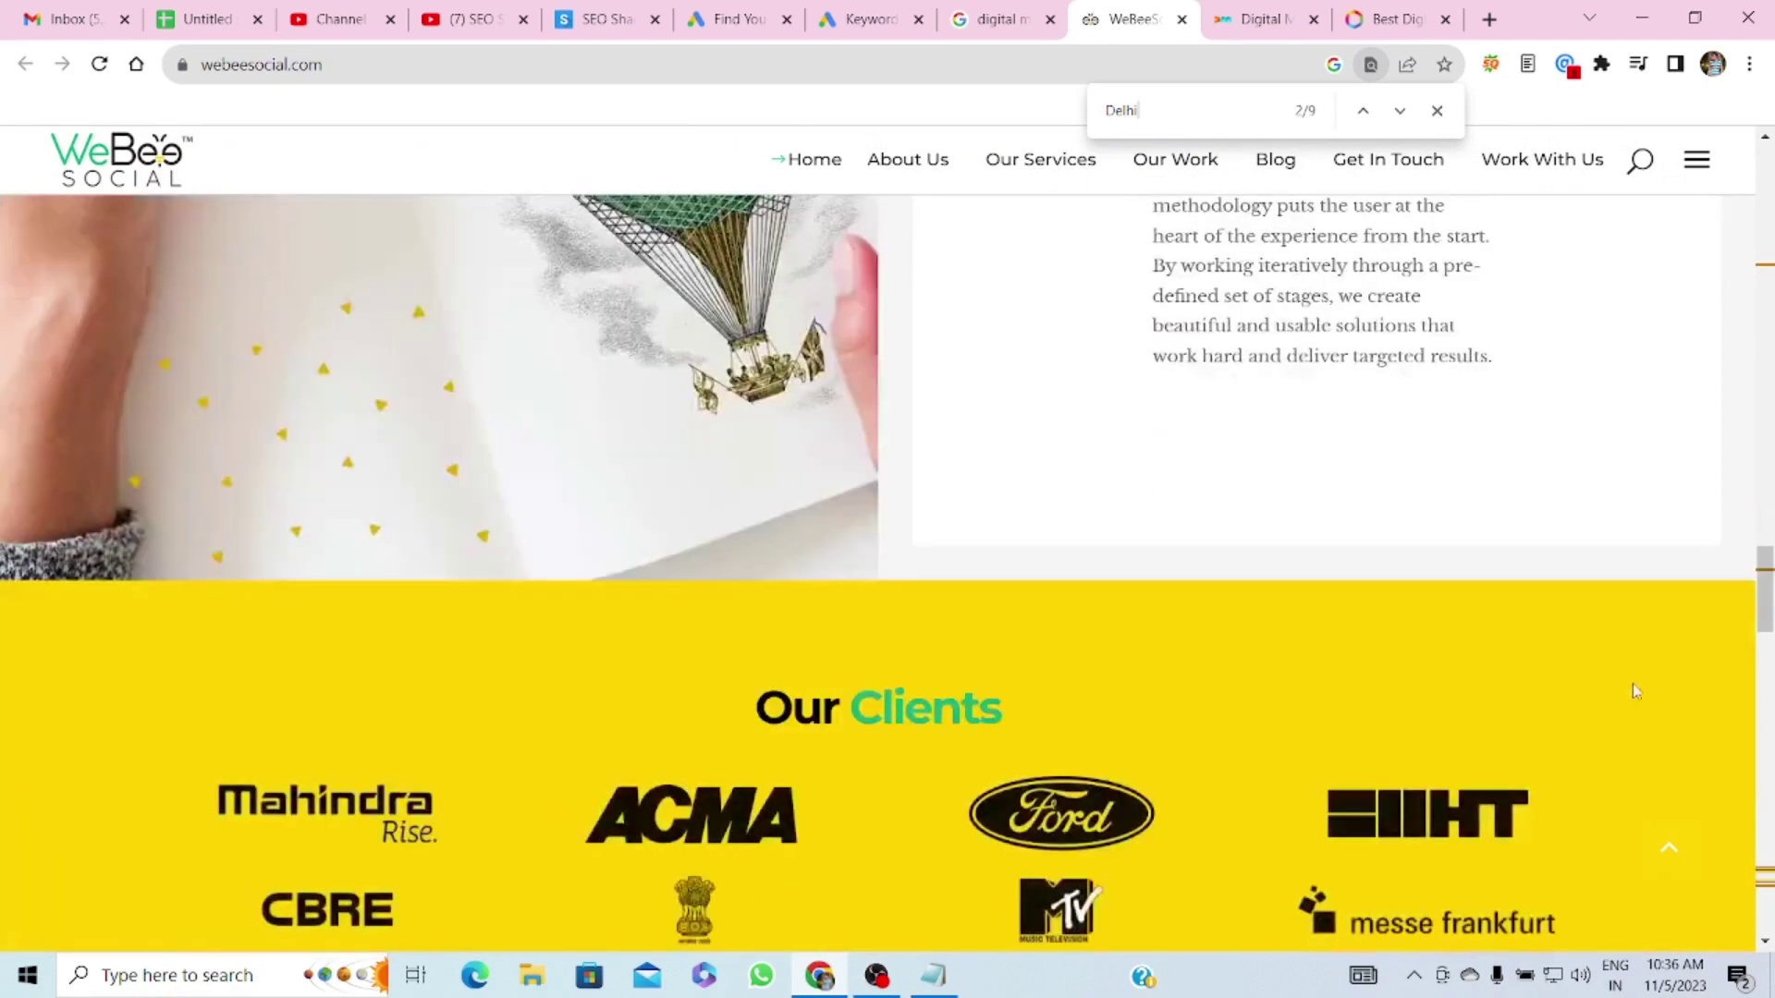
scroll(1637, 691, "down", 15)
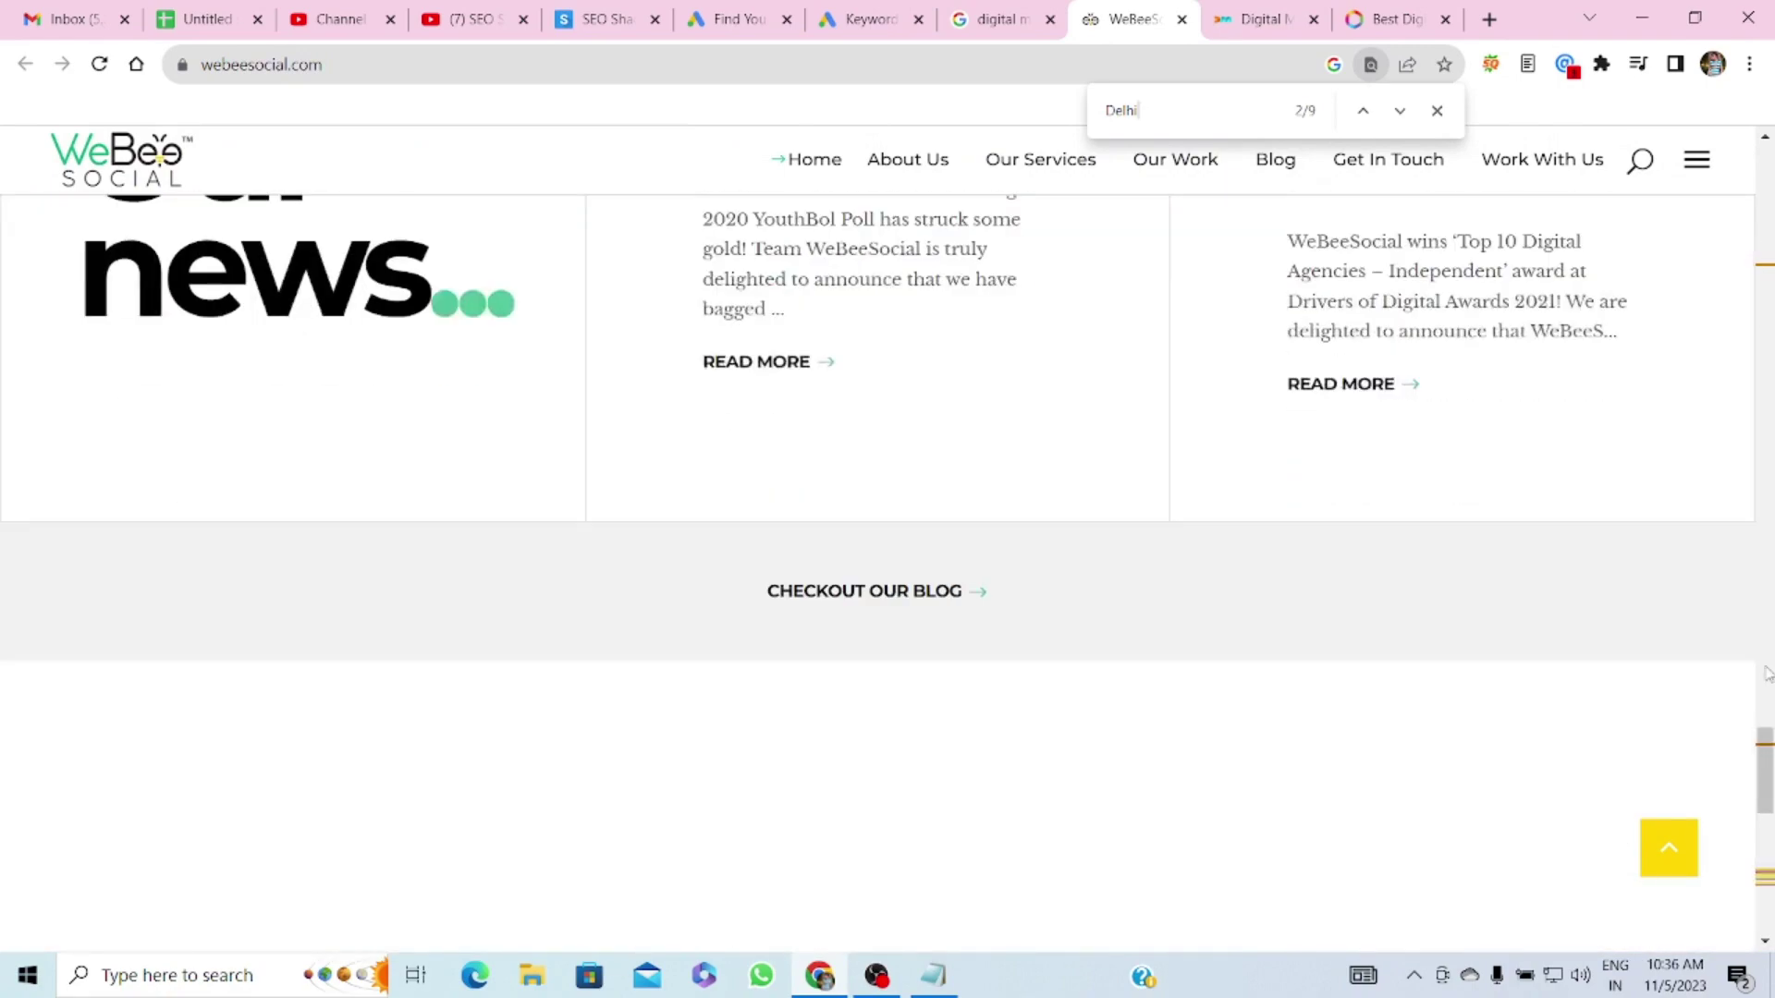
left_click_drag(1765, 735, 1765, 855)
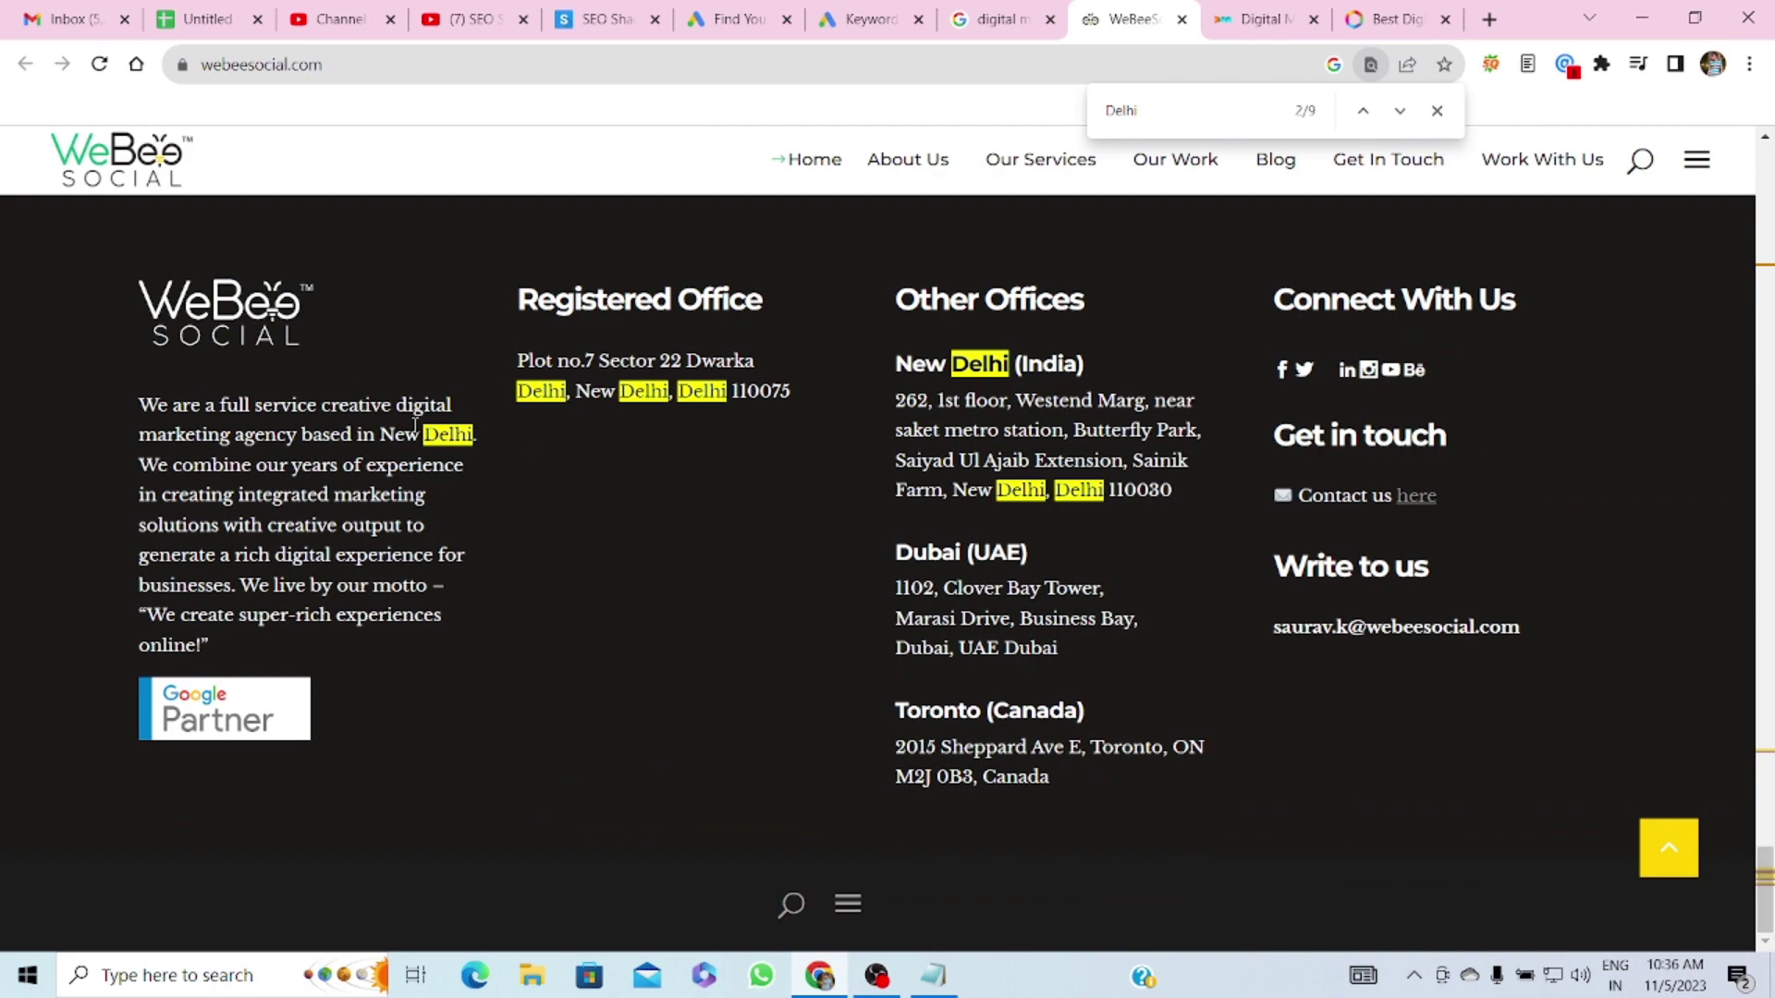
left_click_drag(408, 396, 393, 434)
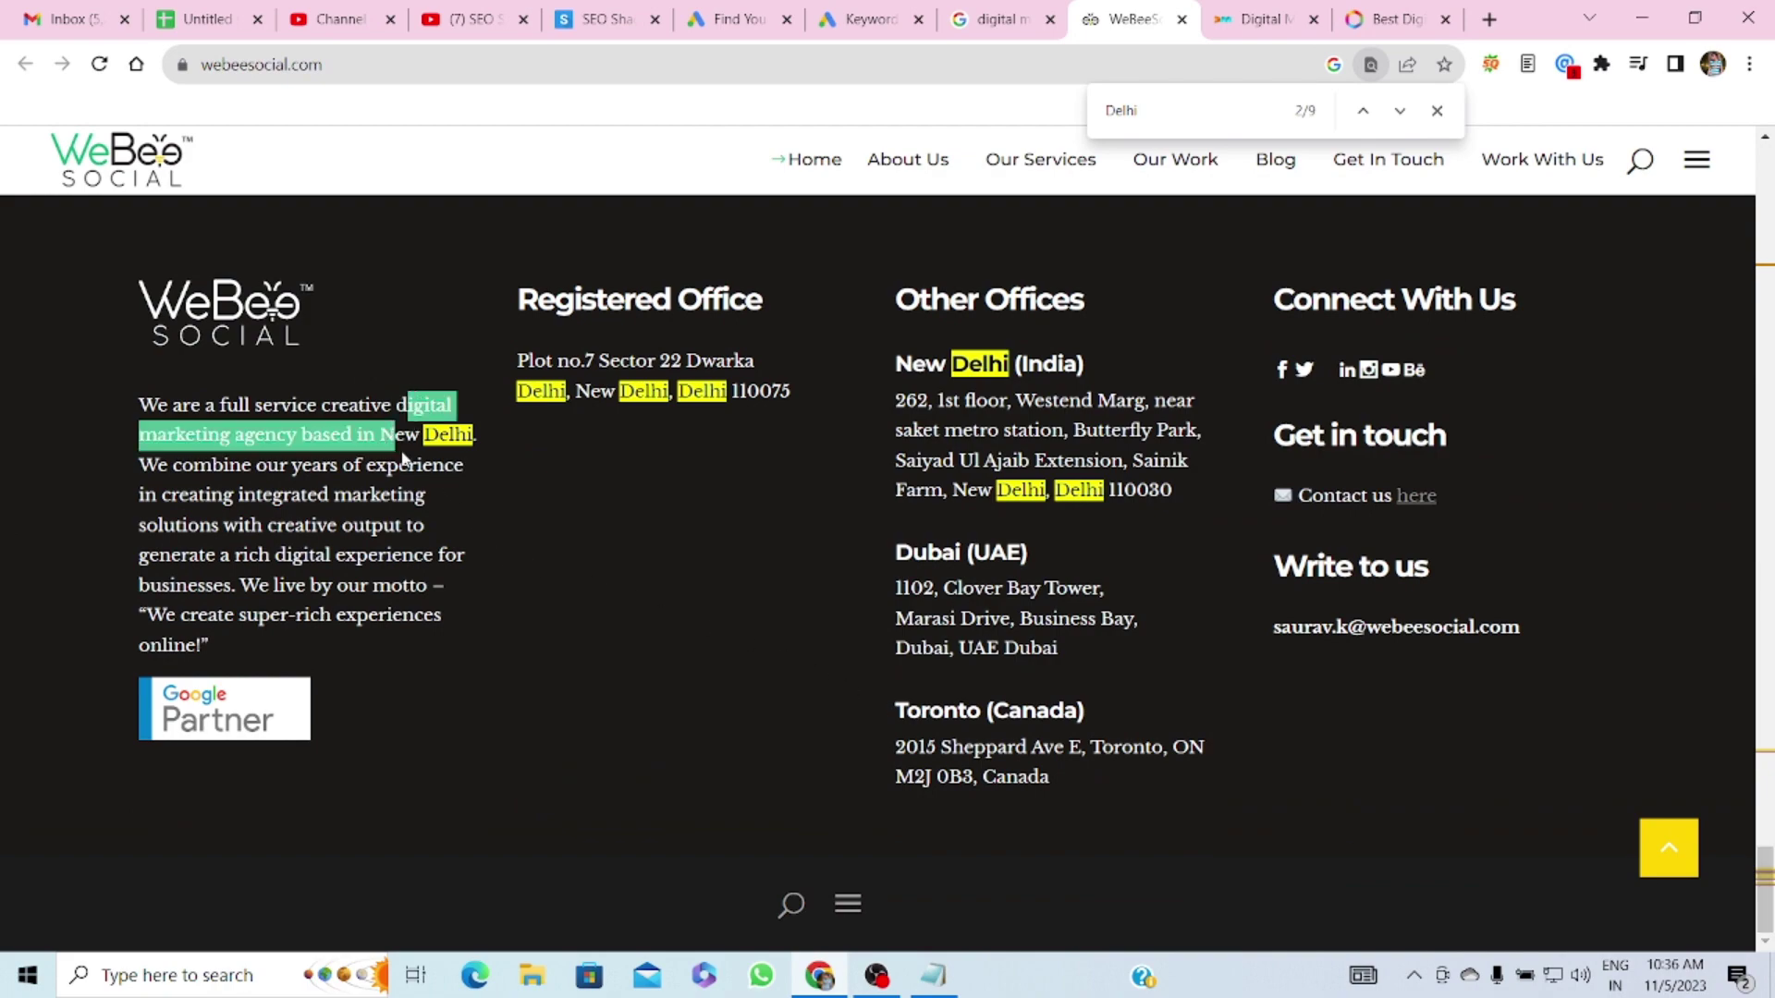
left_click(404, 460)
left_click(1667, 846)
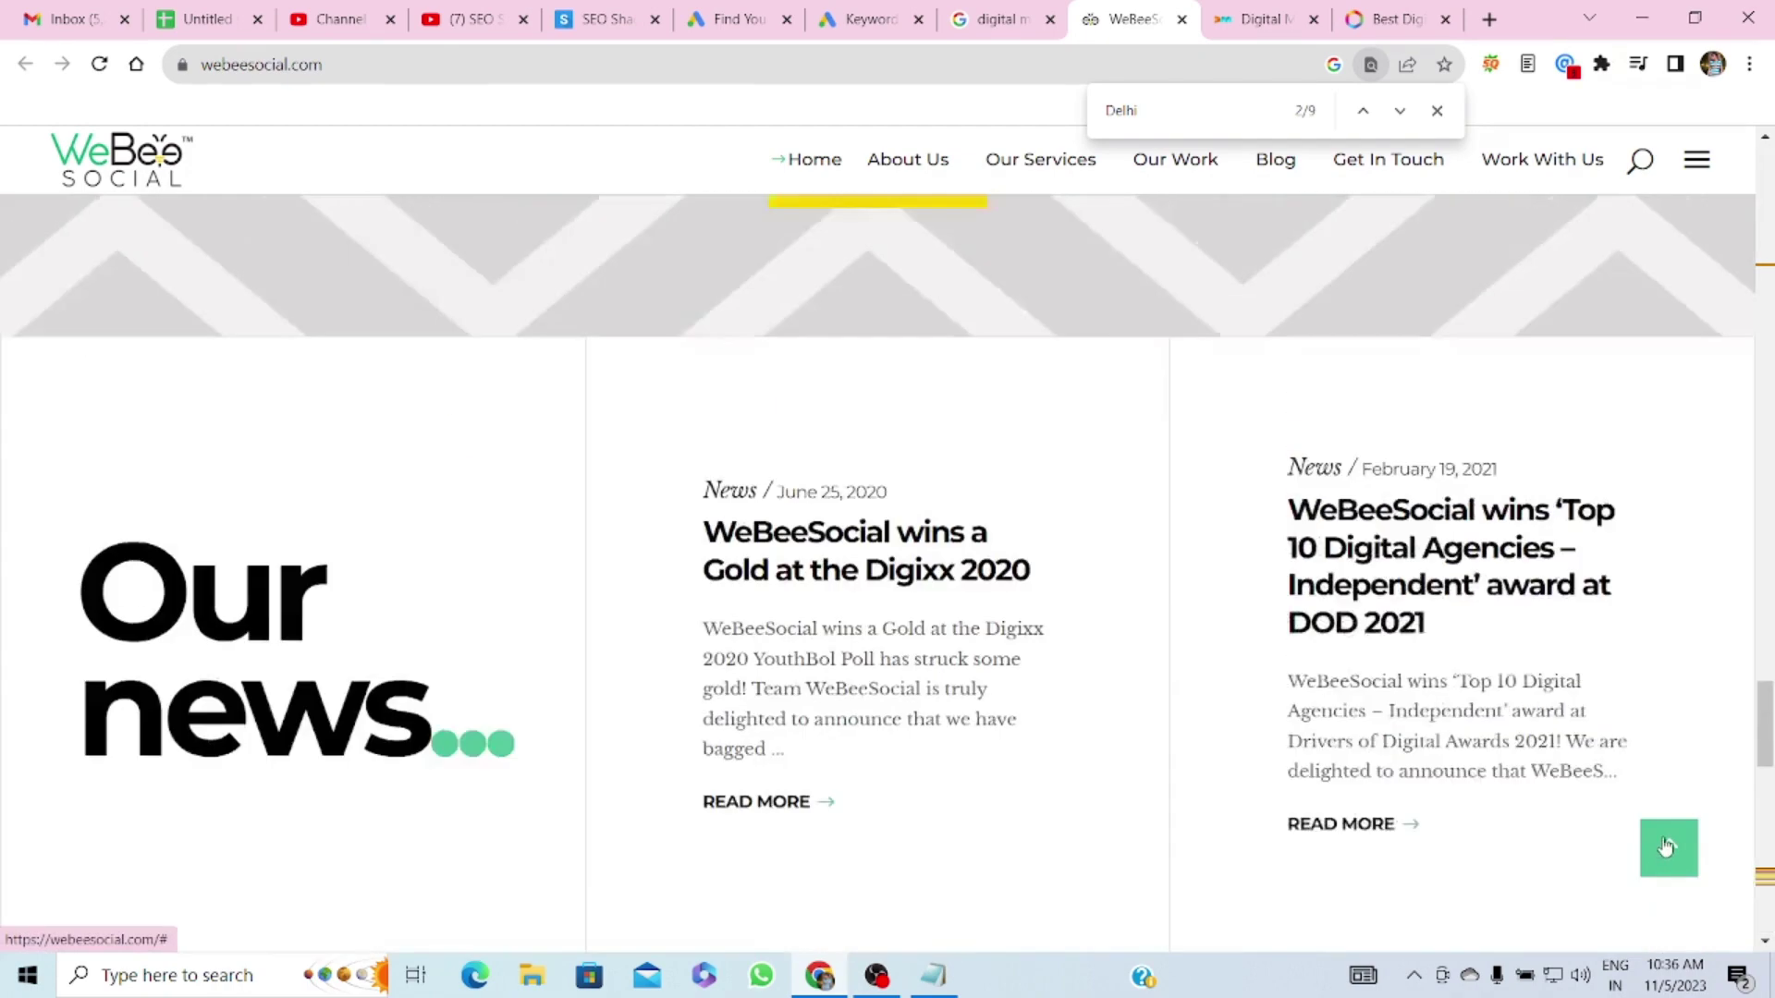
scroll(1414, 686, "down", 10)
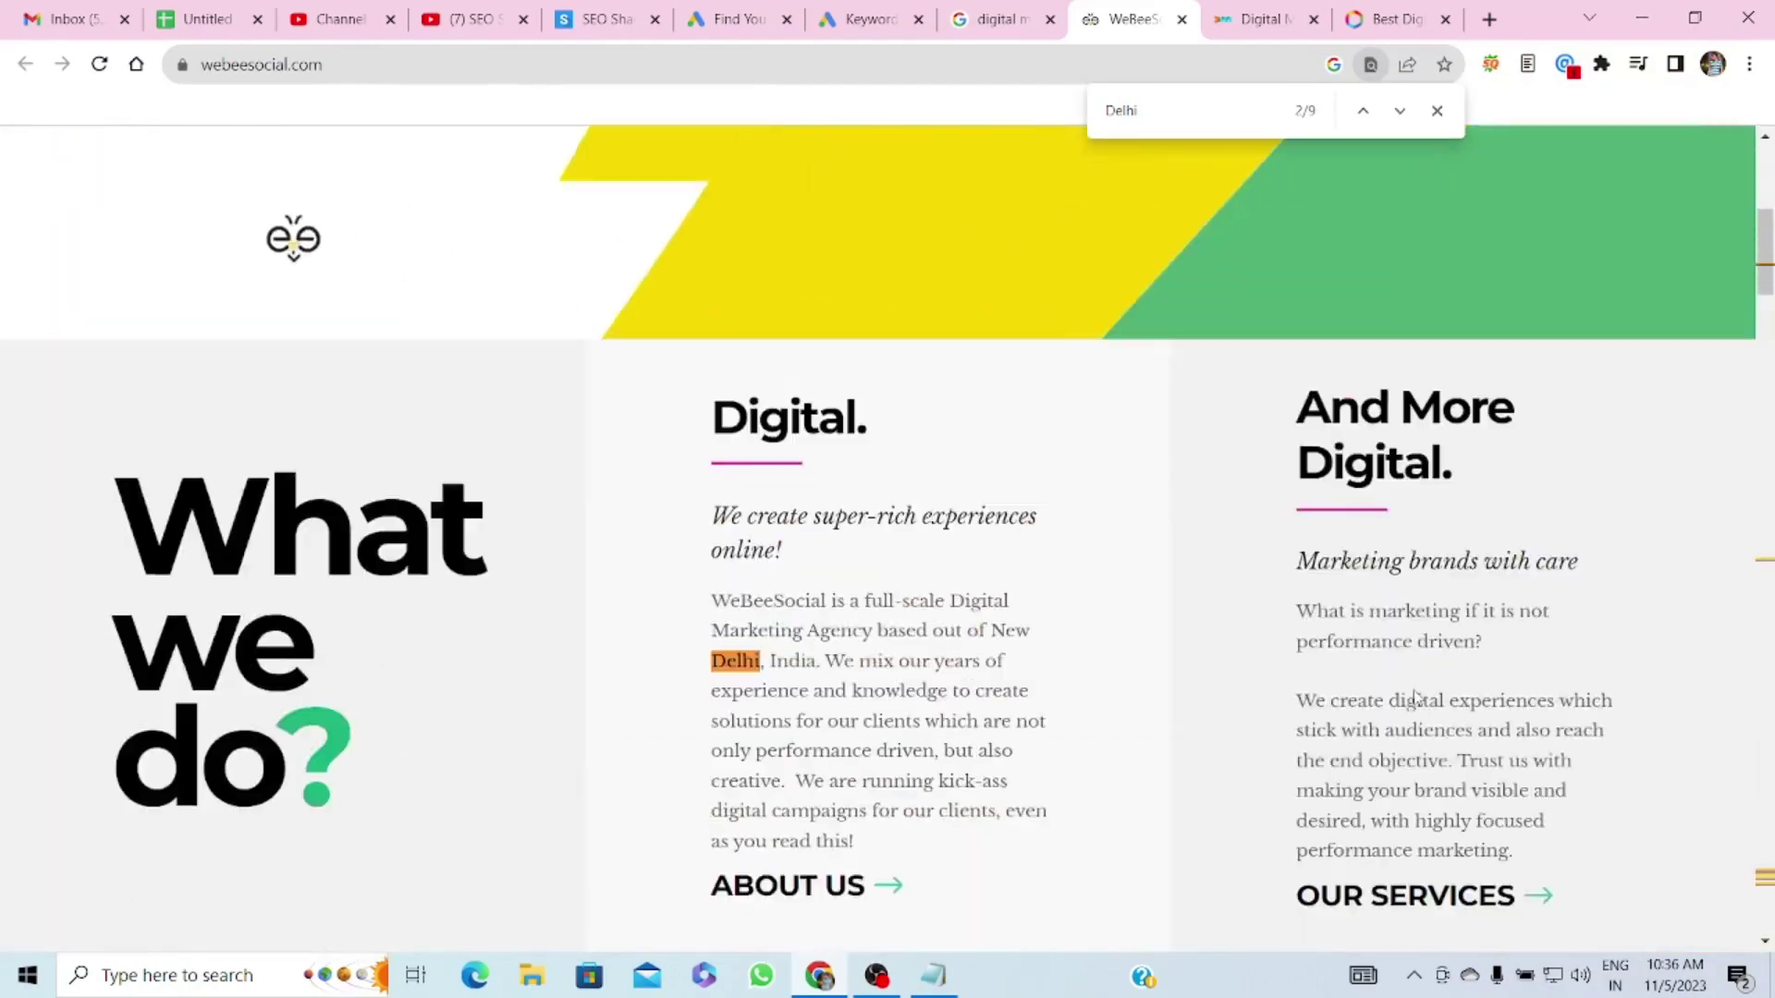
scroll(1429, 662, "up", 5)
scroll(1431, 658, "up", 5)
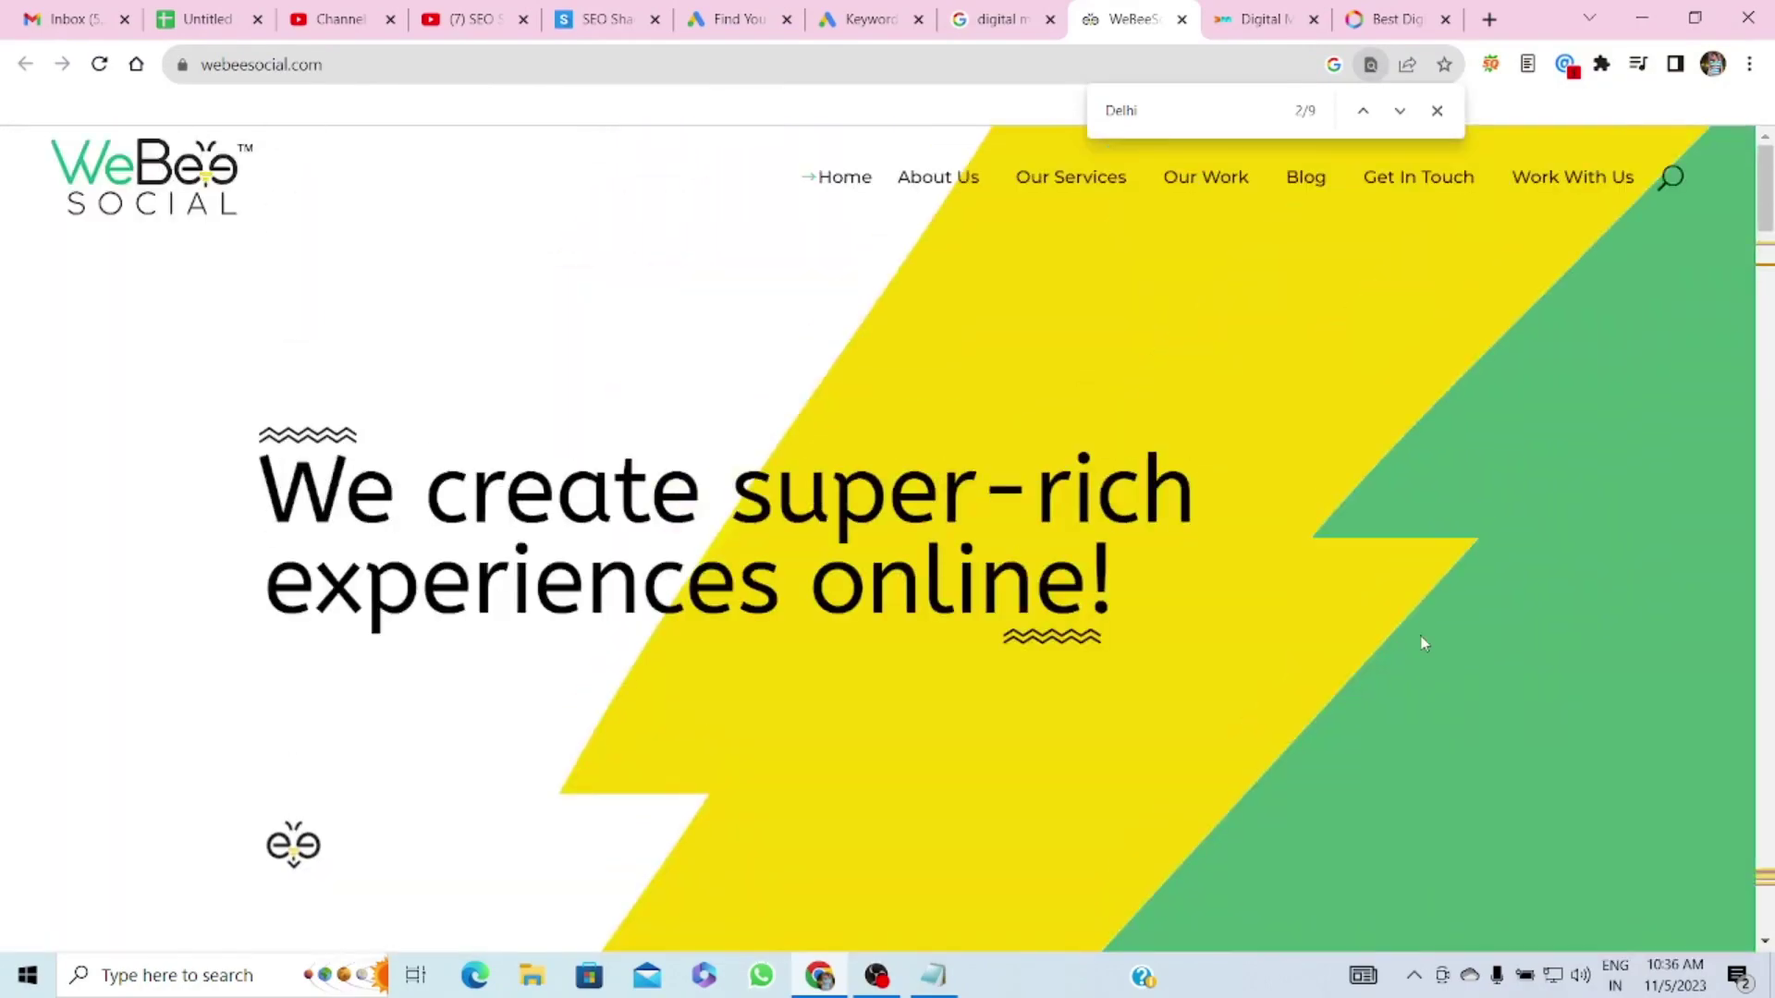
- Review the Digital Markitors homepage and highlight its heading "Best Digital Marketing Services Company in Delhi NCR"
left_click(1224, 11)
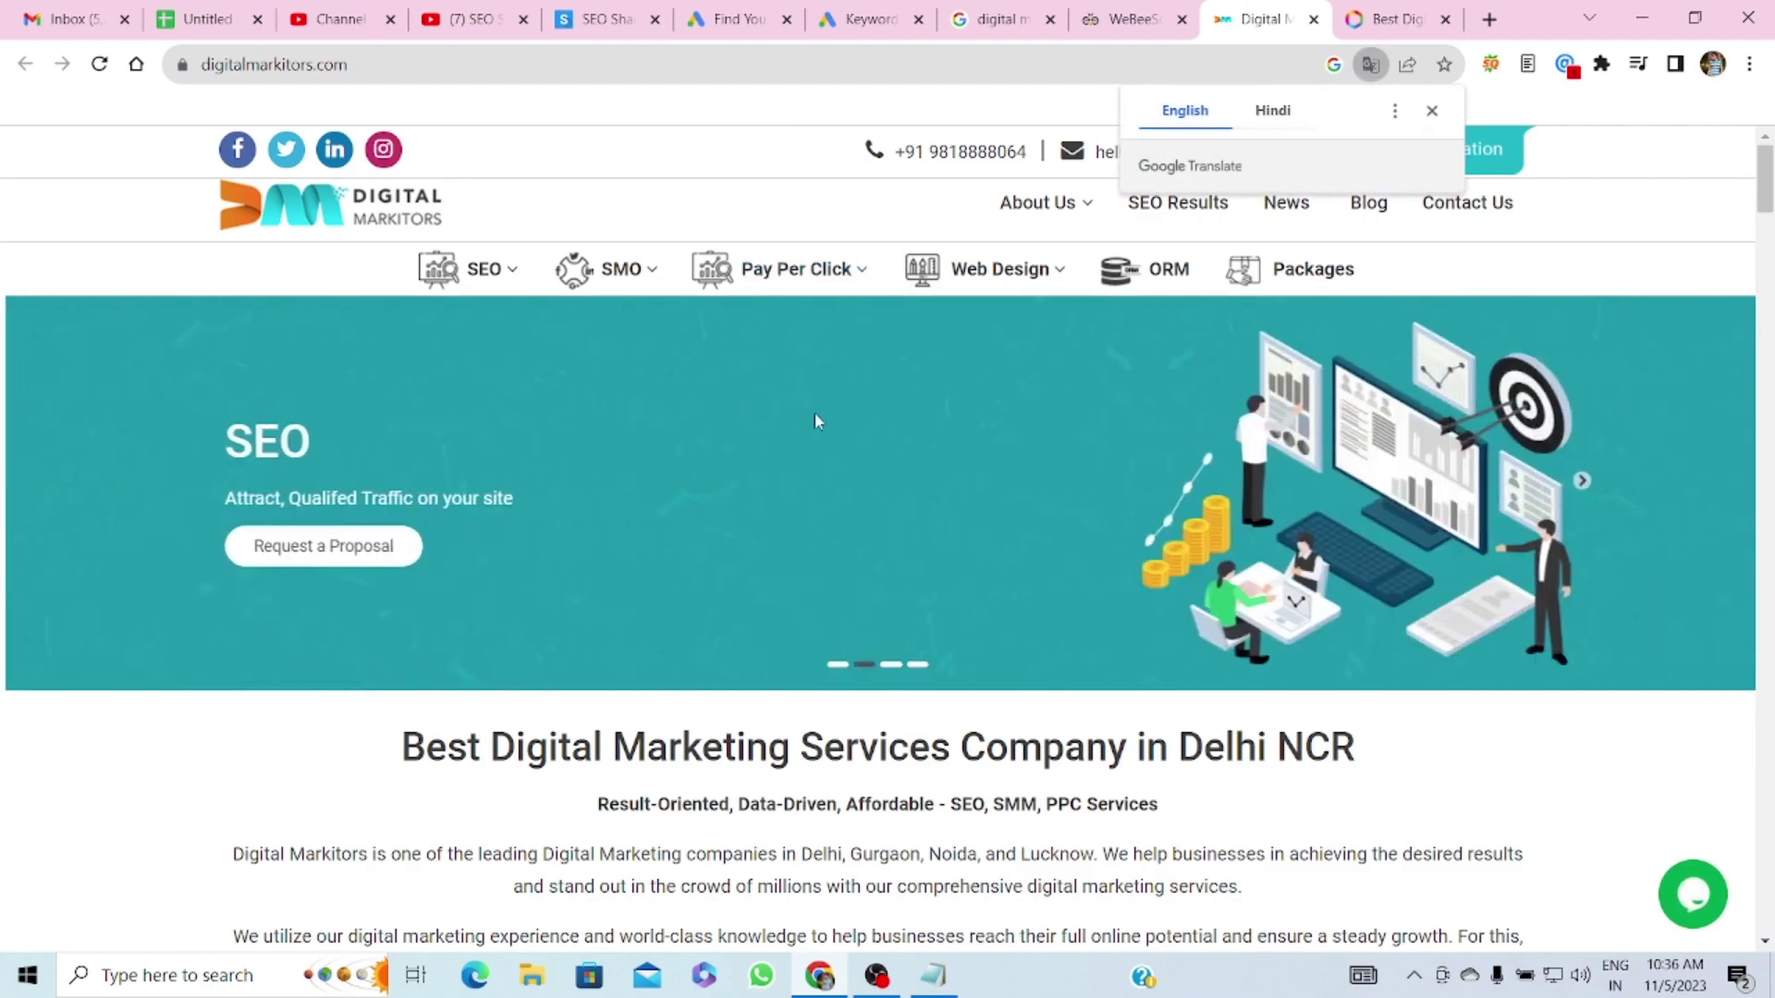
scroll(813, 416, "down", 10)
scroll(1231, 519, "down", 15)
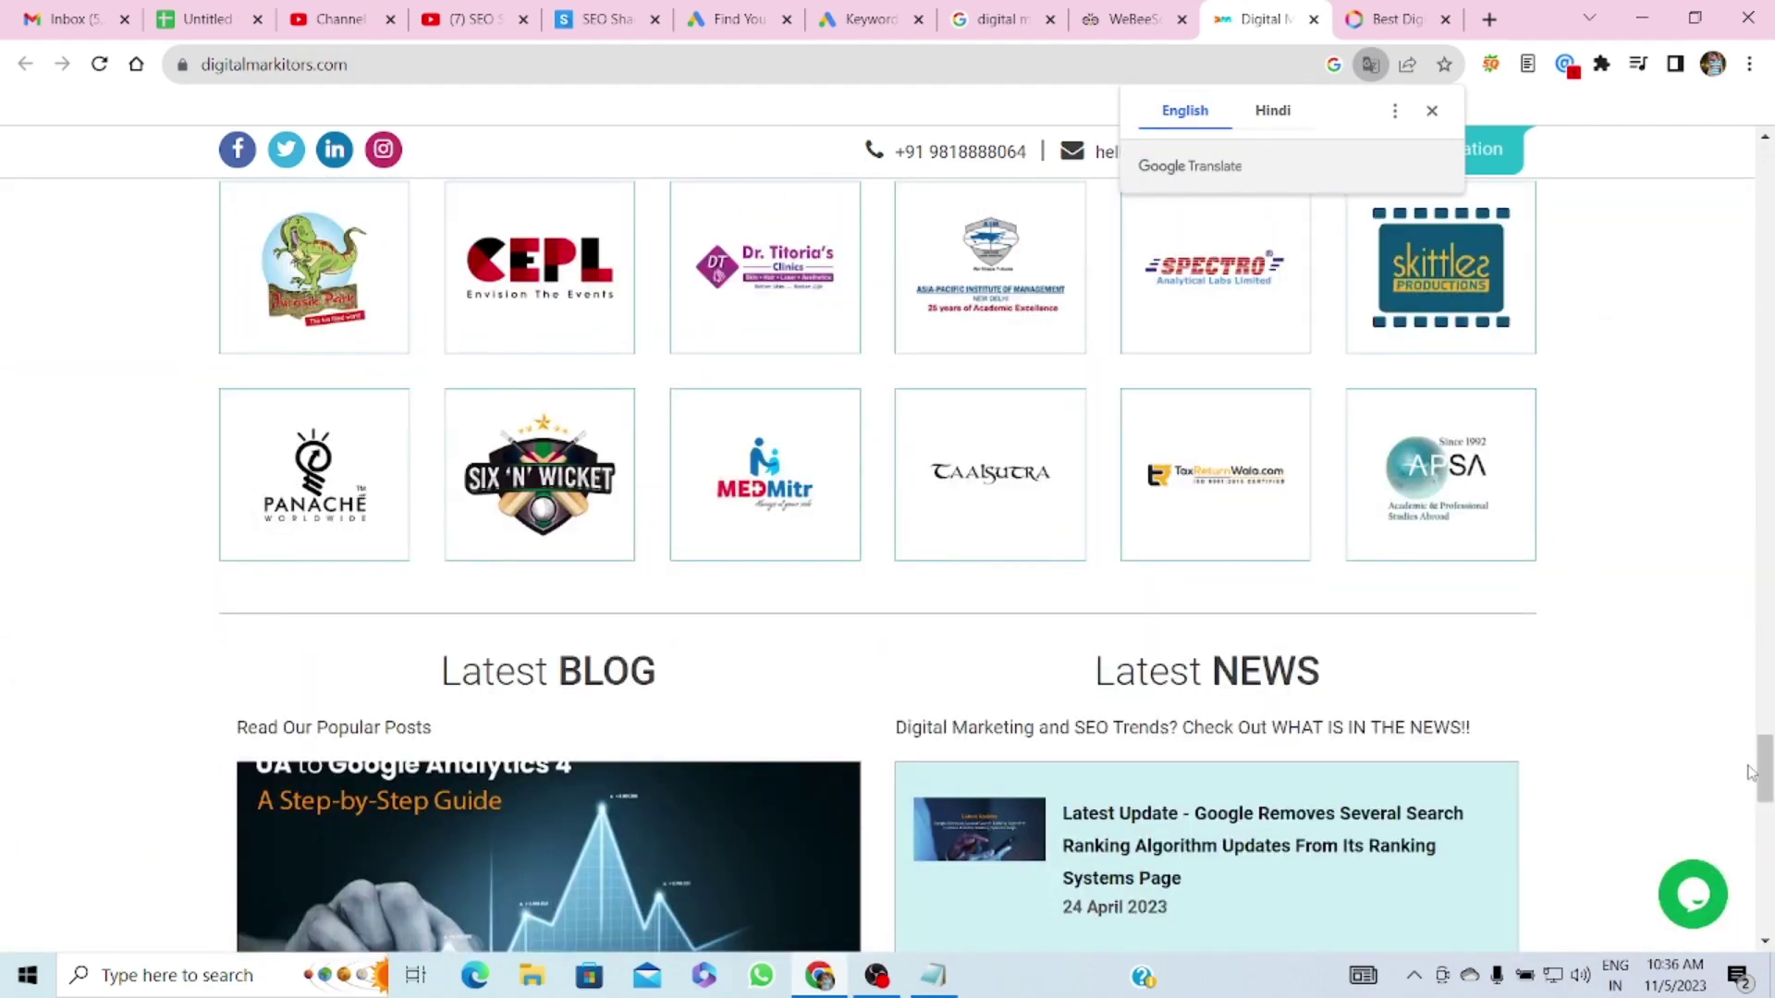
left_click_drag(1761, 772, 1764, 171)
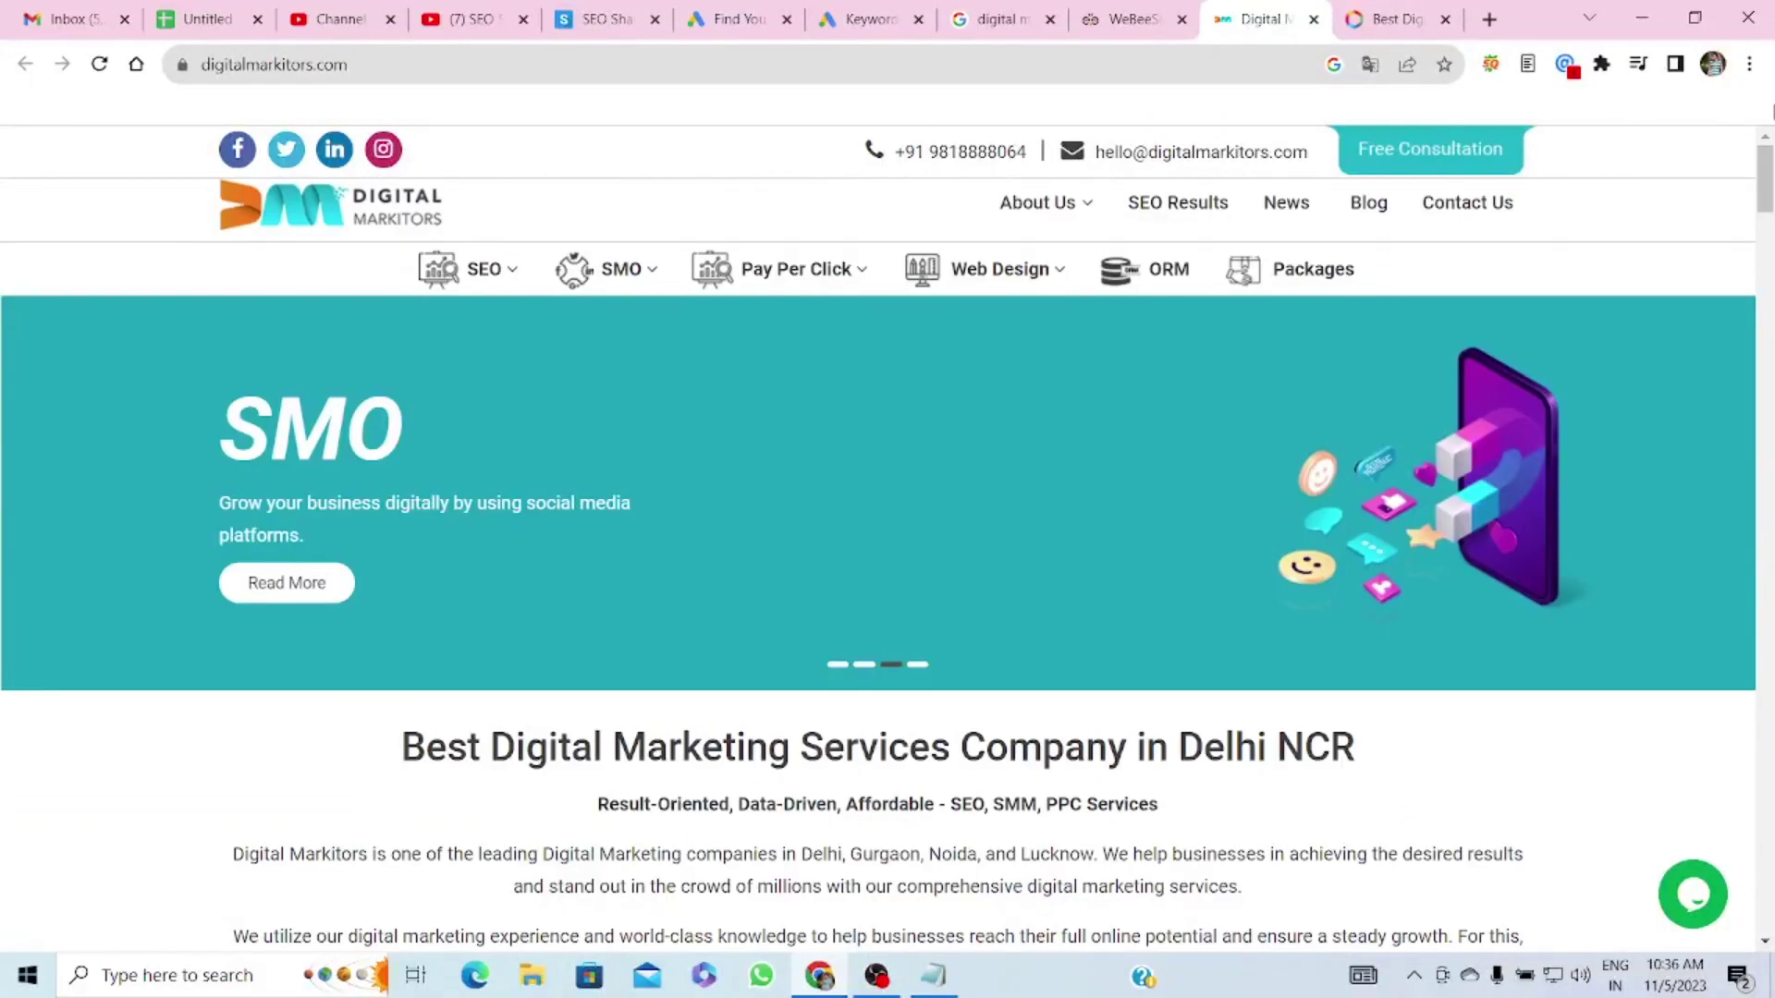
scroll(1311, 518, "down", 1)
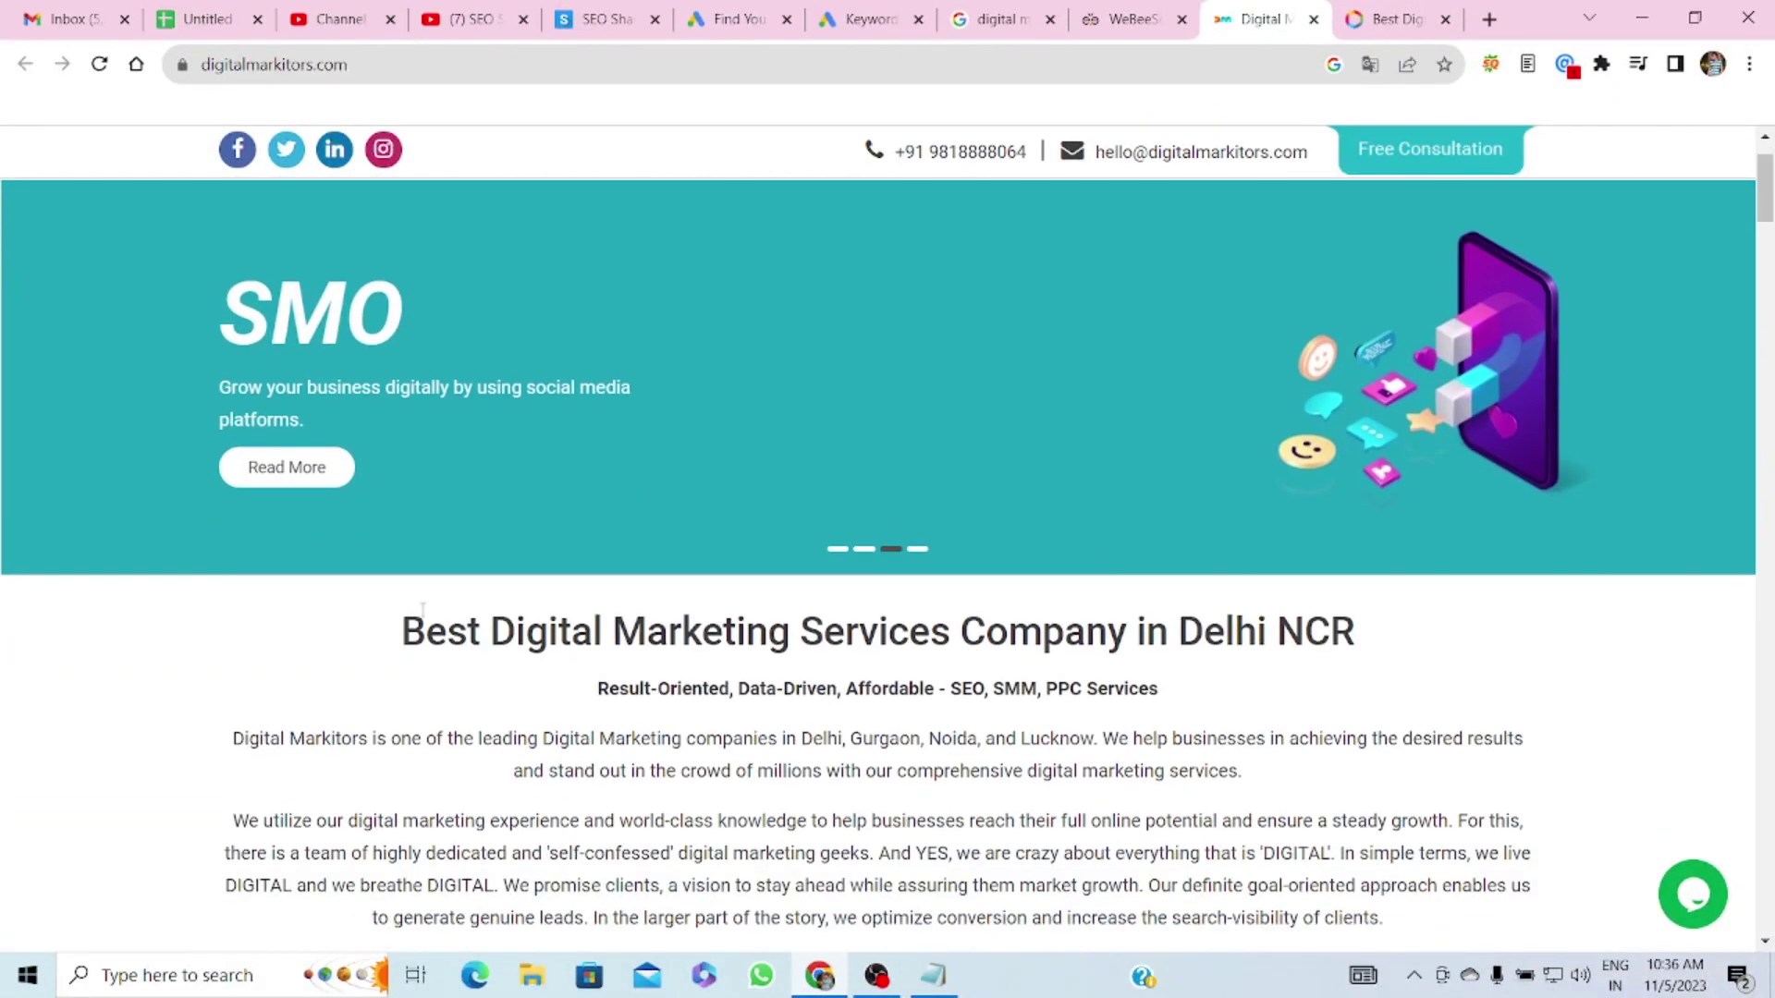
left_click_drag(407, 631, 1399, 629)
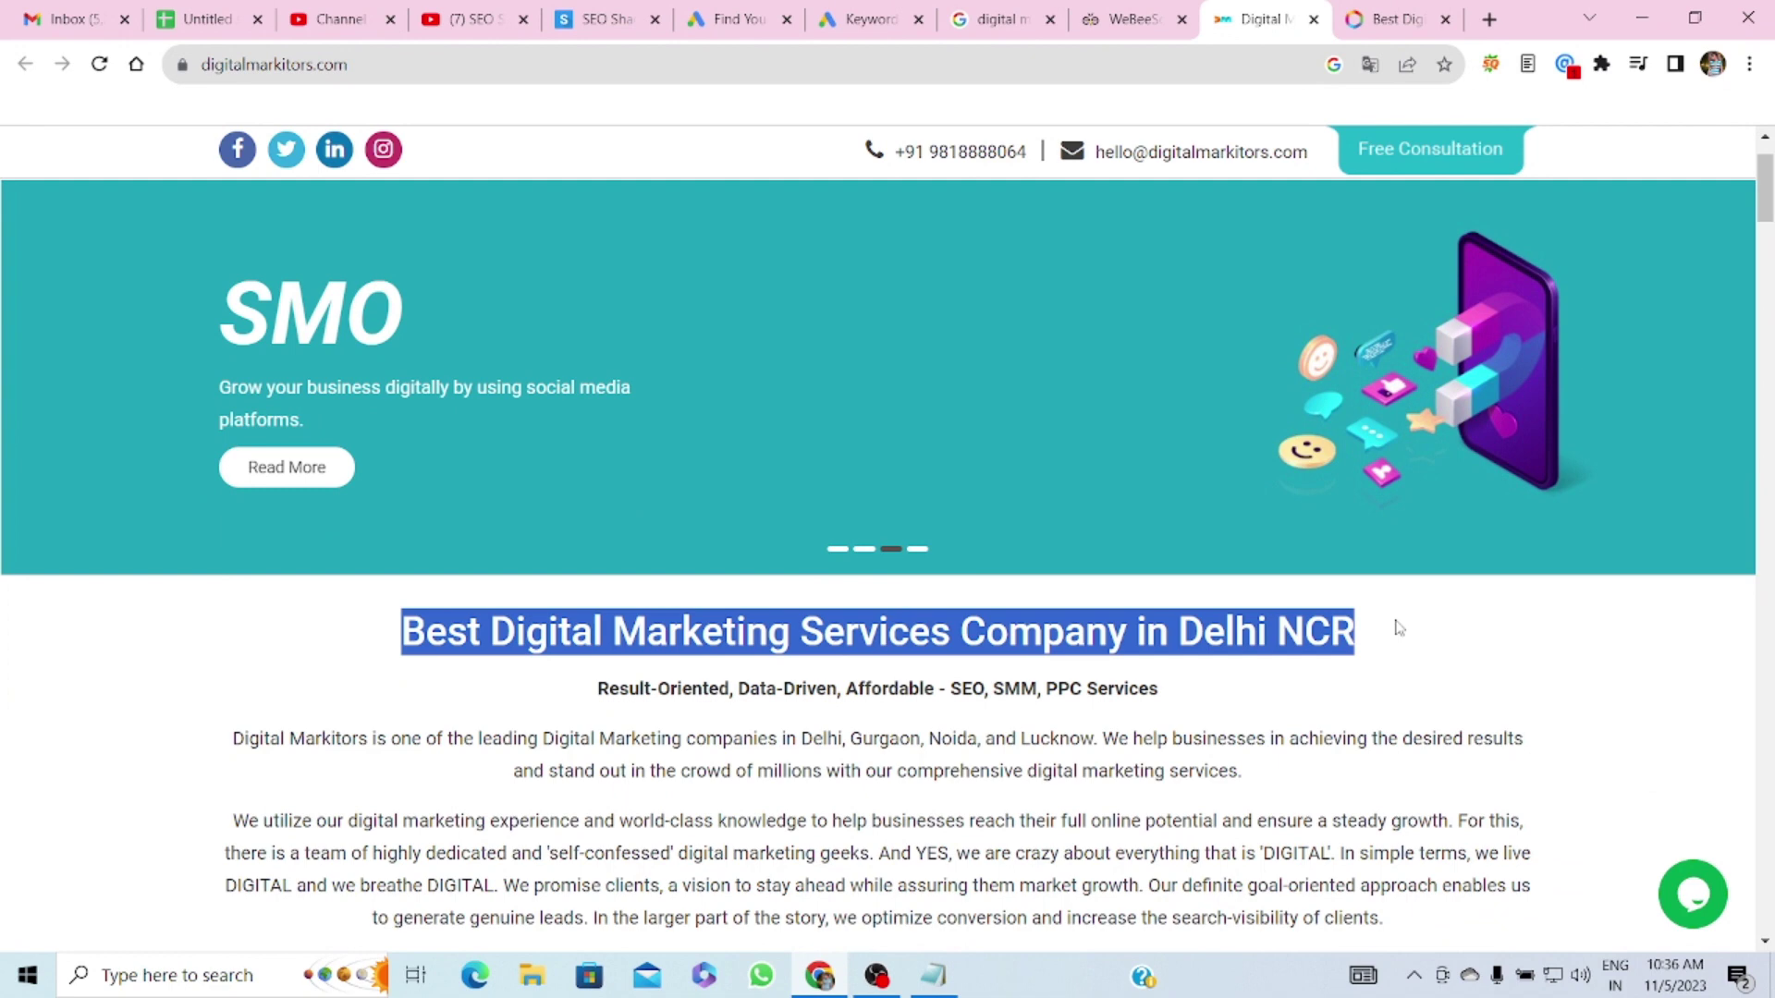
- Add the copied heading "Best Digital Marketing Services Company in Delhi NCR" to cell D15 of the keyword spreadsheet as unformatted text
left_click(878, 17)
left_click(199, 18)
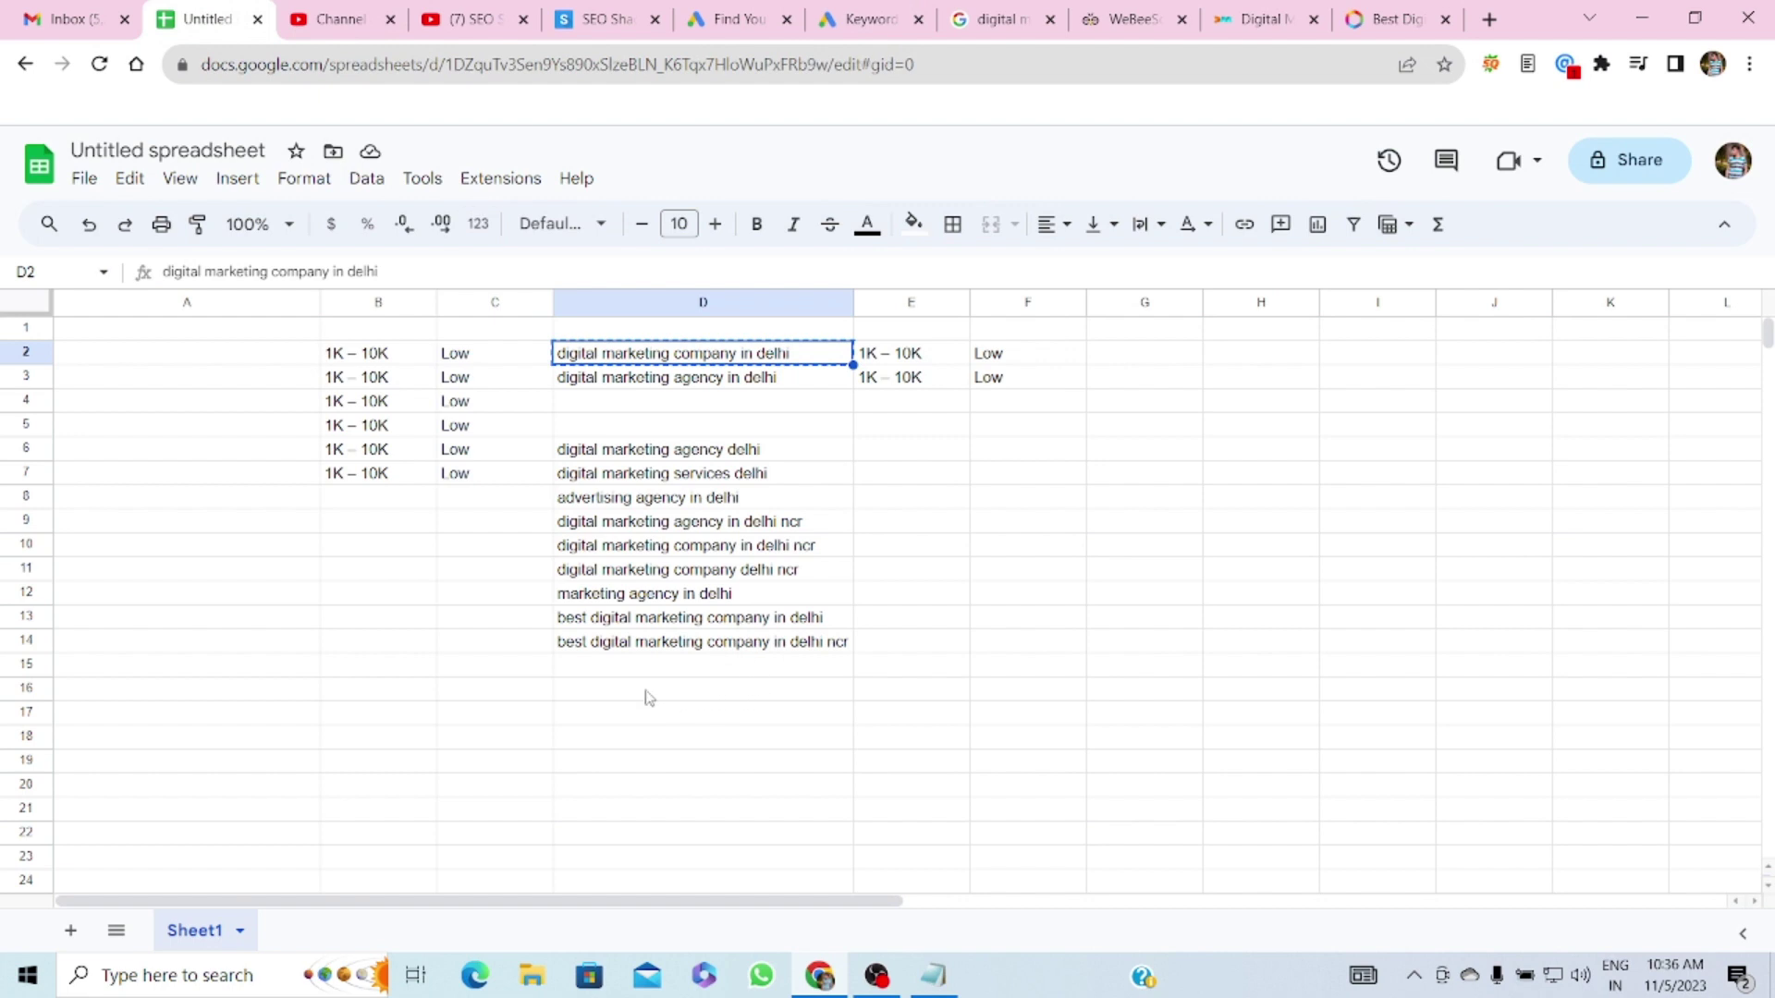
left_click(615, 674)
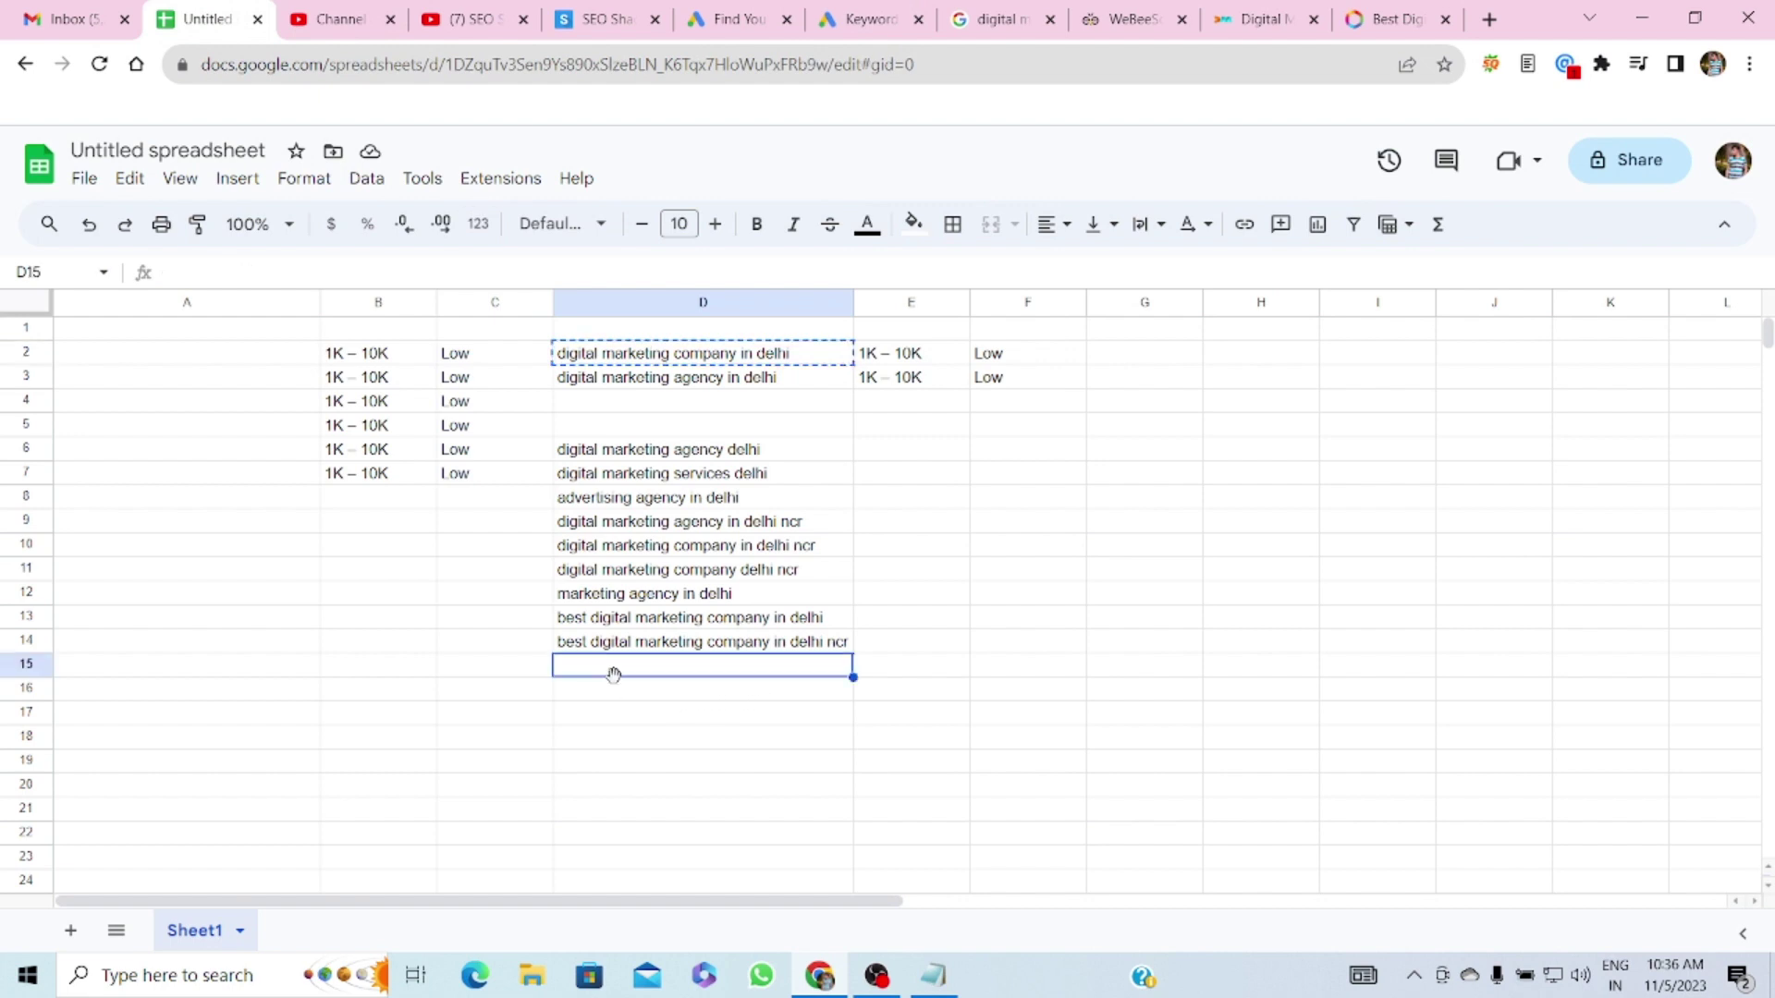
key("ctrl+v")
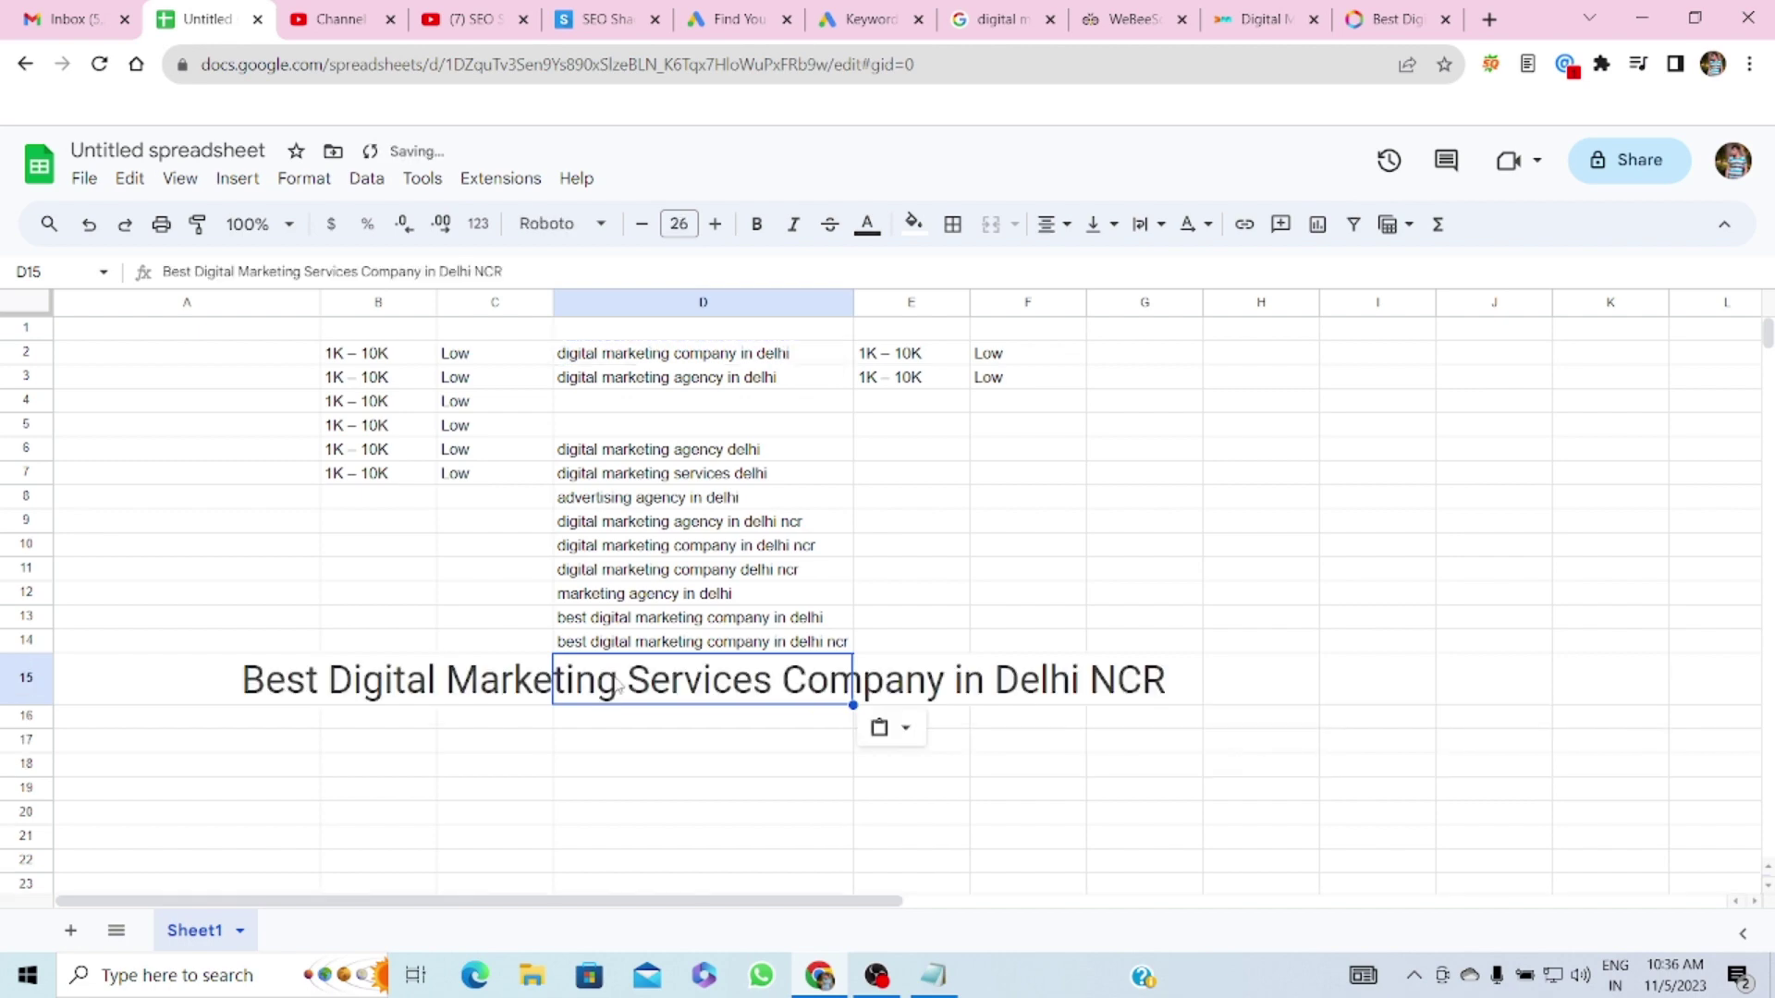
key("ctrl+shift+v")
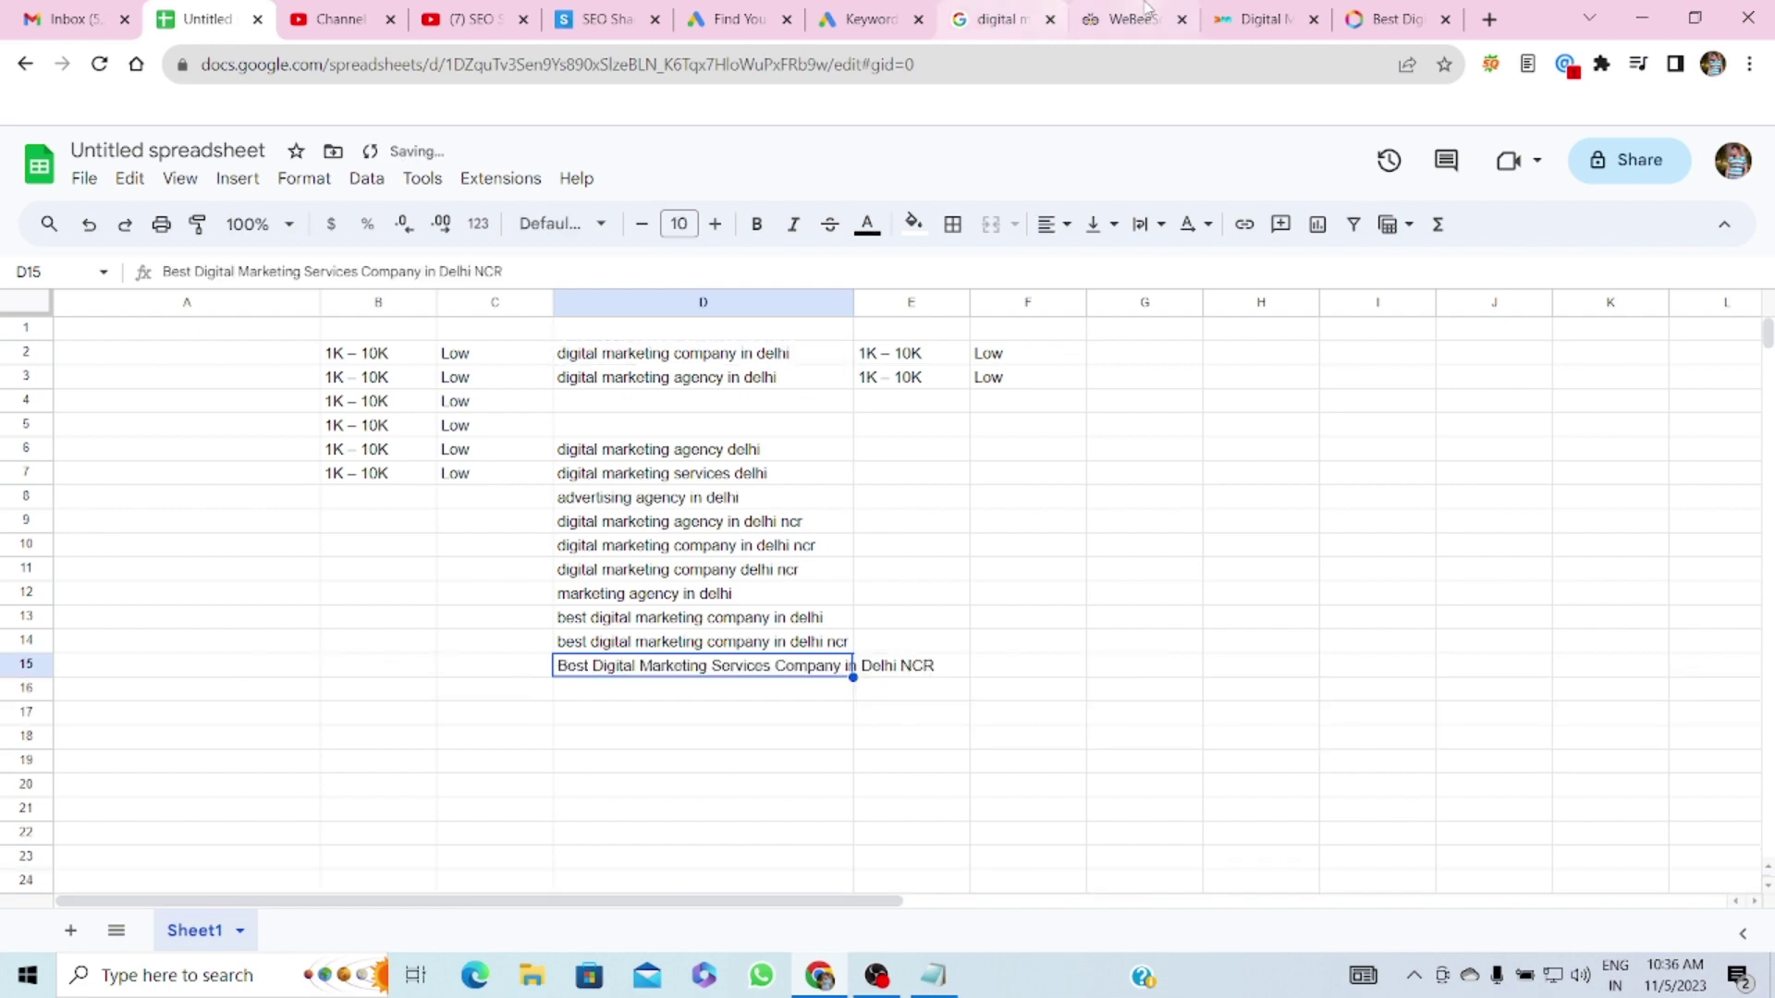
- Search the Digital Markitors homepage for the word "digital"
left_click(1257, 19)
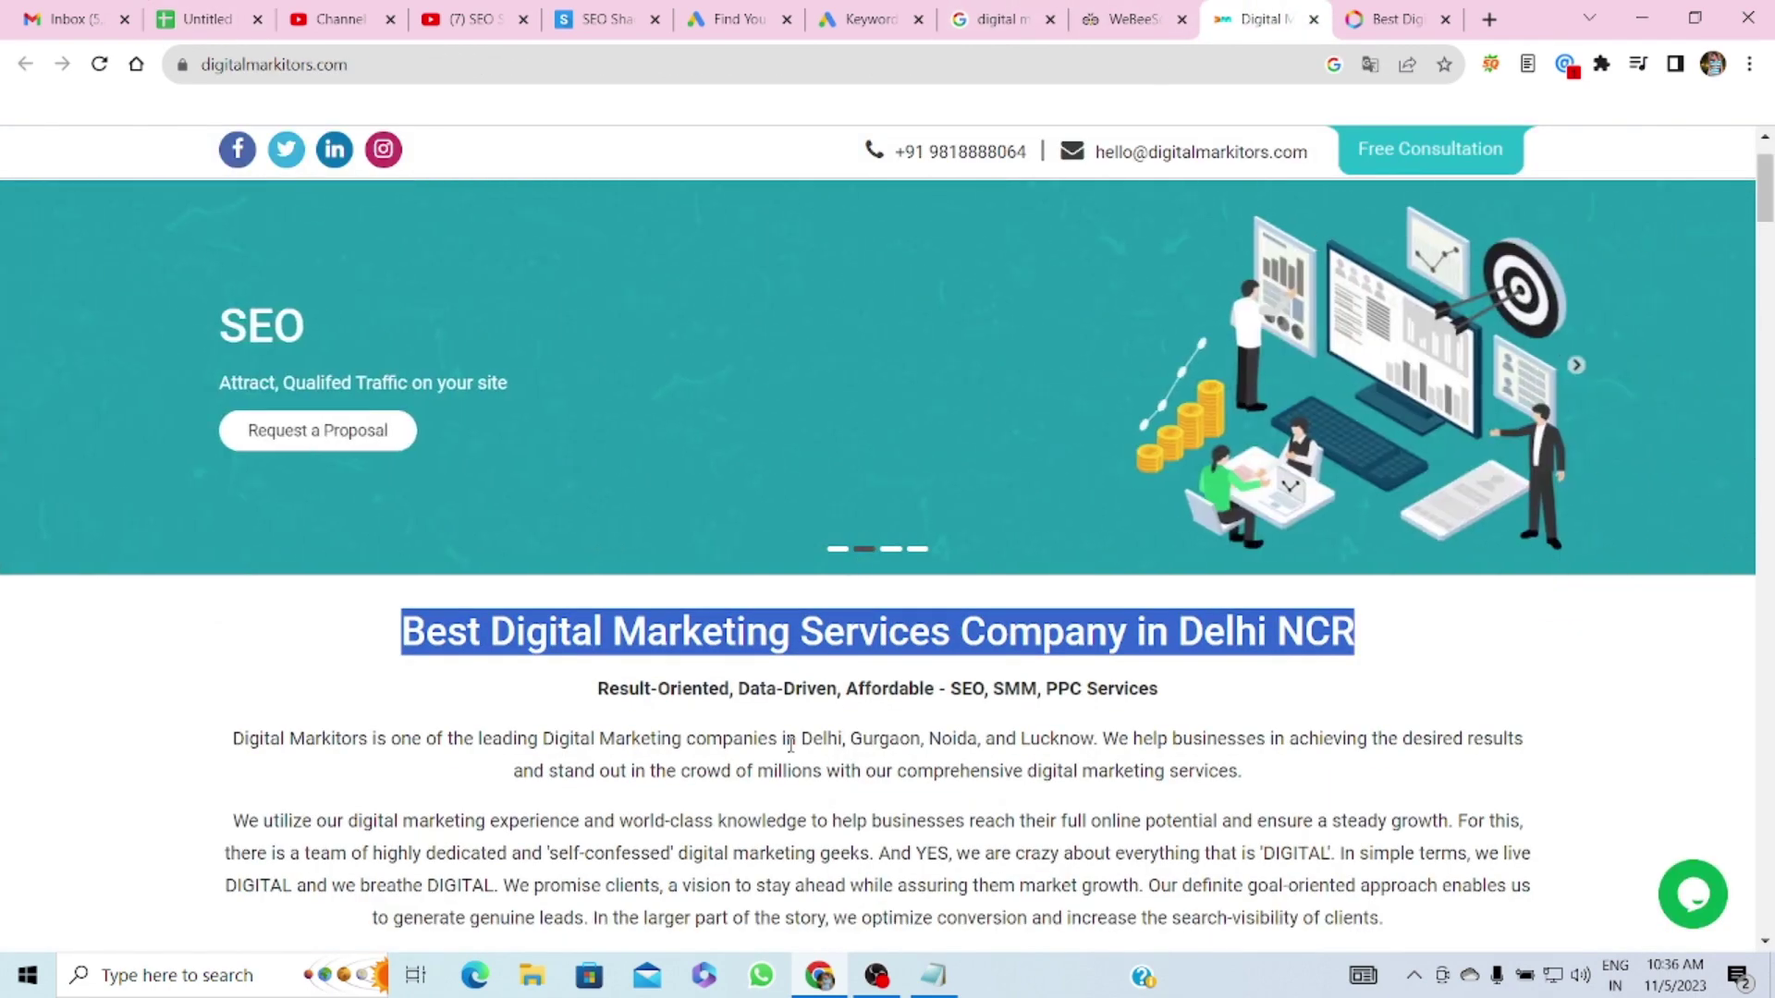
key("ctrl+f")
key("BackSpace")
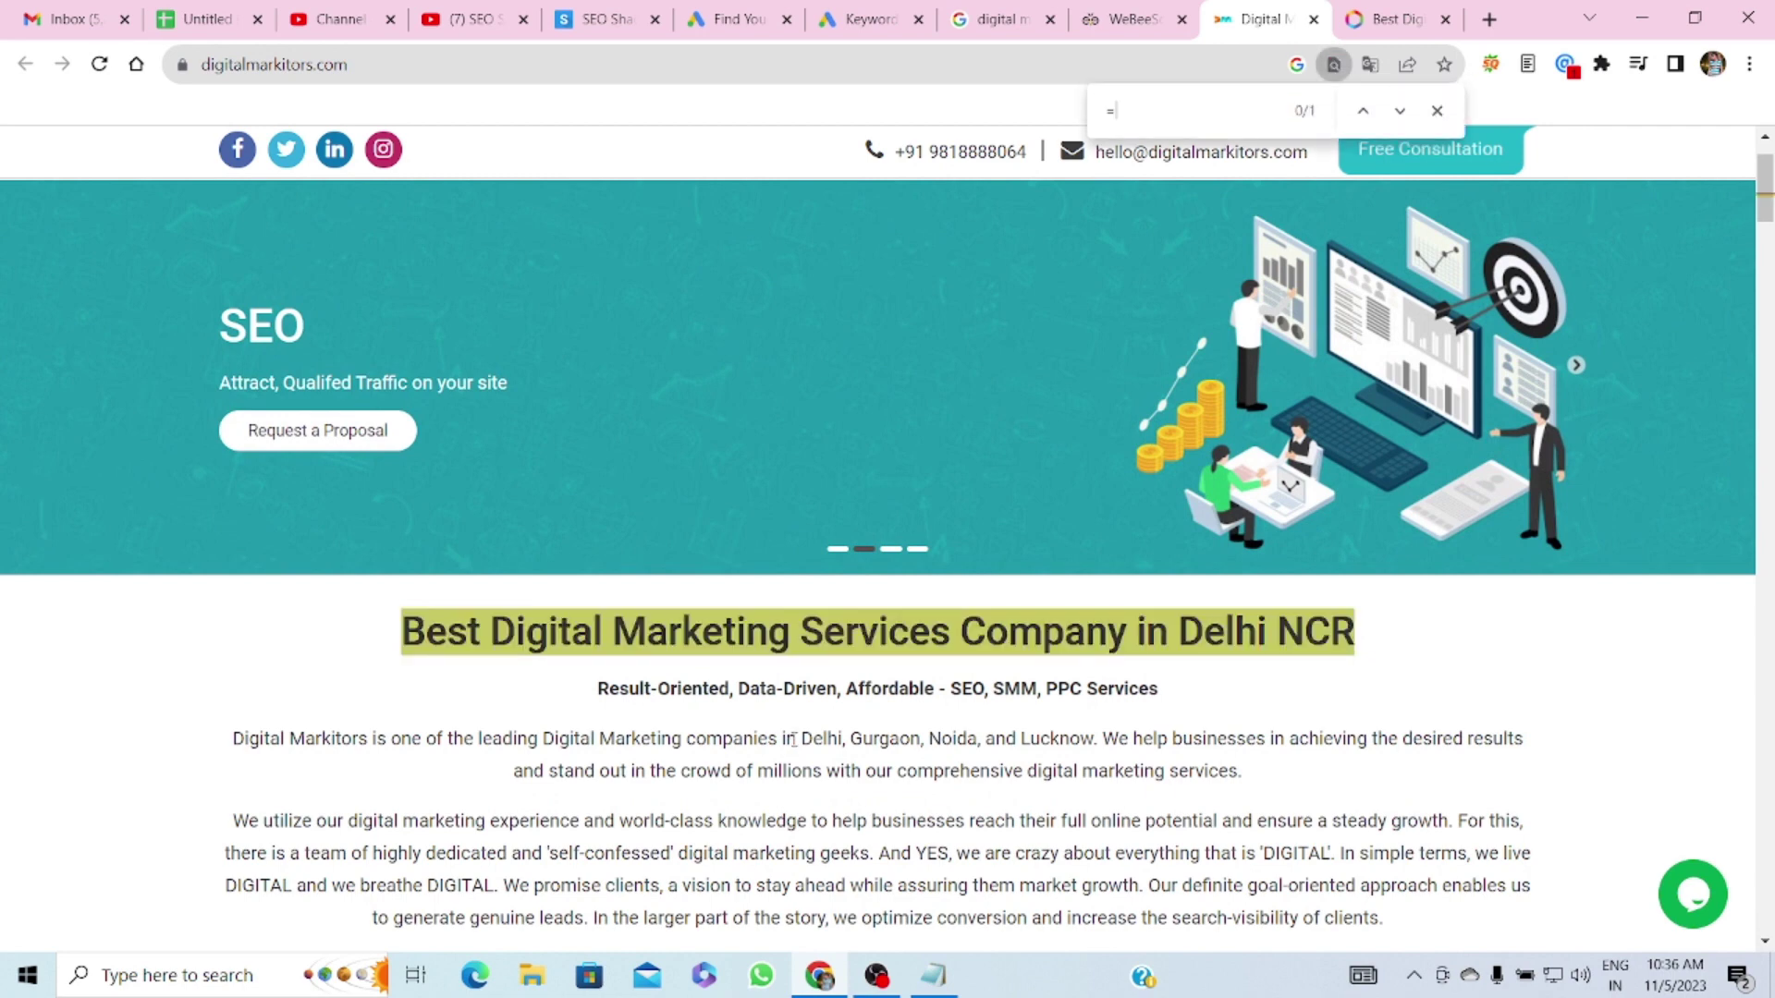
type("digit")
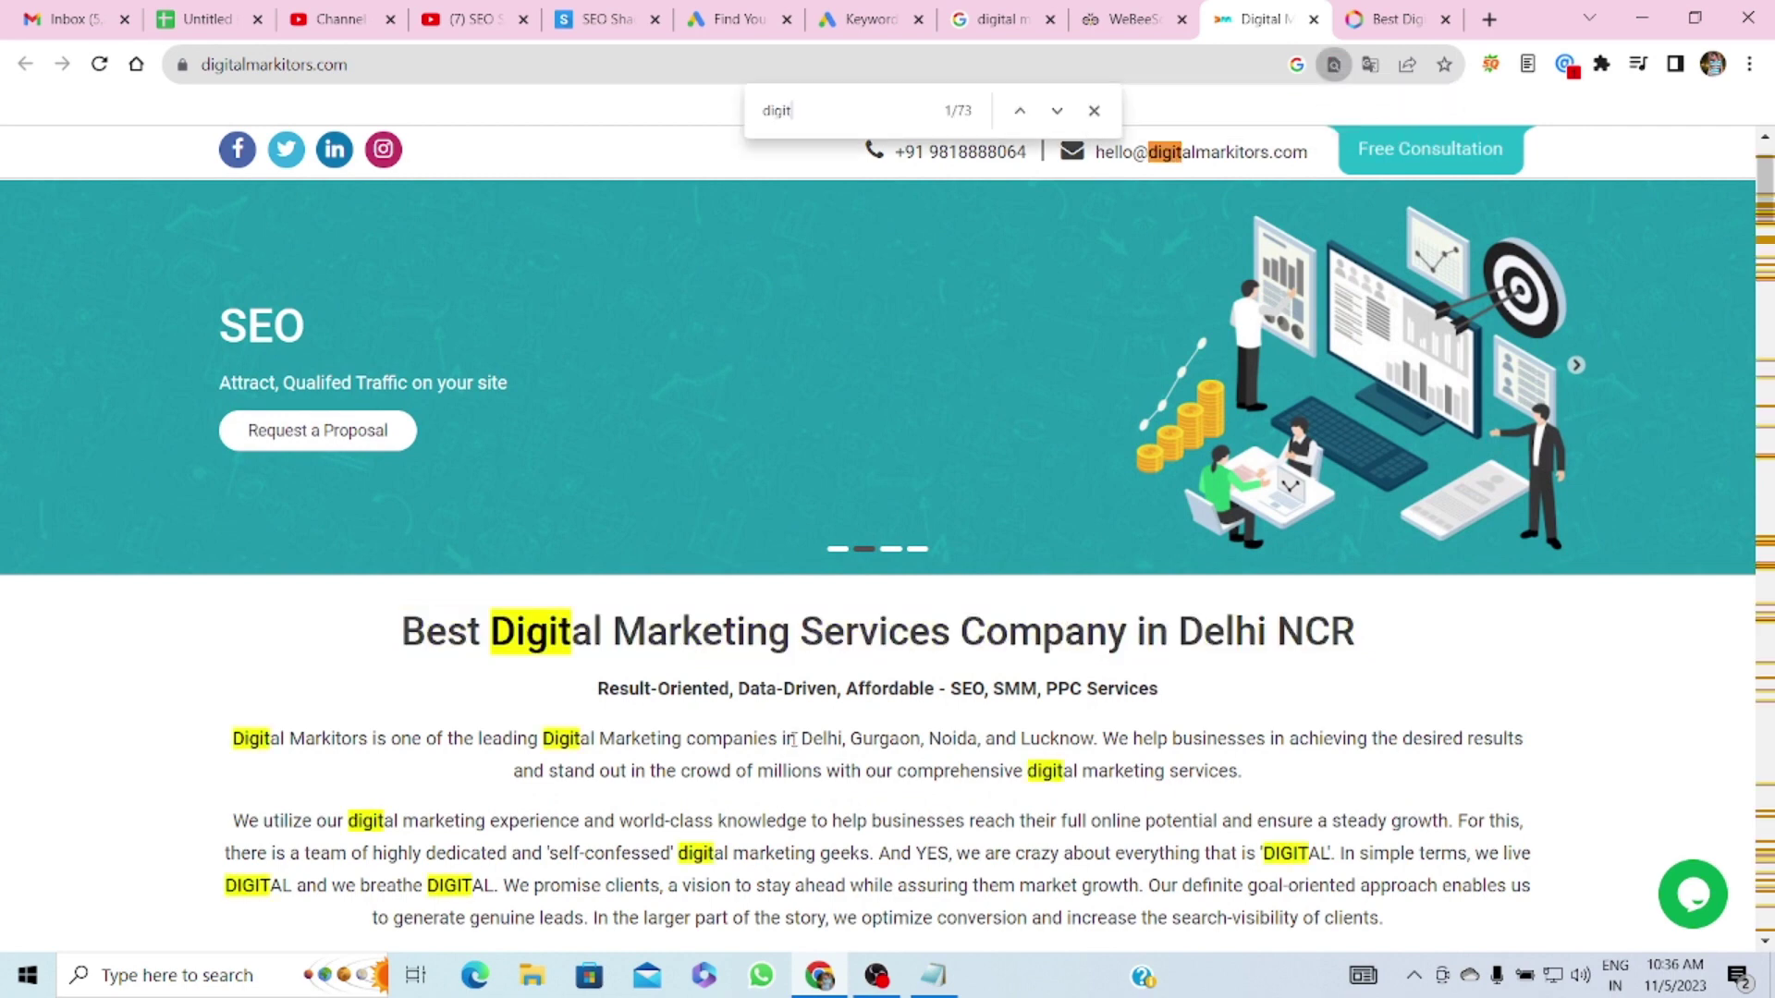
type("al")
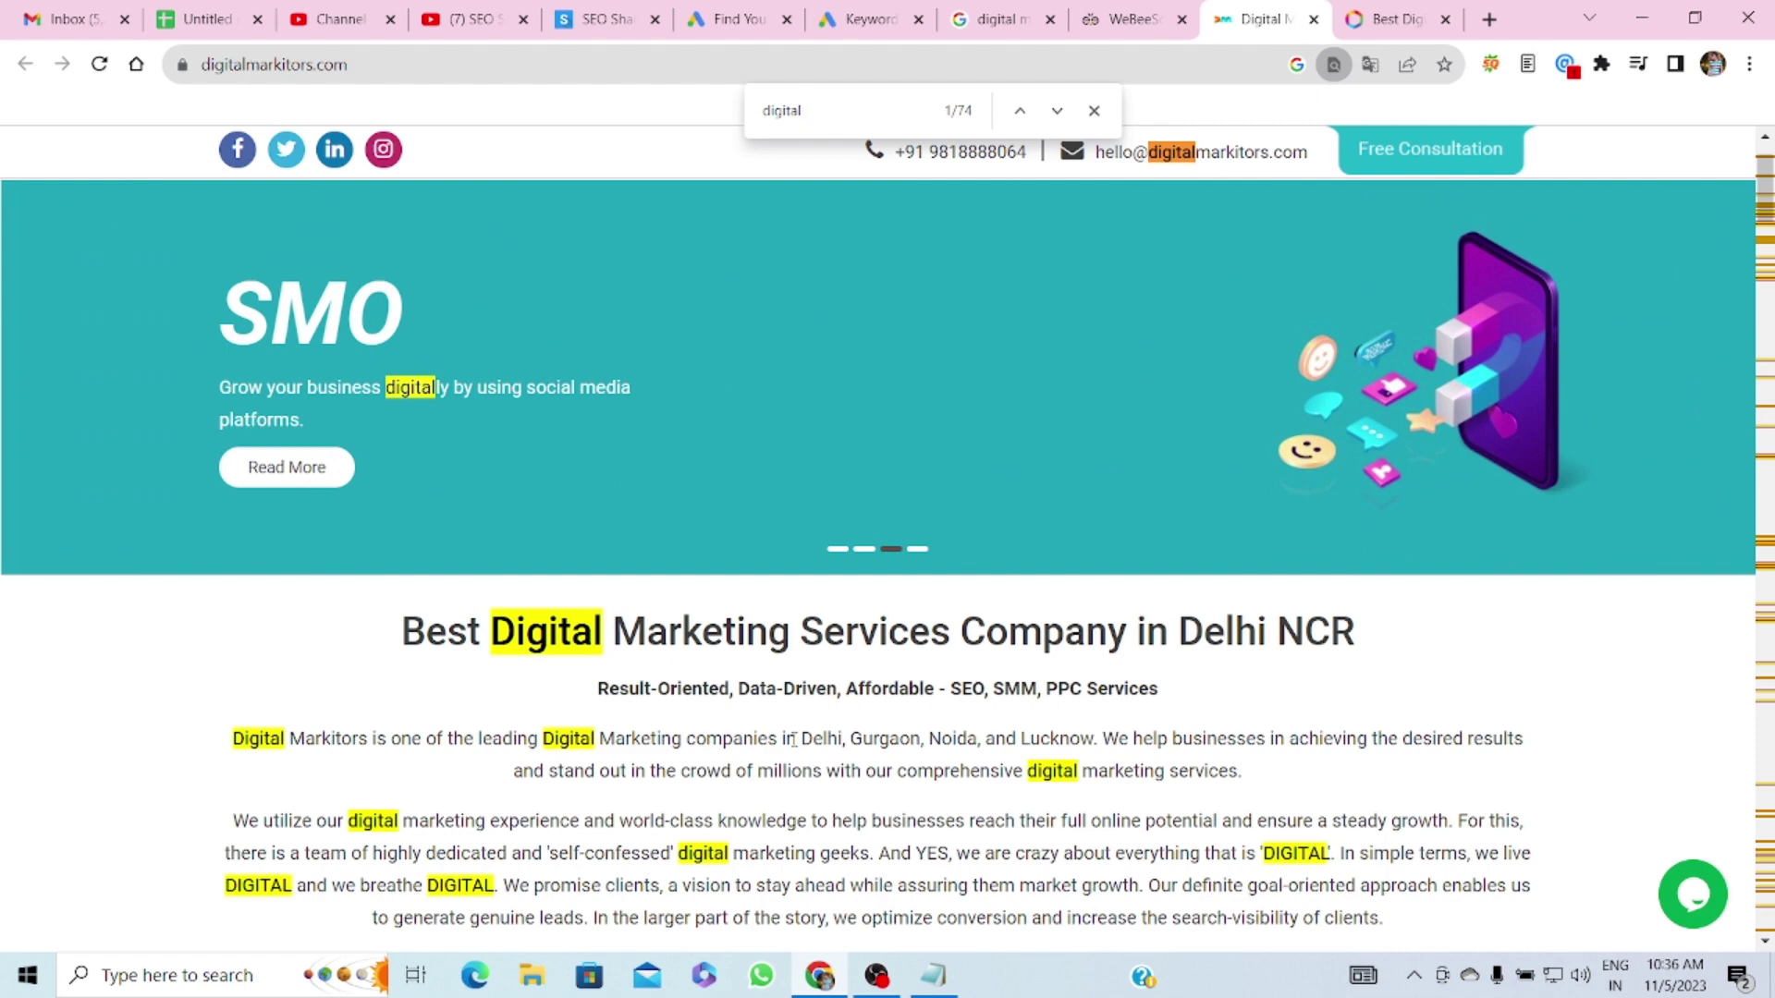
- Copy "Digital Marketing companies in Delhi" from the Digital Markitors intro paragraph into cell D16 of the keyword spreadsheet
scroll(754, 846, "down", 1)
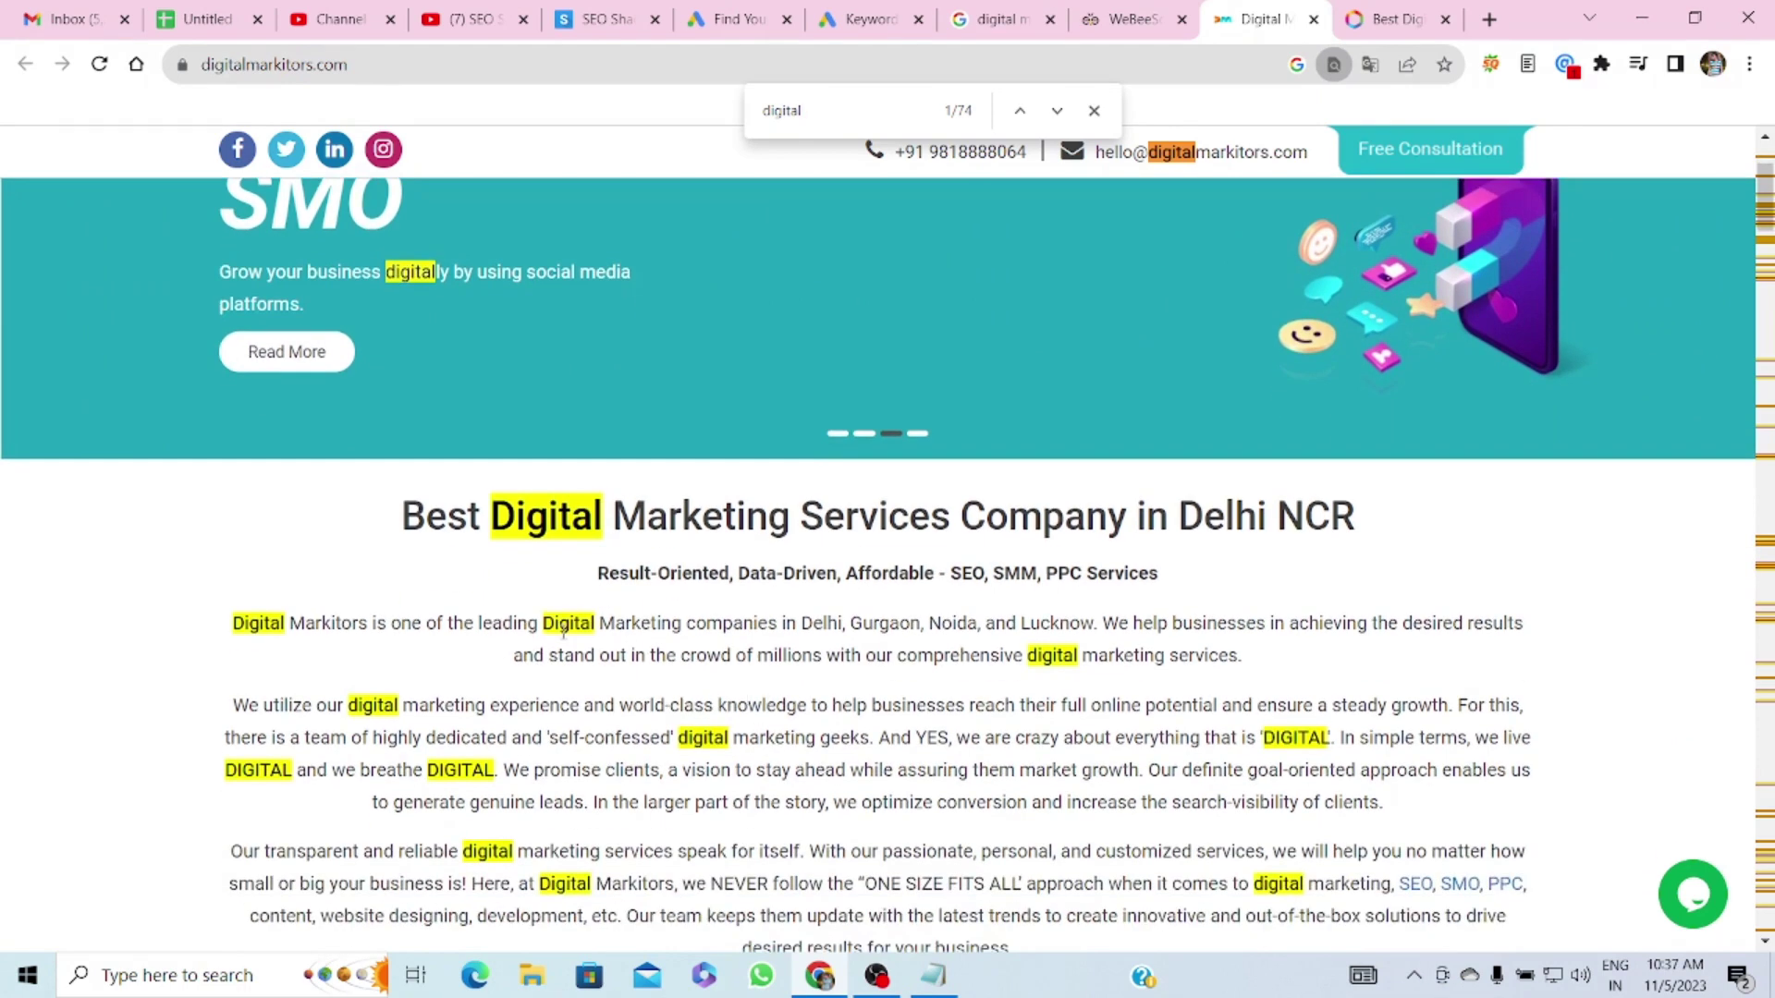
left_click_drag(546, 622, 842, 621)
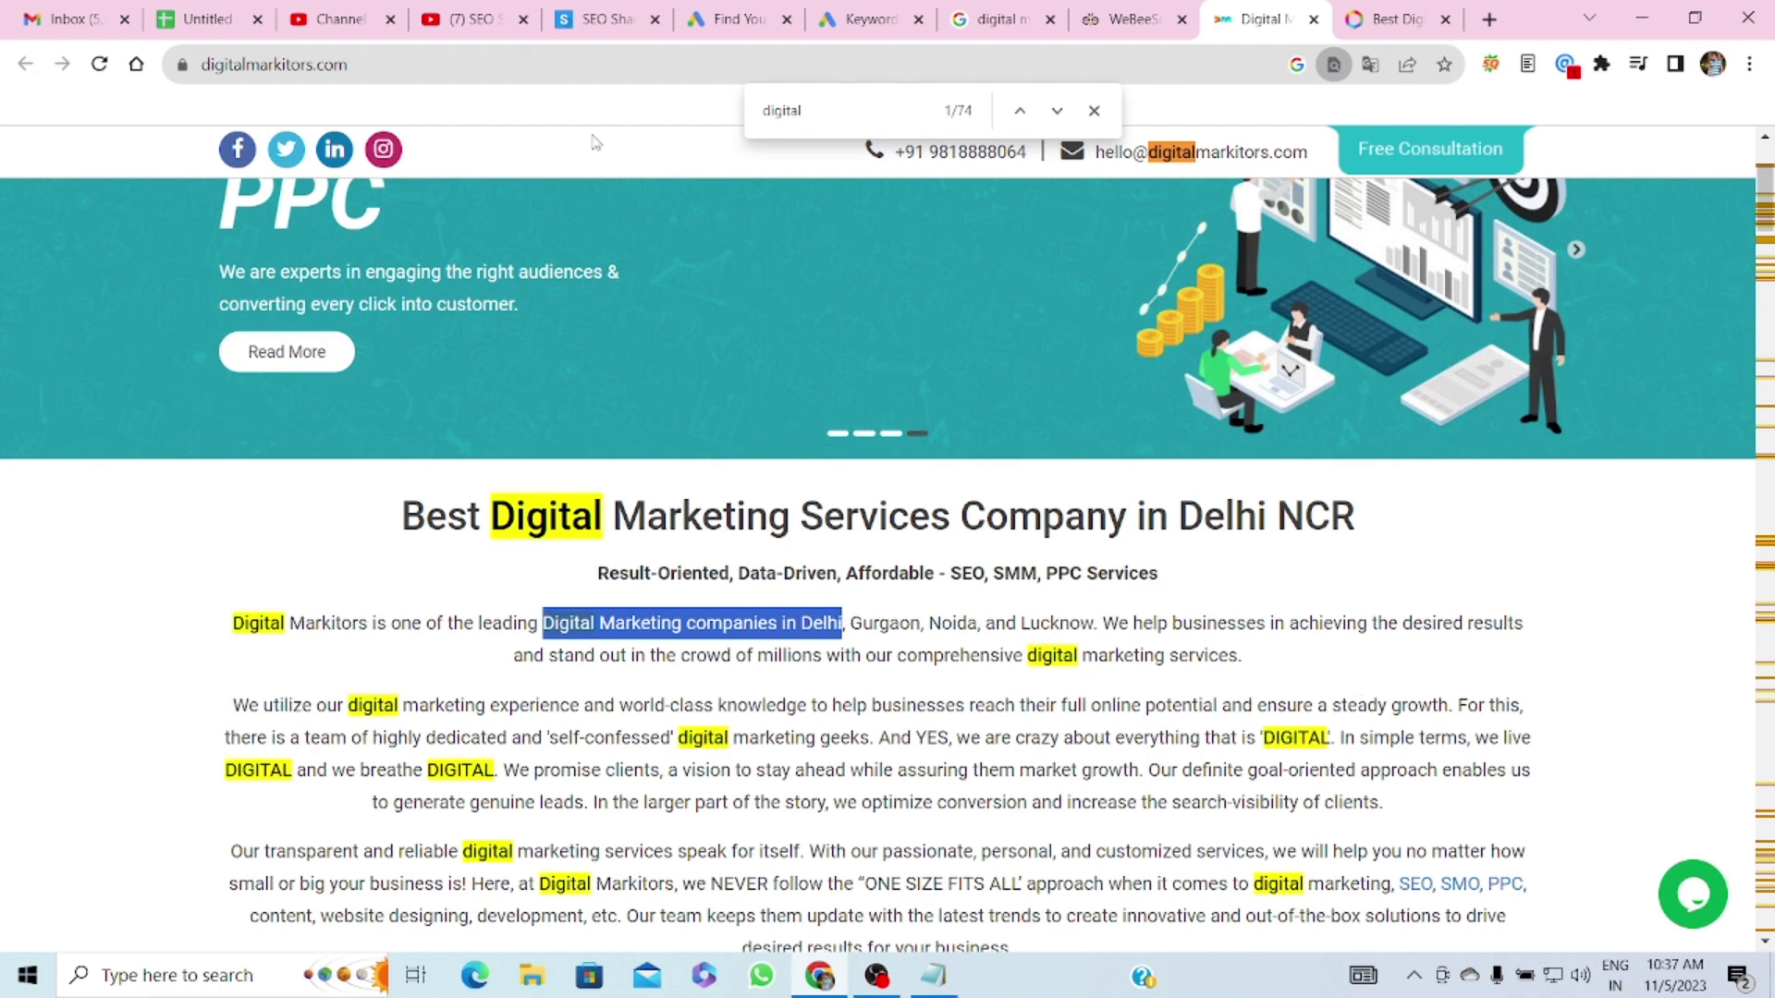
left_click(203, 19)
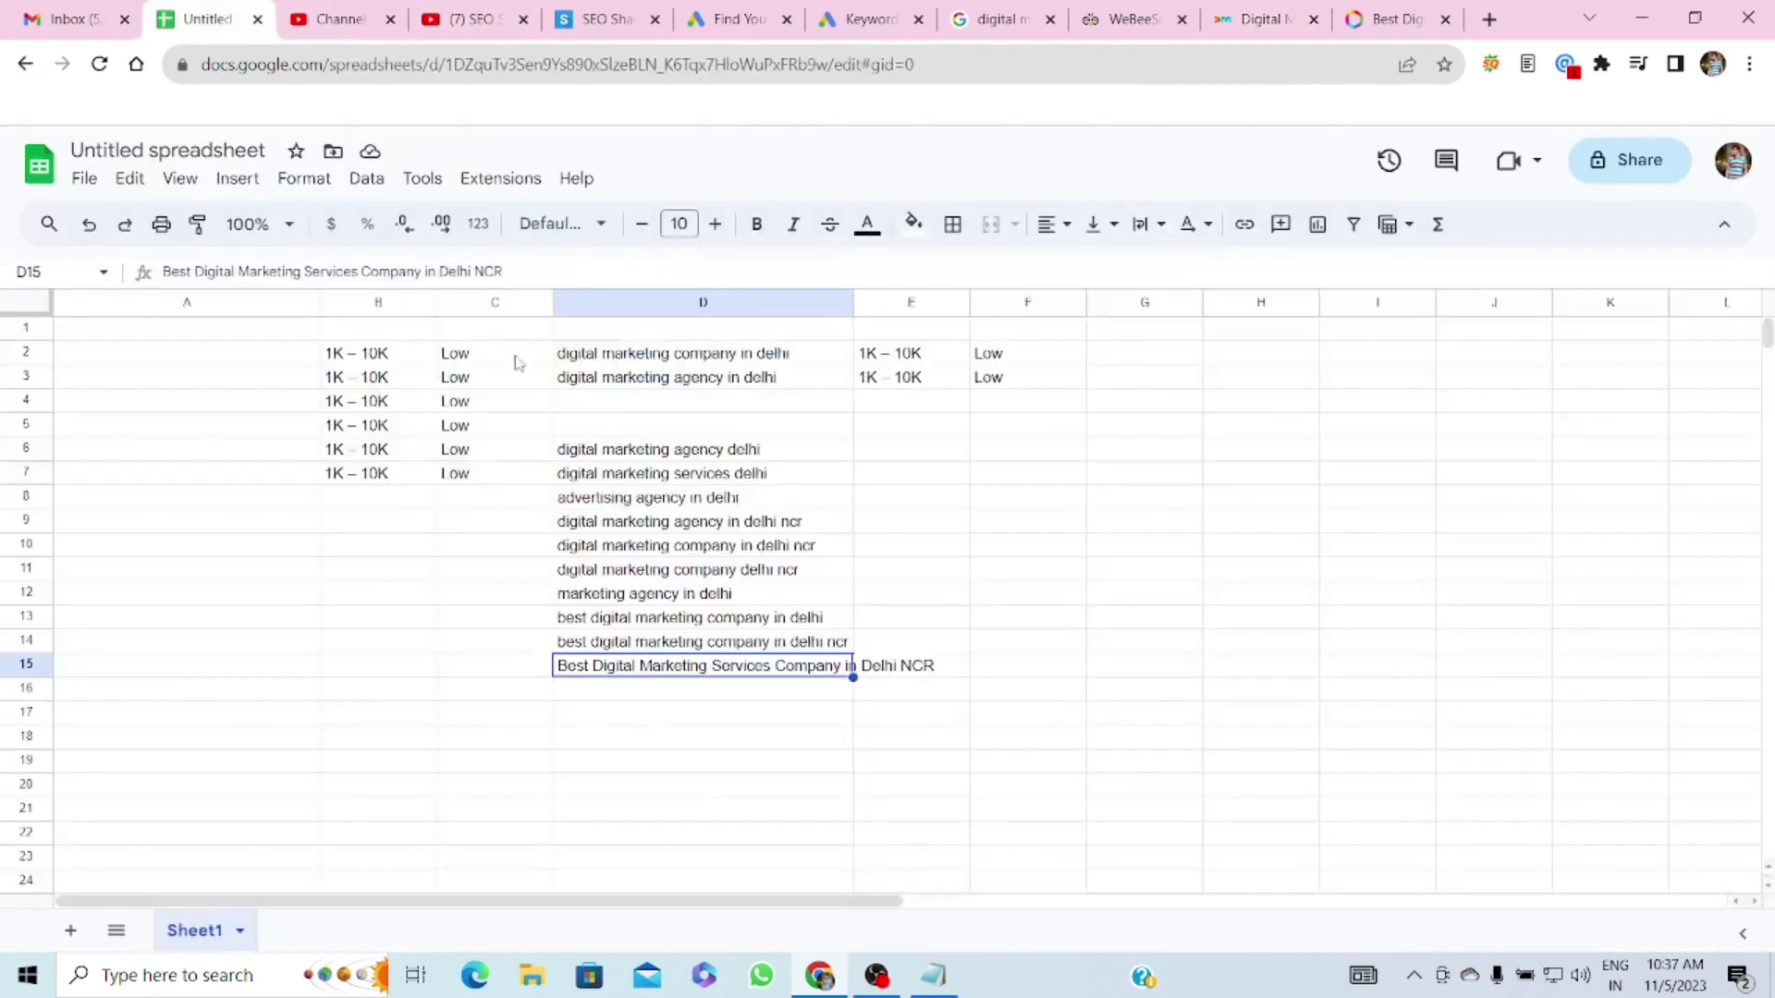
left_click(582, 692)
key("ctrl+v")
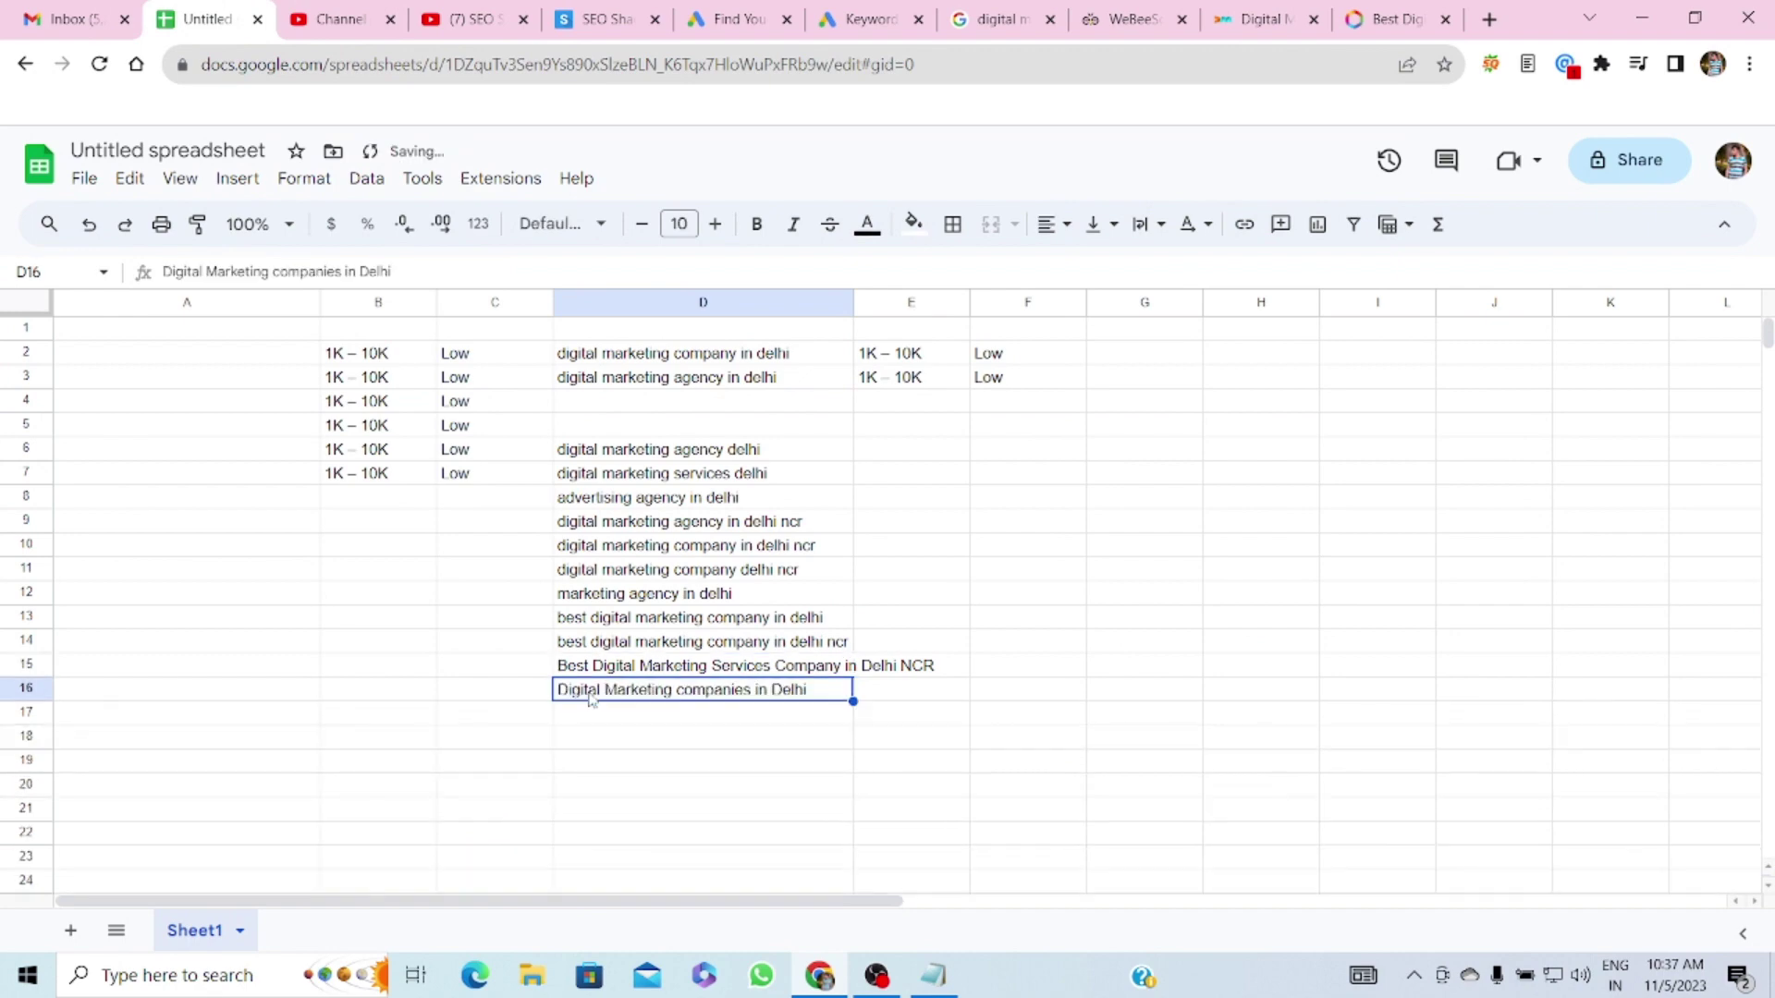
- Copy "digital marketing services" from the Digital Markitors intro paragraph into cell D17 of the spreadsheet as unformatted text
left_click(1262, 18)
scroll(882, 580, "down", 3)
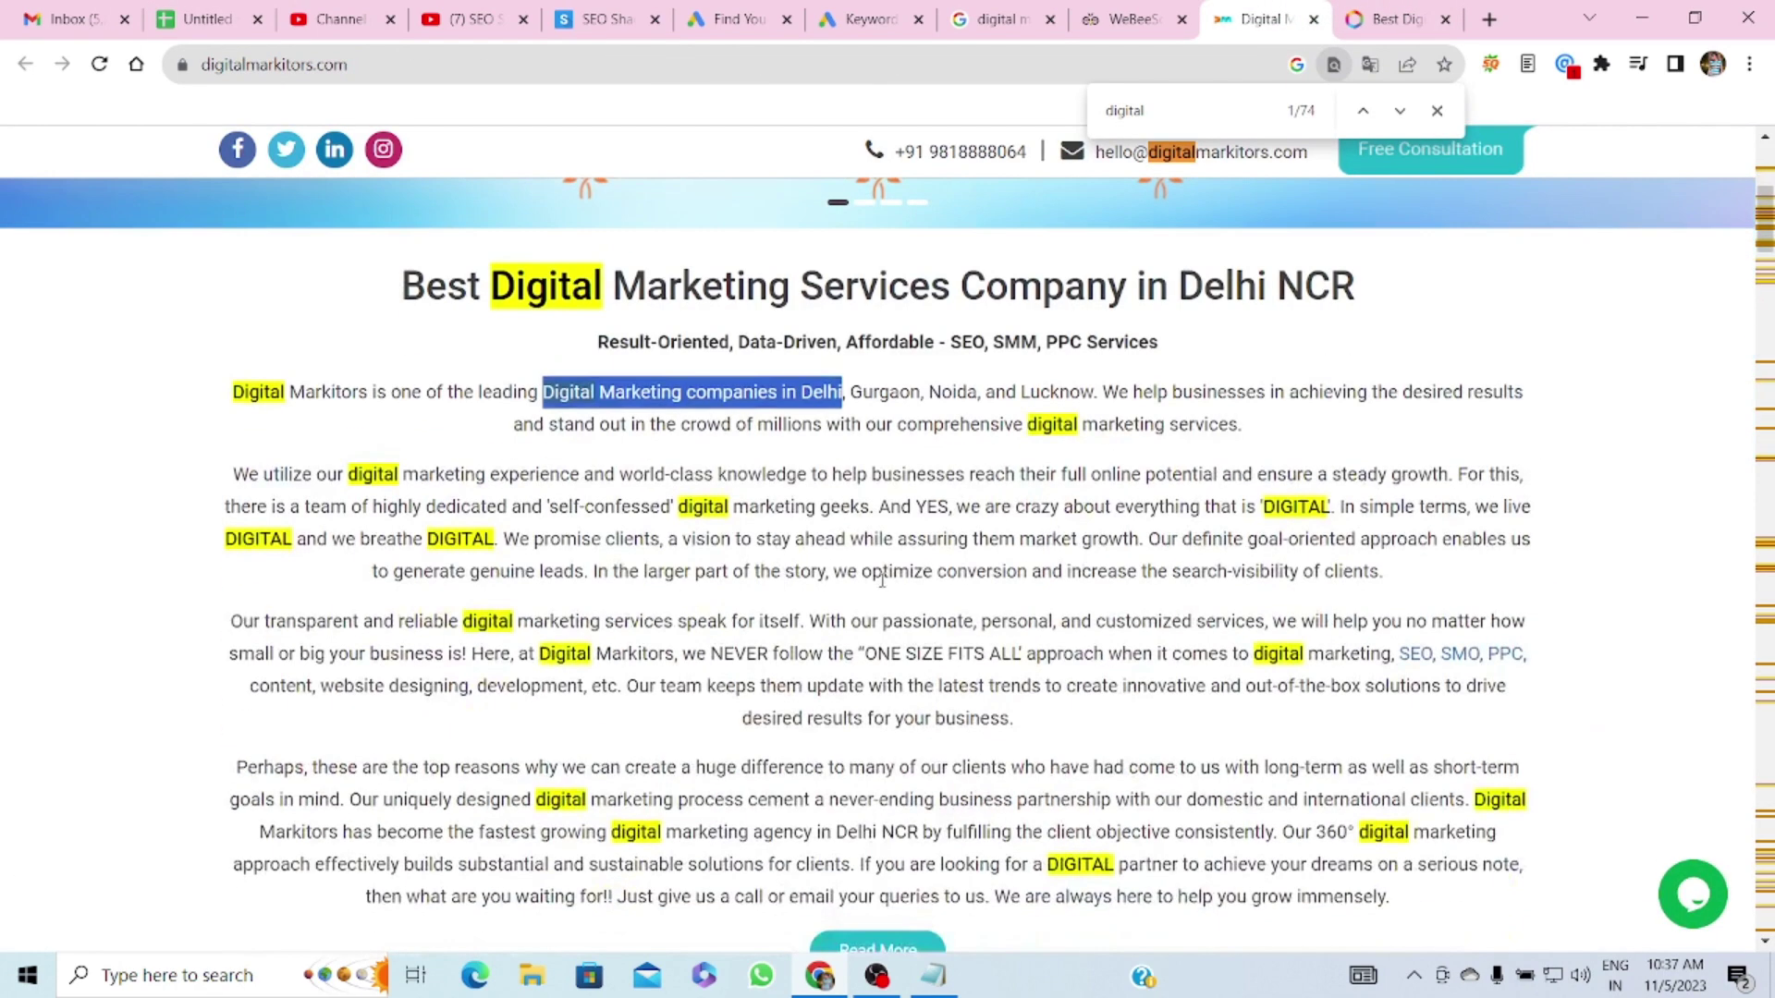
left_click_drag(1029, 422, 1238, 425)
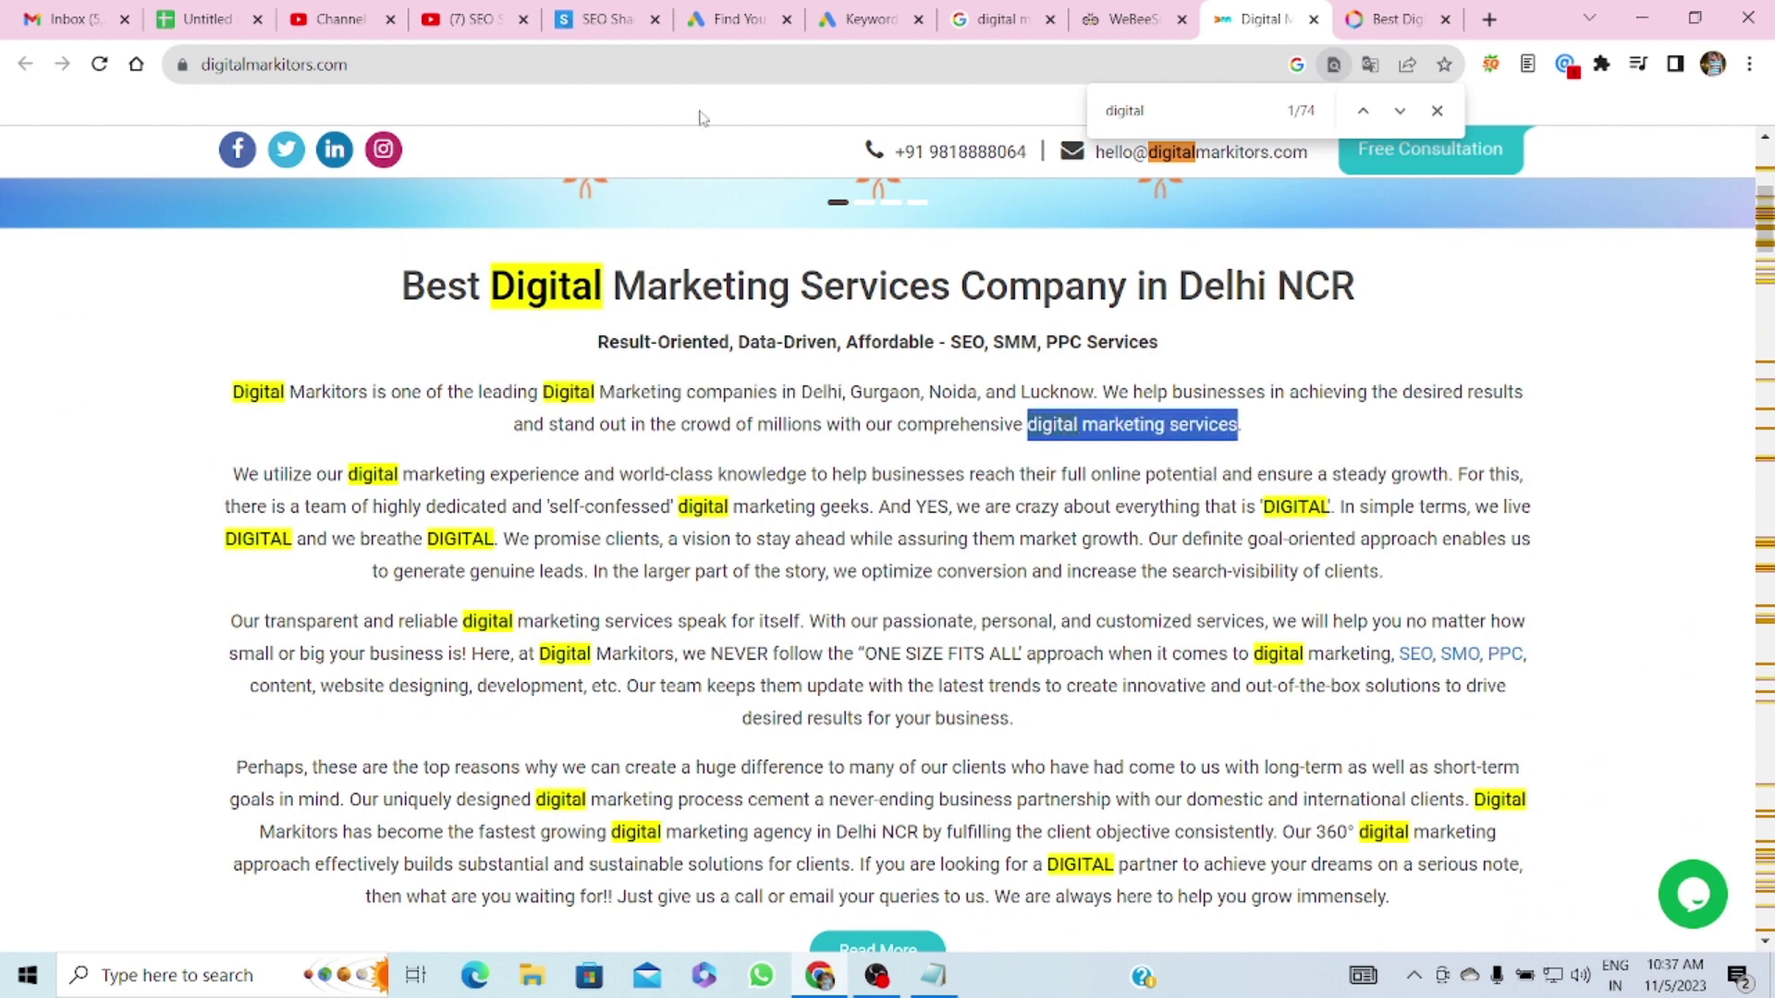
left_click(208, 19)
left_click(608, 722)
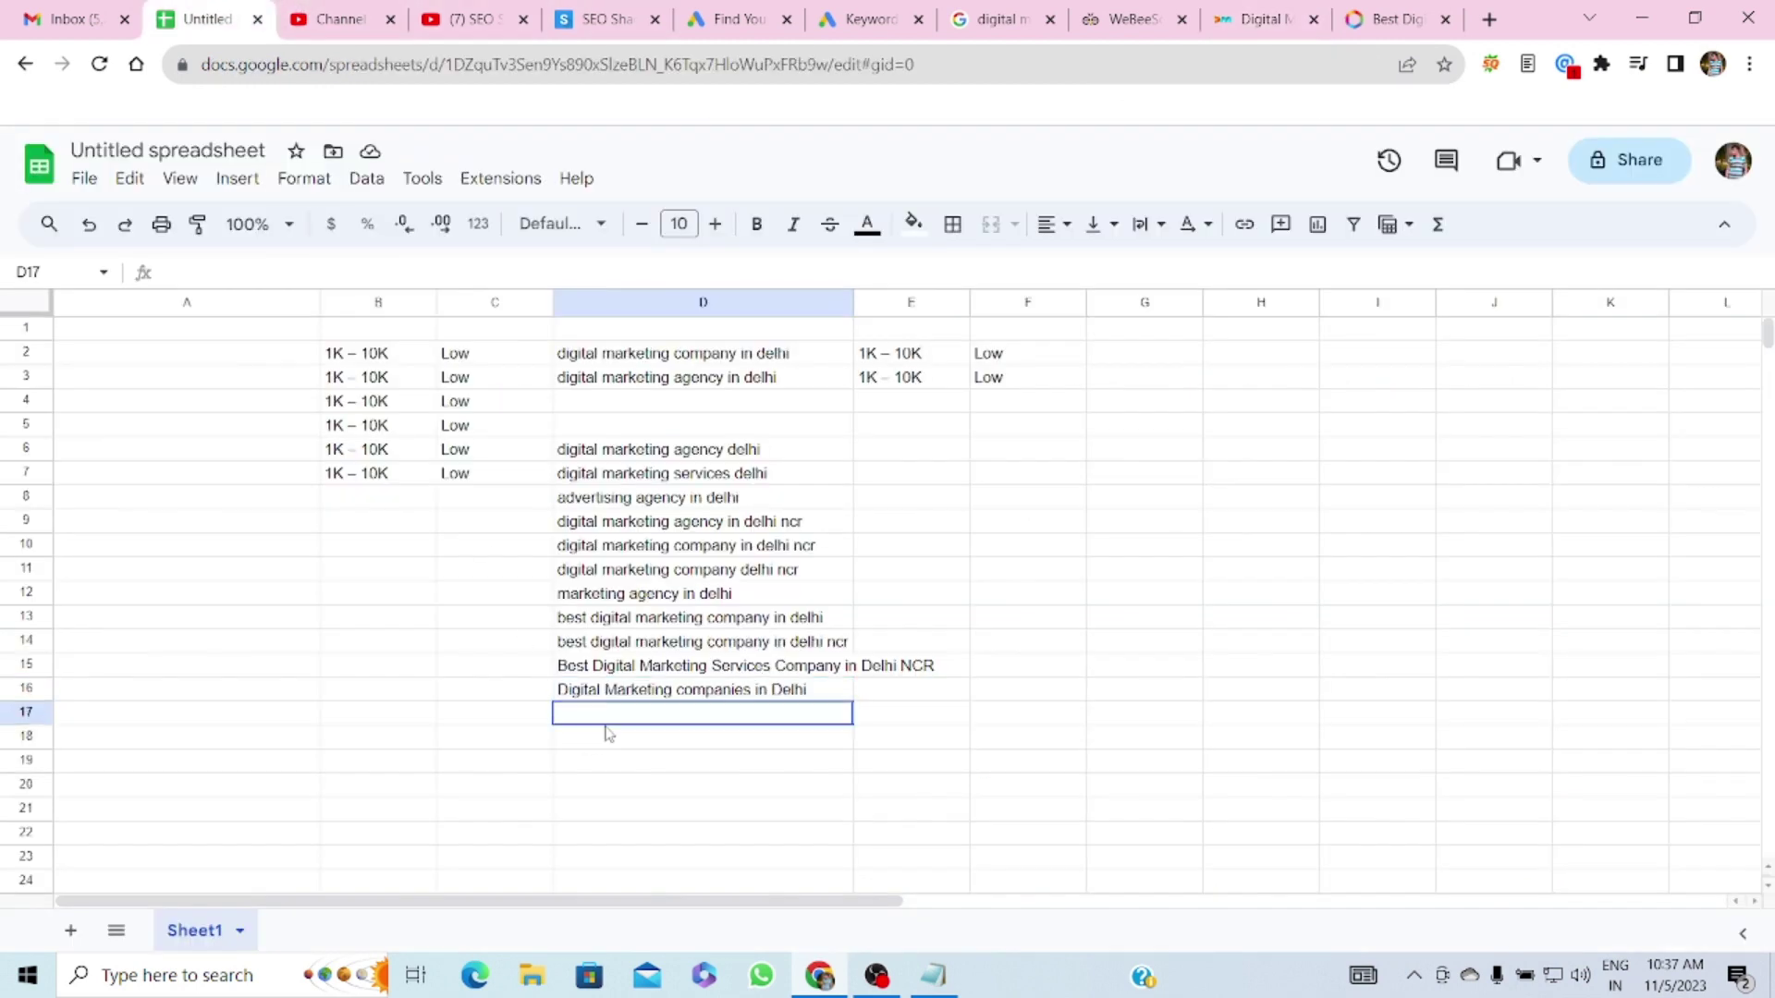
key("ctrl+v")
key("ctrl+shift+v")
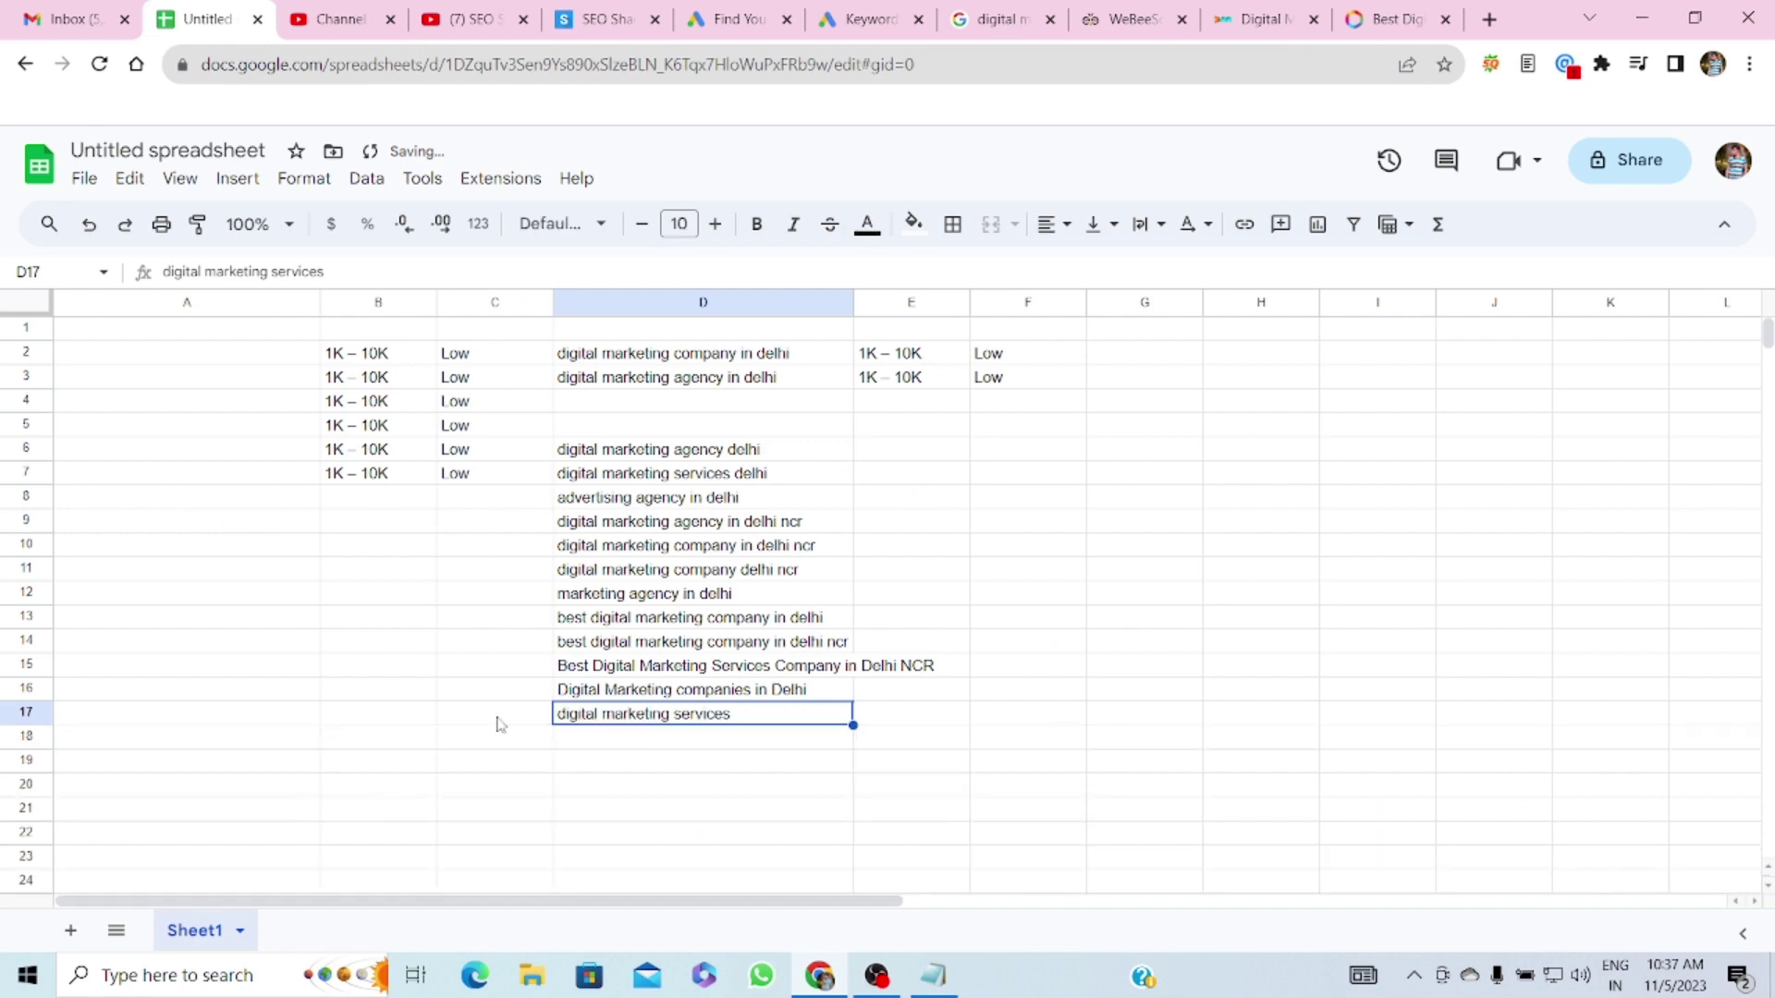
- Review the remaining Digital Markitors intro paragraphs and copy the phrase "digital marketing agency in Delhi NCR"
left_click(1244, 13)
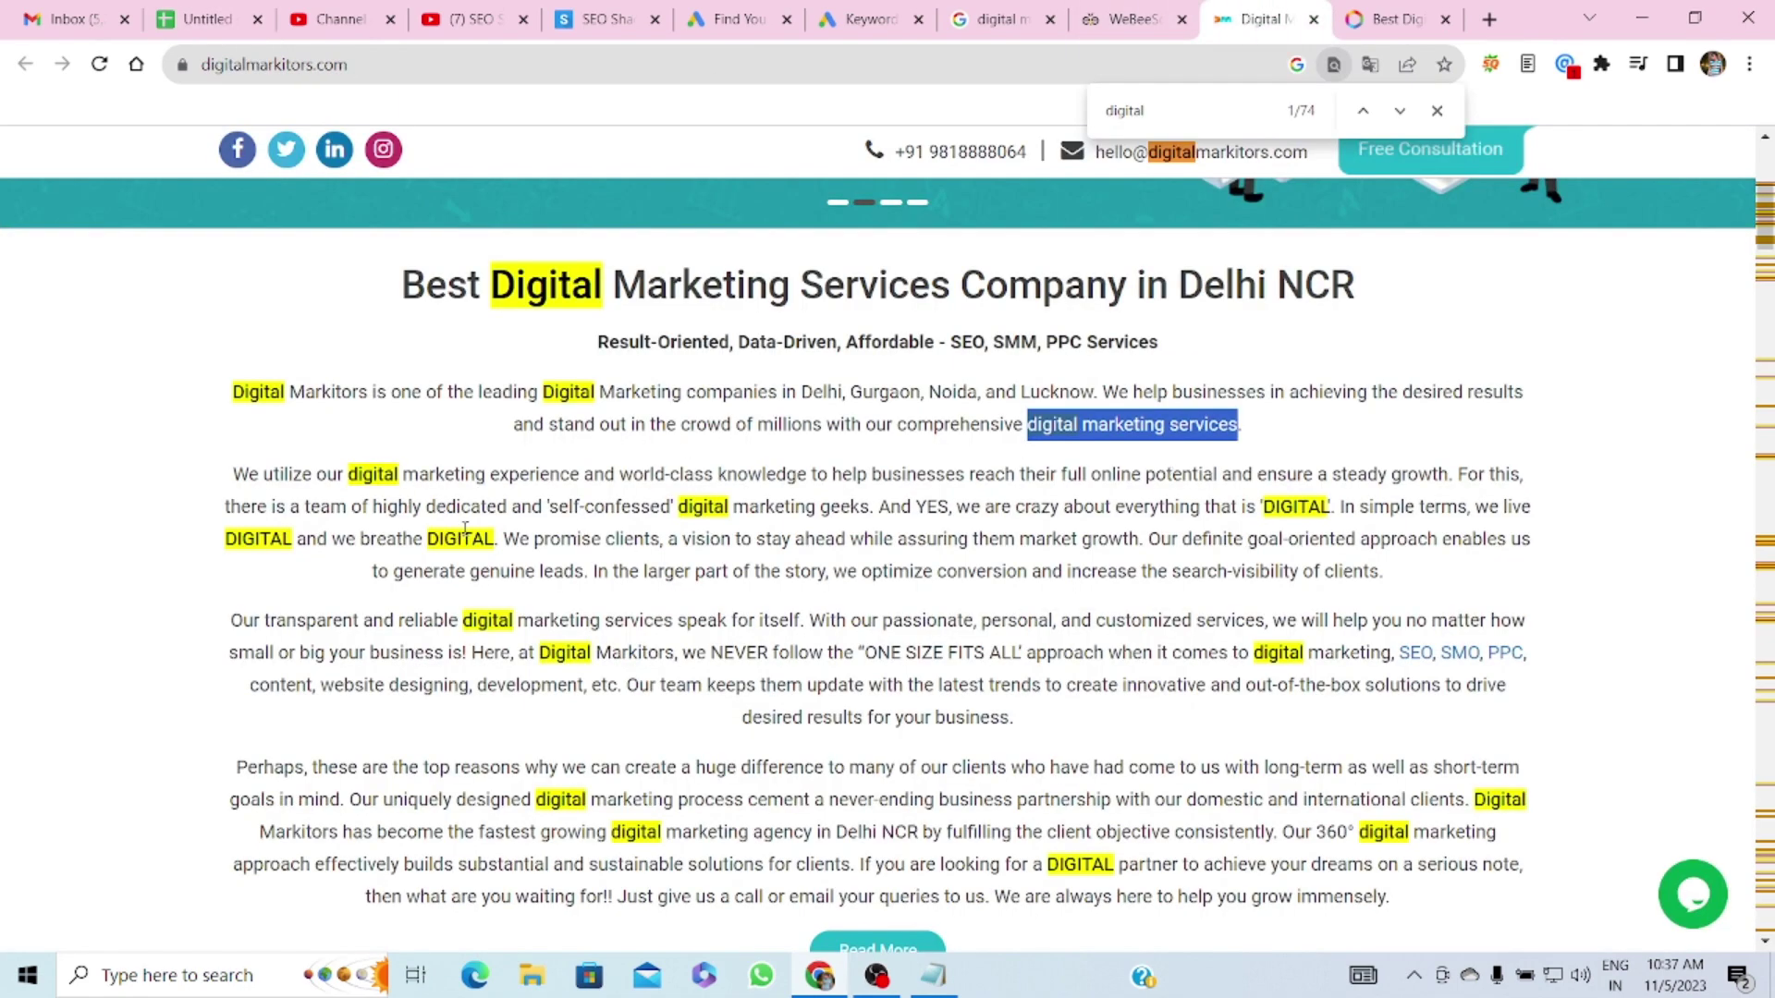
scroll(1159, 574, "down", 1)
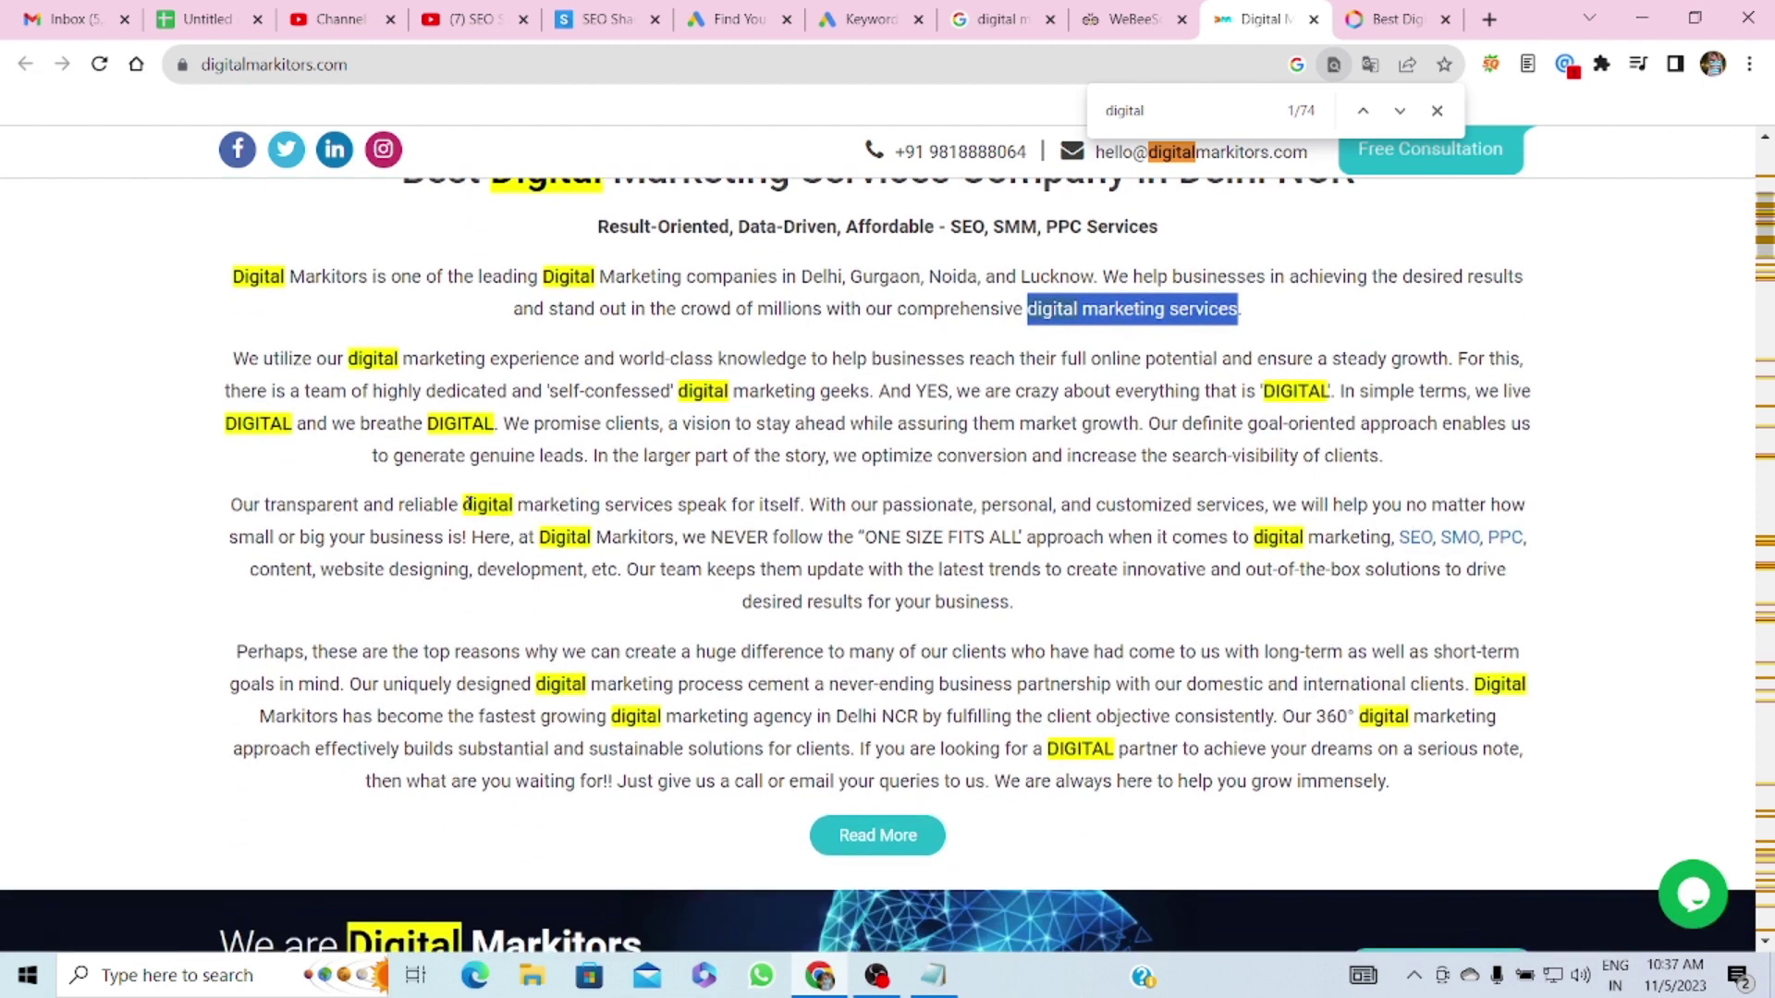
left_click_drag(465, 503, 570, 505)
scroll(1105, 531, "down", 2)
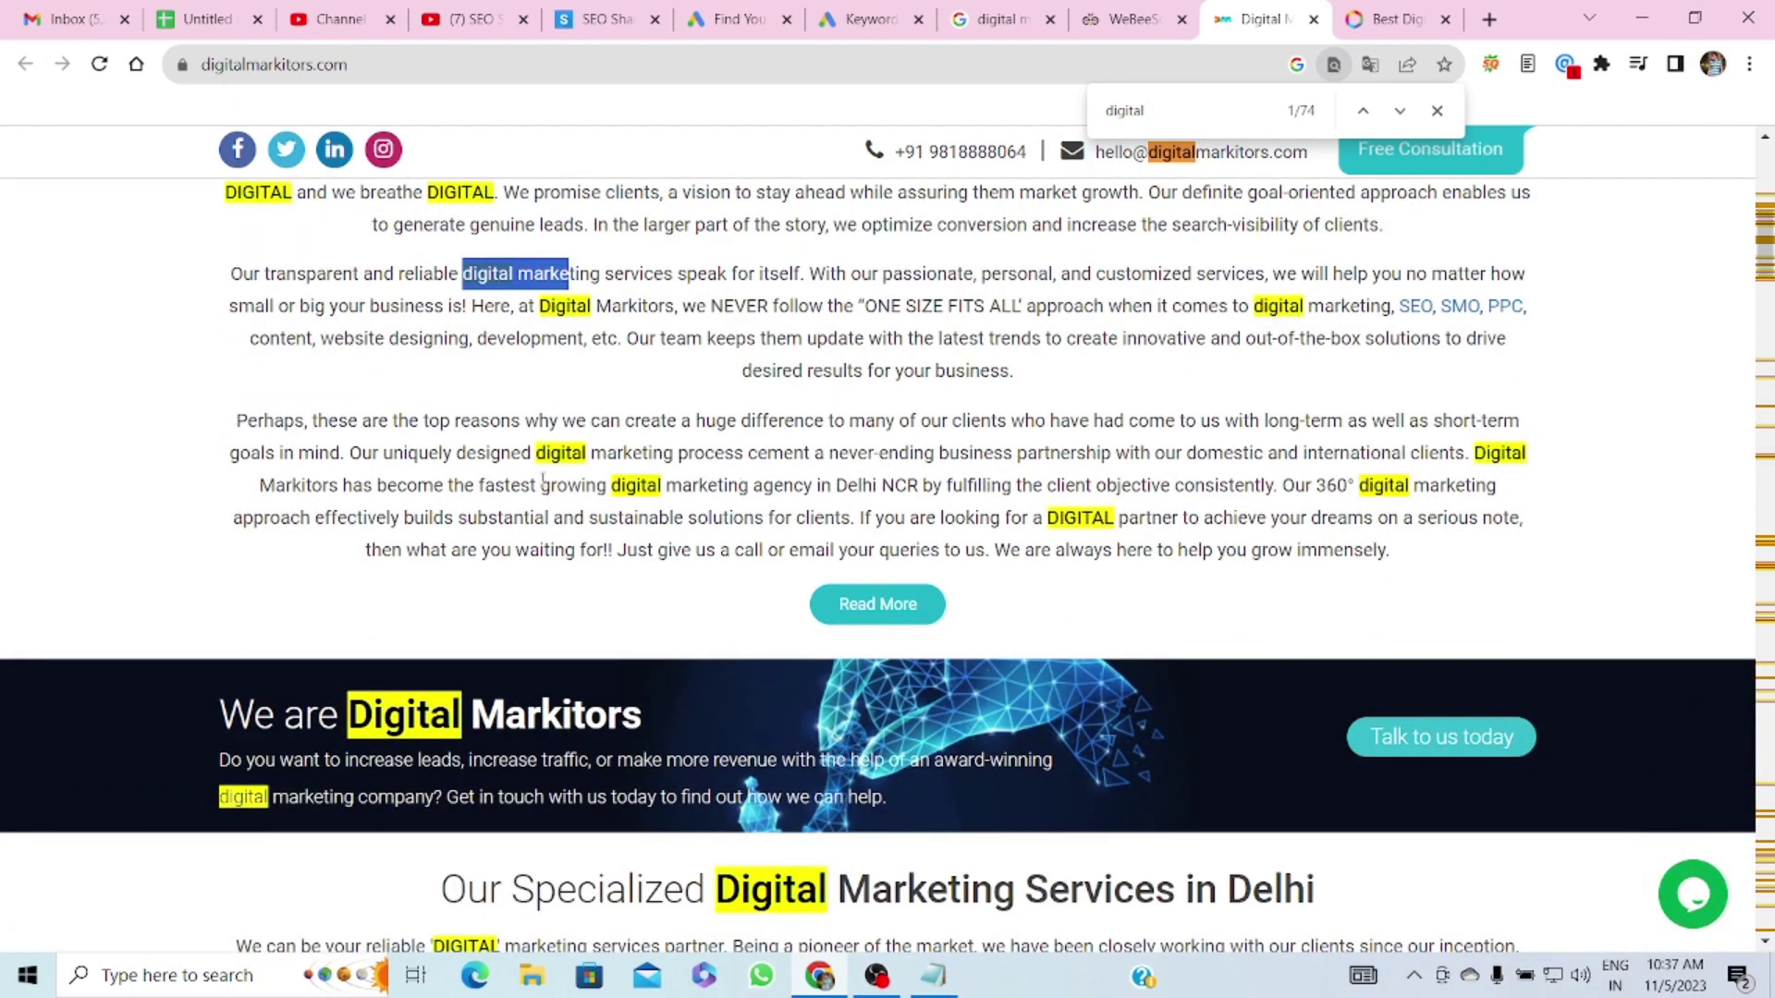
left_click_drag(610, 485, 923, 485)
key("ctrl+c")
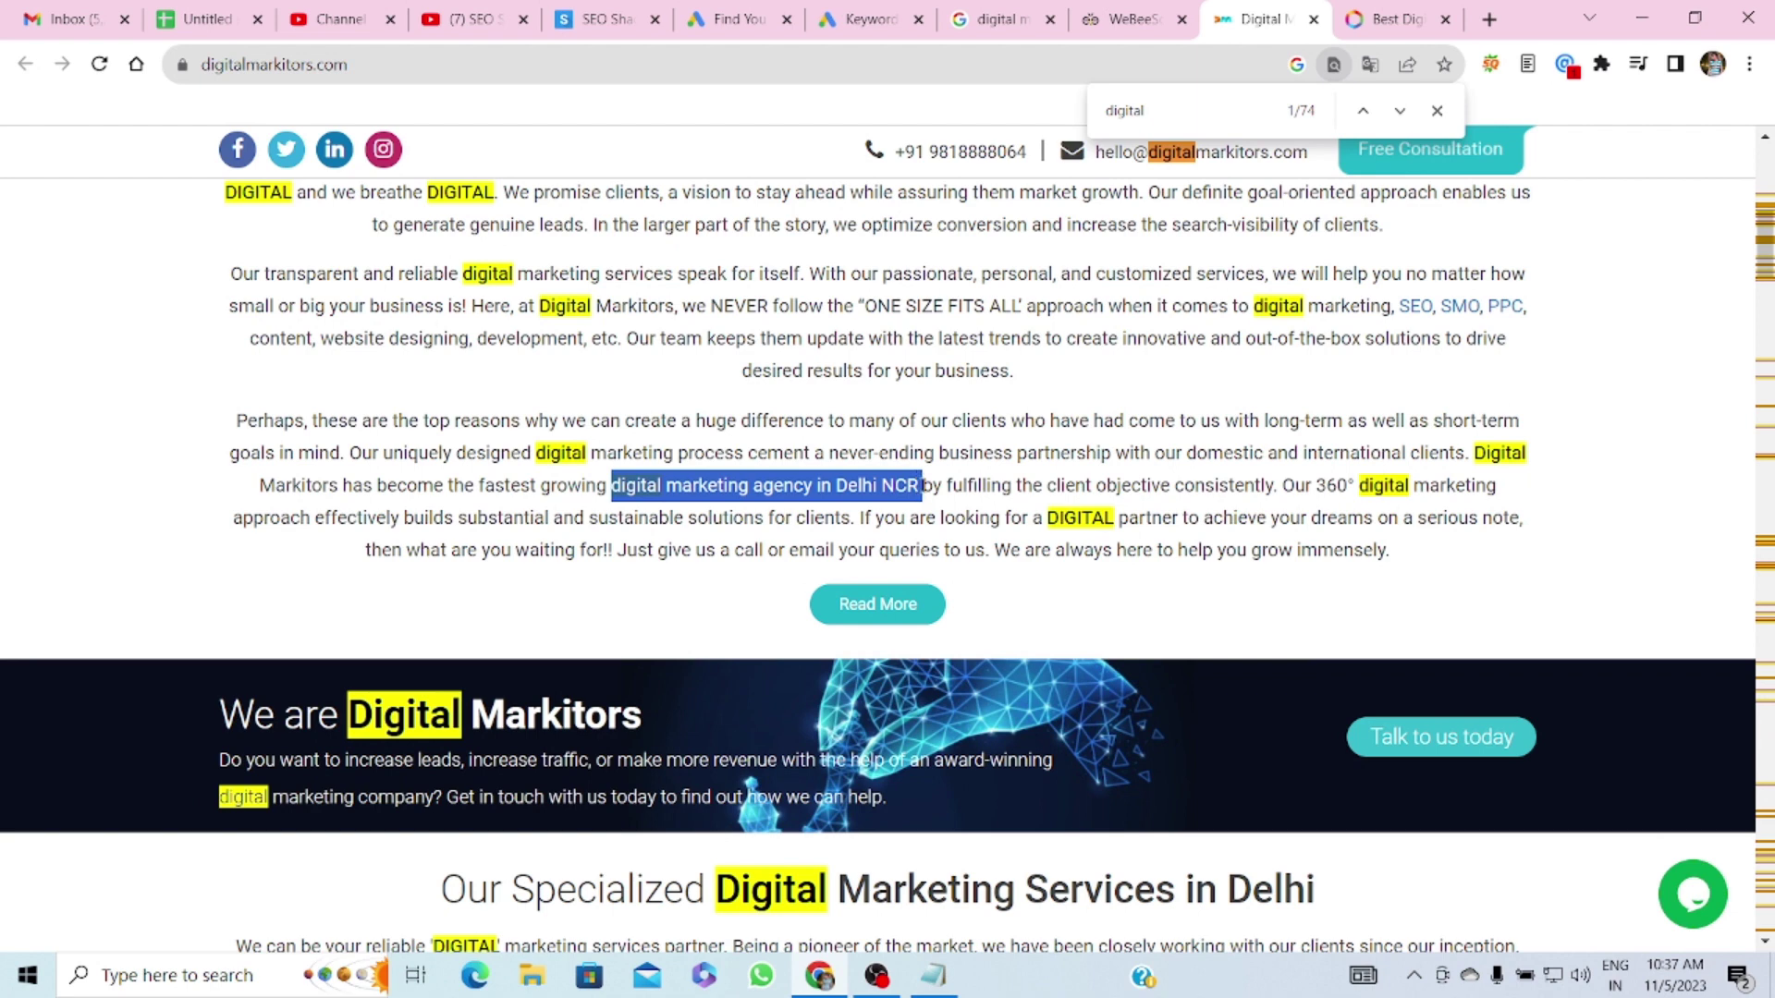
- Search the keyword sheet for "digital marketing agency in Delhi NCR" and add the phrase to cell D18 without formatting
key("ctrl+2")
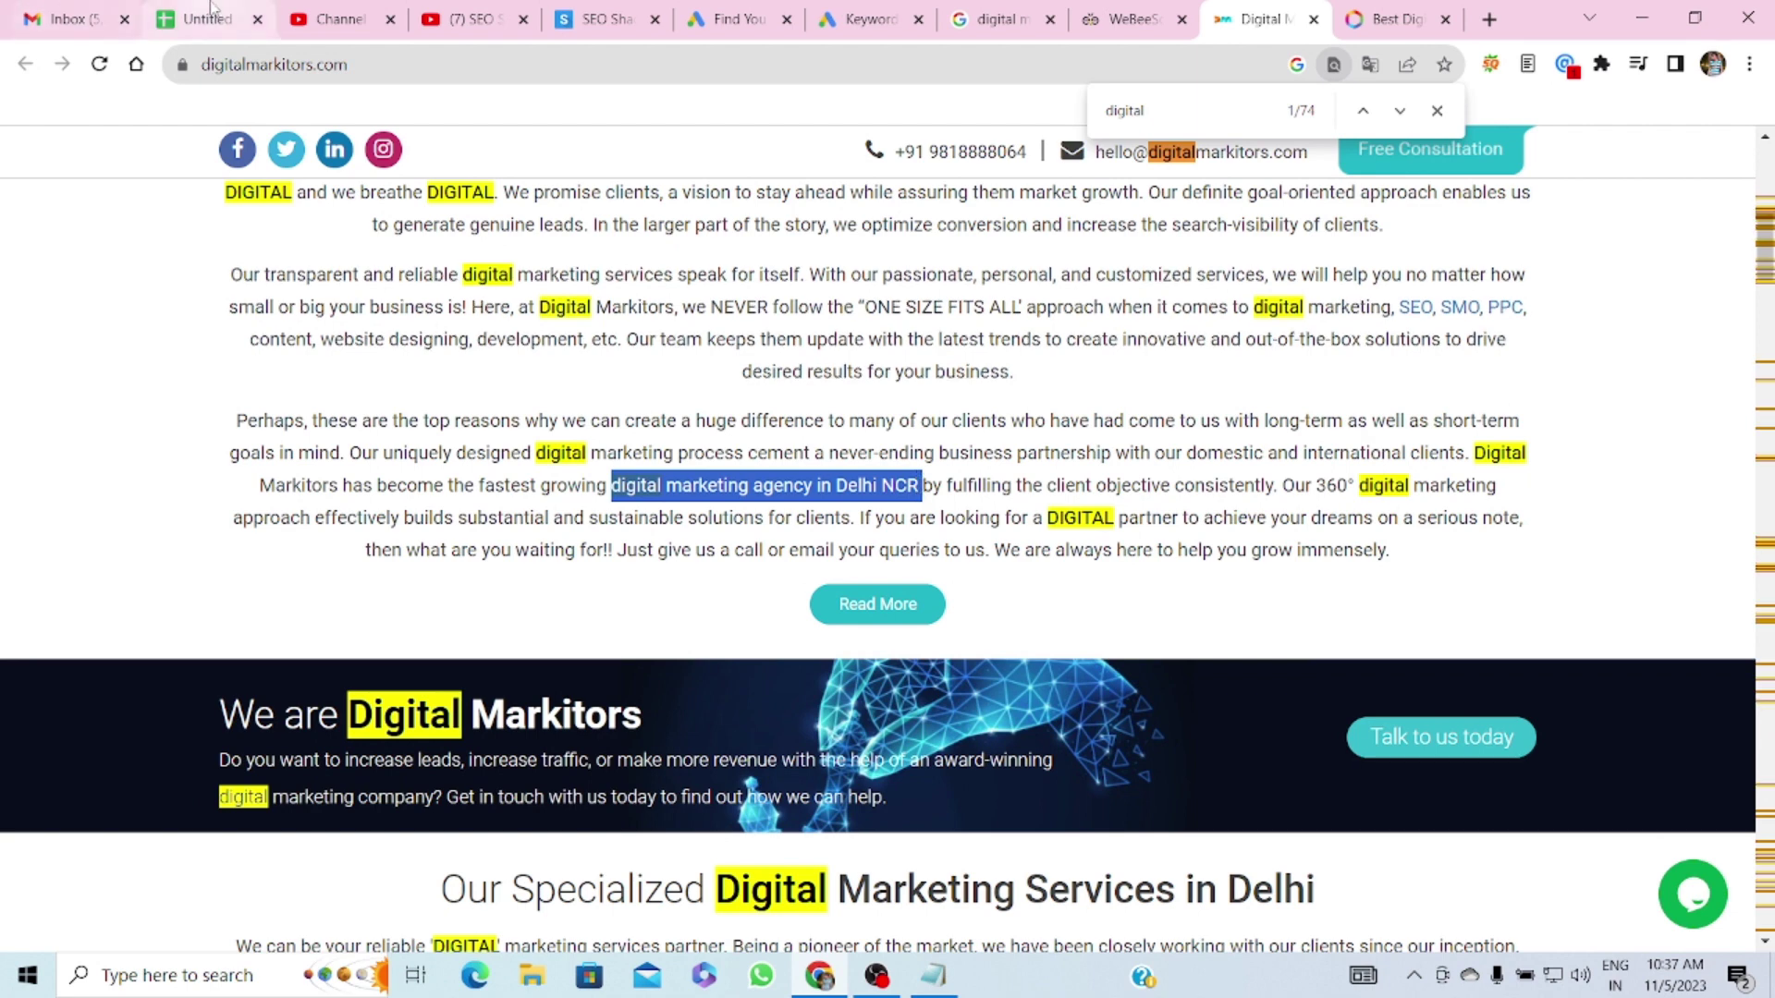
key("ctrl+f")
key("ctrl+v")
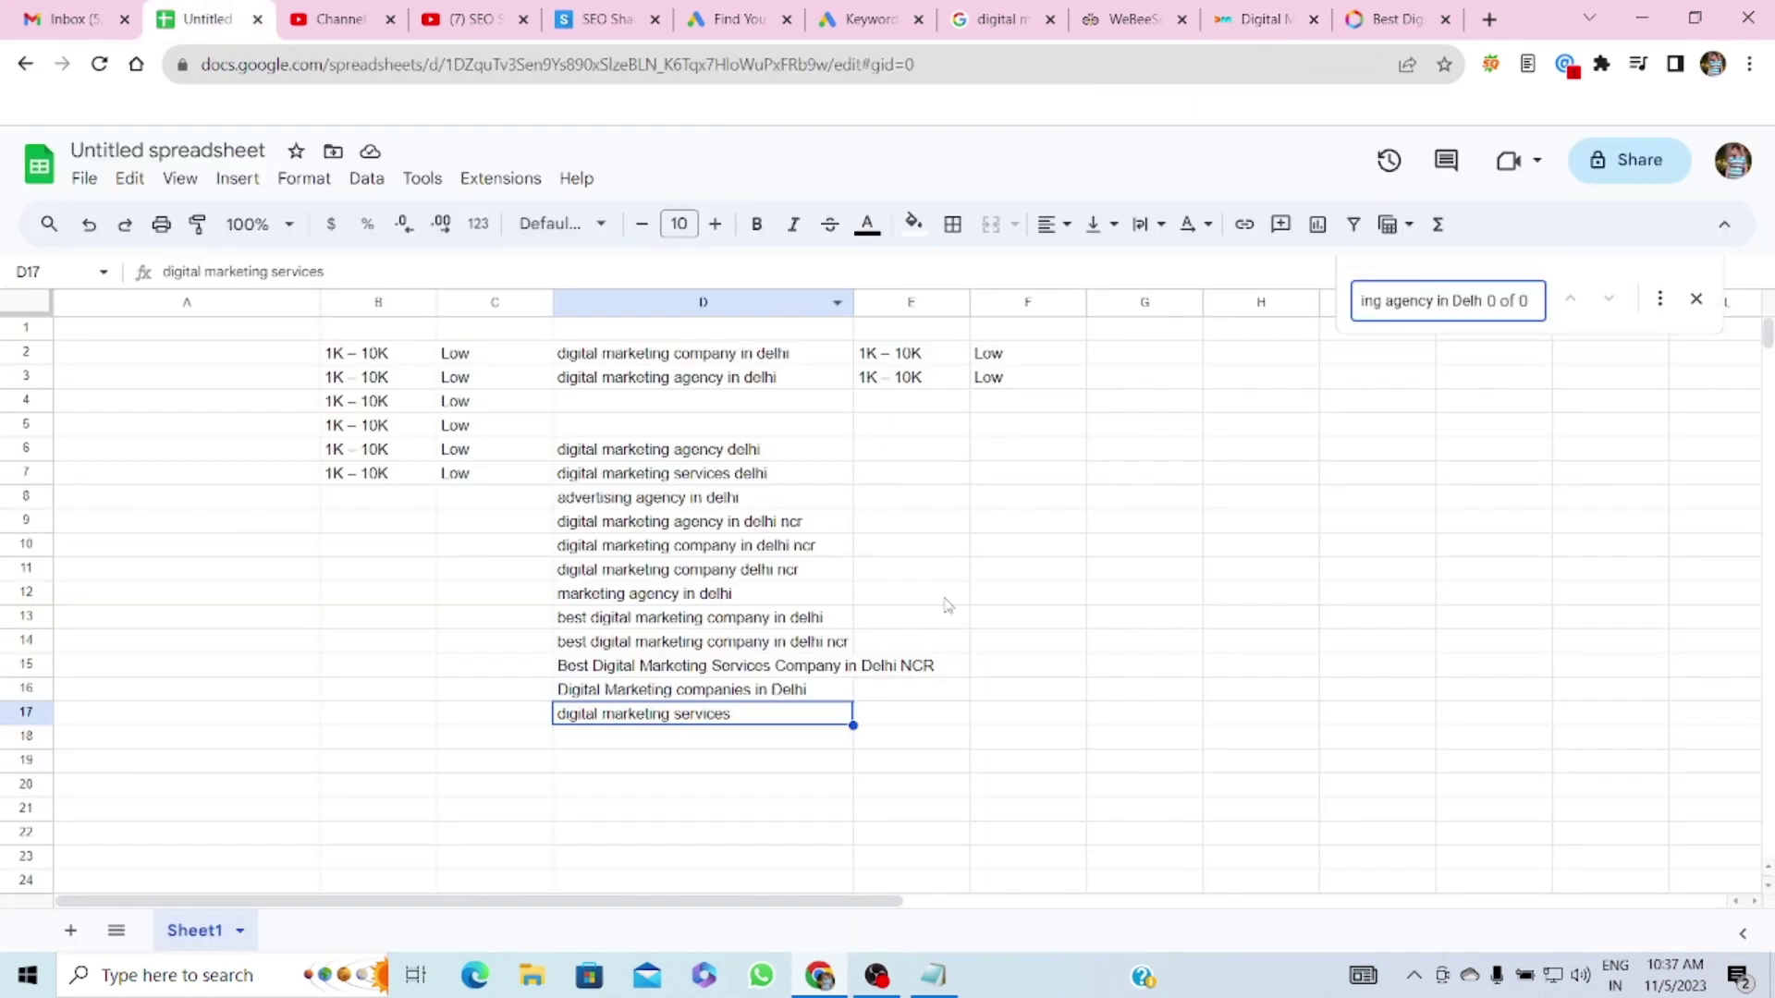
left_click(697, 746)
key("ctrl+v")
key("ctrl+shift+v")
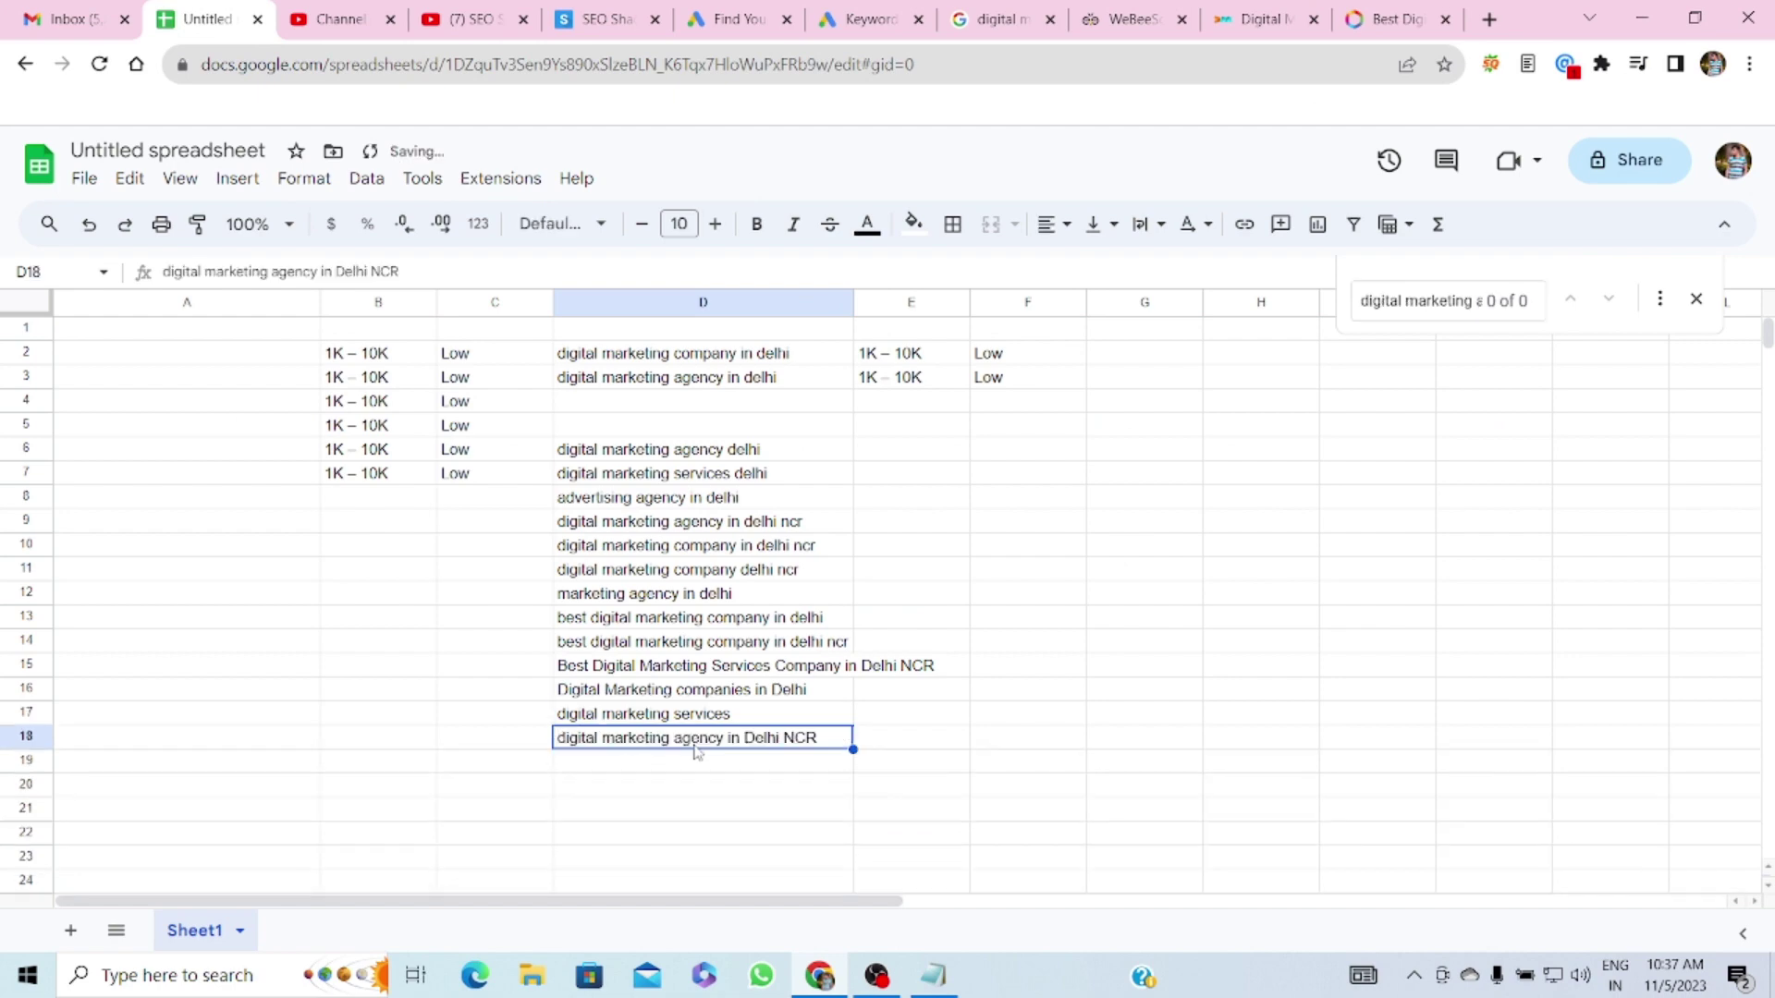
- Copy "Digital Marketing Services in Delhi" from the "Our Specialized" section heading on the Digital Markitors page
left_click(1259, 19)
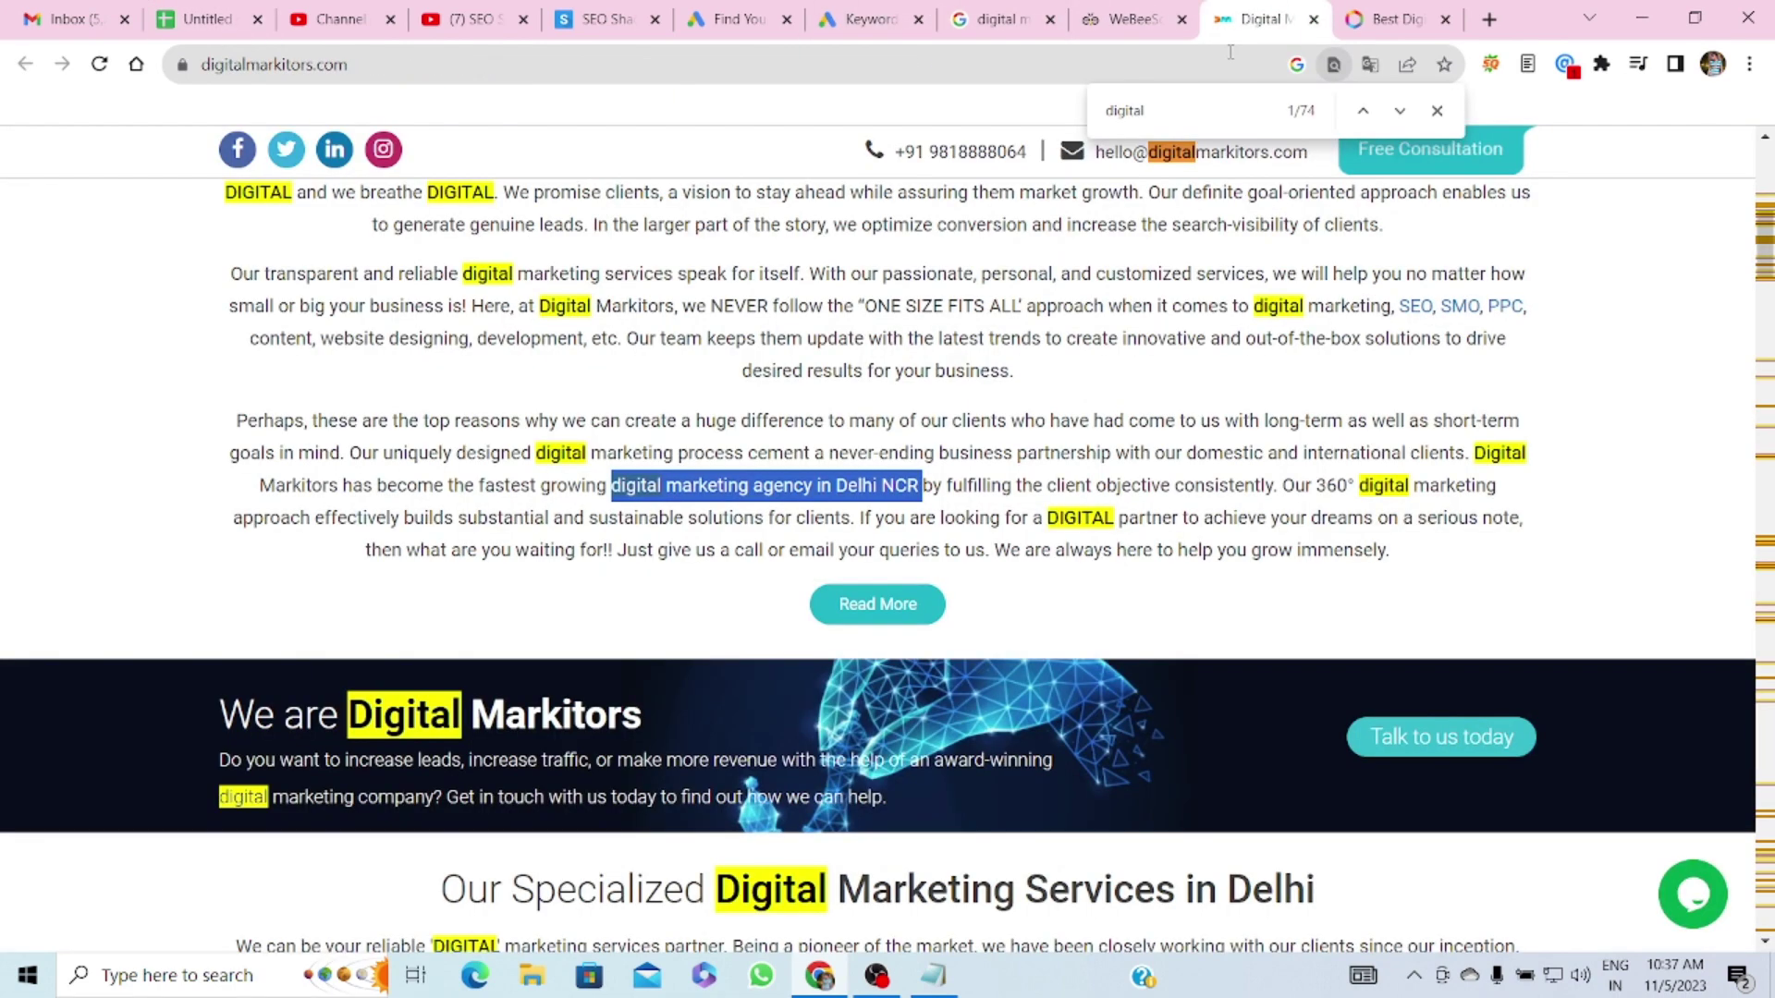
scroll(937, 442, "down", 4)
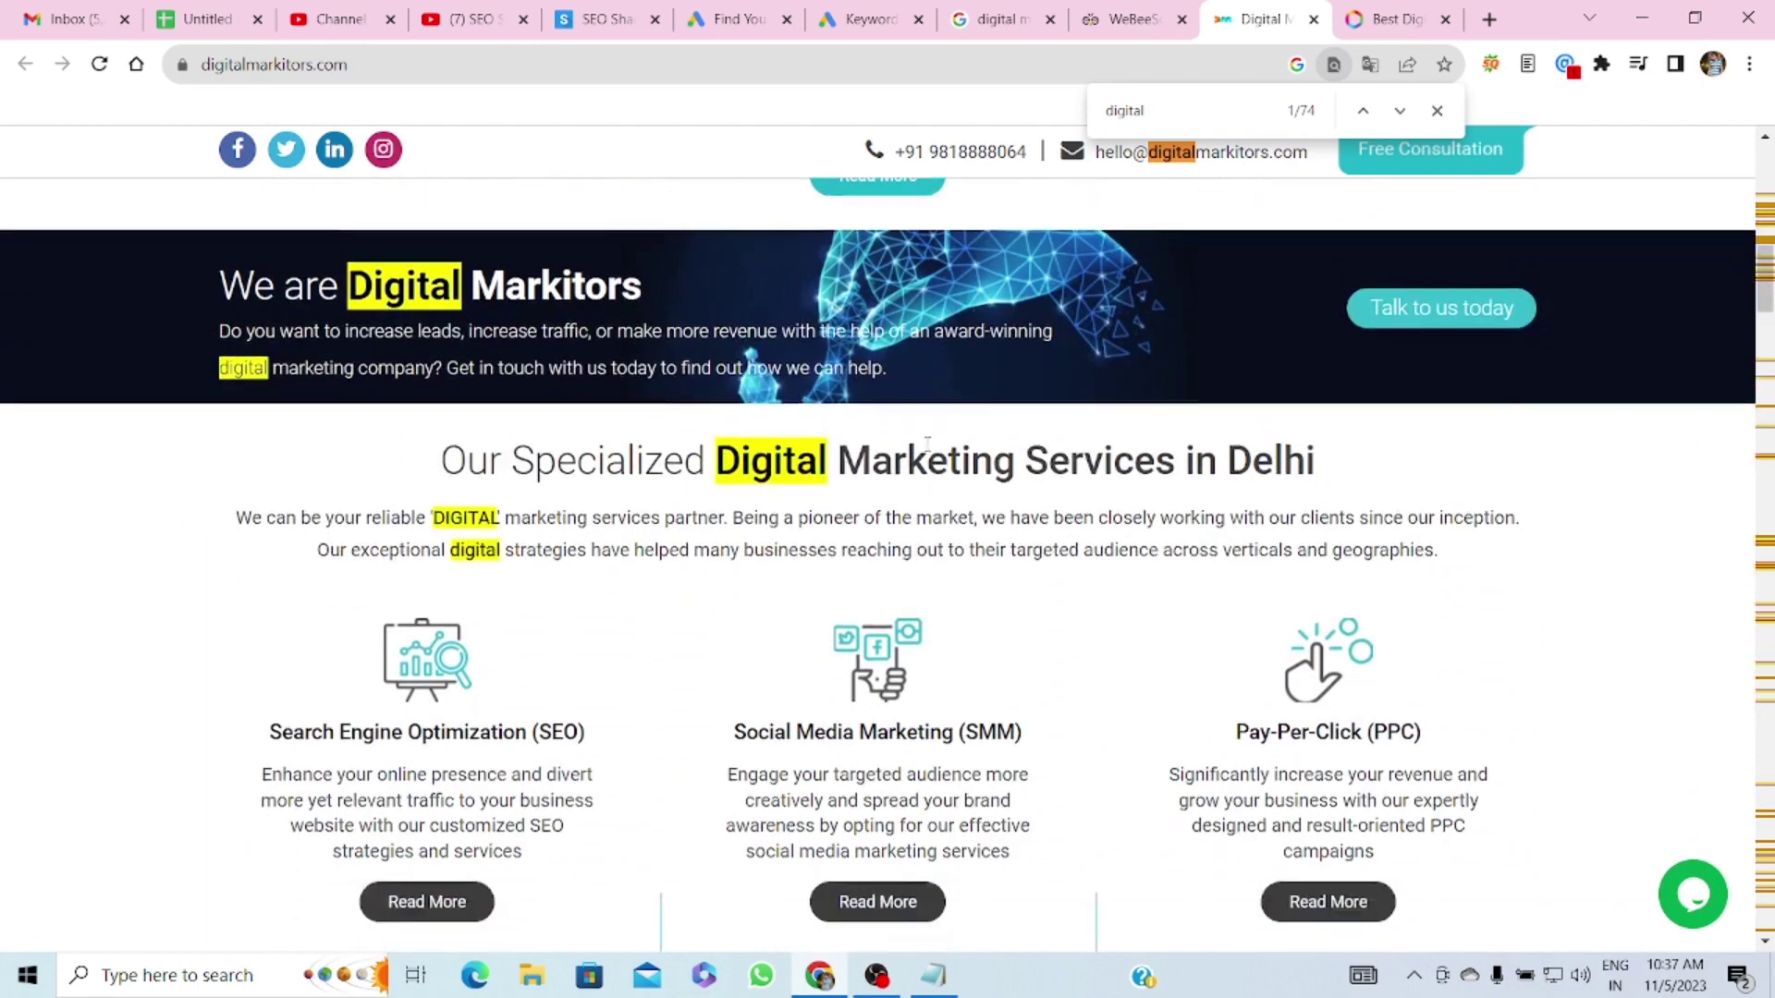
left_click_drag(727, 428, 1322, 435)
key("ctrl+c")
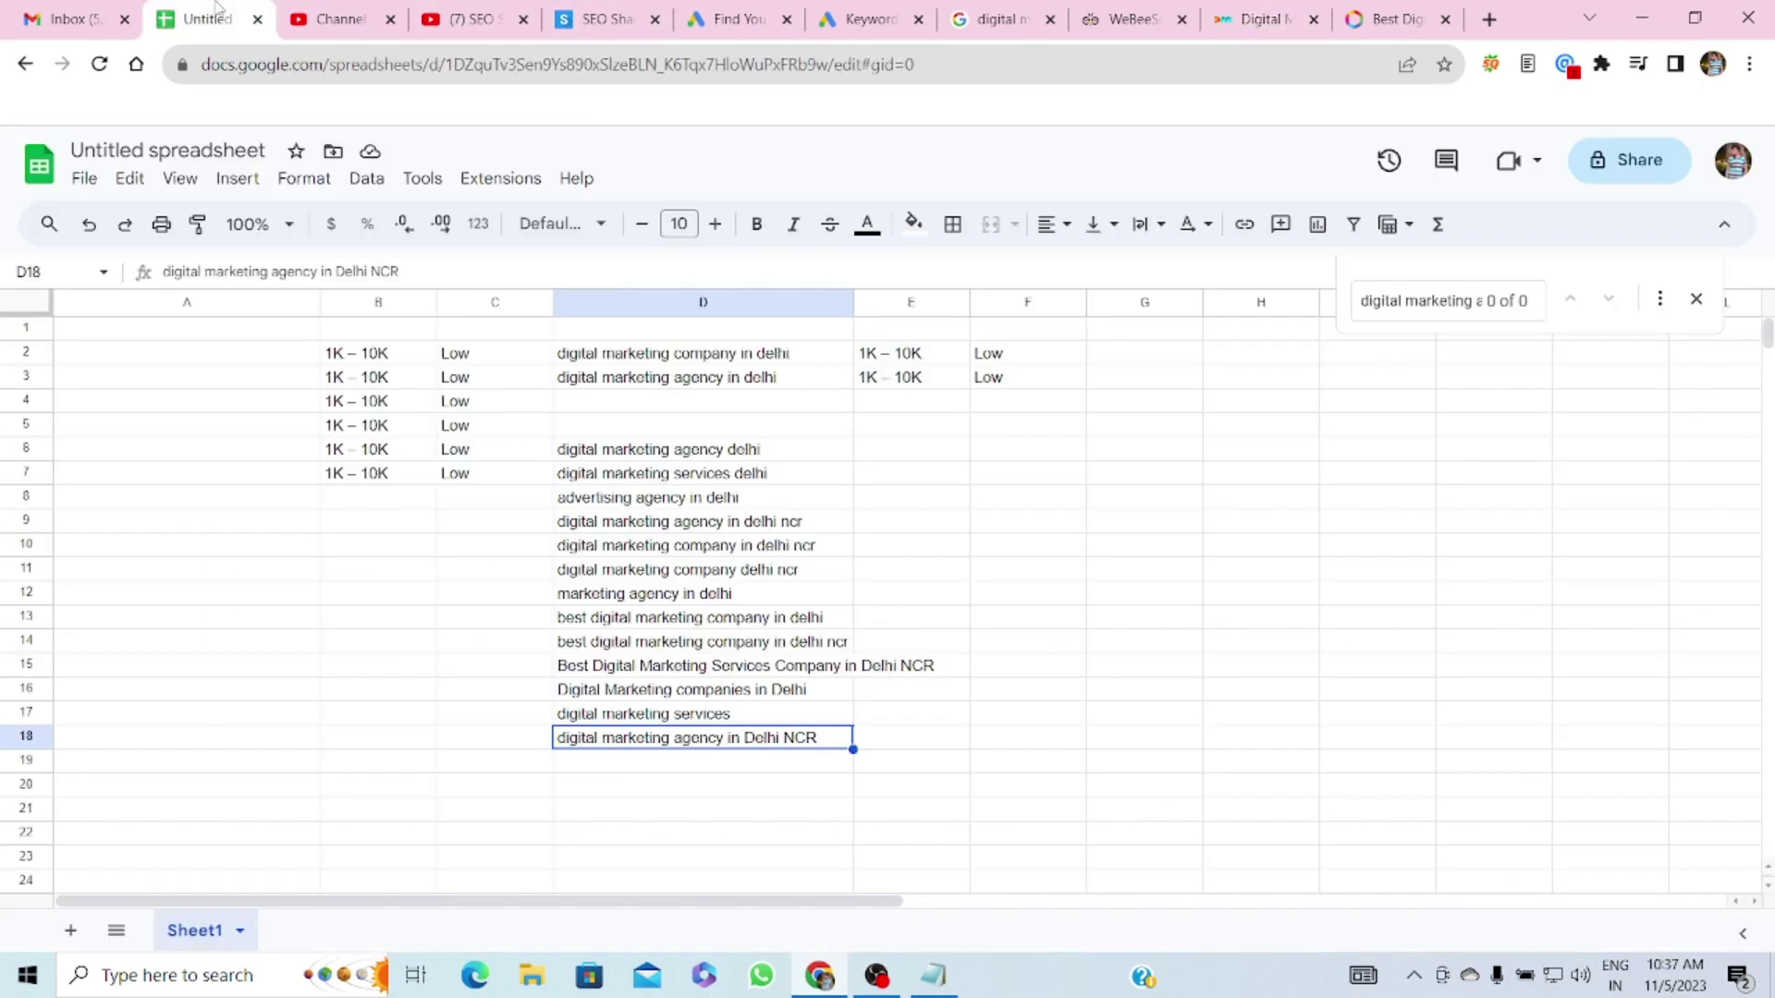
- Search the keyword sheet for "Digital Marketing Services in Delhi", add it unformatted to cell D19 and close the search
left_click(208, 18)
key("ctrl+f")
key("ctrl+v")
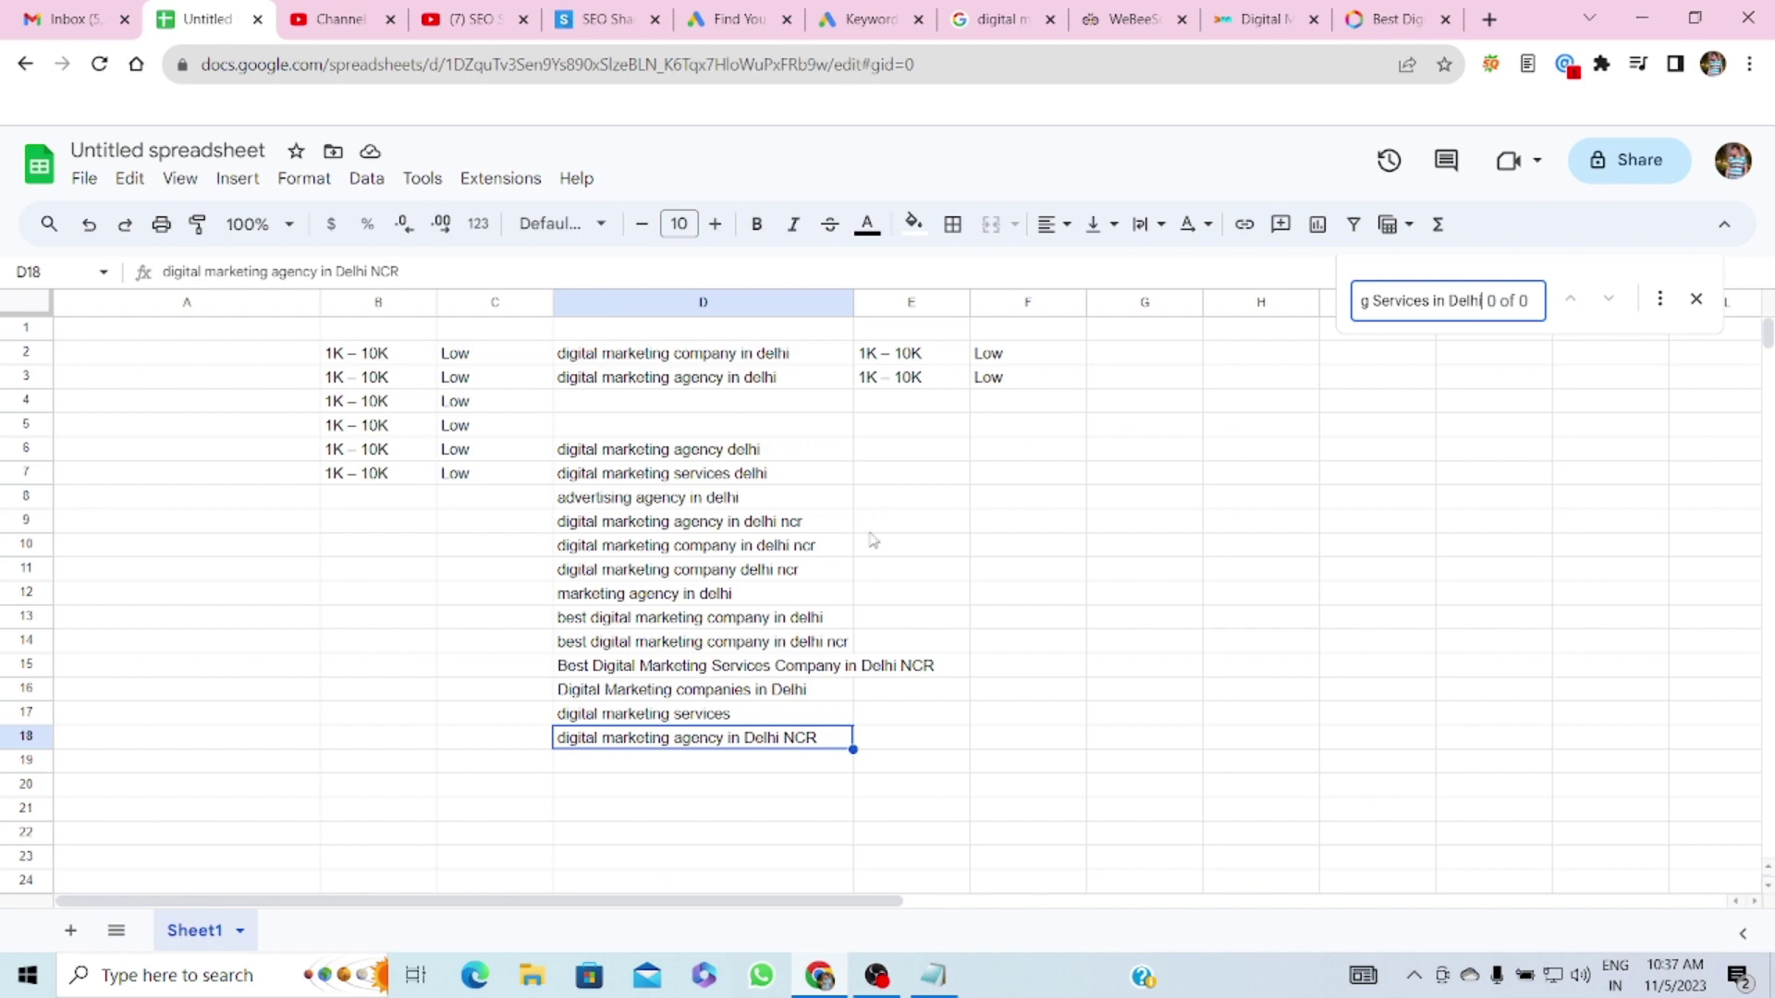
left_click(623, 768)
key("ctrl+v")
key("ctrl+shift+v")
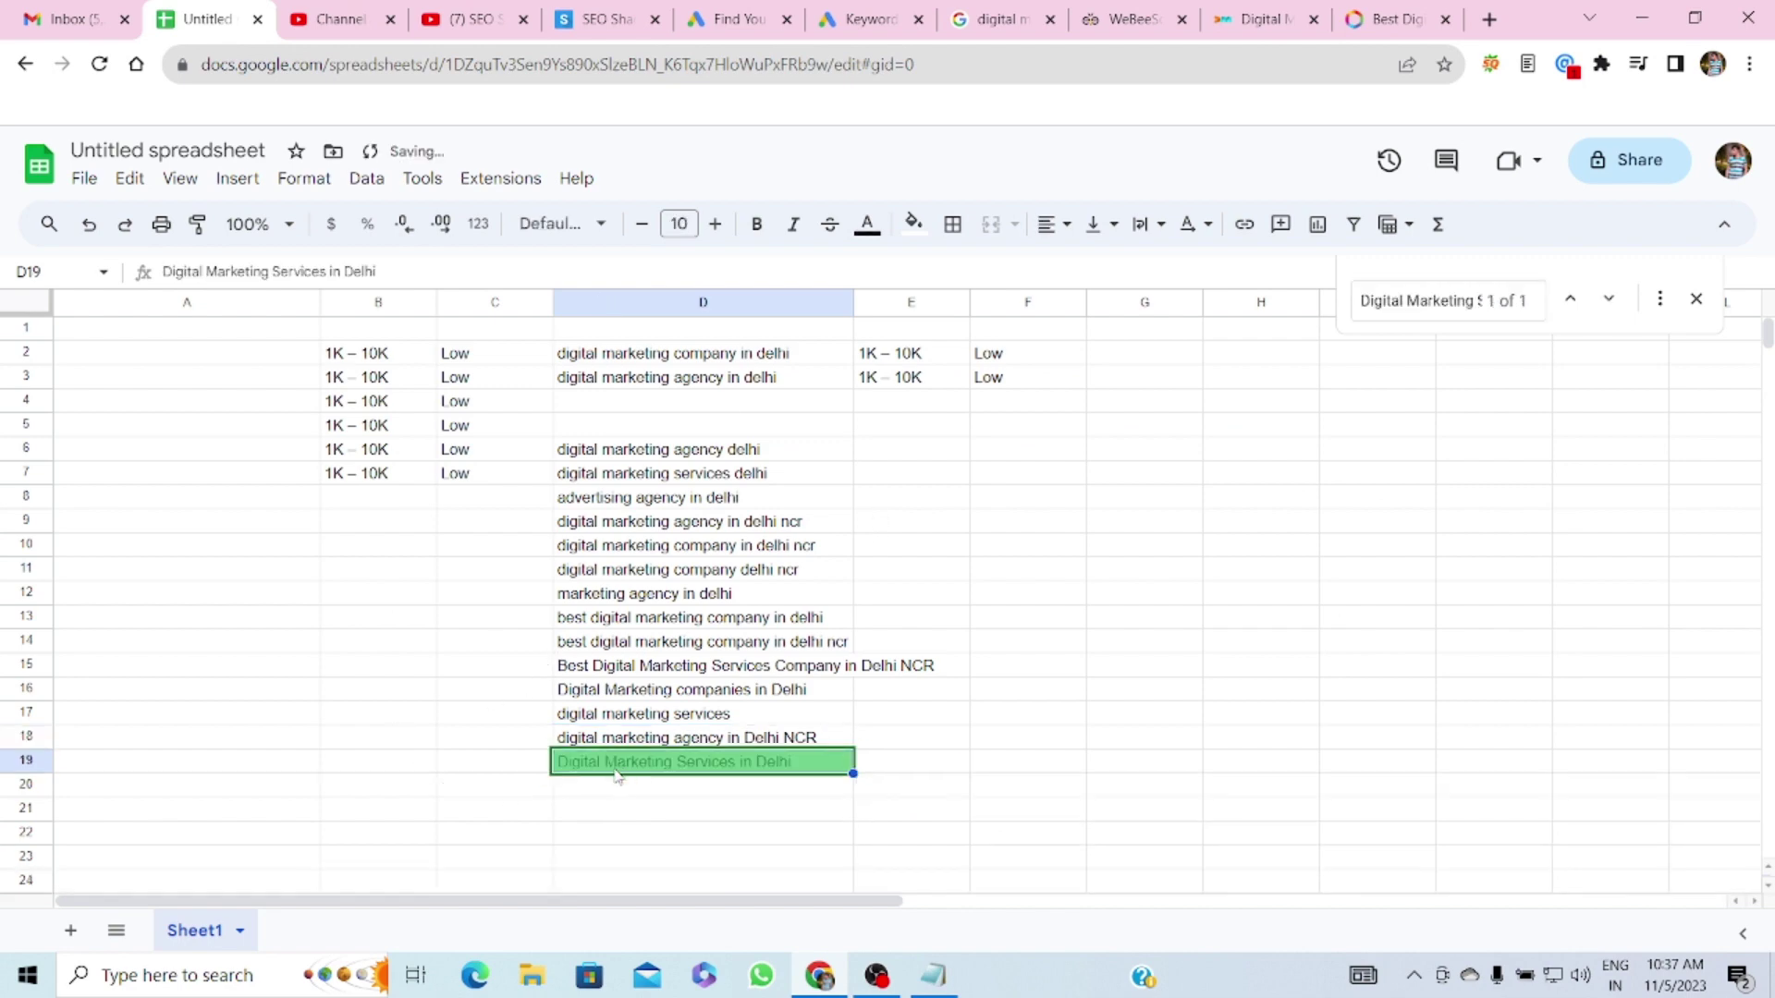
left_click(1696, 301)
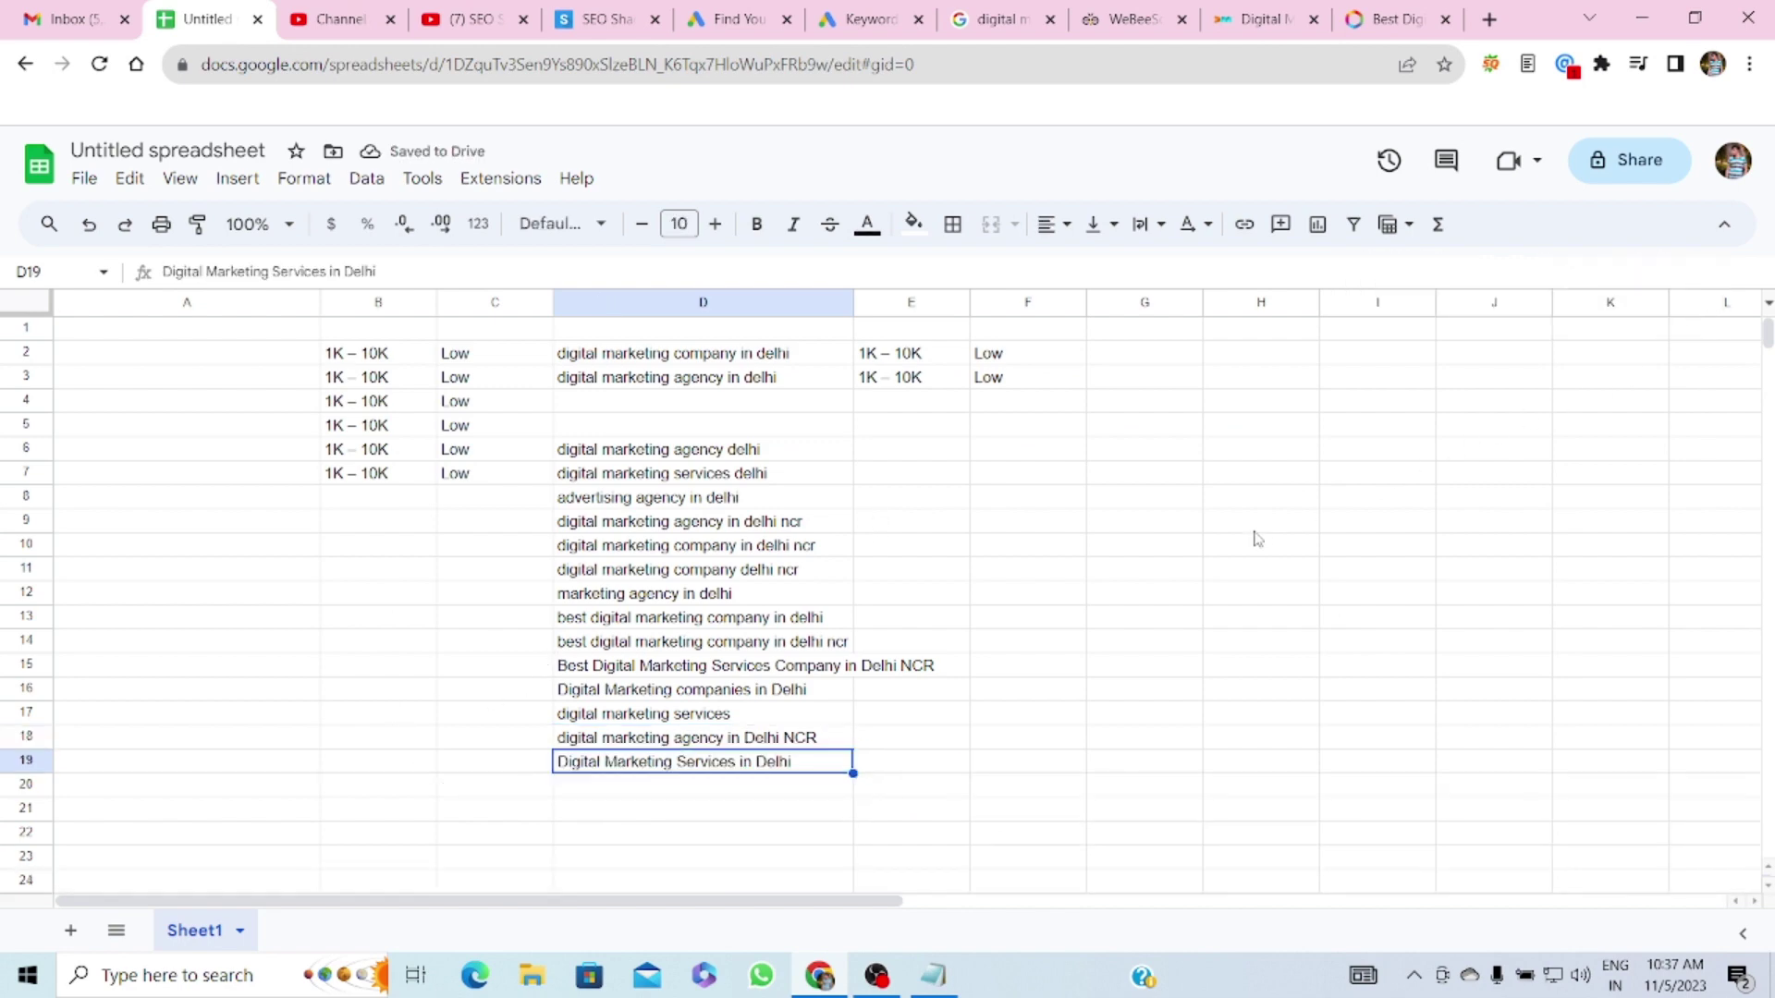
- Copy "top digital marketing company in Delhi NCR" from the Digital Markitors "How We Work" text into cell D20 of the spreadsheet
key("ctrl+Tab")
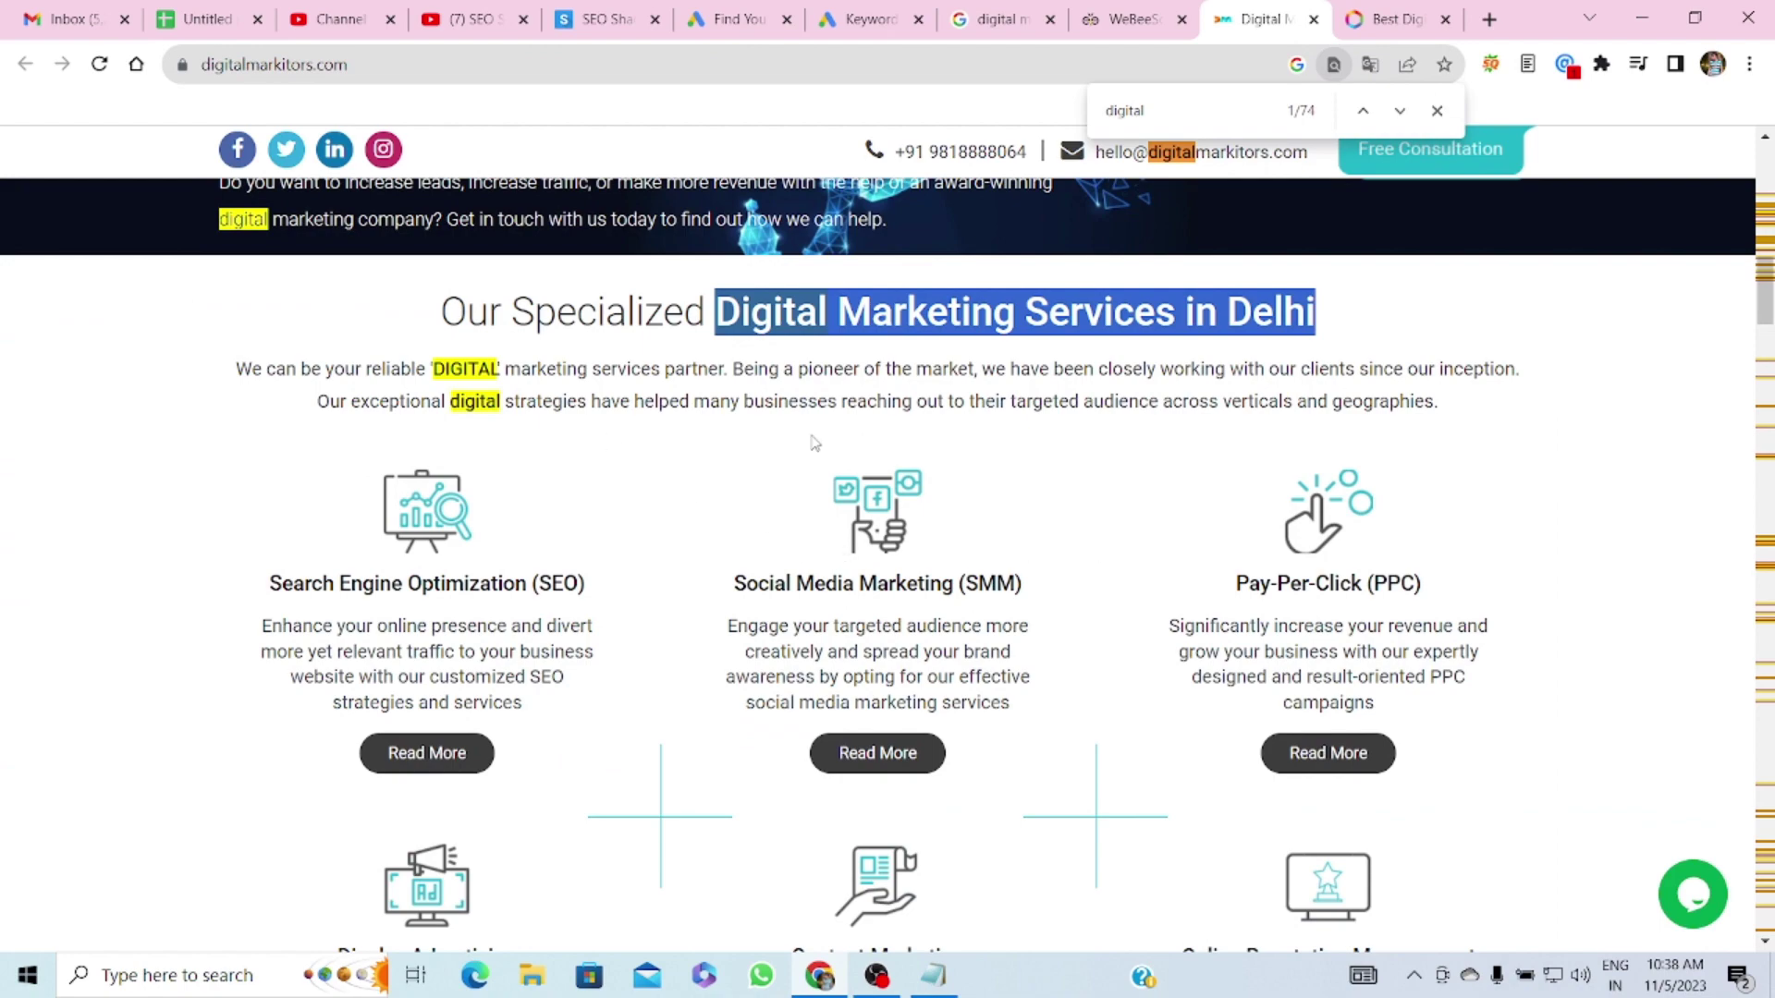
scroll(1206, 442, "down", 12)
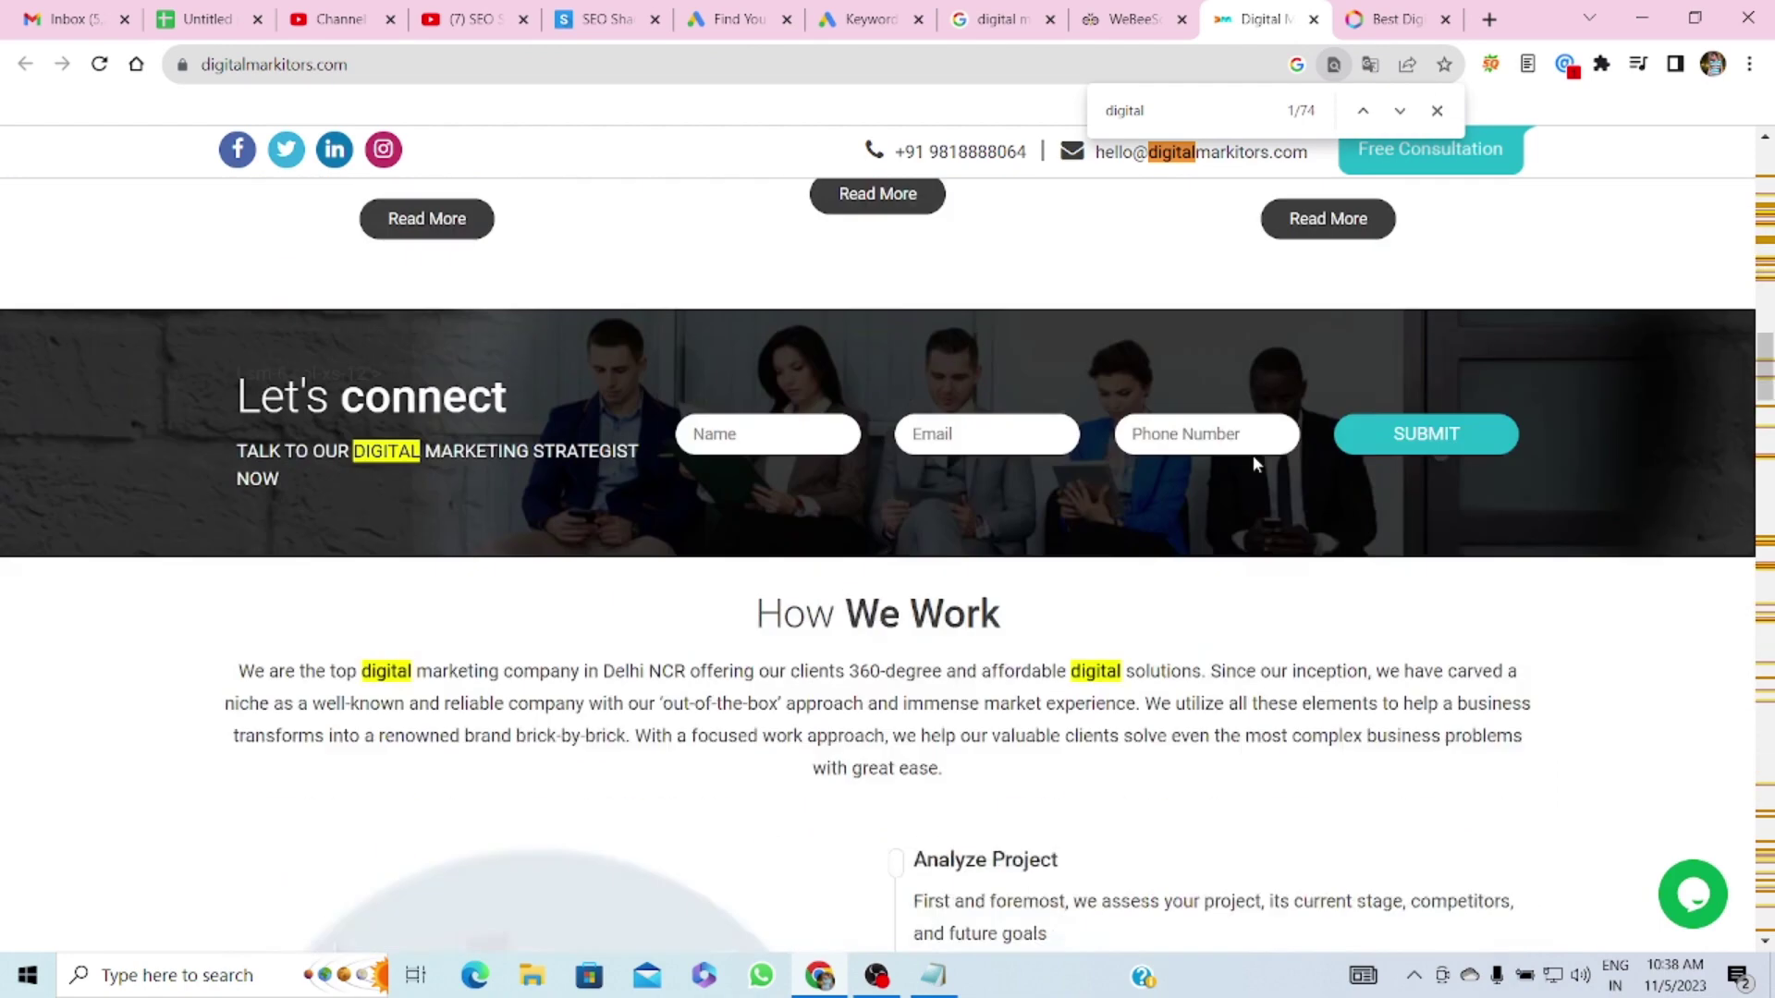
scroll(656, 468, "up", 1)
scroll(573, 485, "down", 1)
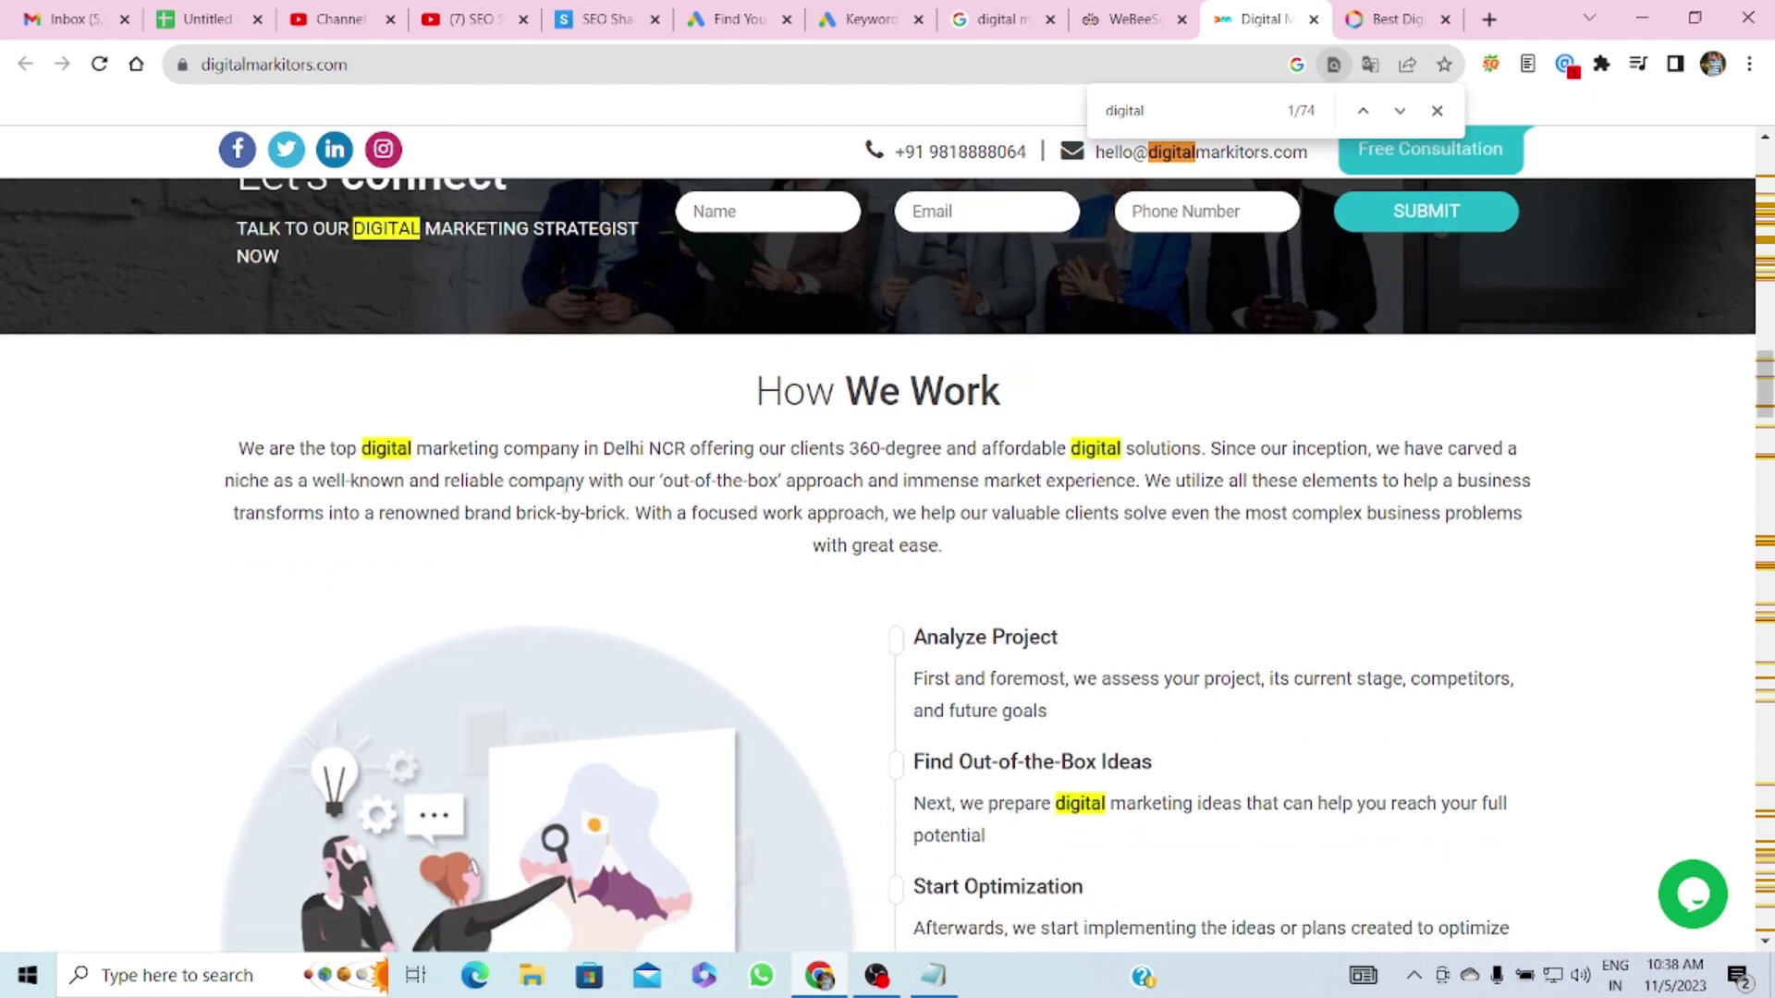
left_click_drag(331, 449, 685, 443)
key("ctrl+c")
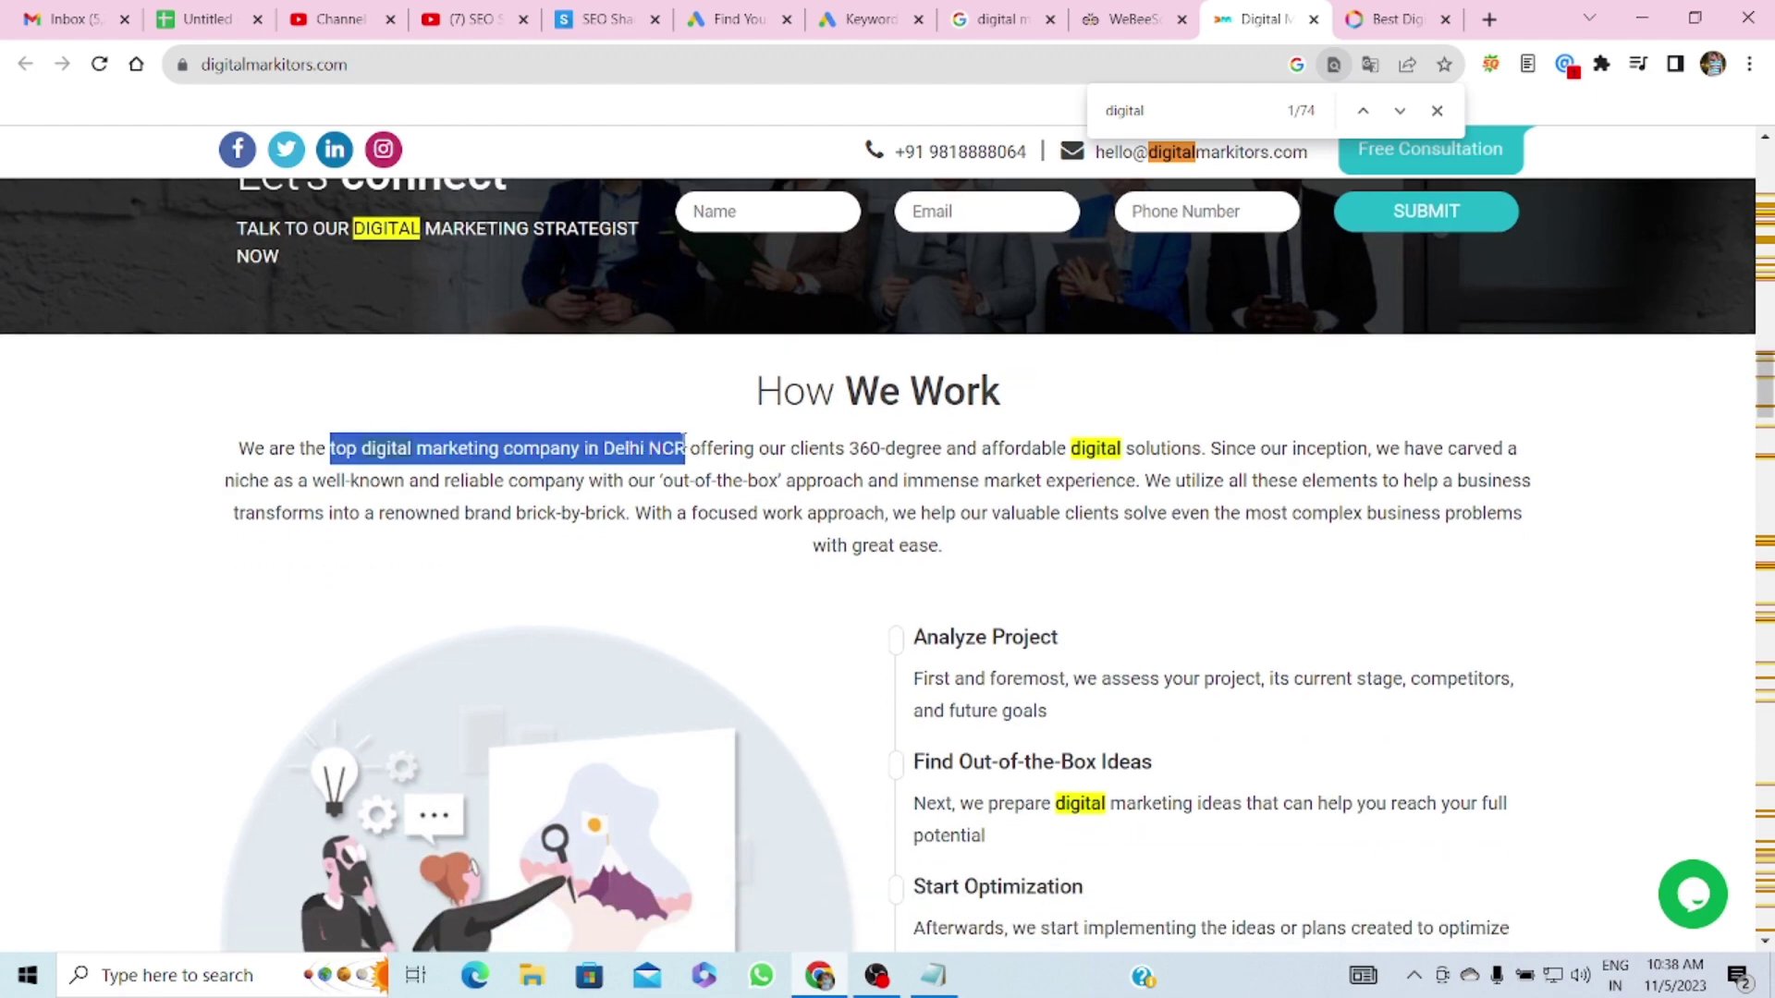
left_click(189, 19)
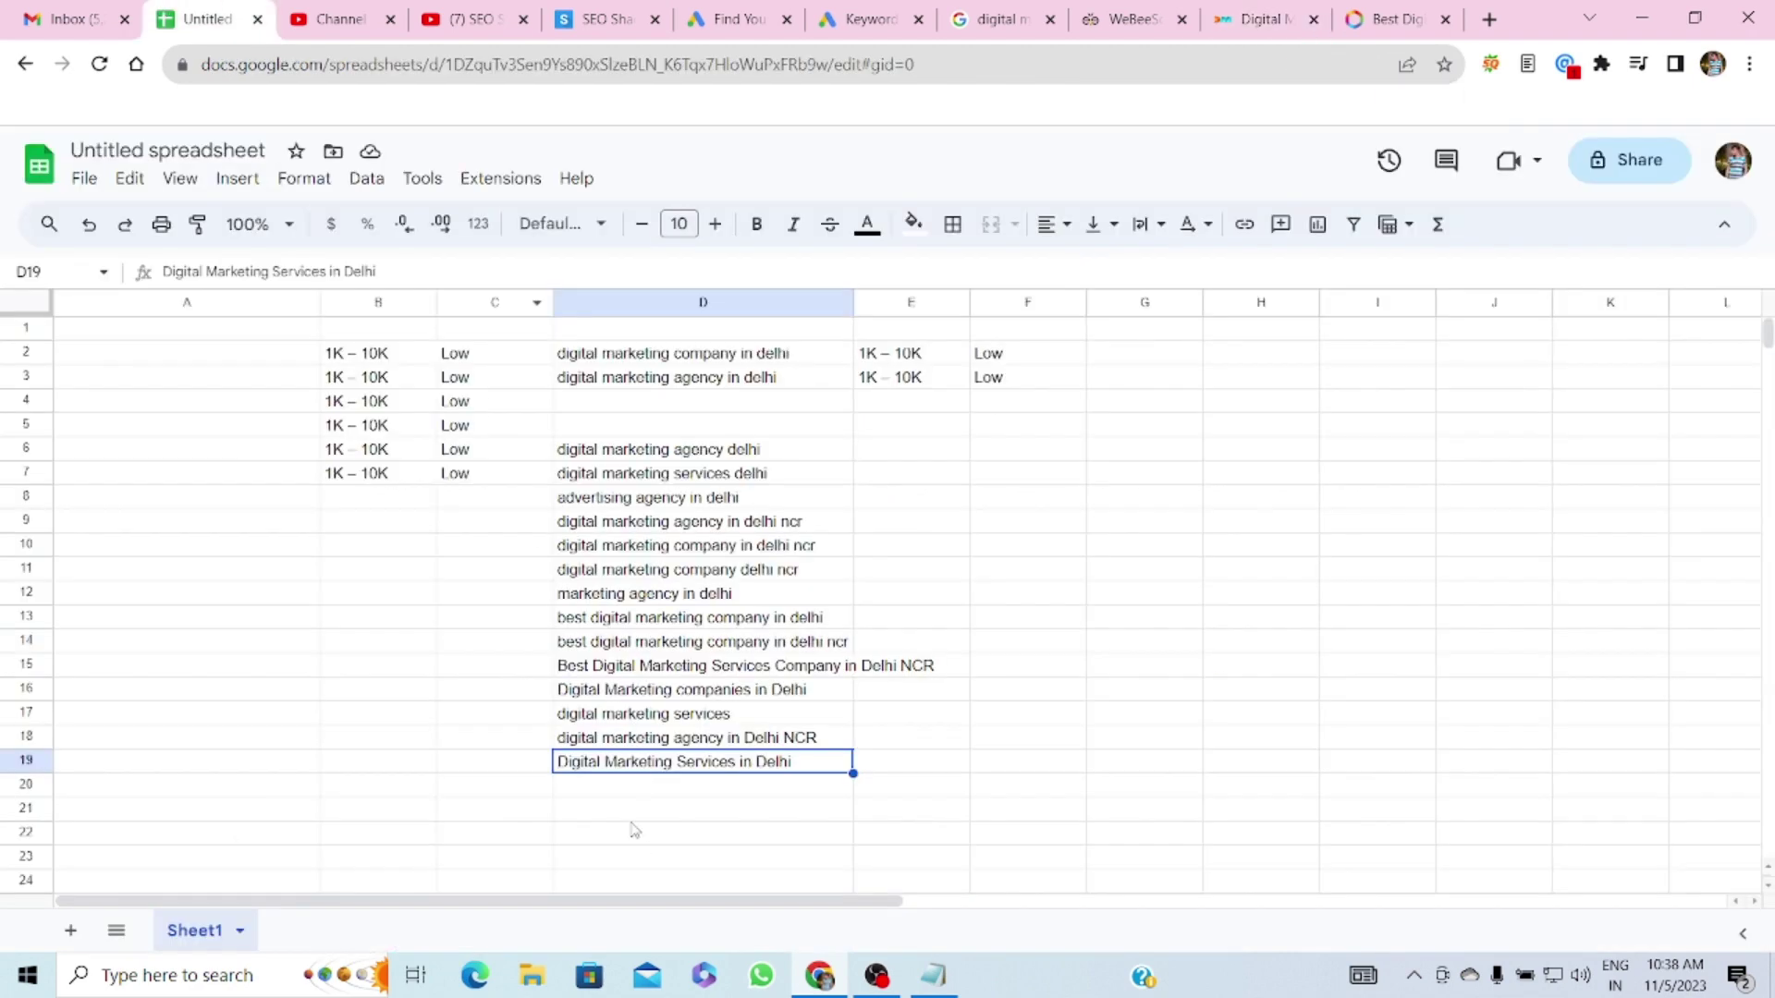
left_click(624, 795)
key("ctrl+v")
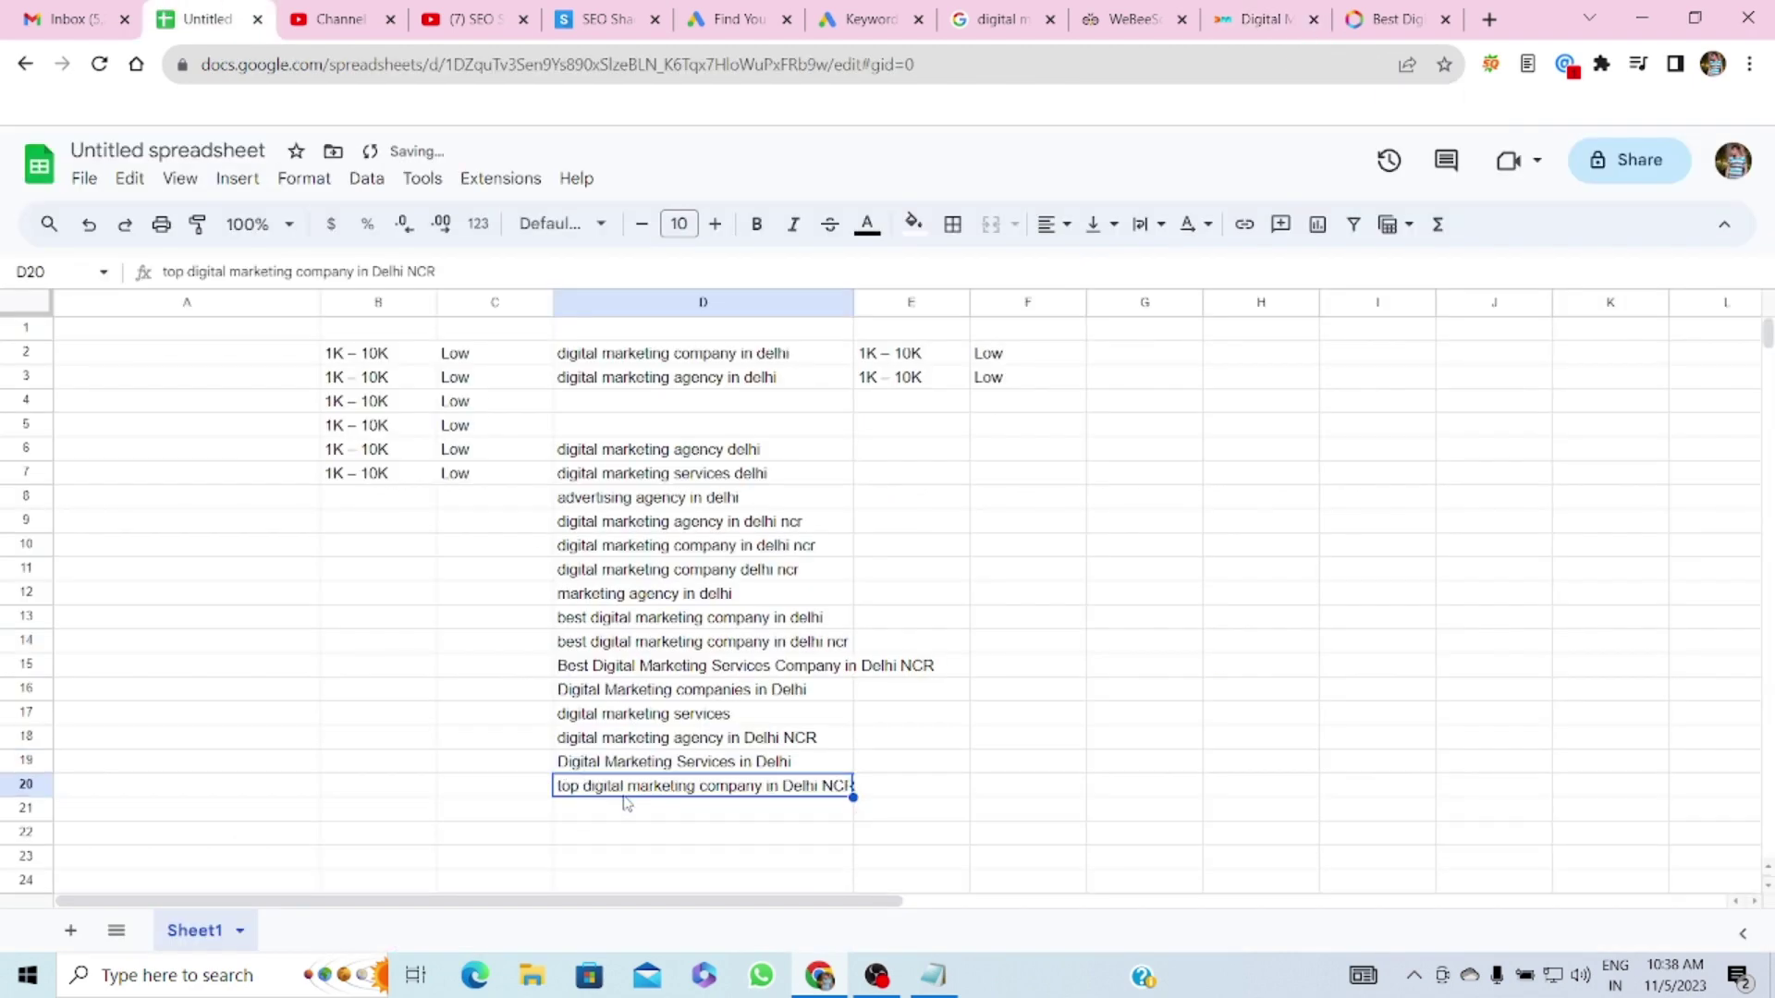
- Copy "affordable digital solutions" from the Digital Markitors "How We Work" paragraph into cell D21 of the keyword sheet
left_click(1262, 19)
scroll(837, 549, "down", 1)
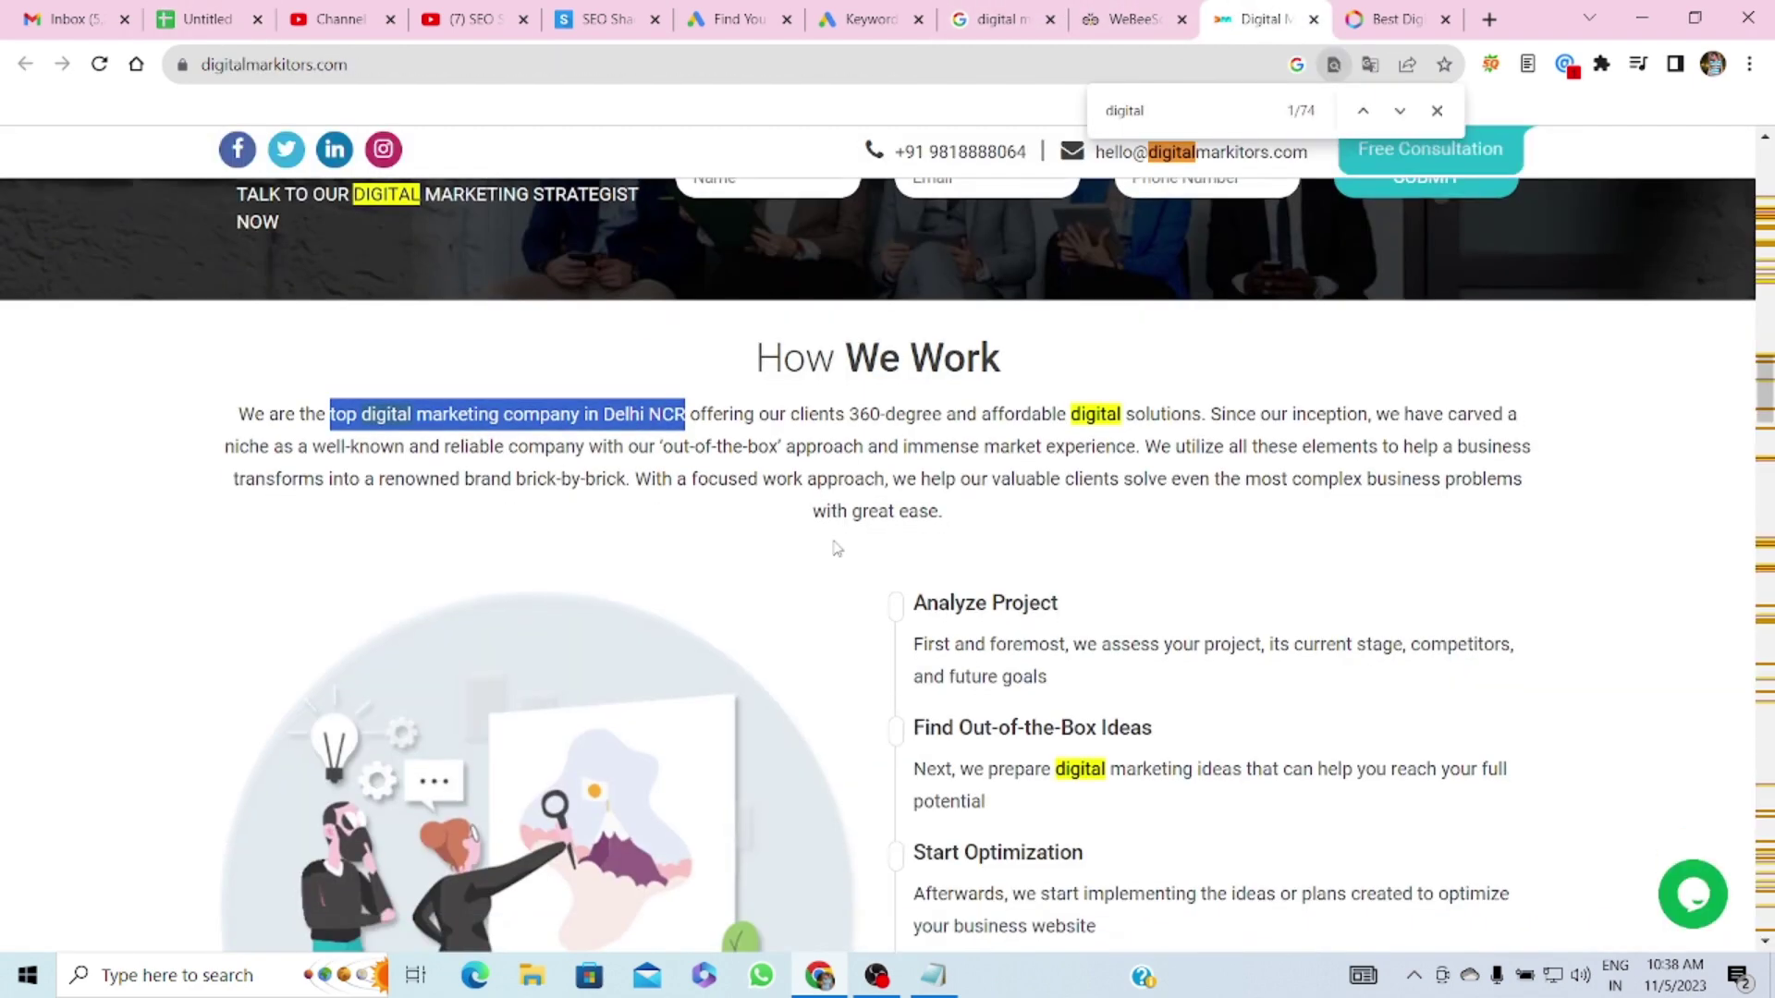
scroll(837, 549, "down", 1)
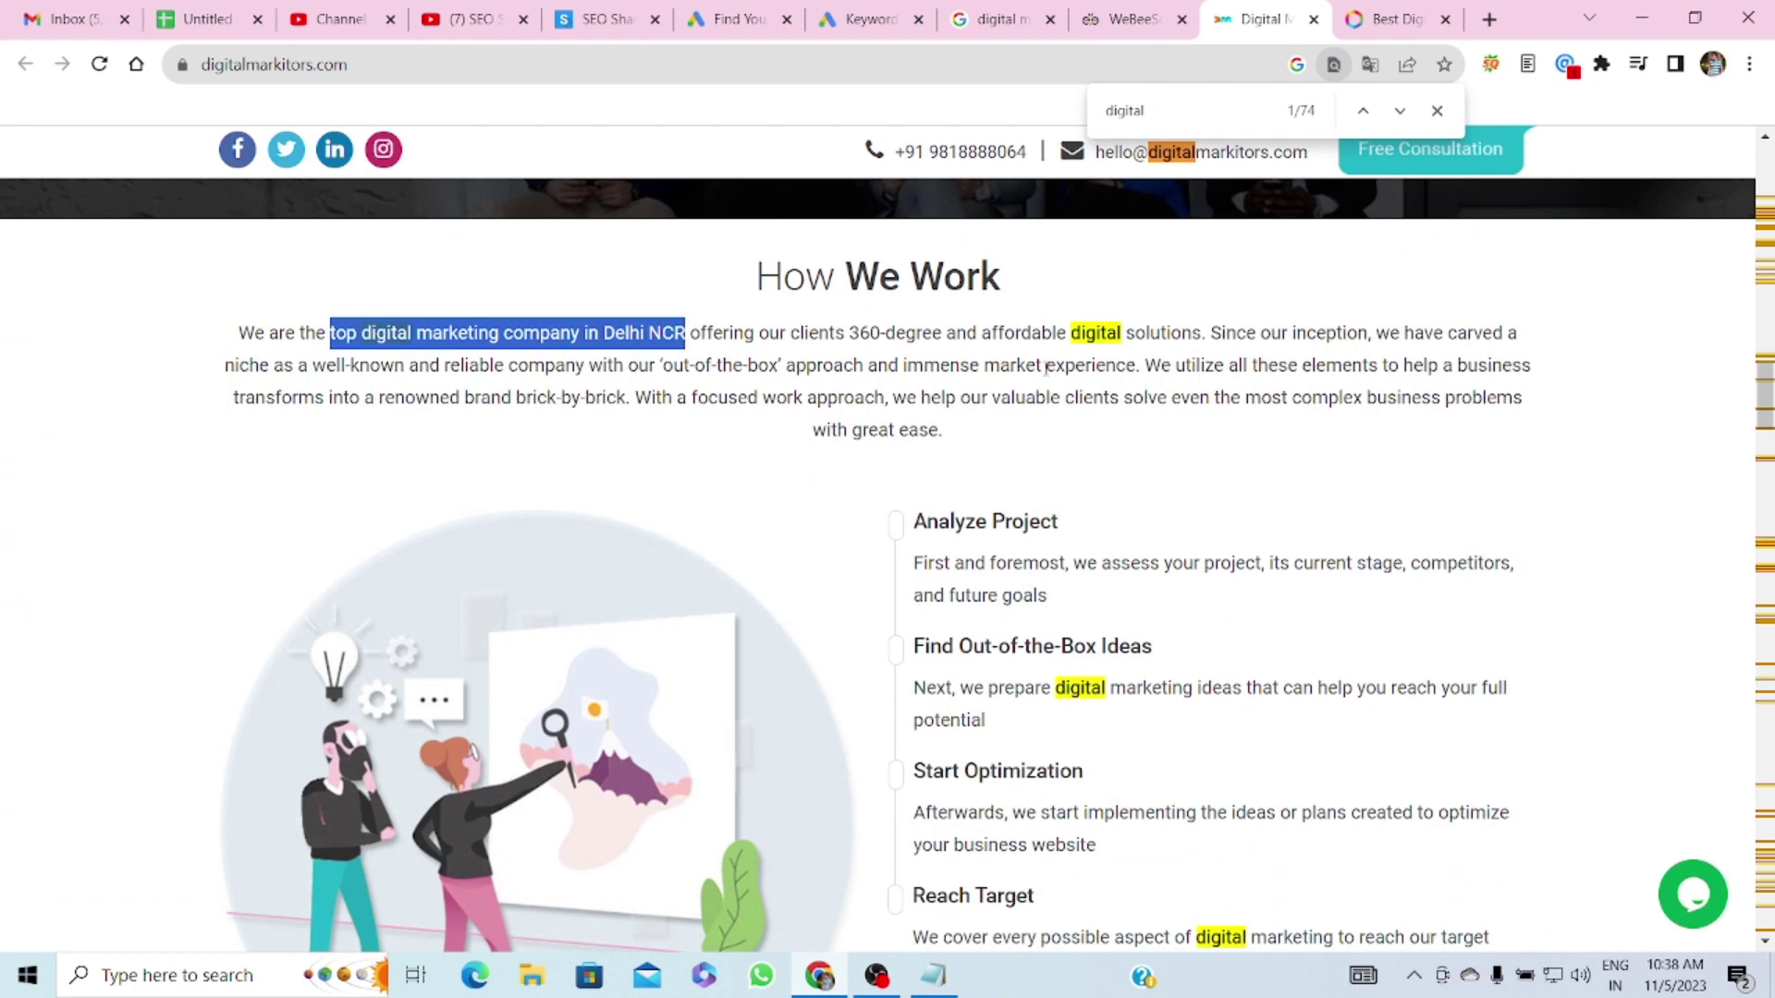
scroll(1145, 481, "down", 4)
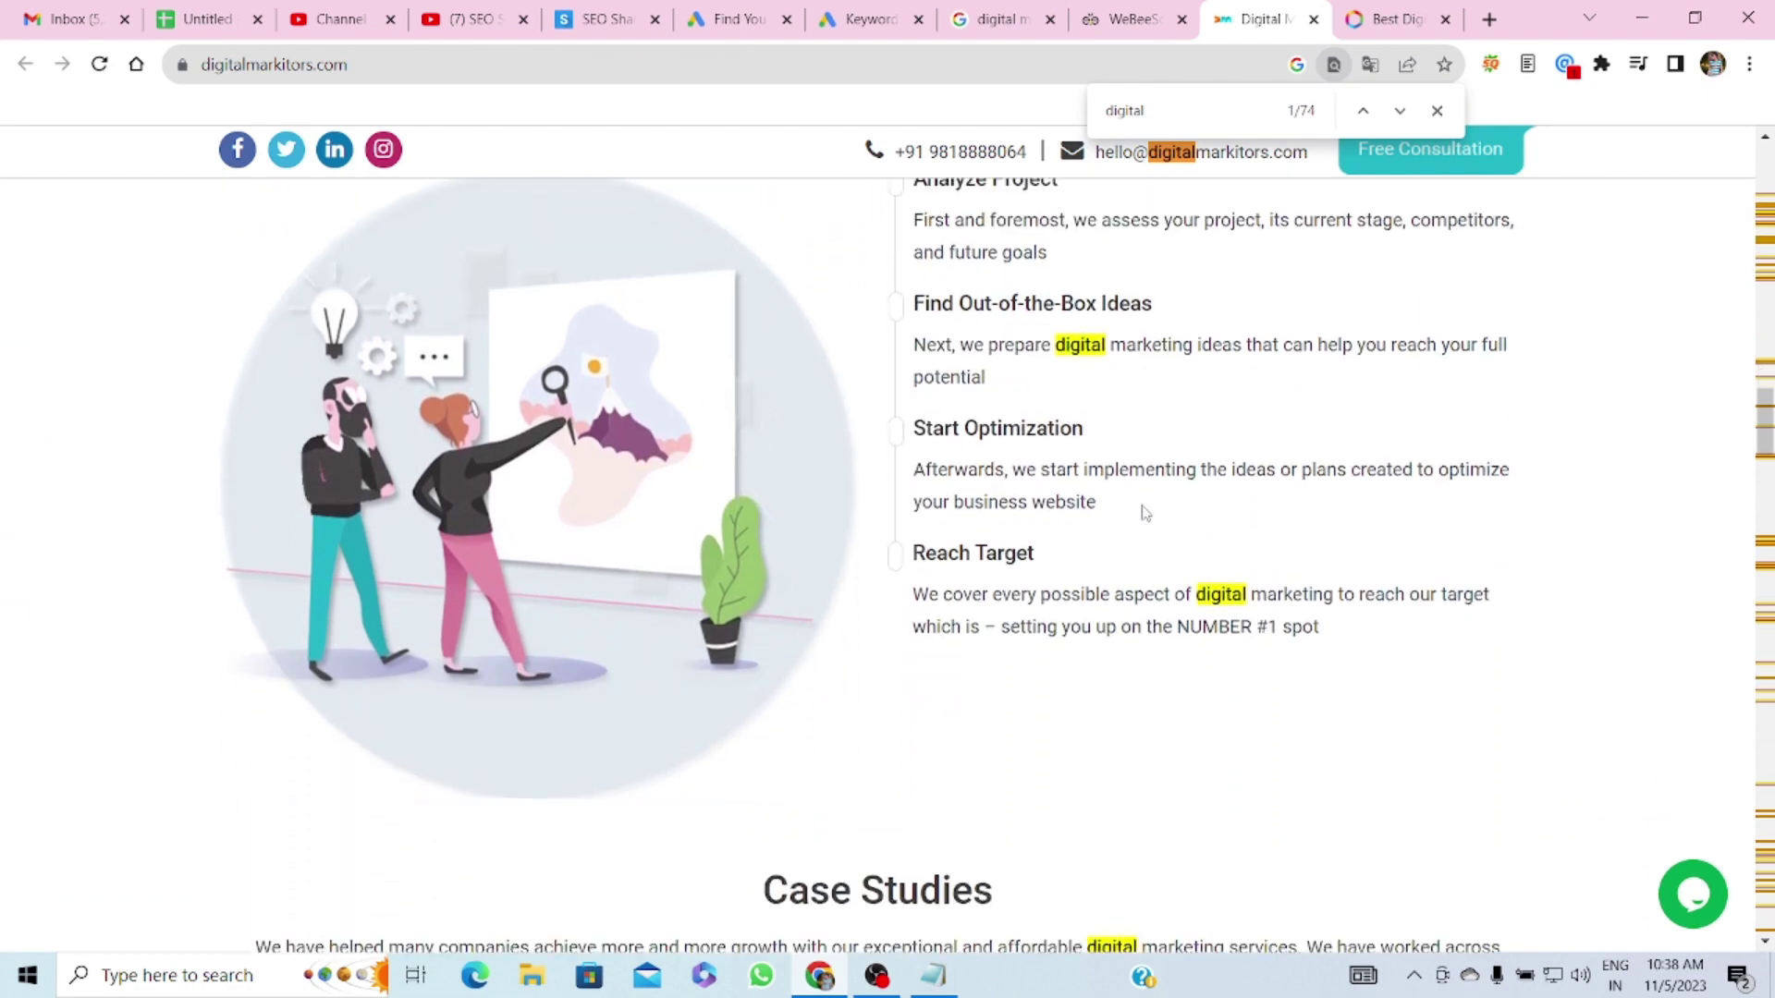
scroll(1145, 513, "up", 4)
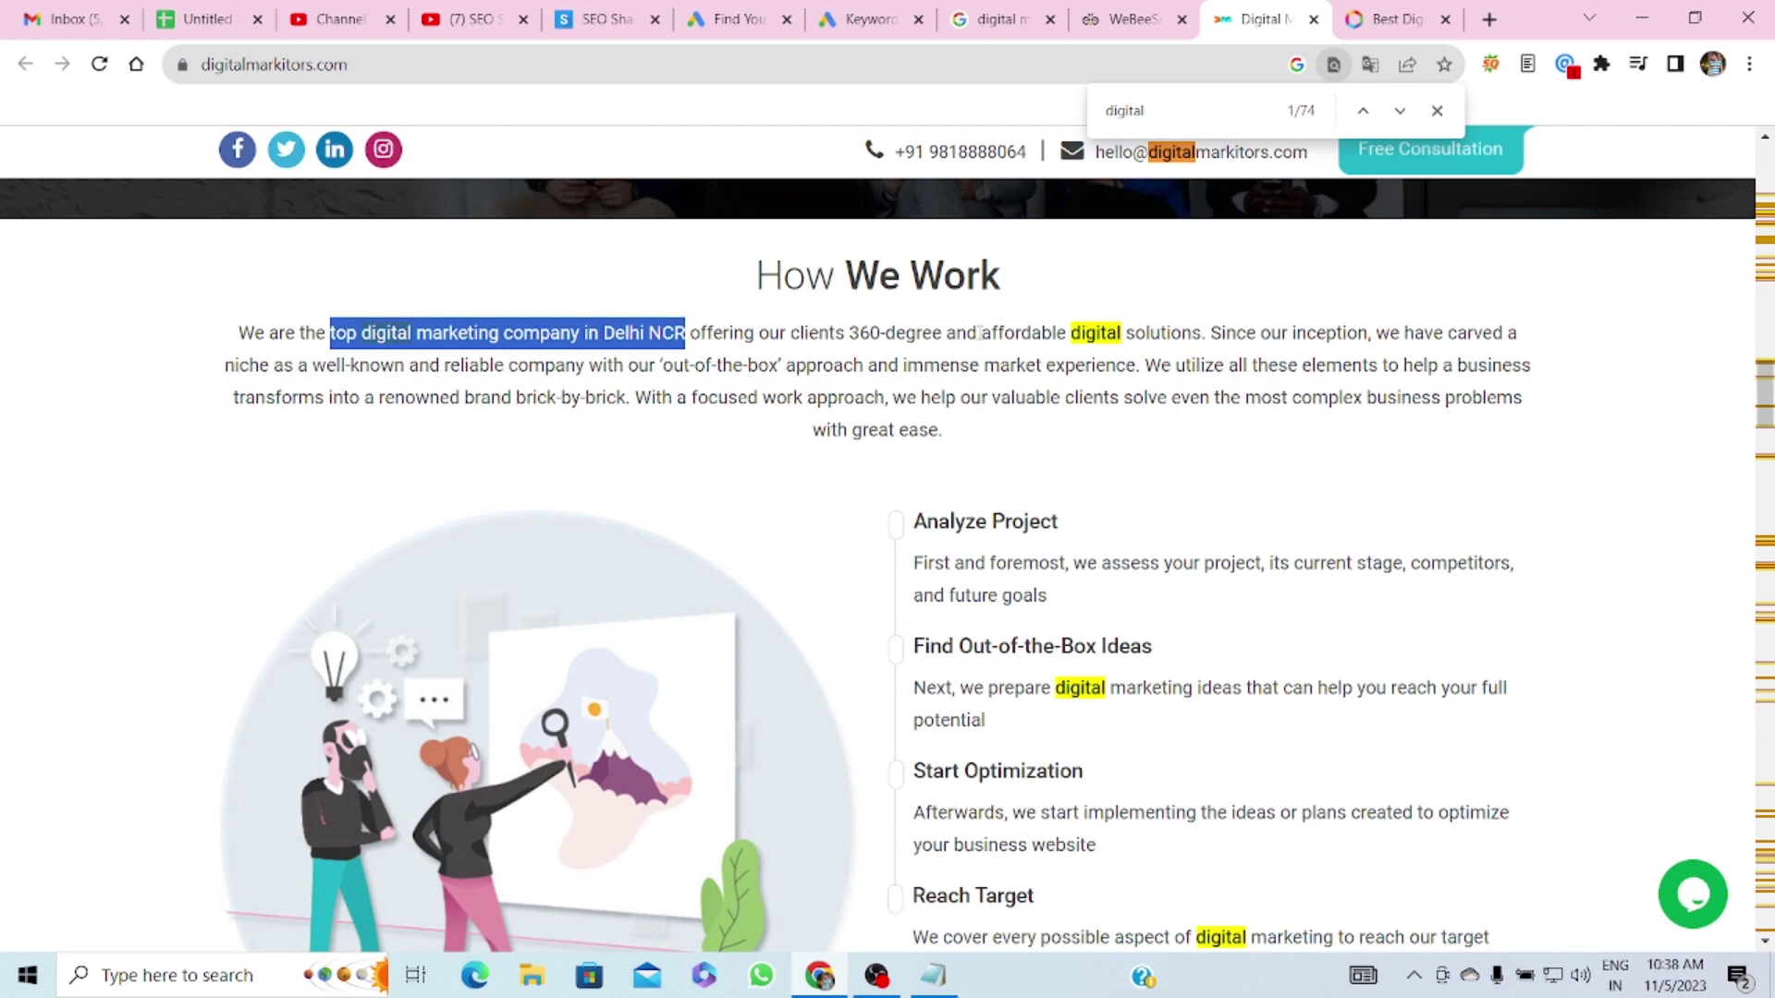
left_click_drag(983, 333, 1204, 333)
key("ctrl+c")
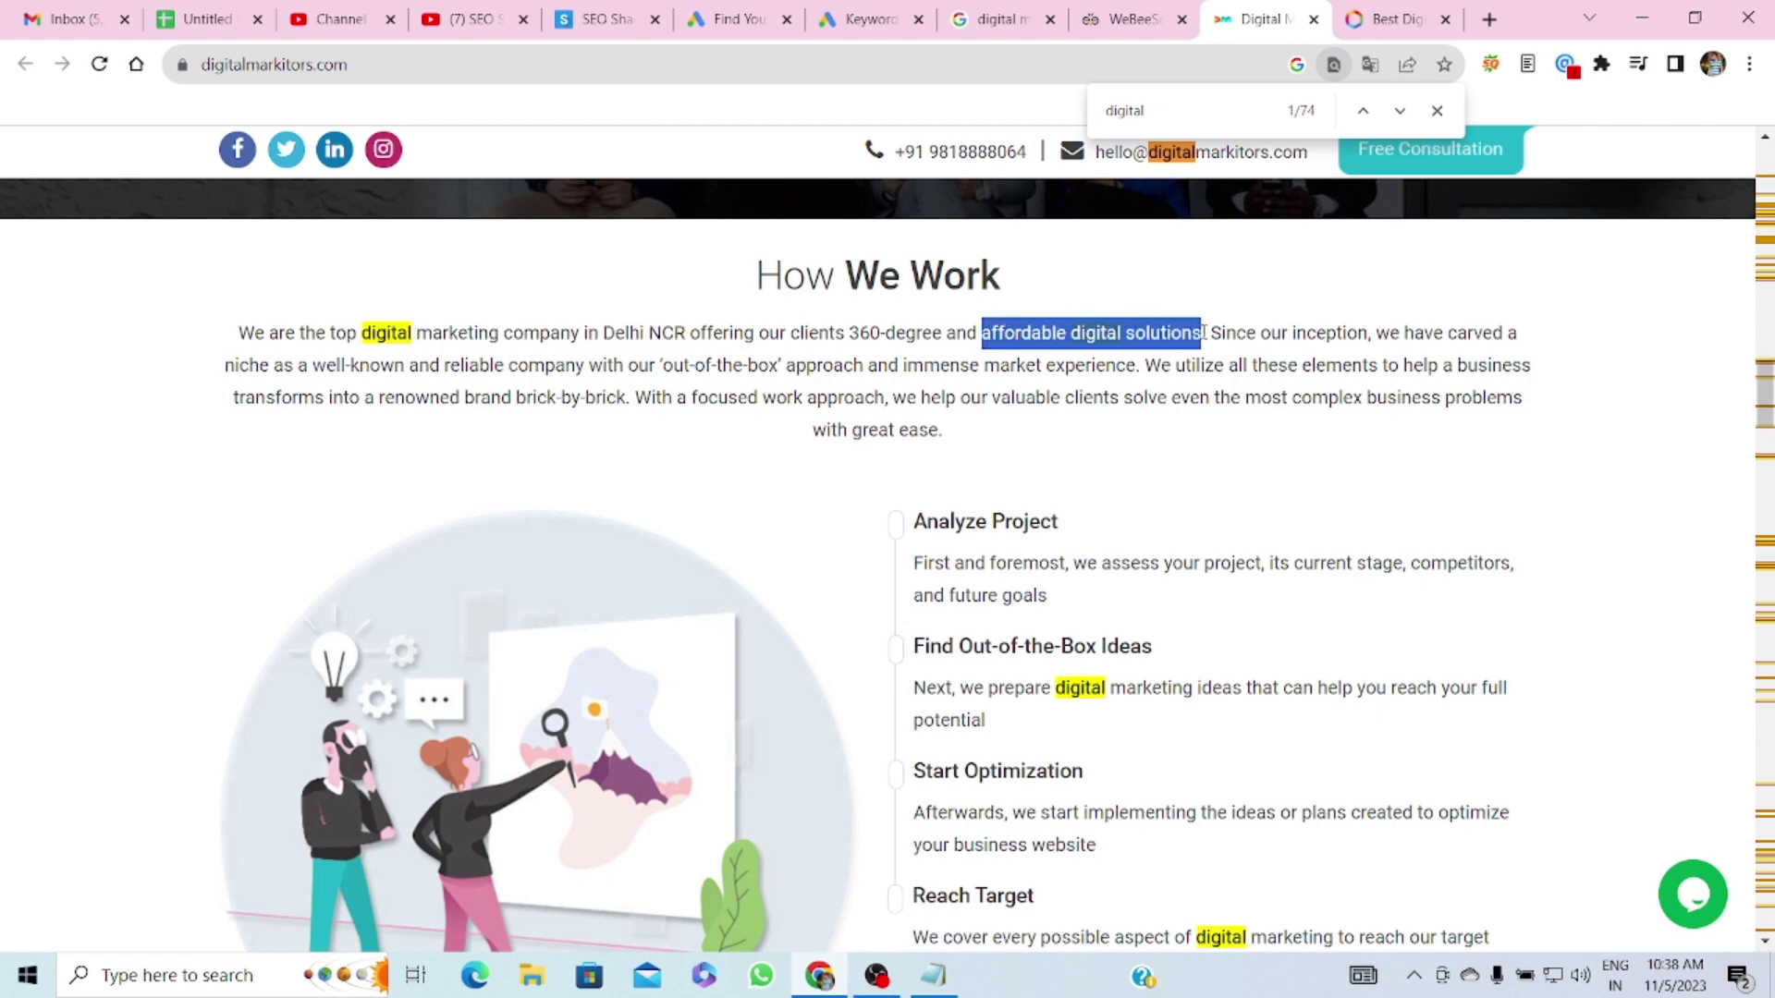
left_click(198, 18)
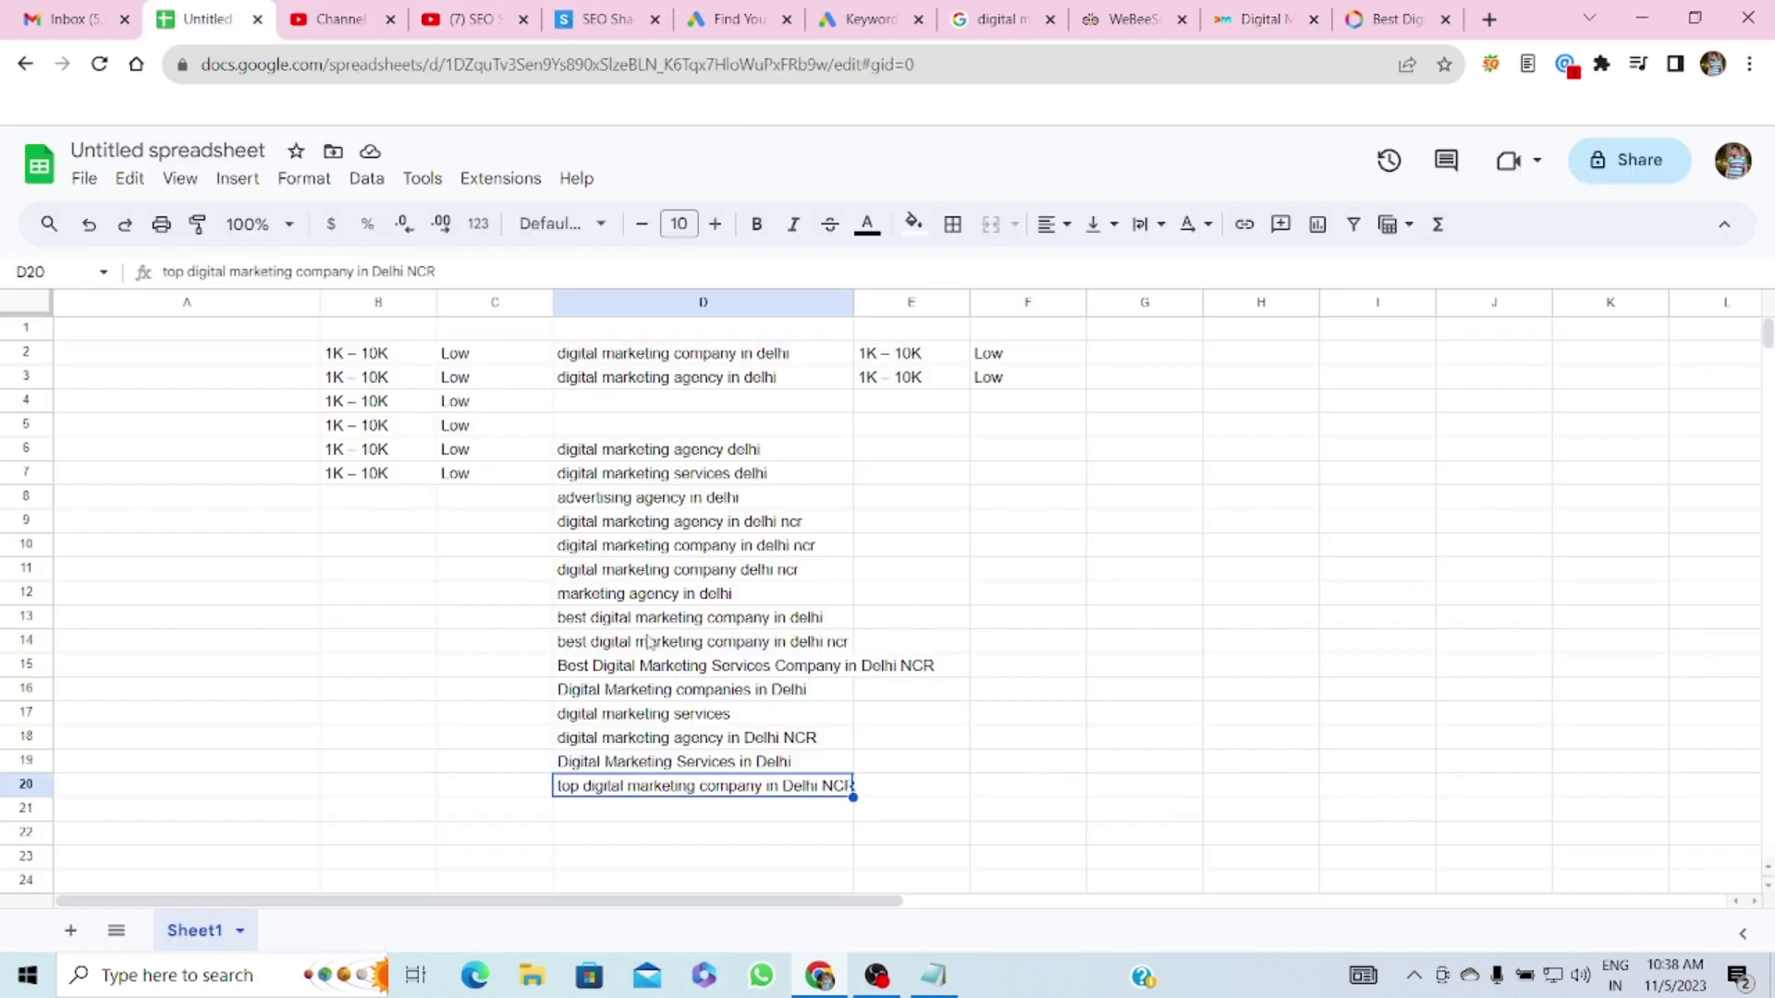
left_click(668, 819)
key("ctrl+v")
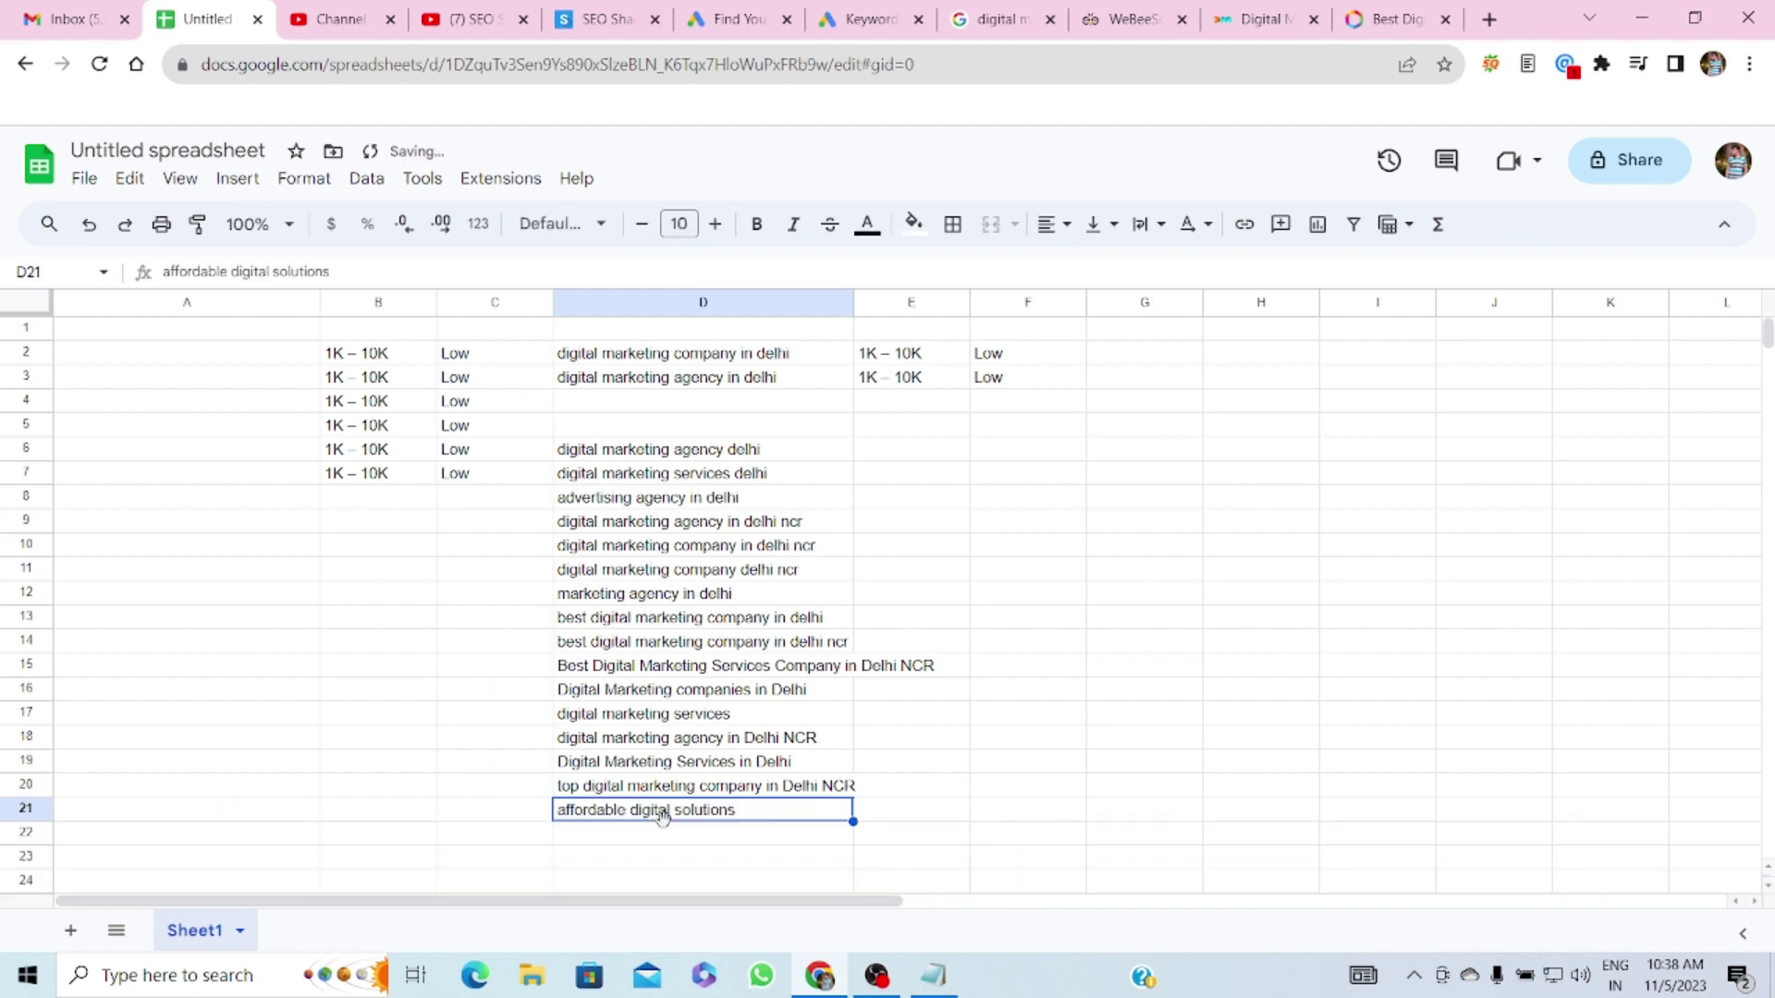
- Copy "digital marketing strategy" from the free consultation section below the case studies on the Digital Markitors page
left_click(1260, 18)
scroll(1017, 634, "down", 7)
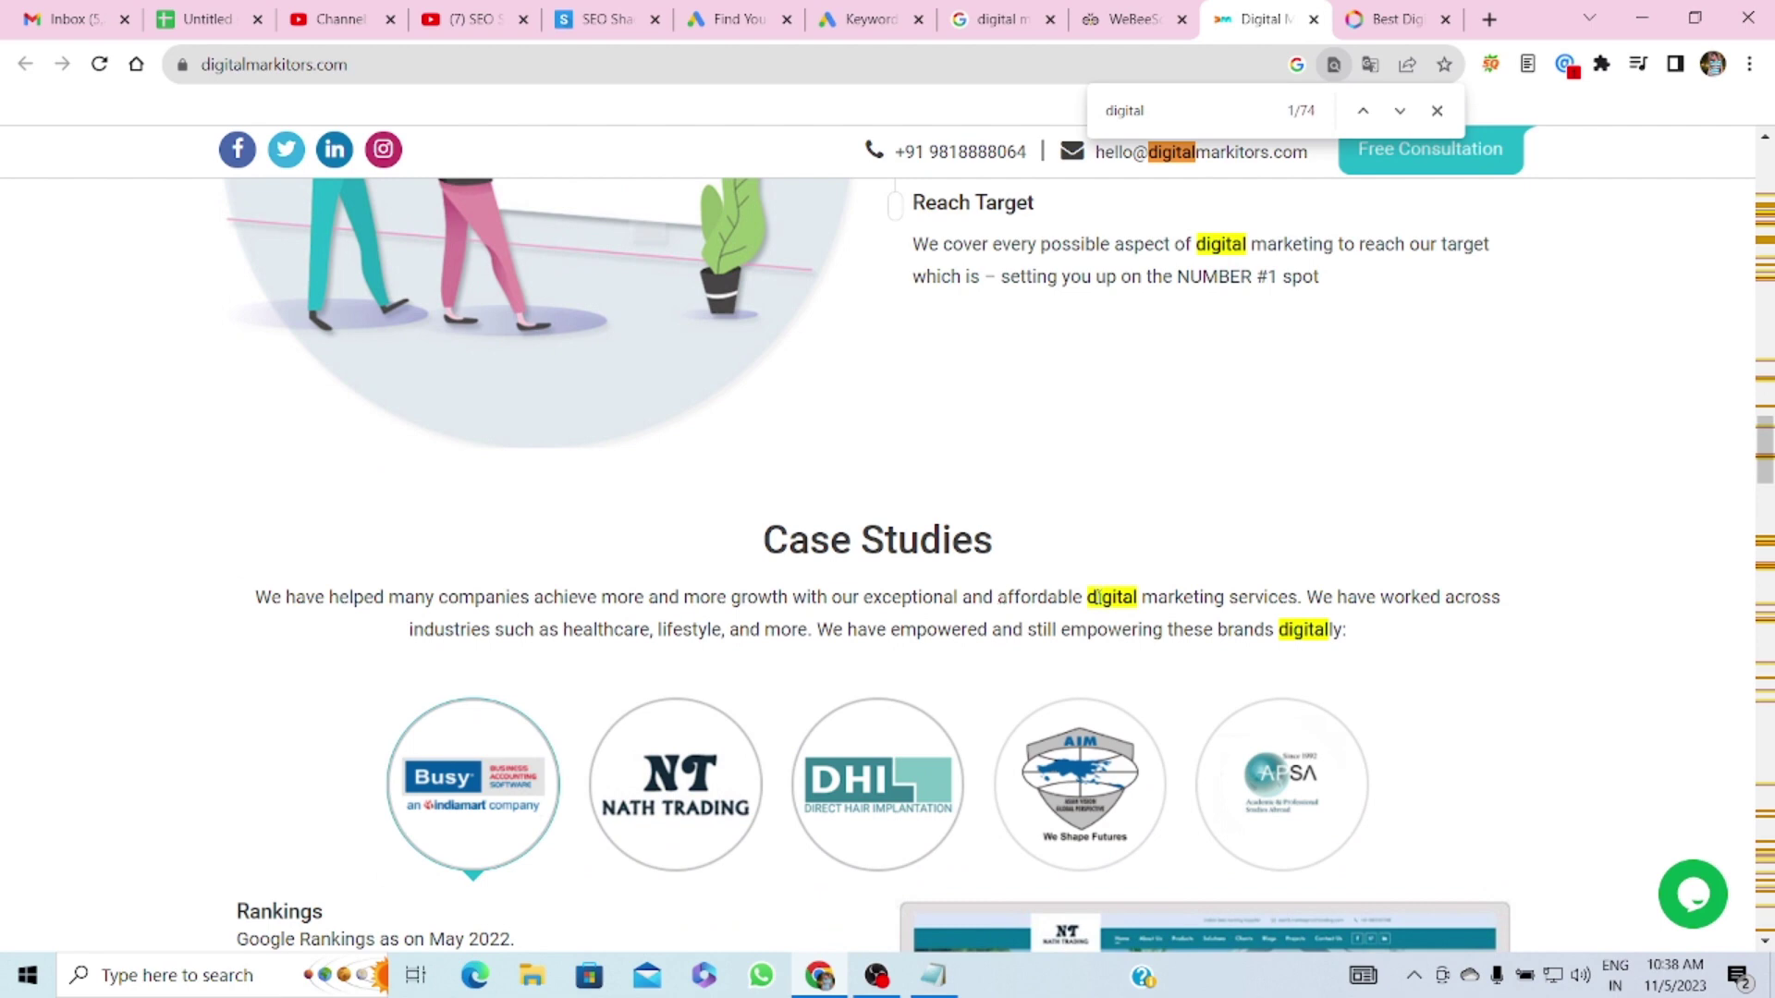
left_click(203, 19)
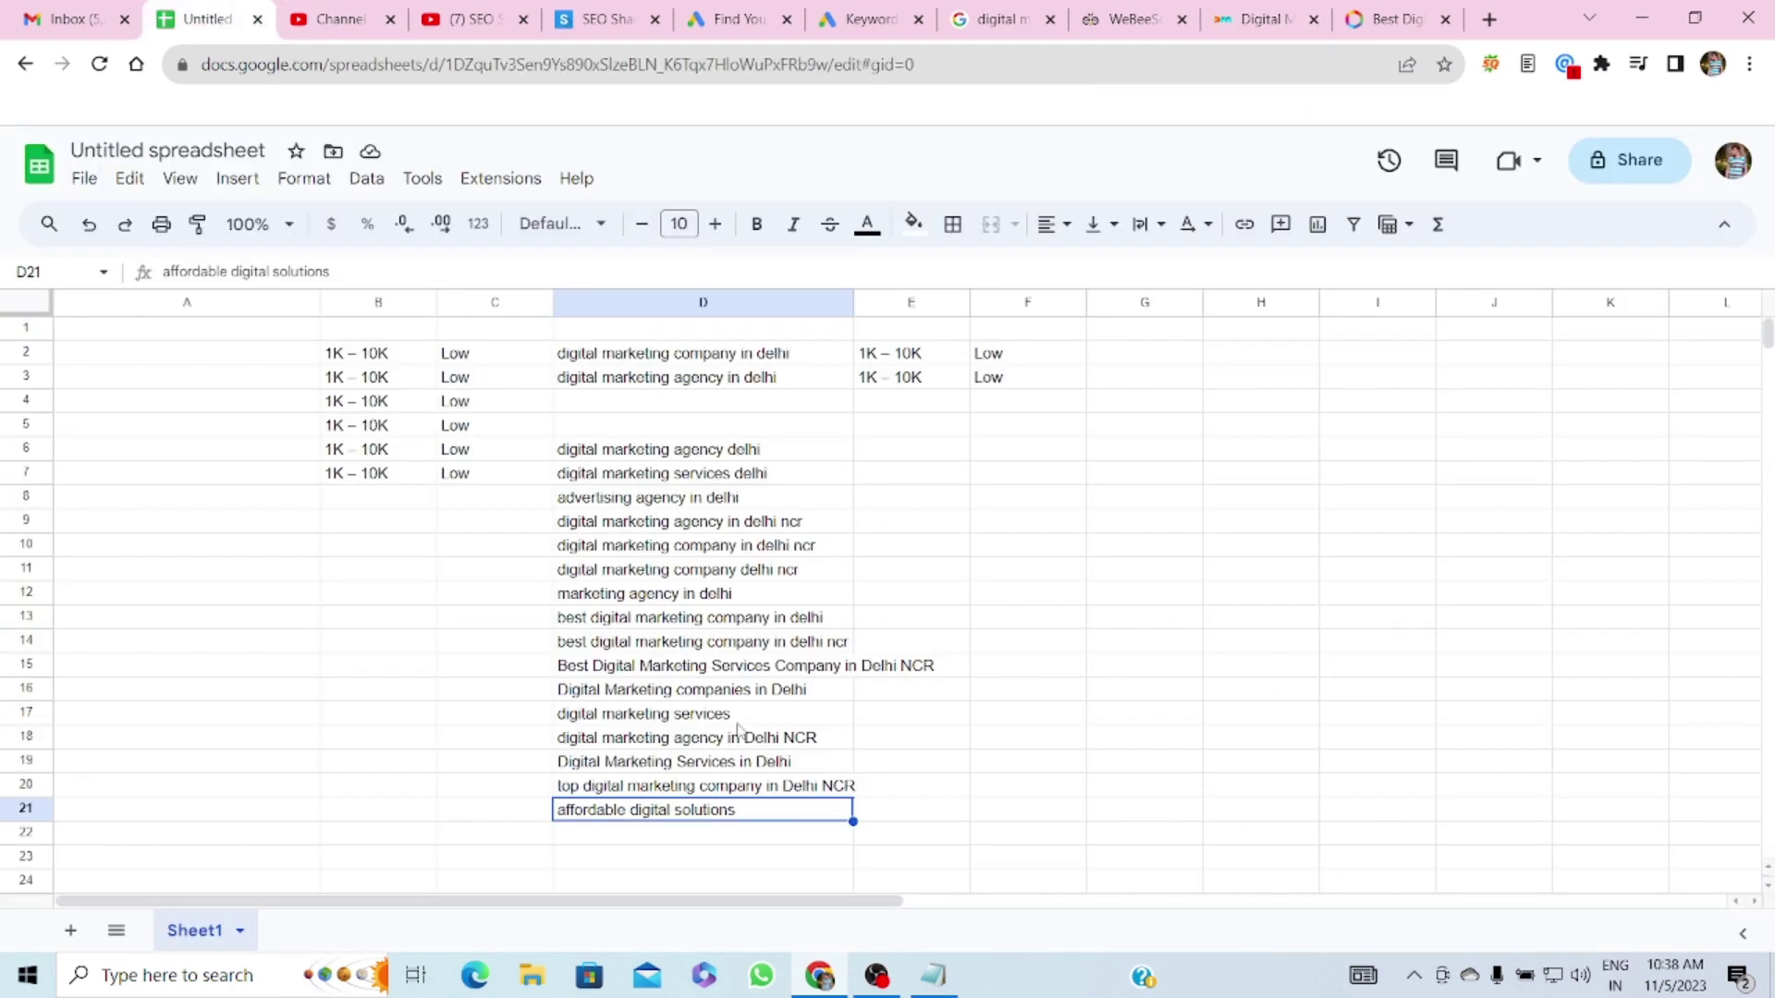
left_click(1130, 19)
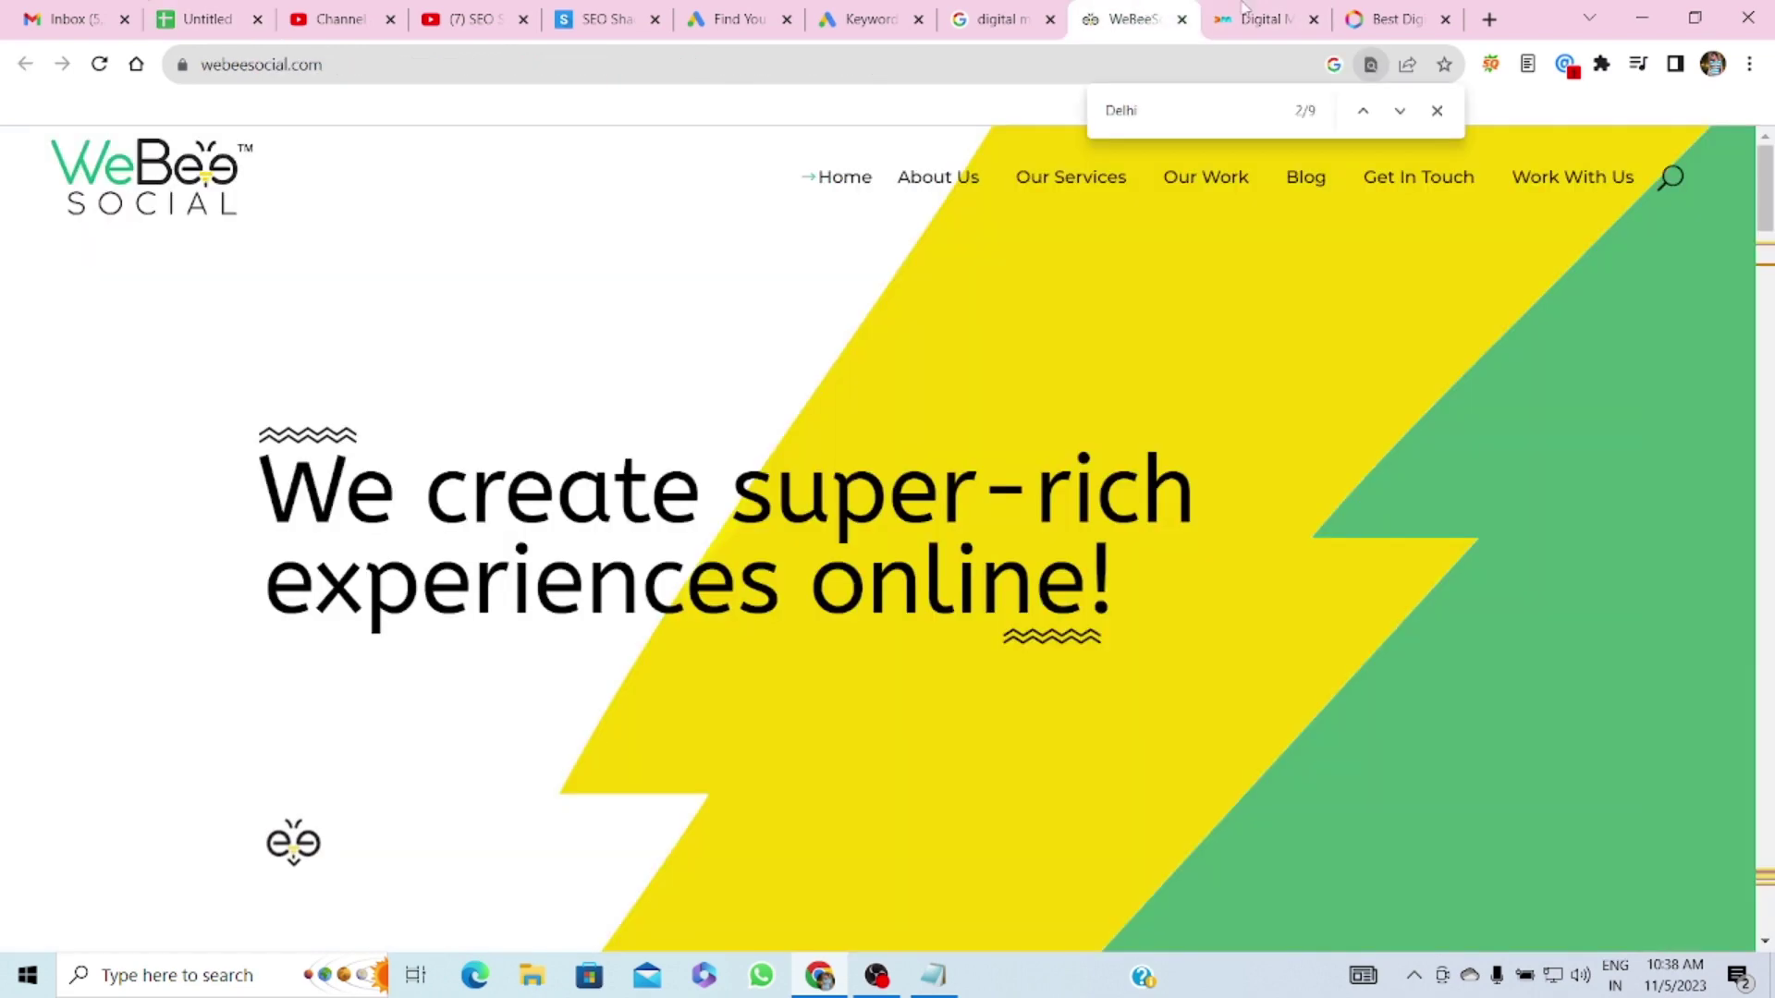
left_click(1259, 18)
scroll(1119, 459, "down", 1)
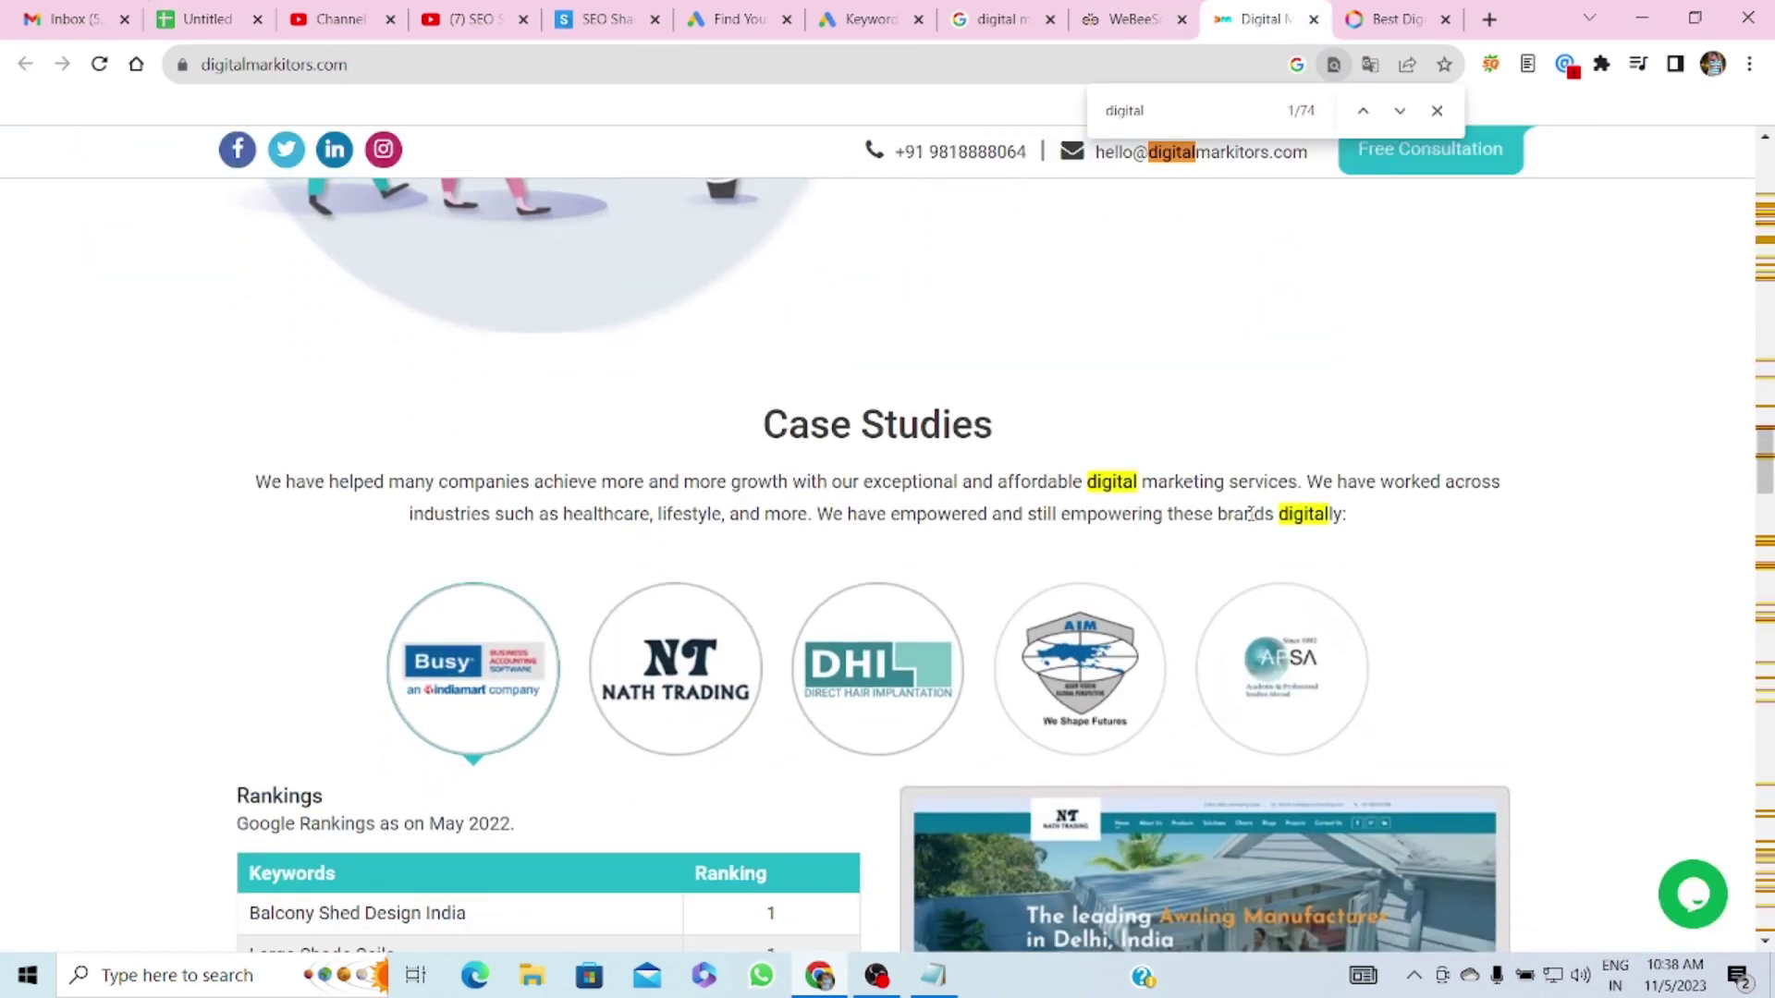
scroll(1250, 518, "down", 5)
scroll(1250, 529, "down", 6)
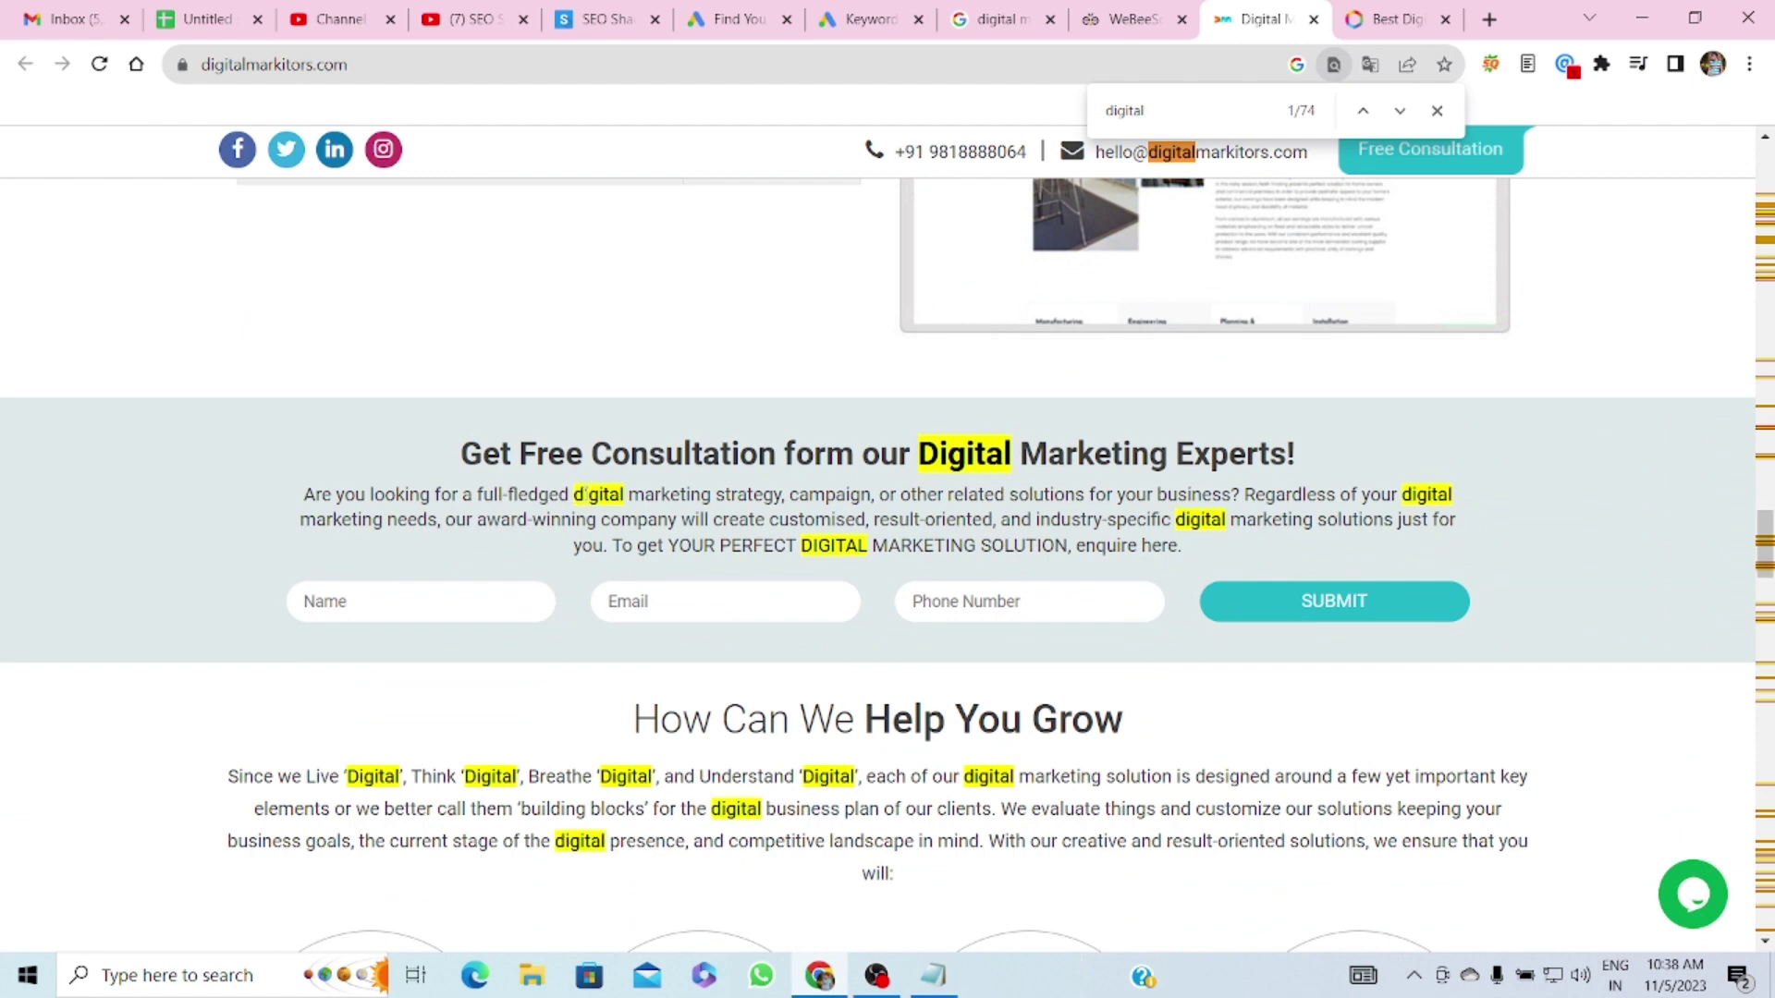
left_click_drag(584, 494, 763, 495)
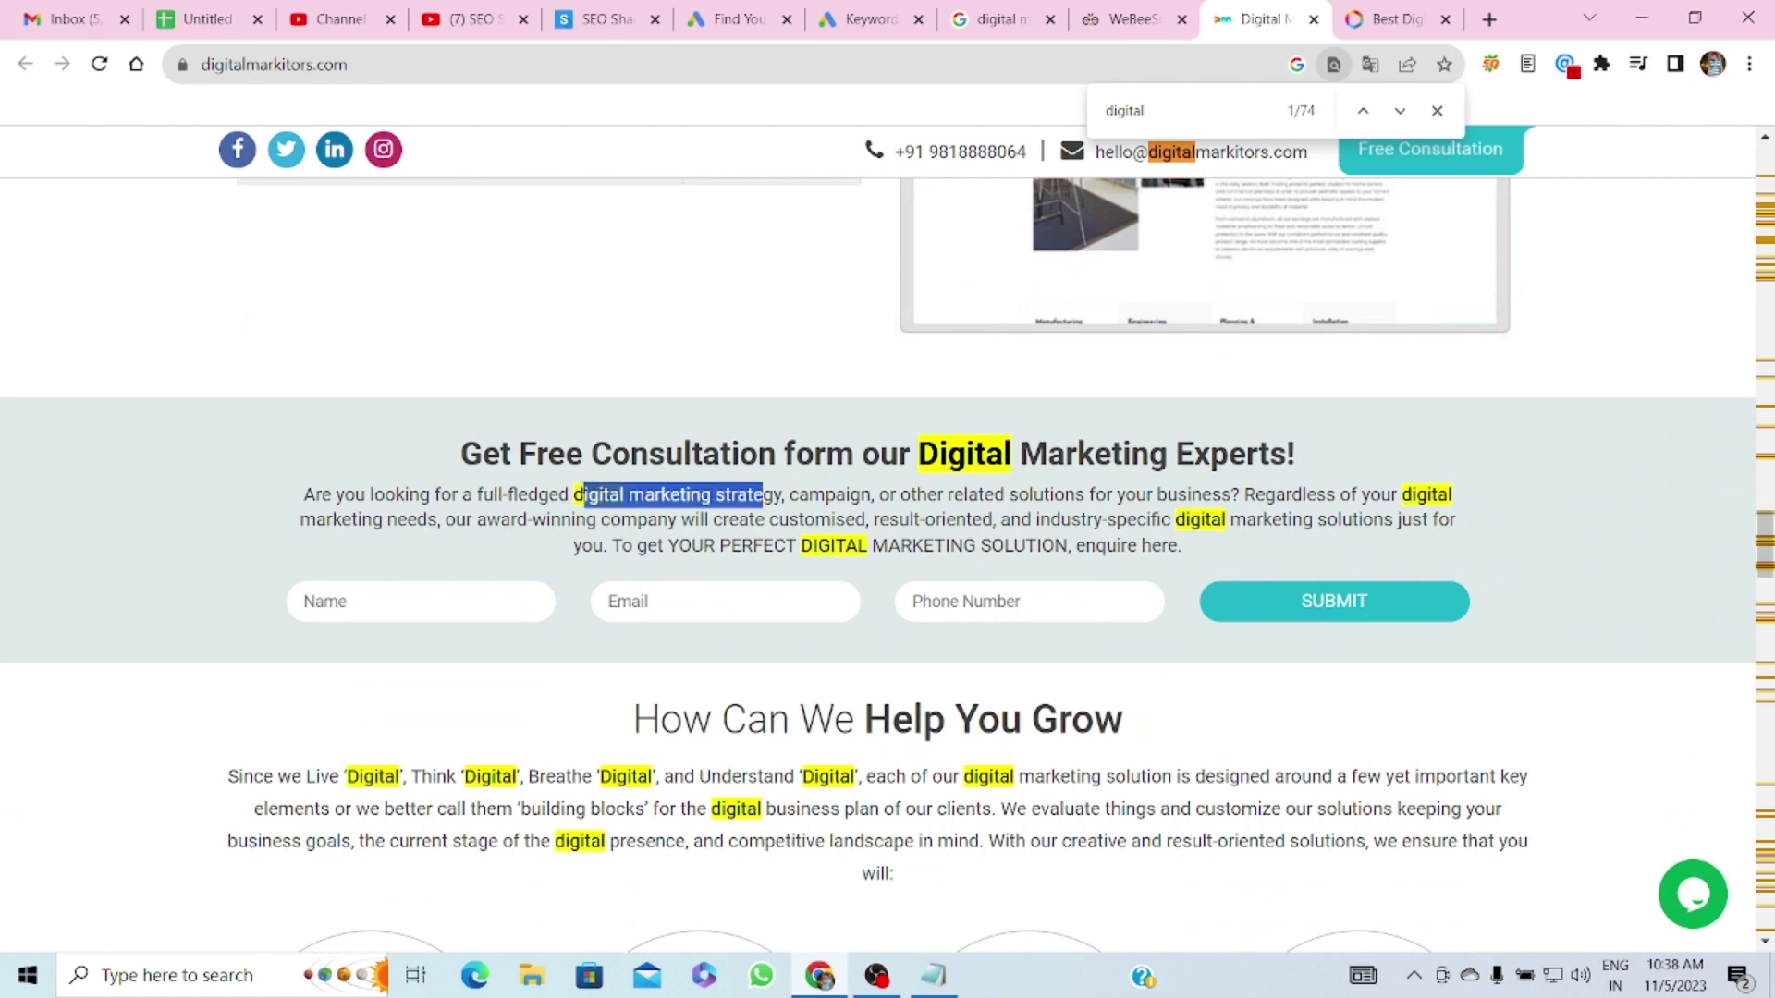
left_click_drag(573, 494, 782, 495)
key("ctrl+c")
- Add "digital marketing strategy" to cell D22 of the keyword sheet without its source formatting
left_click(199, 18)
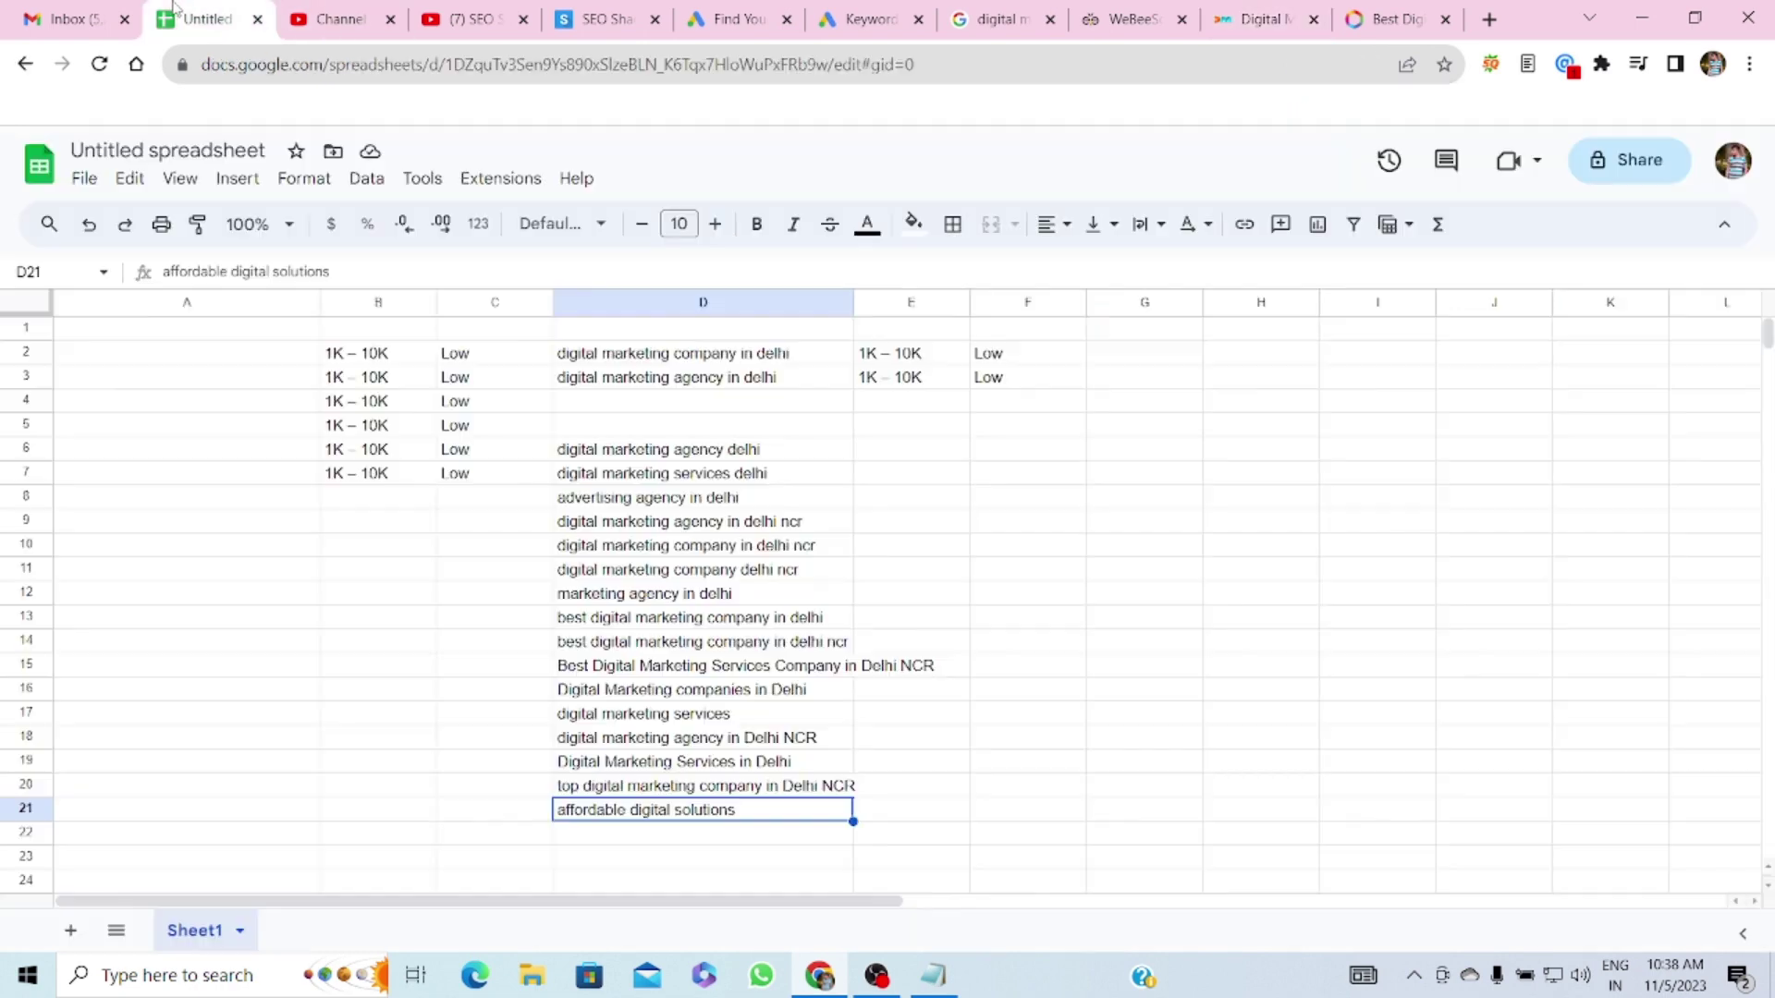
left_click(613, 835)
key("ctrl+v")
key("ctrl+shift+v")
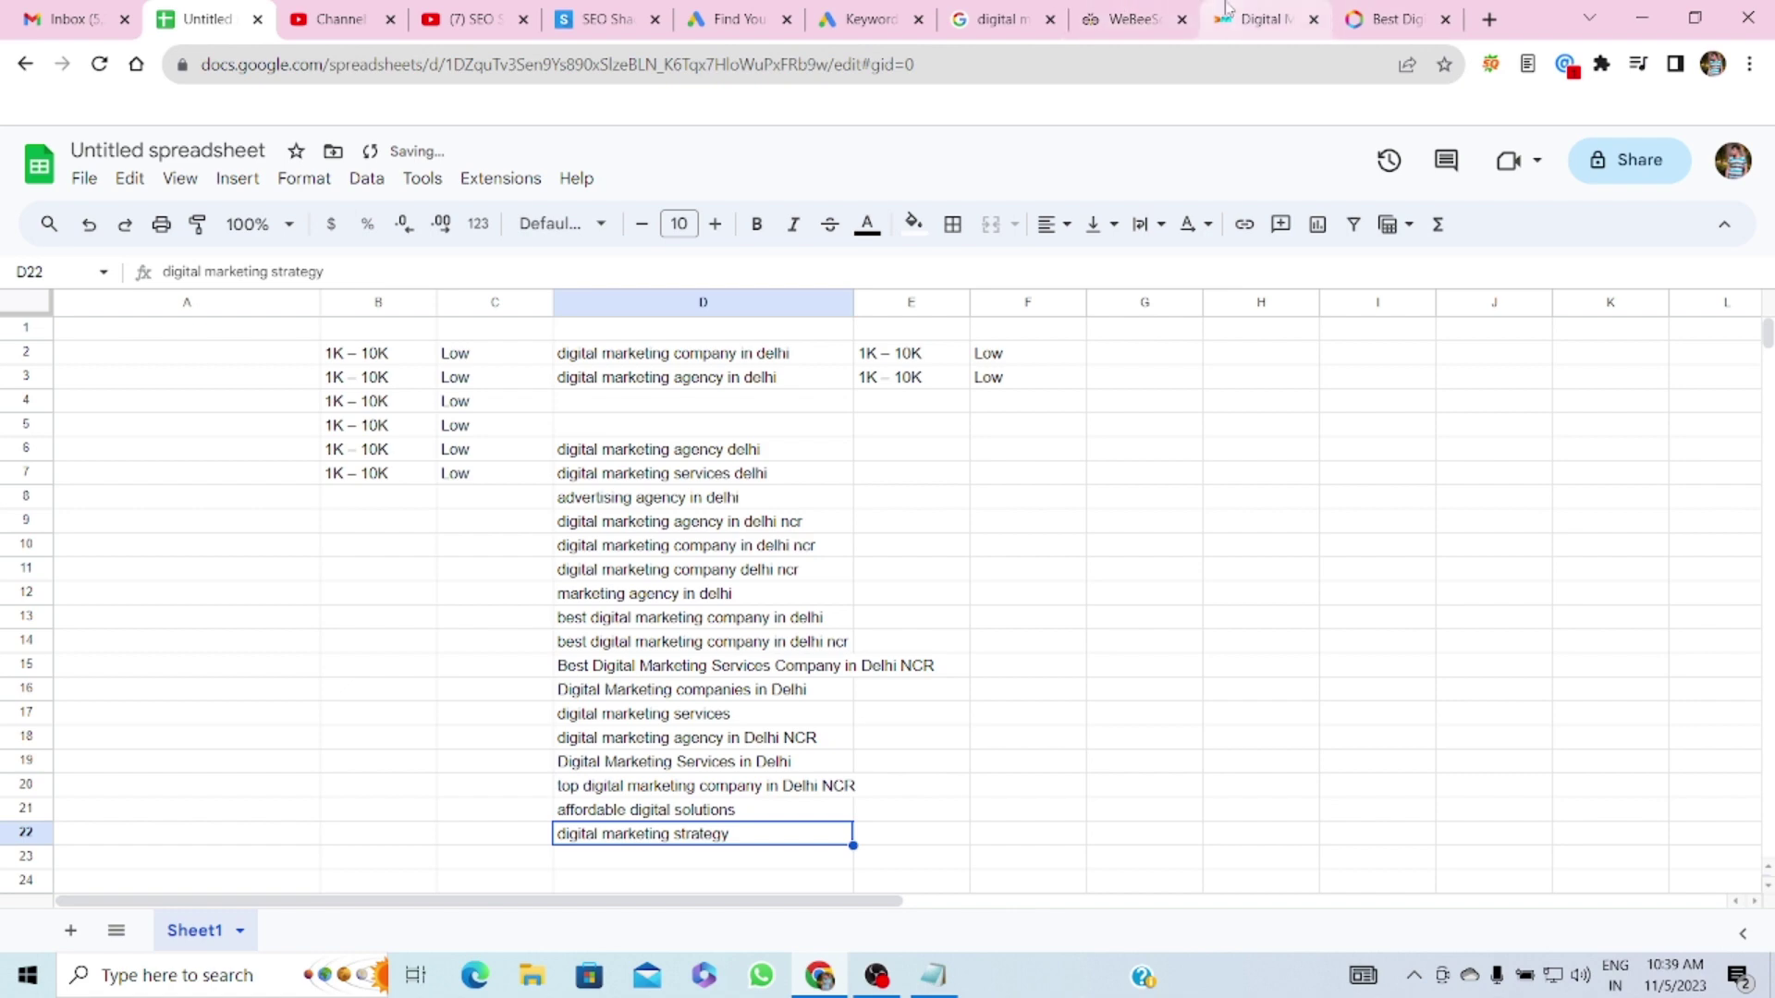
- Examine the free consultation and "How Can We Help You Grow" texts on the Digital Markitors page for further keyword phrases
left_click(1259, 18)
scroll(1110, 533, "down", 1)
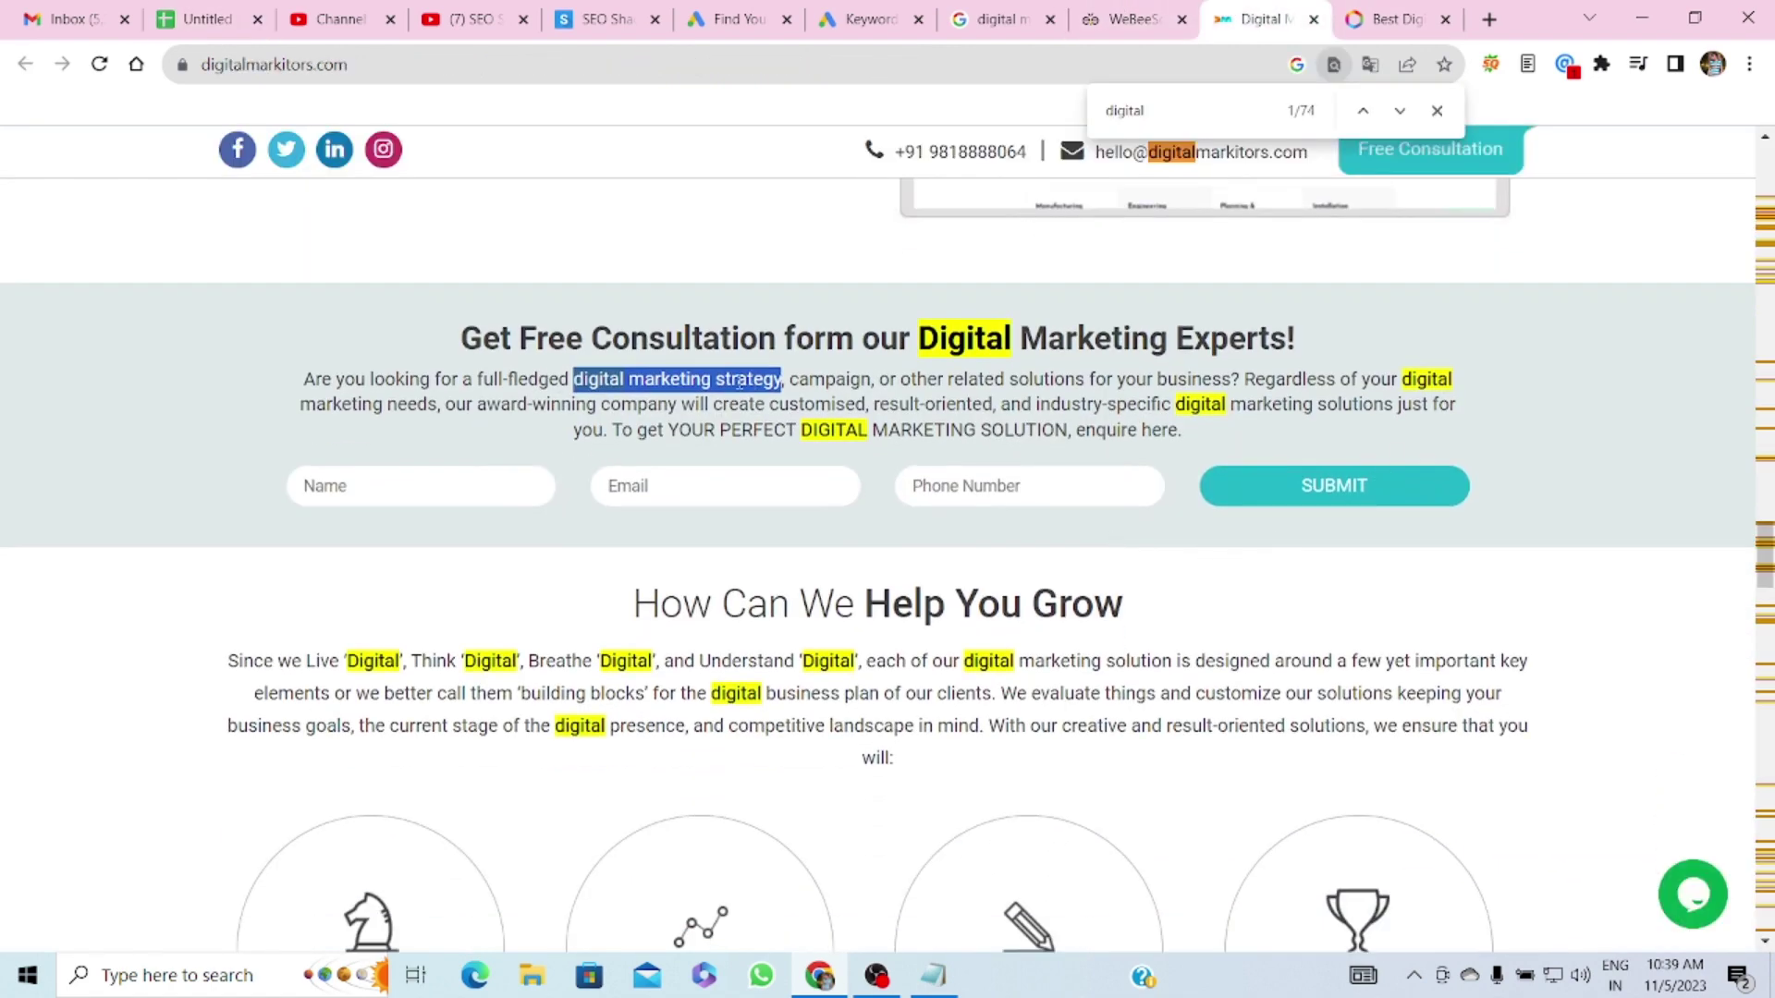
left_click_drag(810, 431, 1054, 458)
left_click(1061, 435)
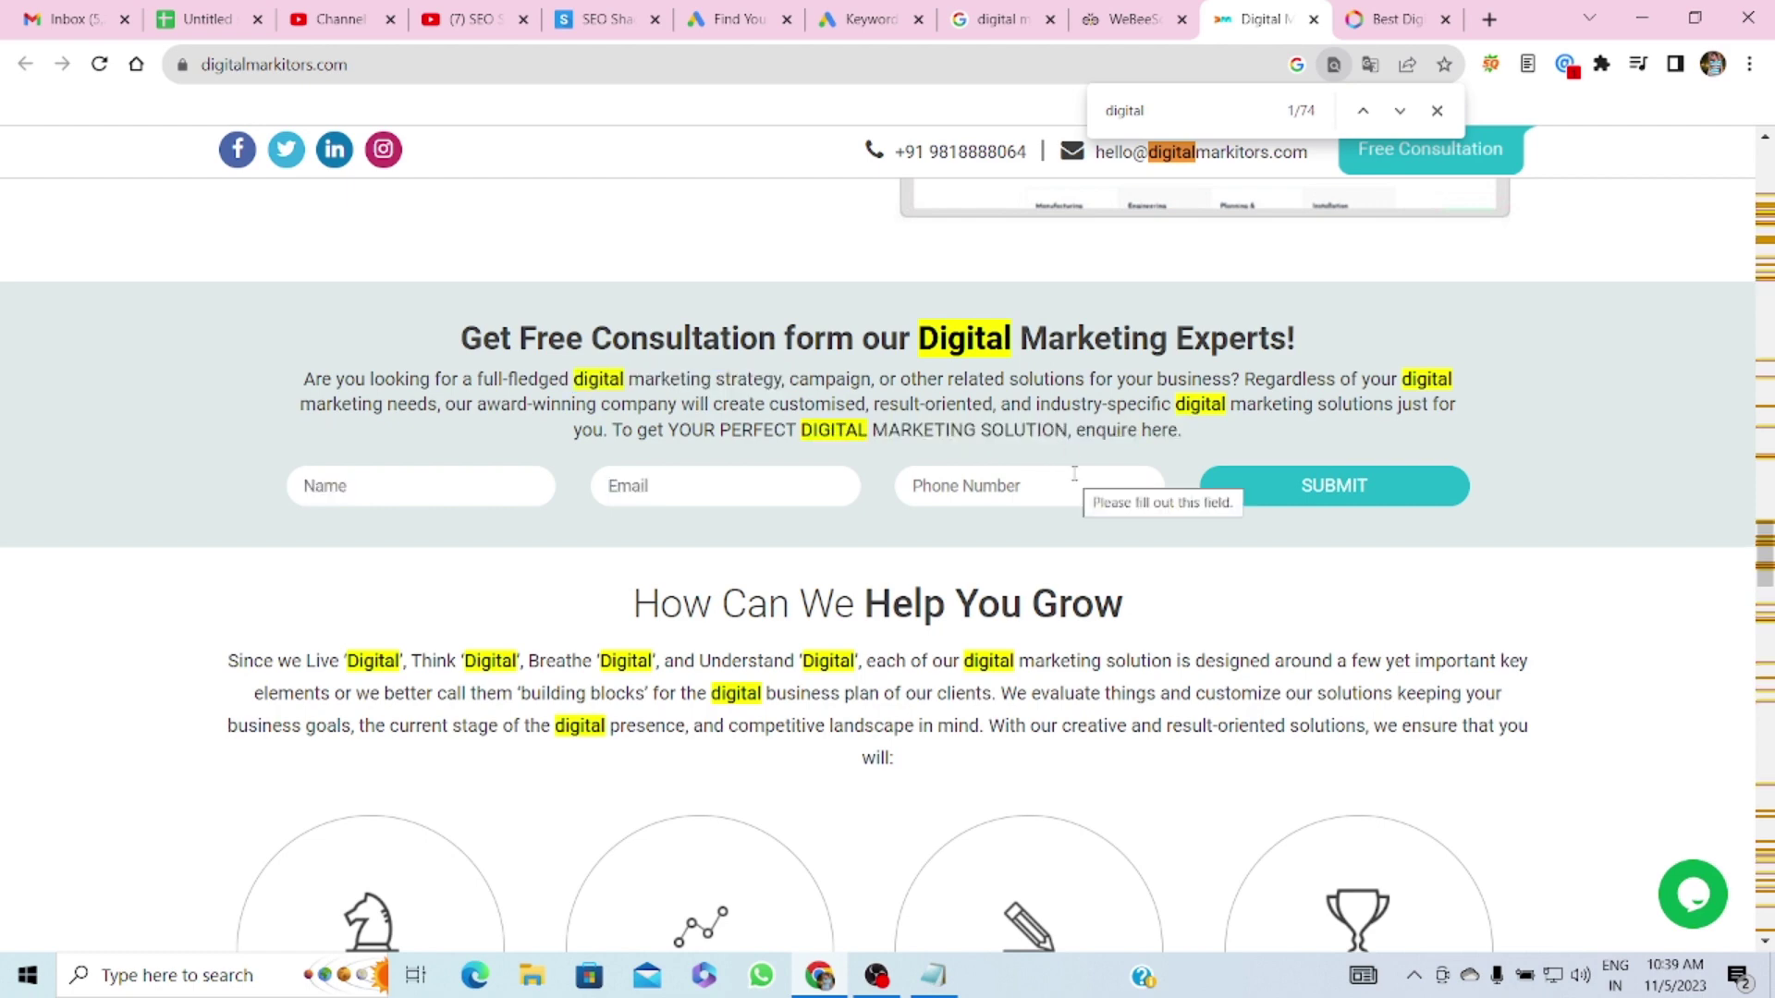
scroll(1072, 518, "down", 1)
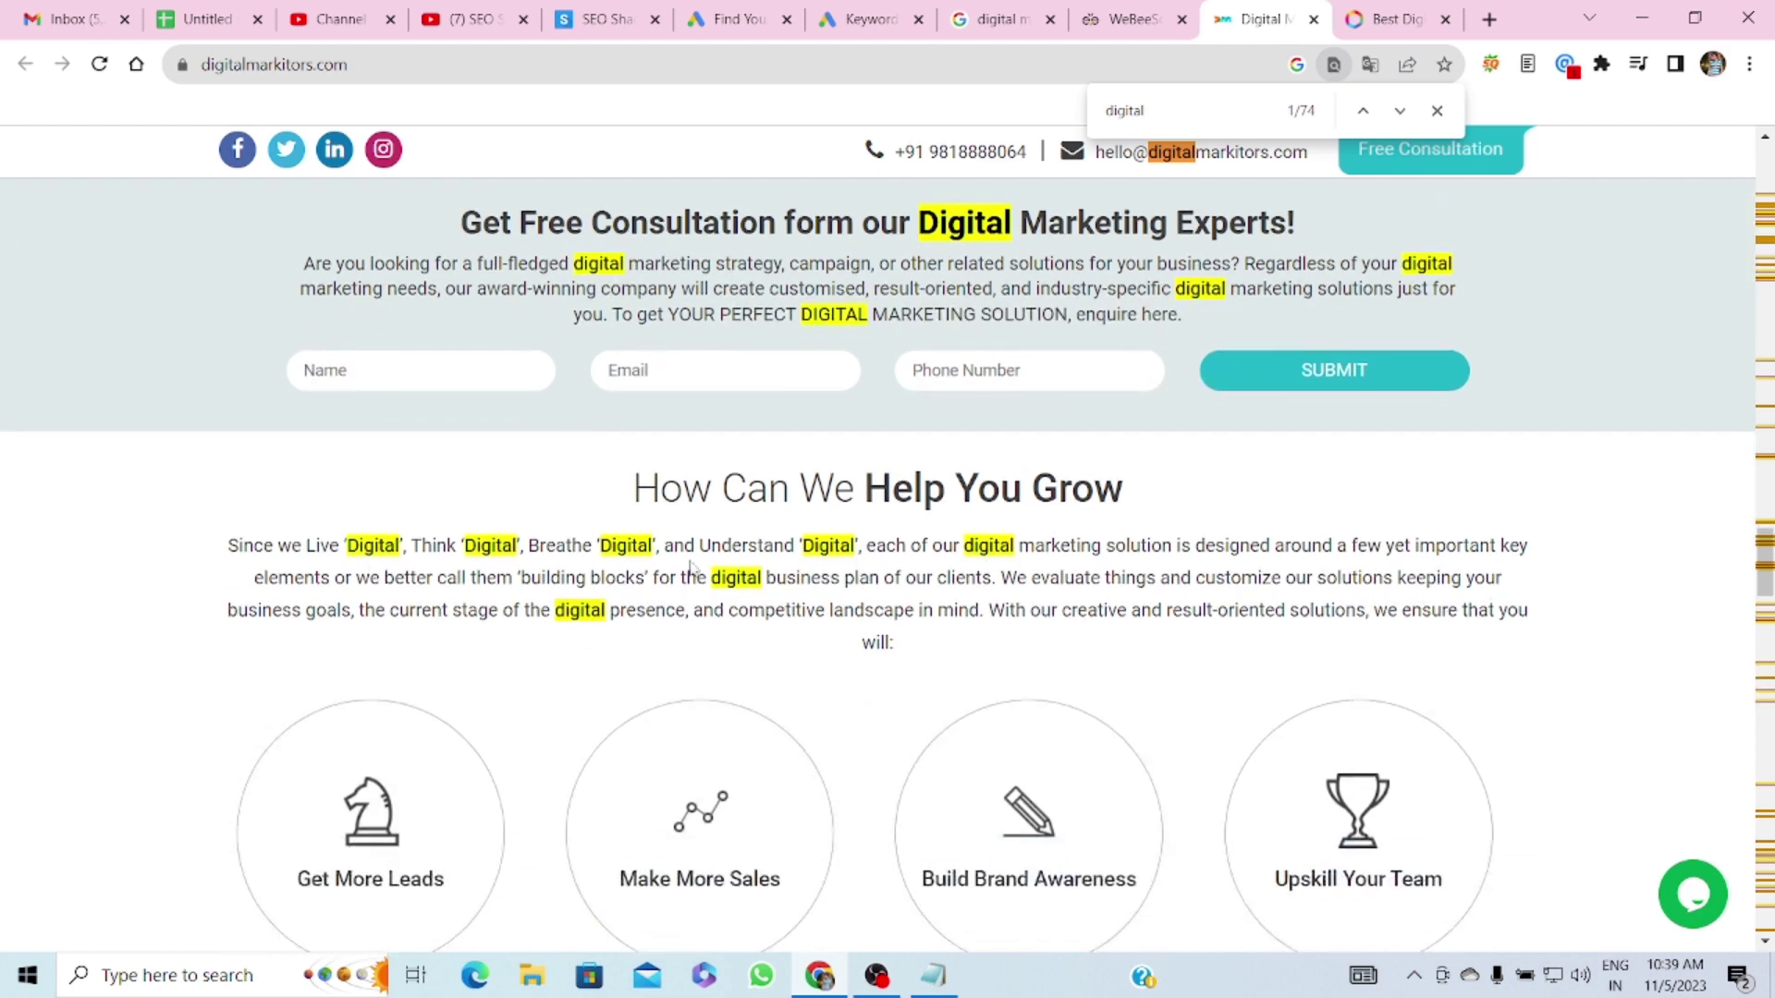
scroll(978, 556, "down", 1)
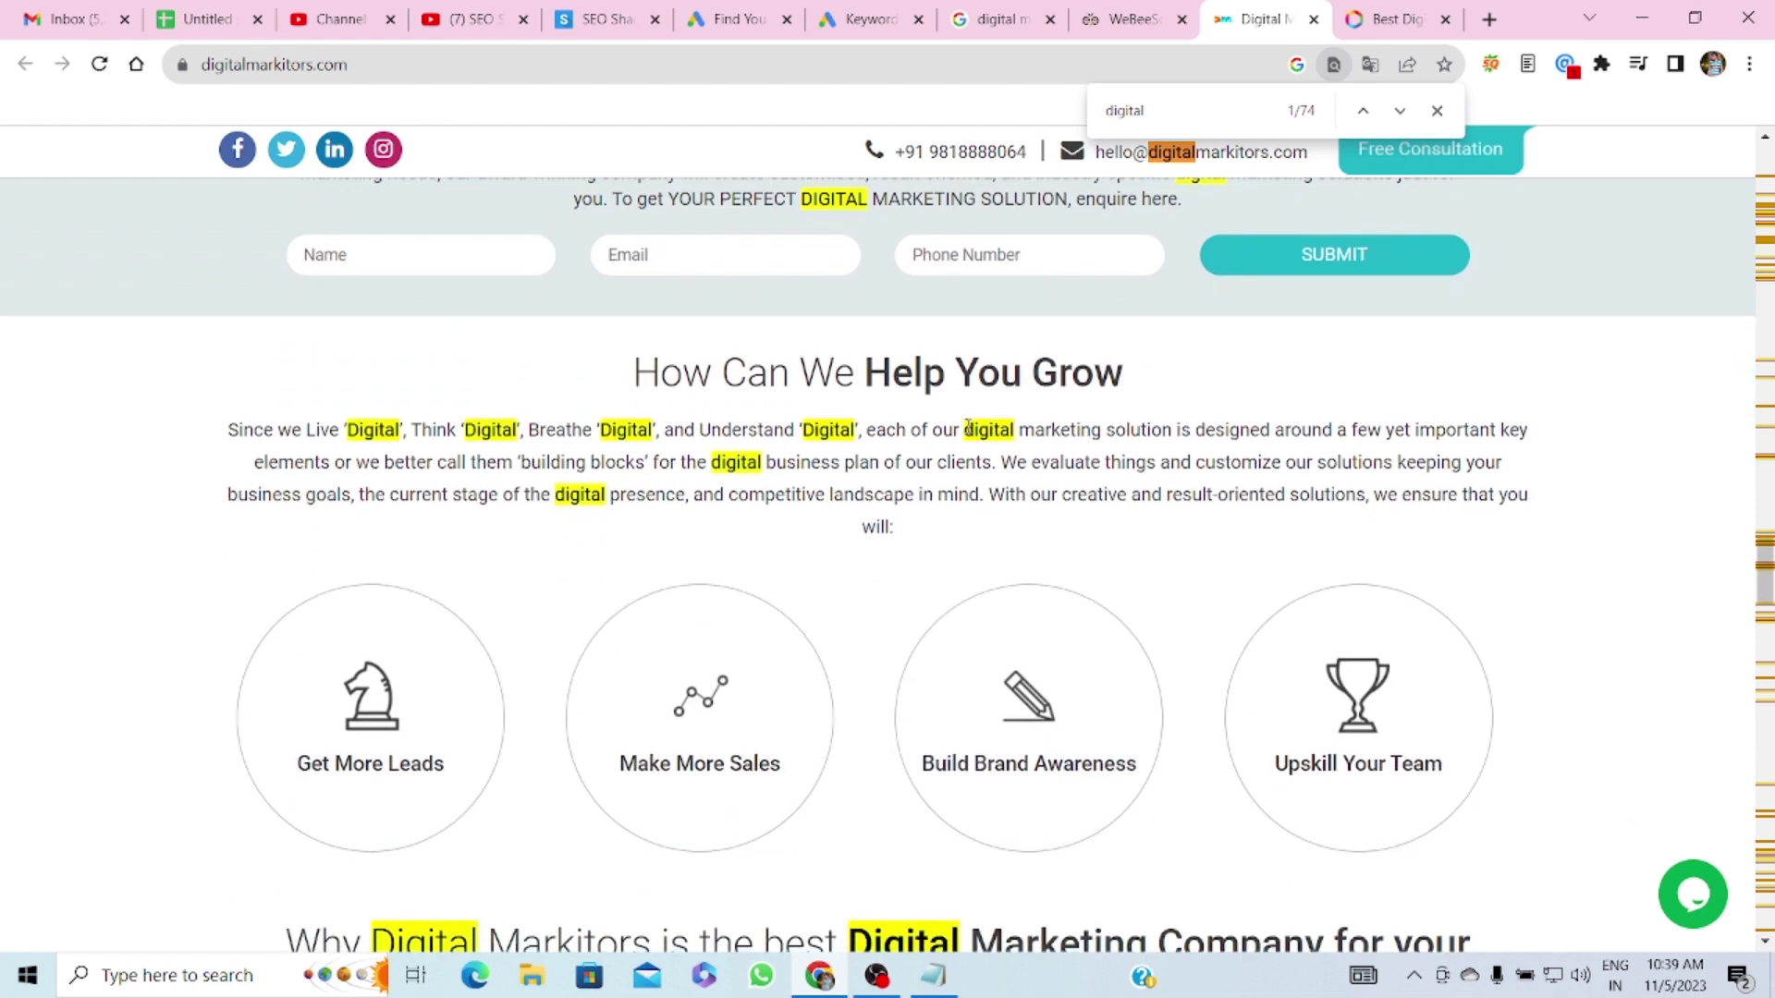
left_click_drag(966, 429, 1173, 430)
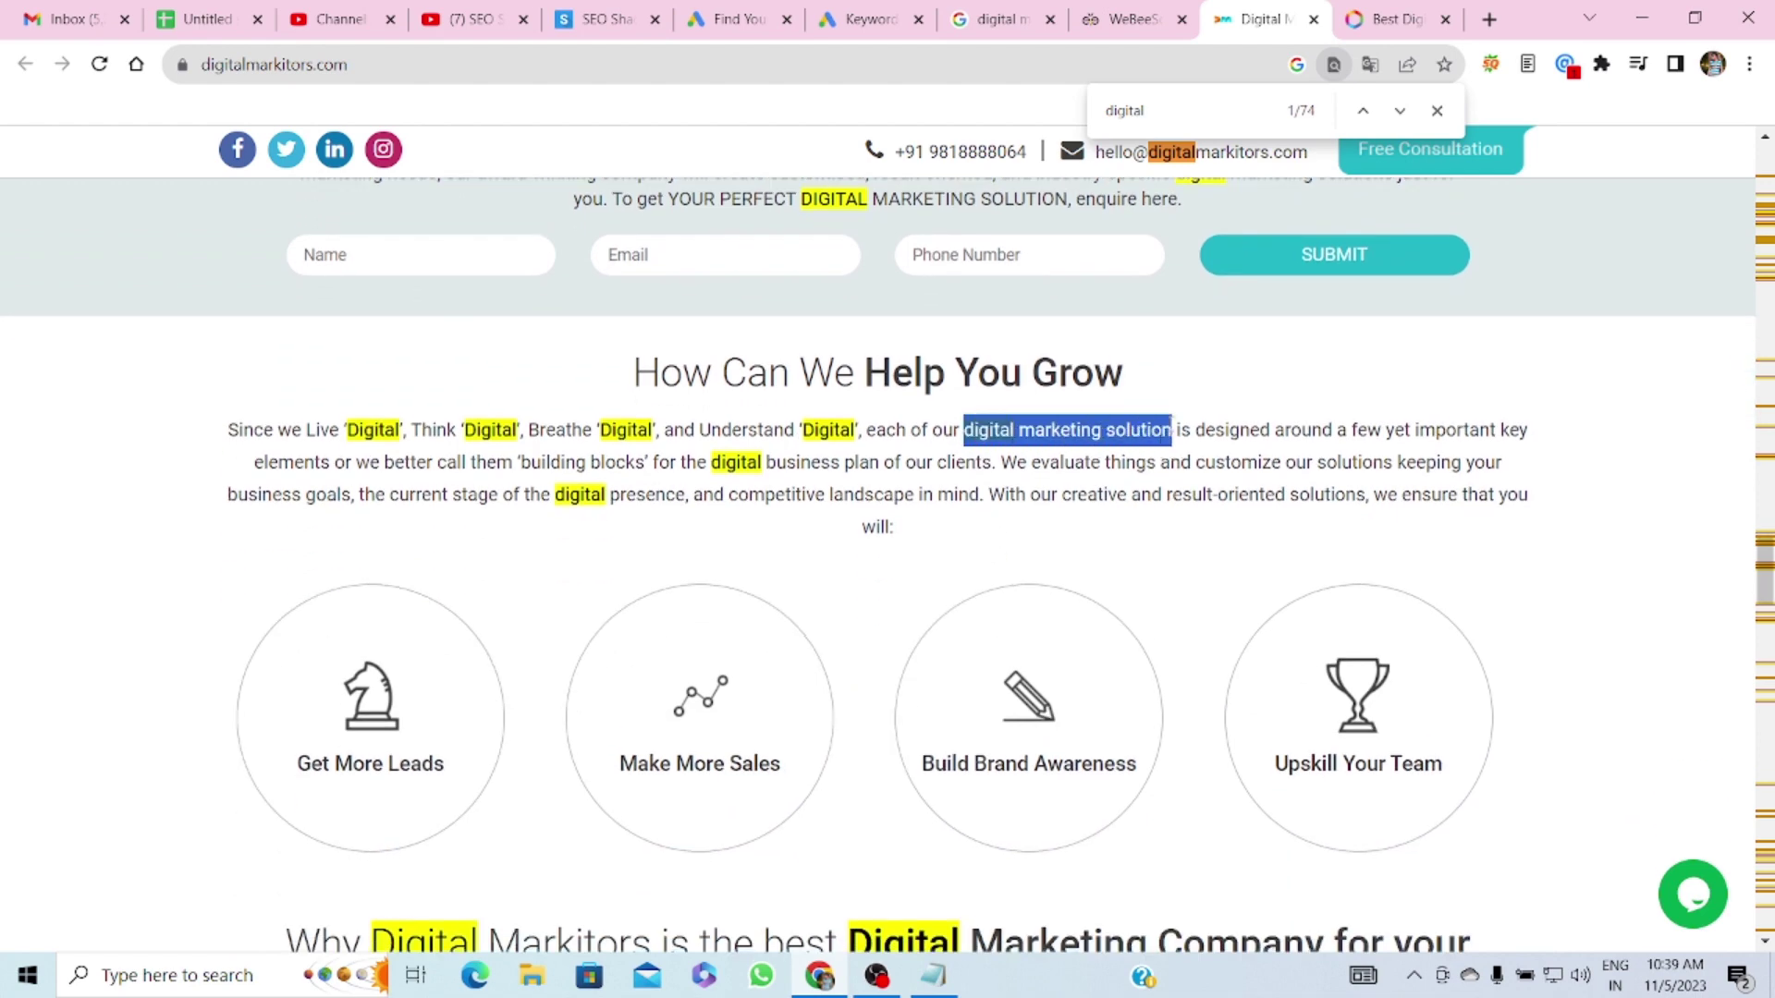
scroll(859, 542, "down", 3)
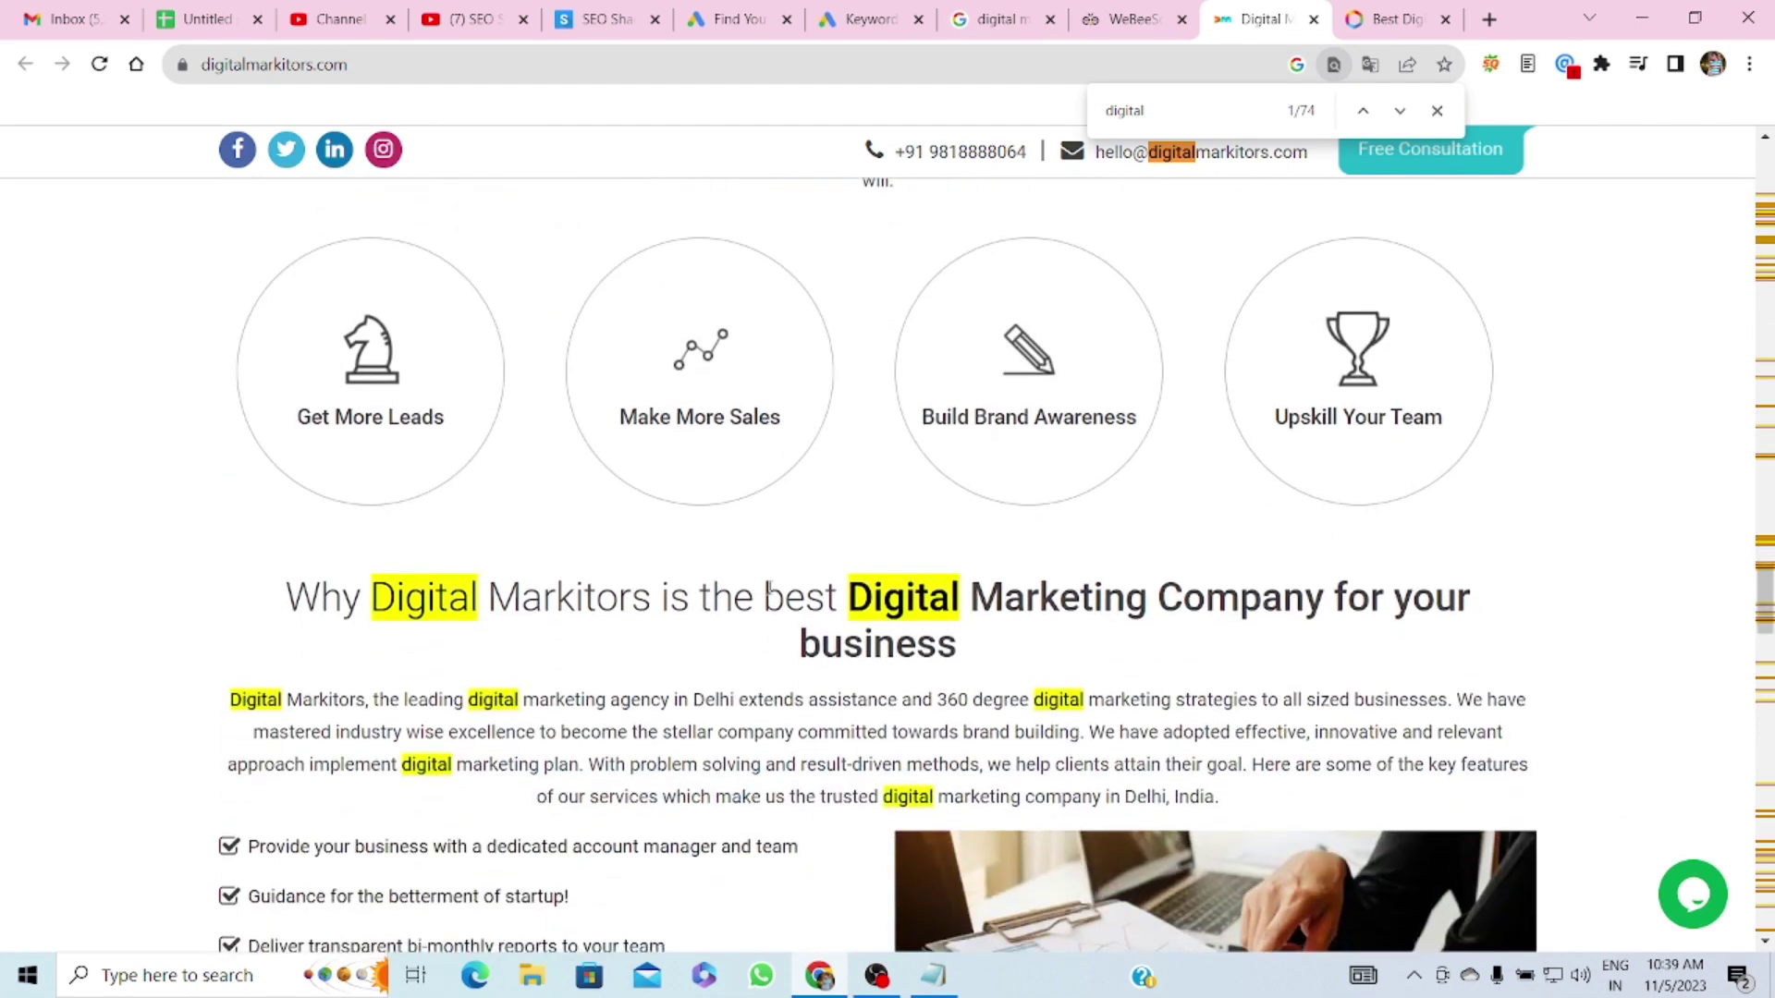
- Copy "best Digital Marketing Company" from the "Why Digital Markitors" heading into cell D23 of the keyword sheet
left_click_drag(764, 597, 1328, 597)
key("ctrl+c")
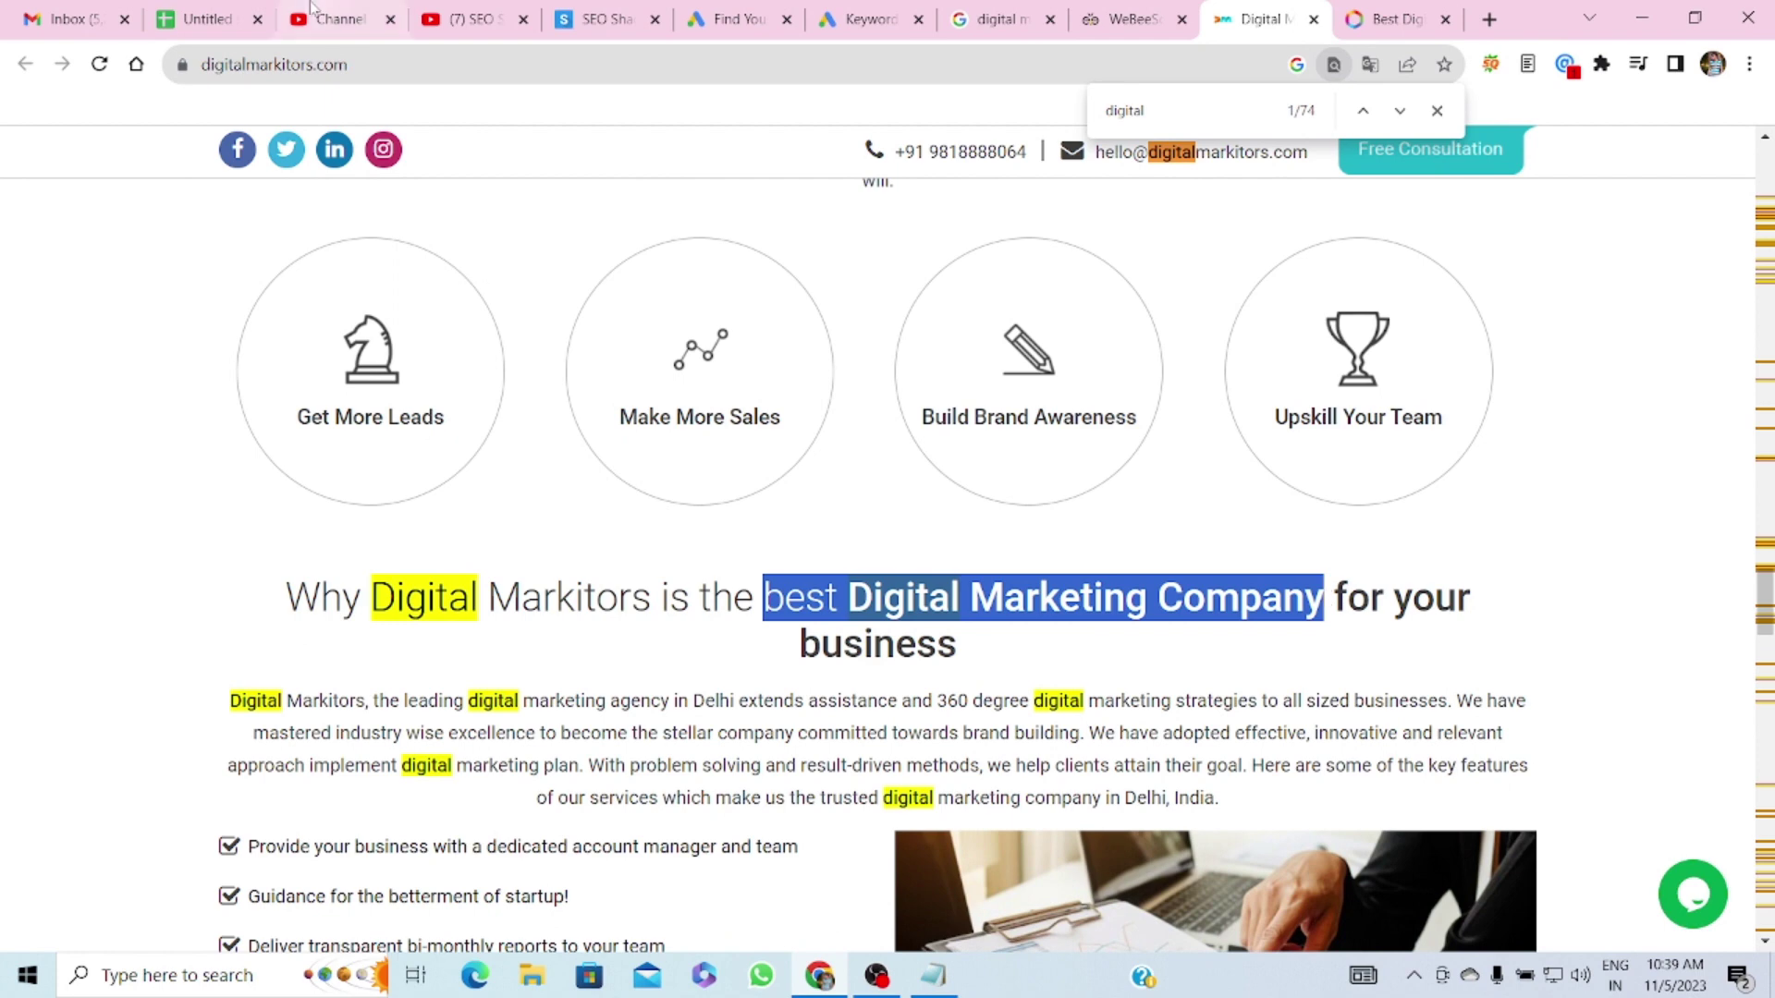
left_click(199, 18)
left_click(629, 860)
key("ctrl+v")
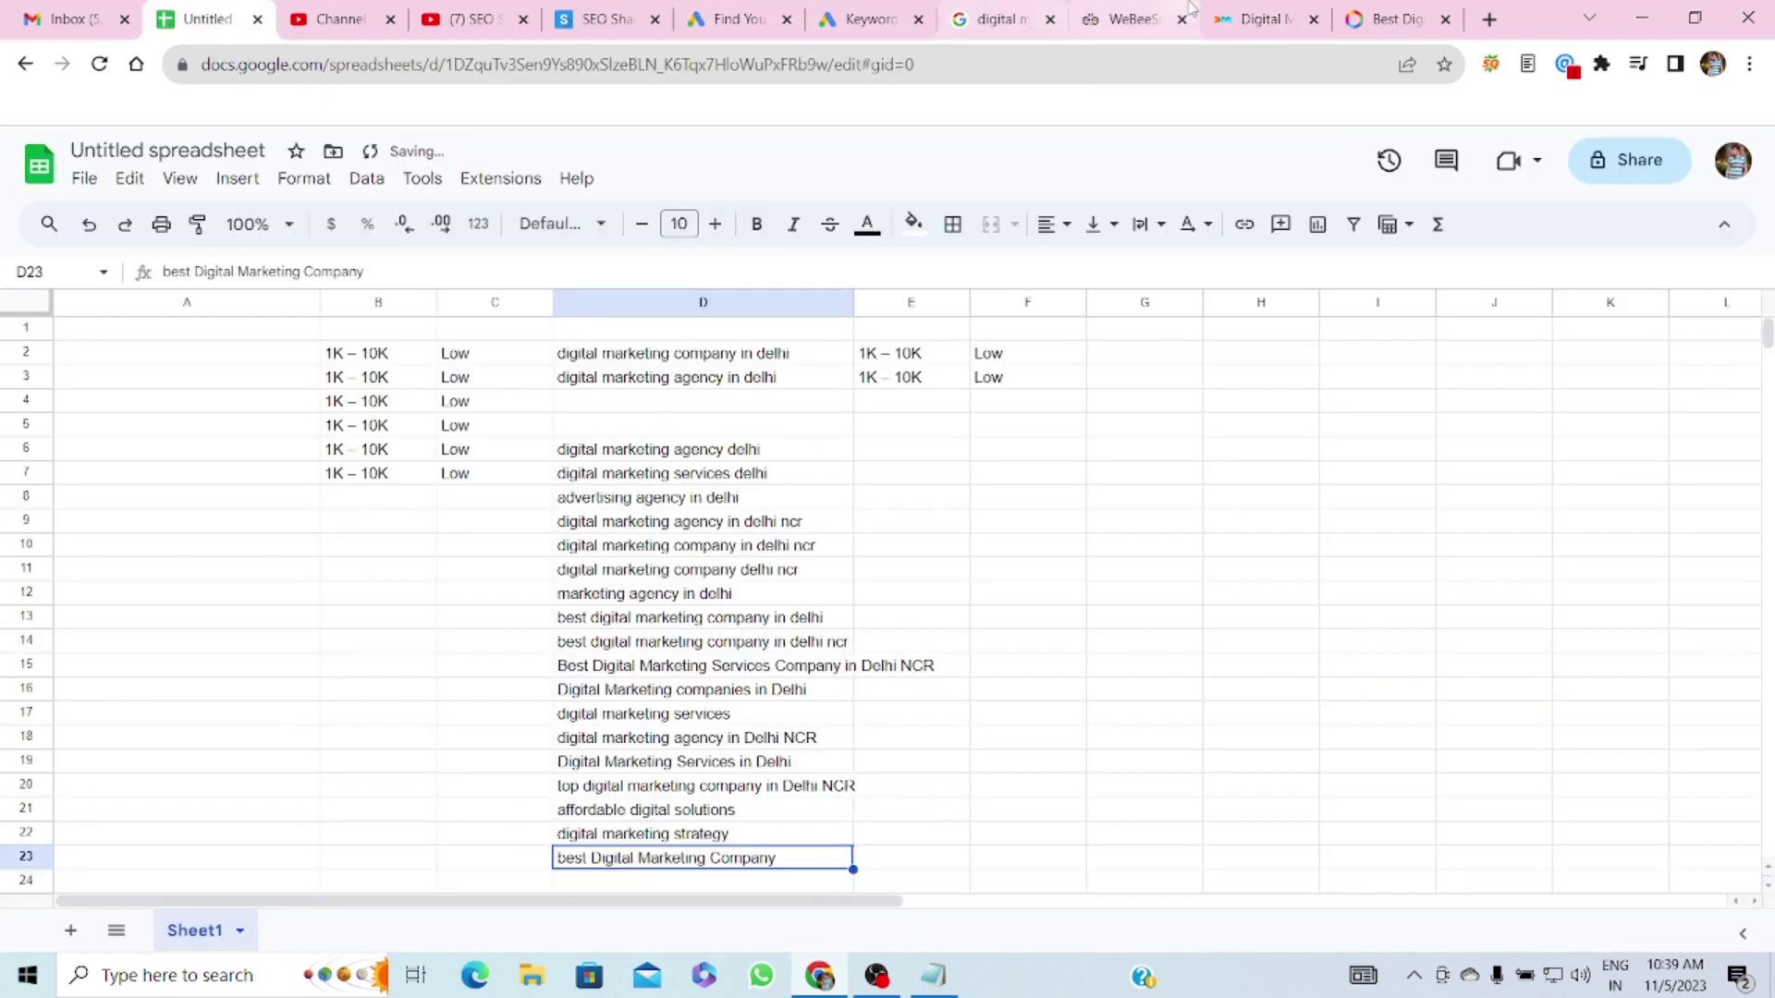
- Copy "digital marketing agency in Delhi" from the "Why Digital Markitors" paragraph and search the keyword sheet for it
left_click(1260, 18)
scroll(1202, 504, "up", 1)
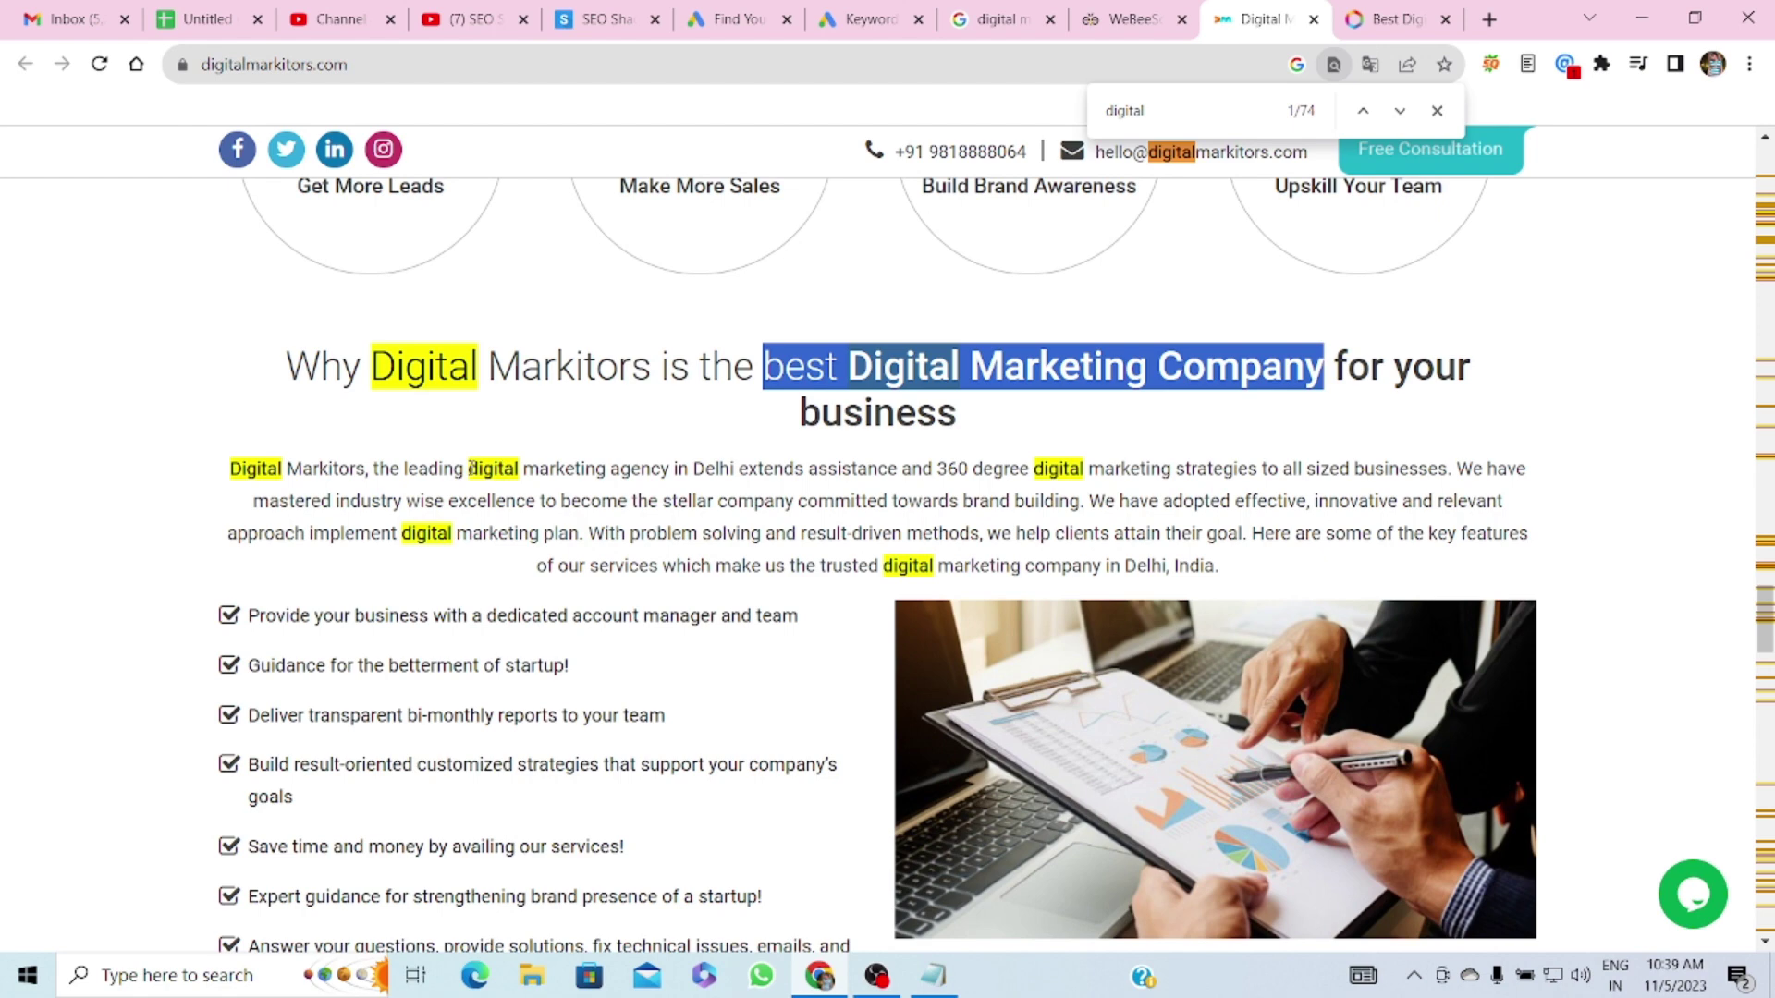
left_click_drag(469, 468, 735, 462)
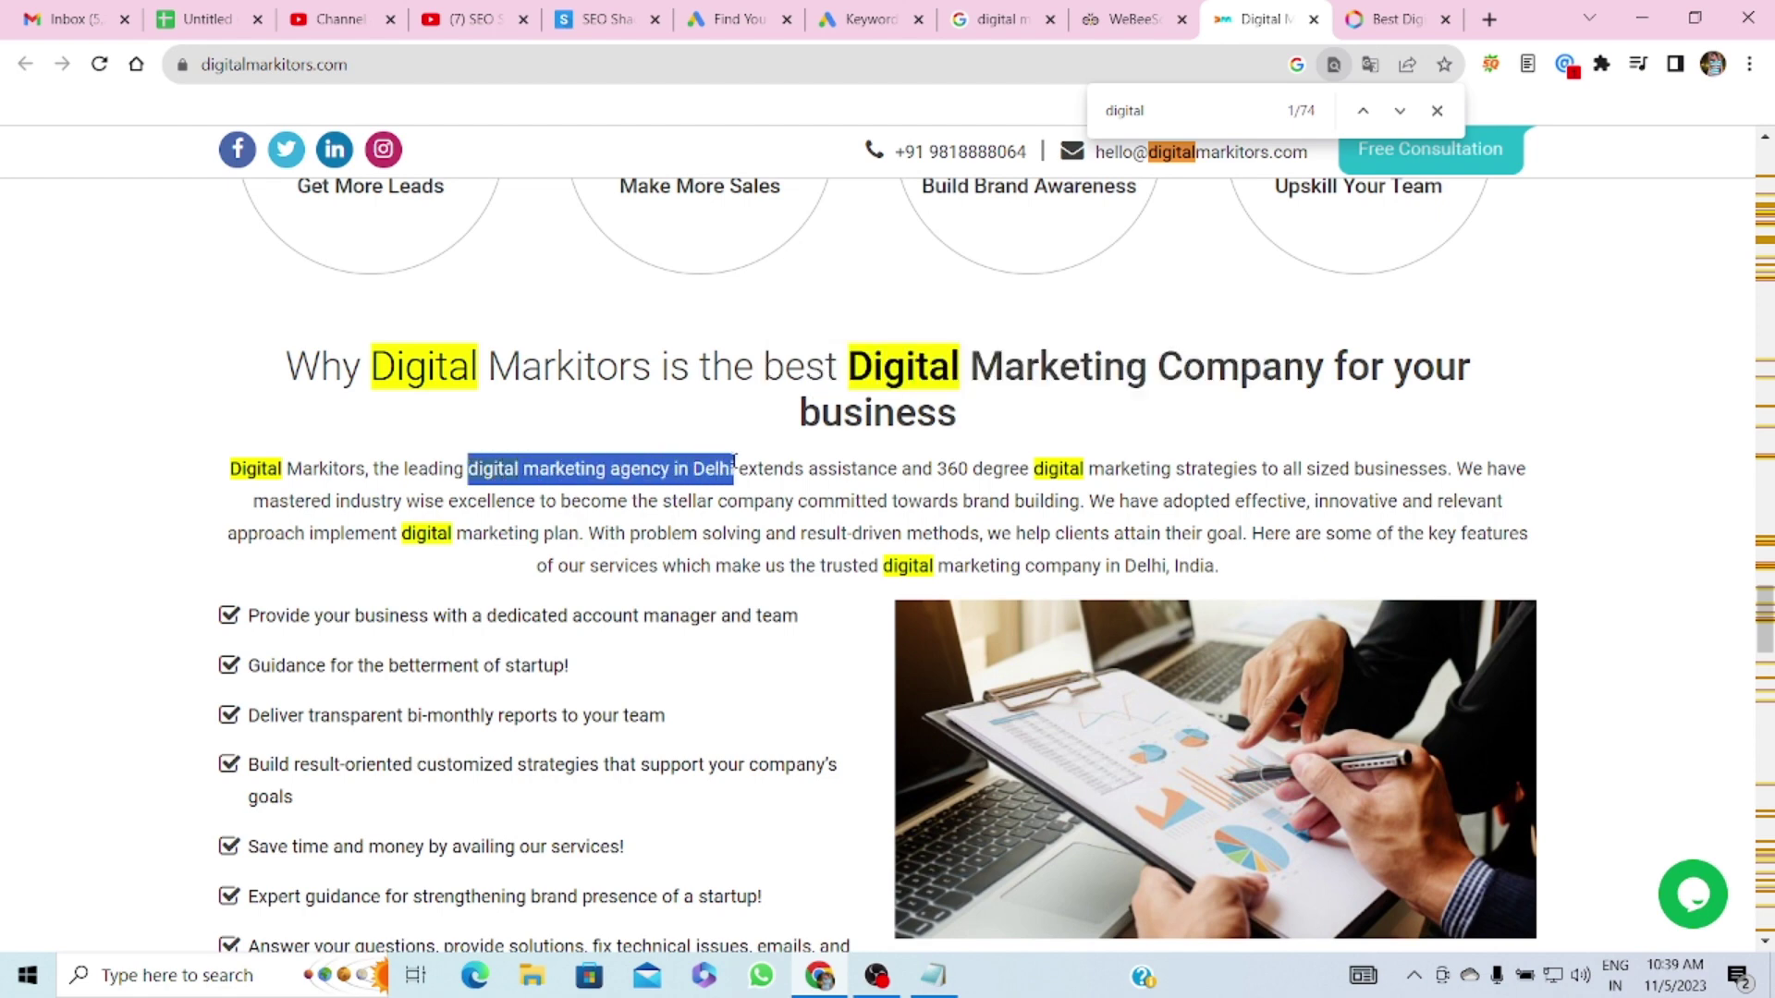
key("ctrl+c")
left_click(206, 18)
key("ctrl+f")
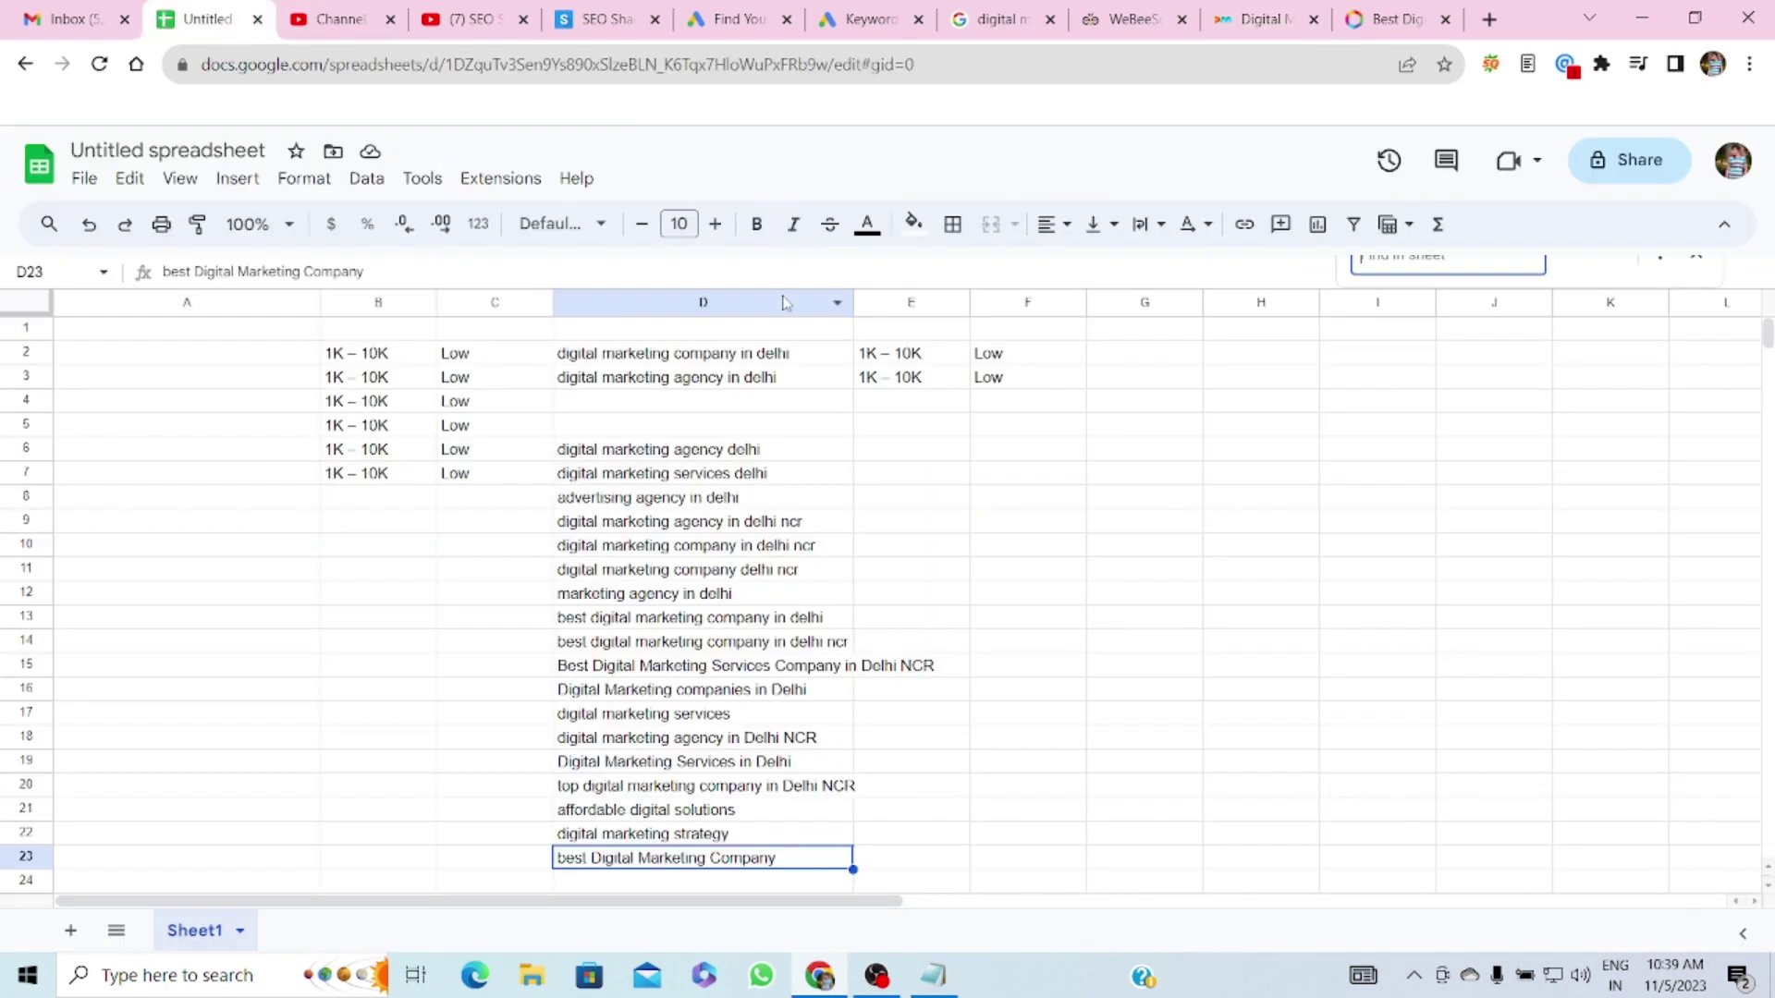
key("ctrl+v")
- Examine the Digital Markitors page from the "Why Digital Markitors" paragraph to the Testimonials section for more keyword phrases
left_click(1259, 19)
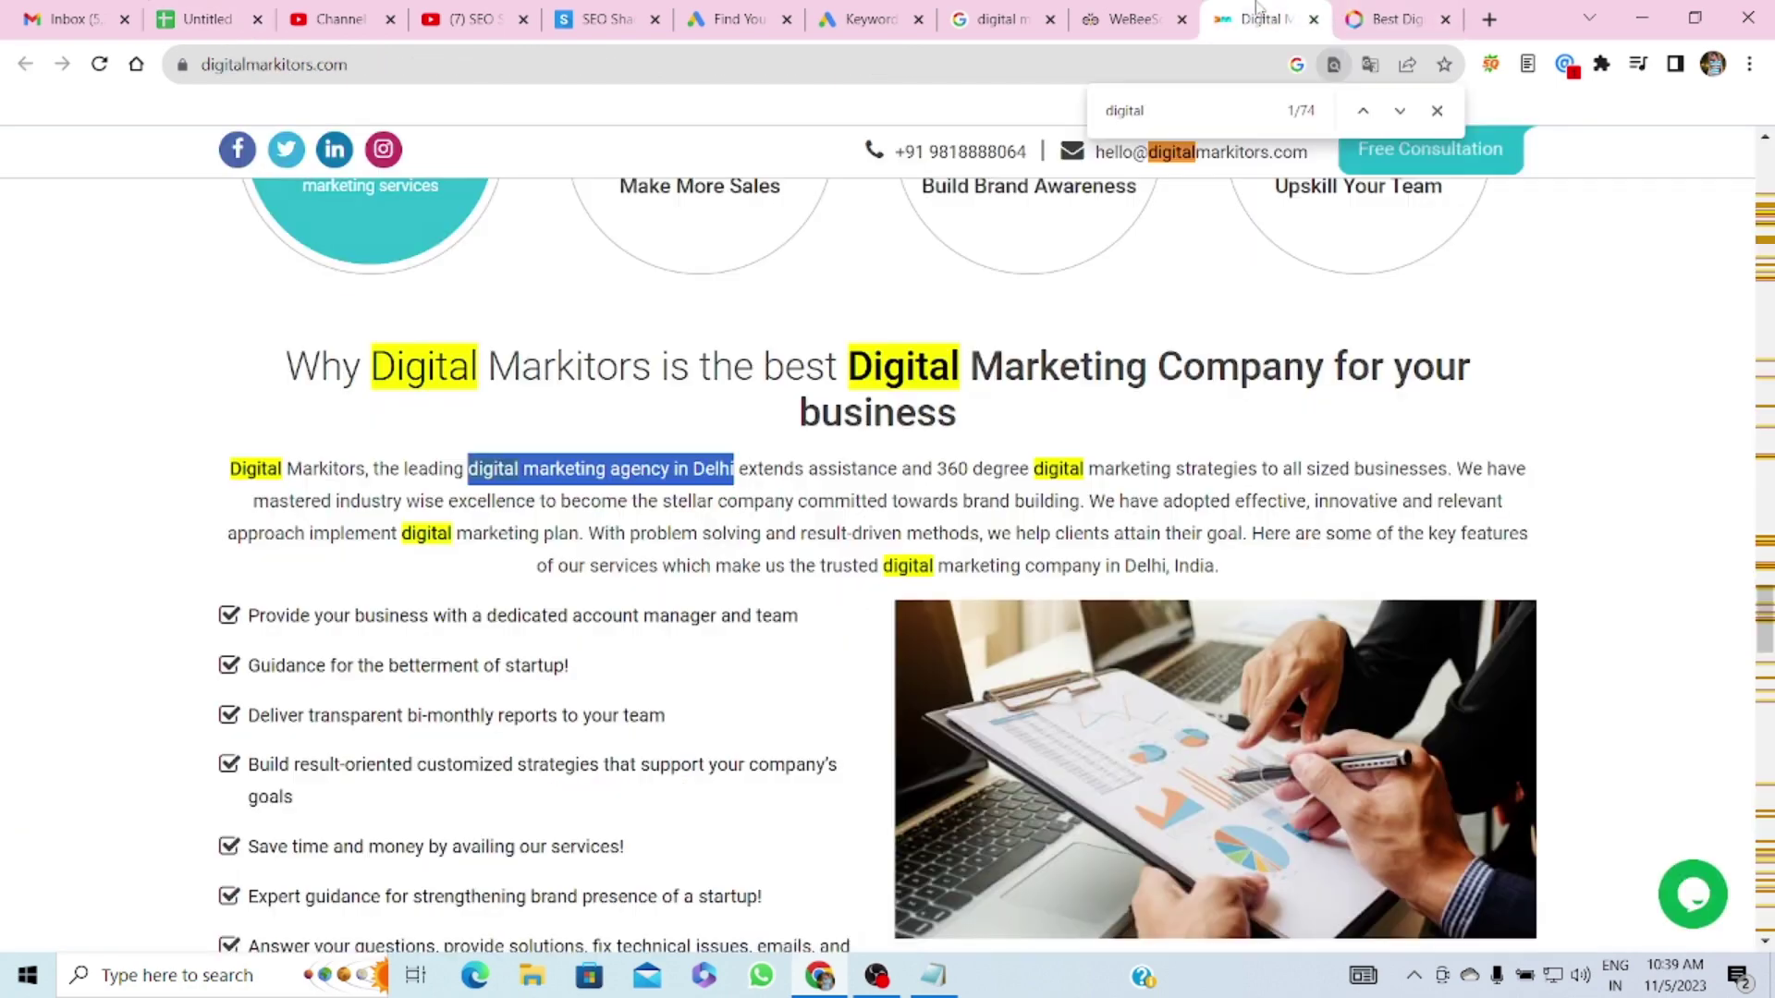
left_click(1121, 17)
left_click(1259, 18)
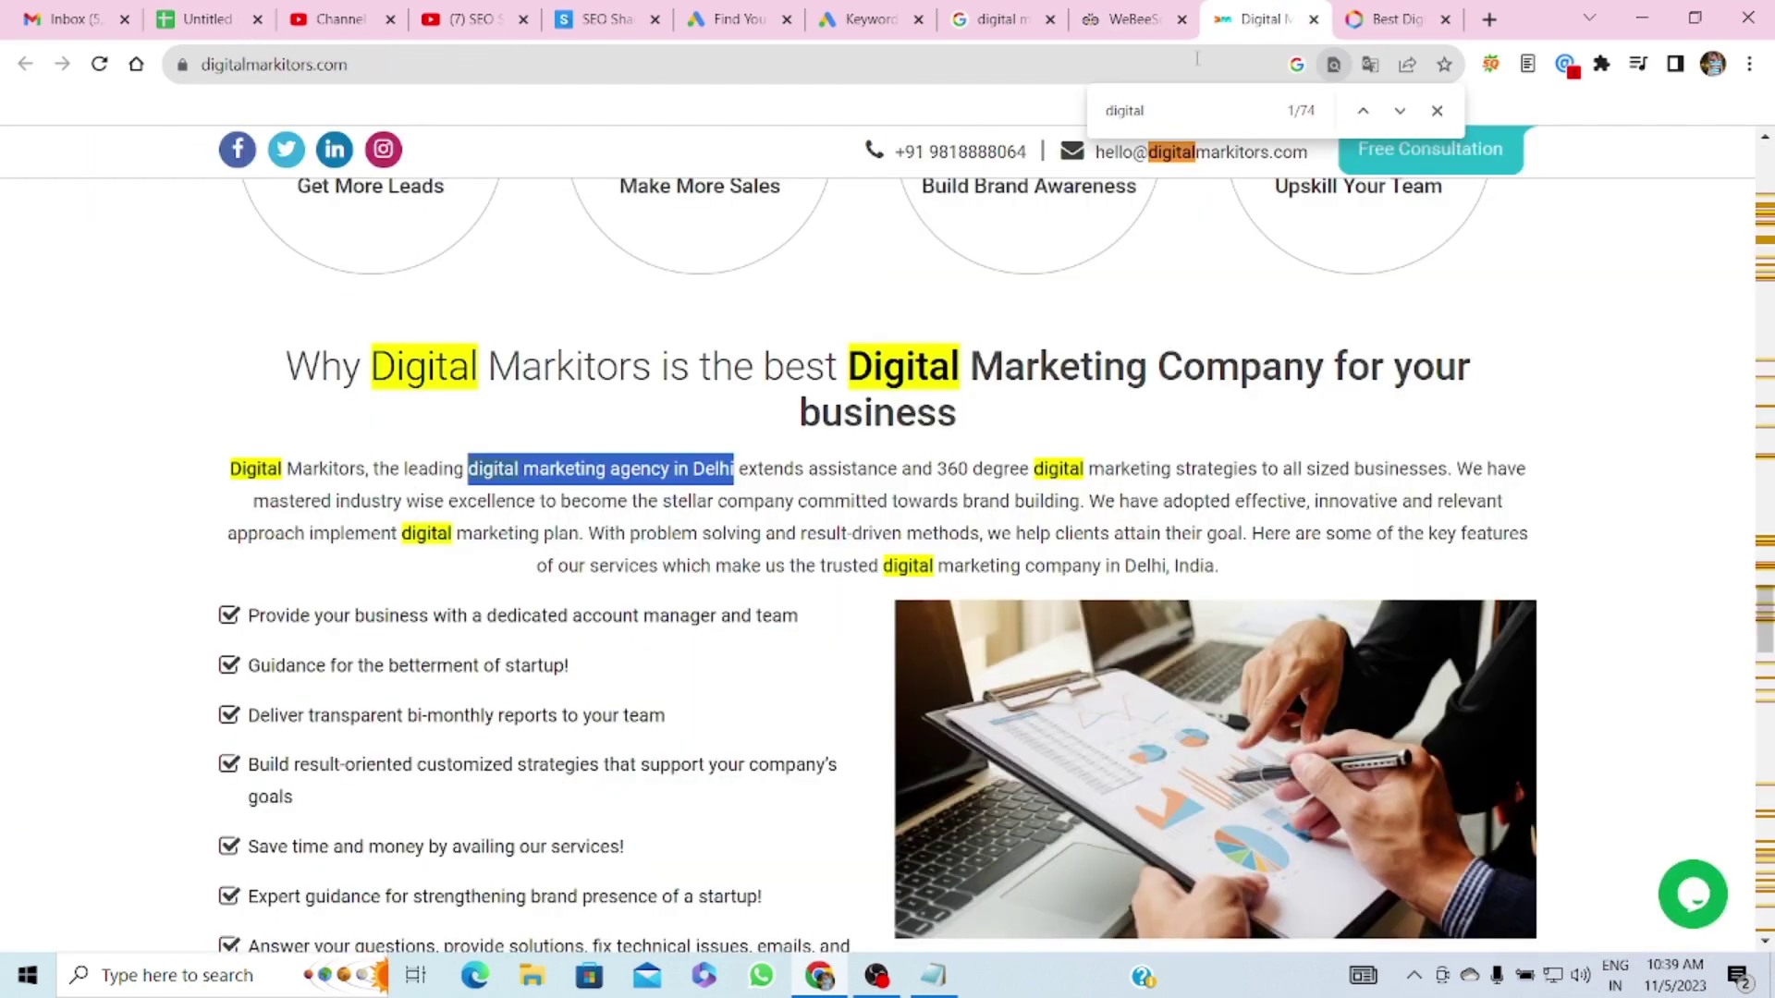
scroll(1033, 324, "down", 4)
scroll(1032, 324, "up", 1)
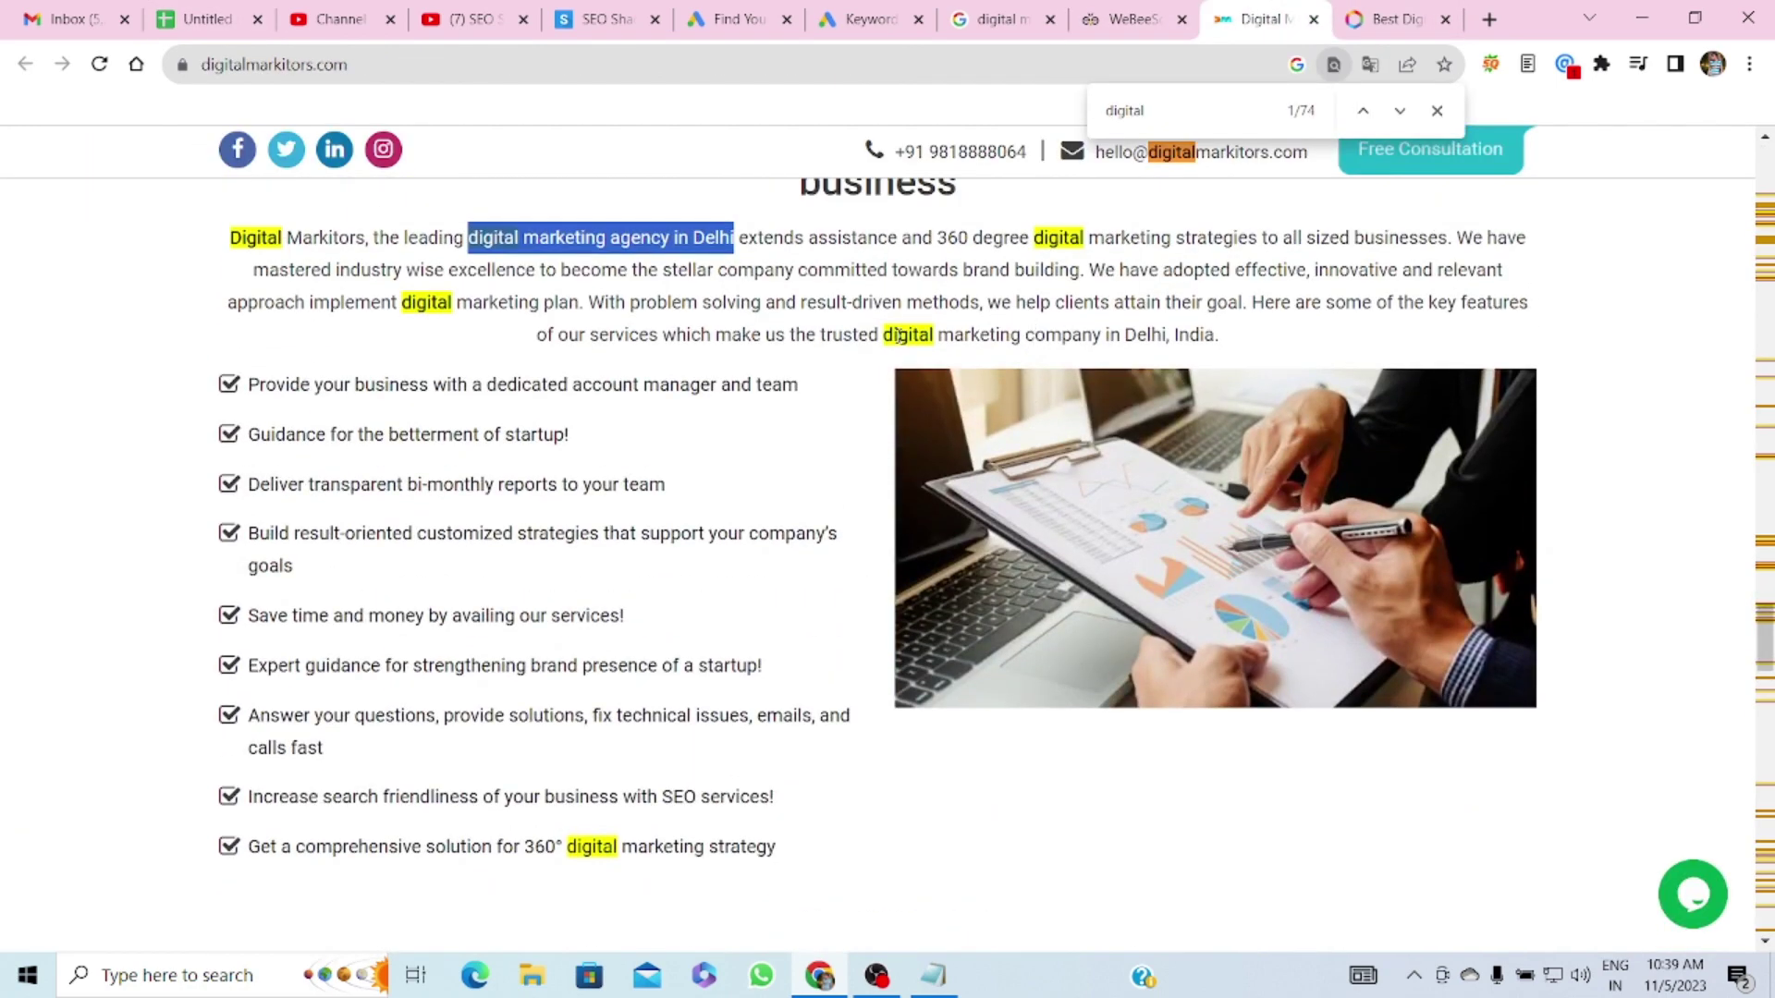
left_click_drag(884, 334, 1117, 374)
scroll(1100, 377, "down", 5)
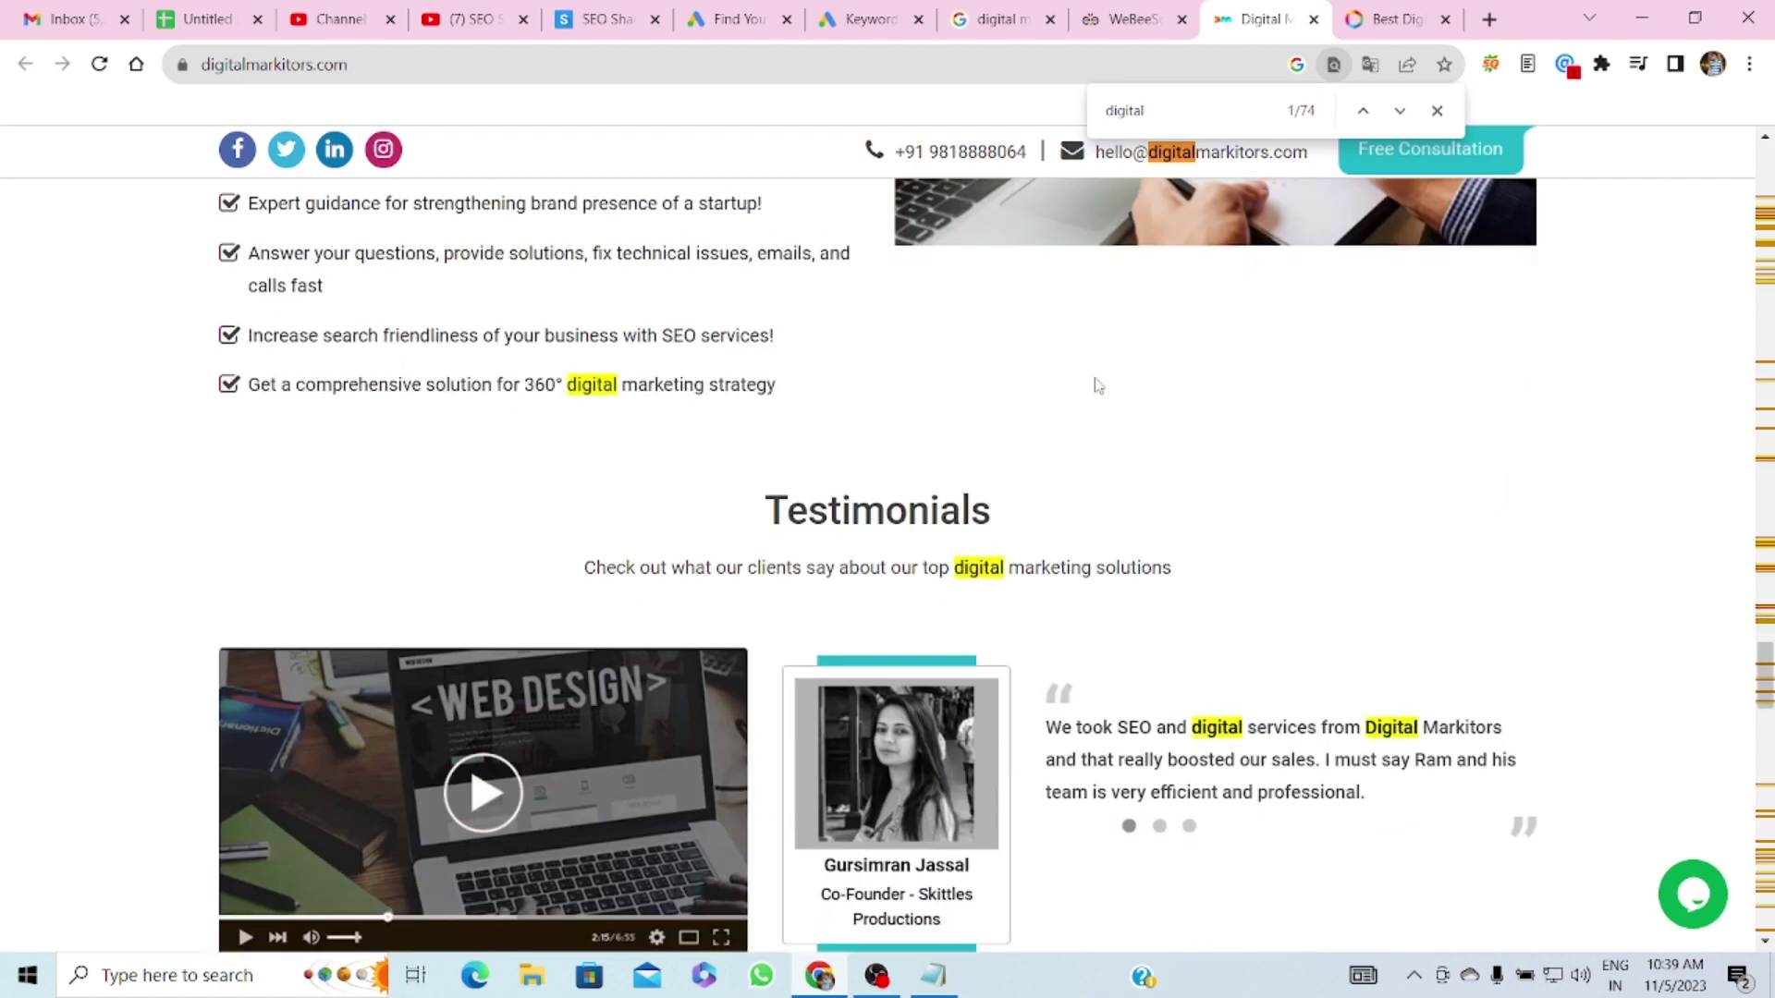
scroll(1069, 385, "down", 2)
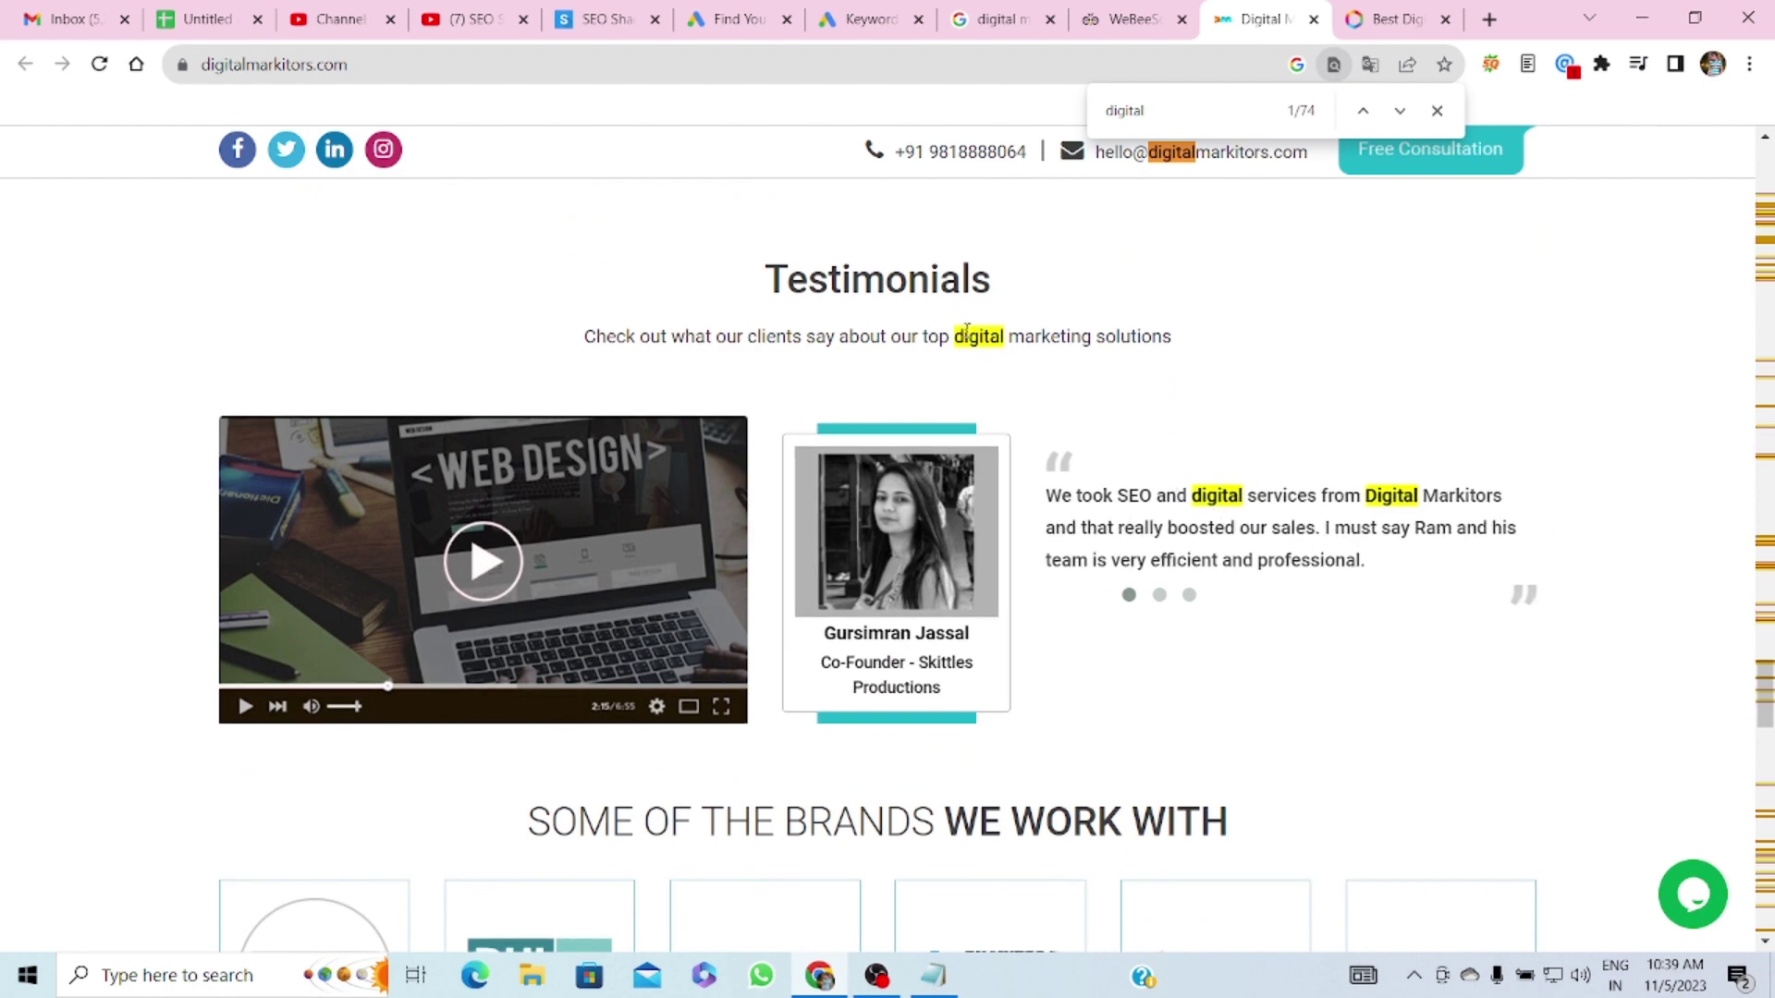
- Copy "top digital marketing solutions" from the Testimonials intro into cell D24 of the keyword sheet and return to the Digital Markitors page
left_click_drag(931, 336, 1118, 337)
left_click(997, 329)
left_click_drag(922, 334, 1065, 337)
left_click(961, 338)
left_click_drag(925, 337, 1178, 342)
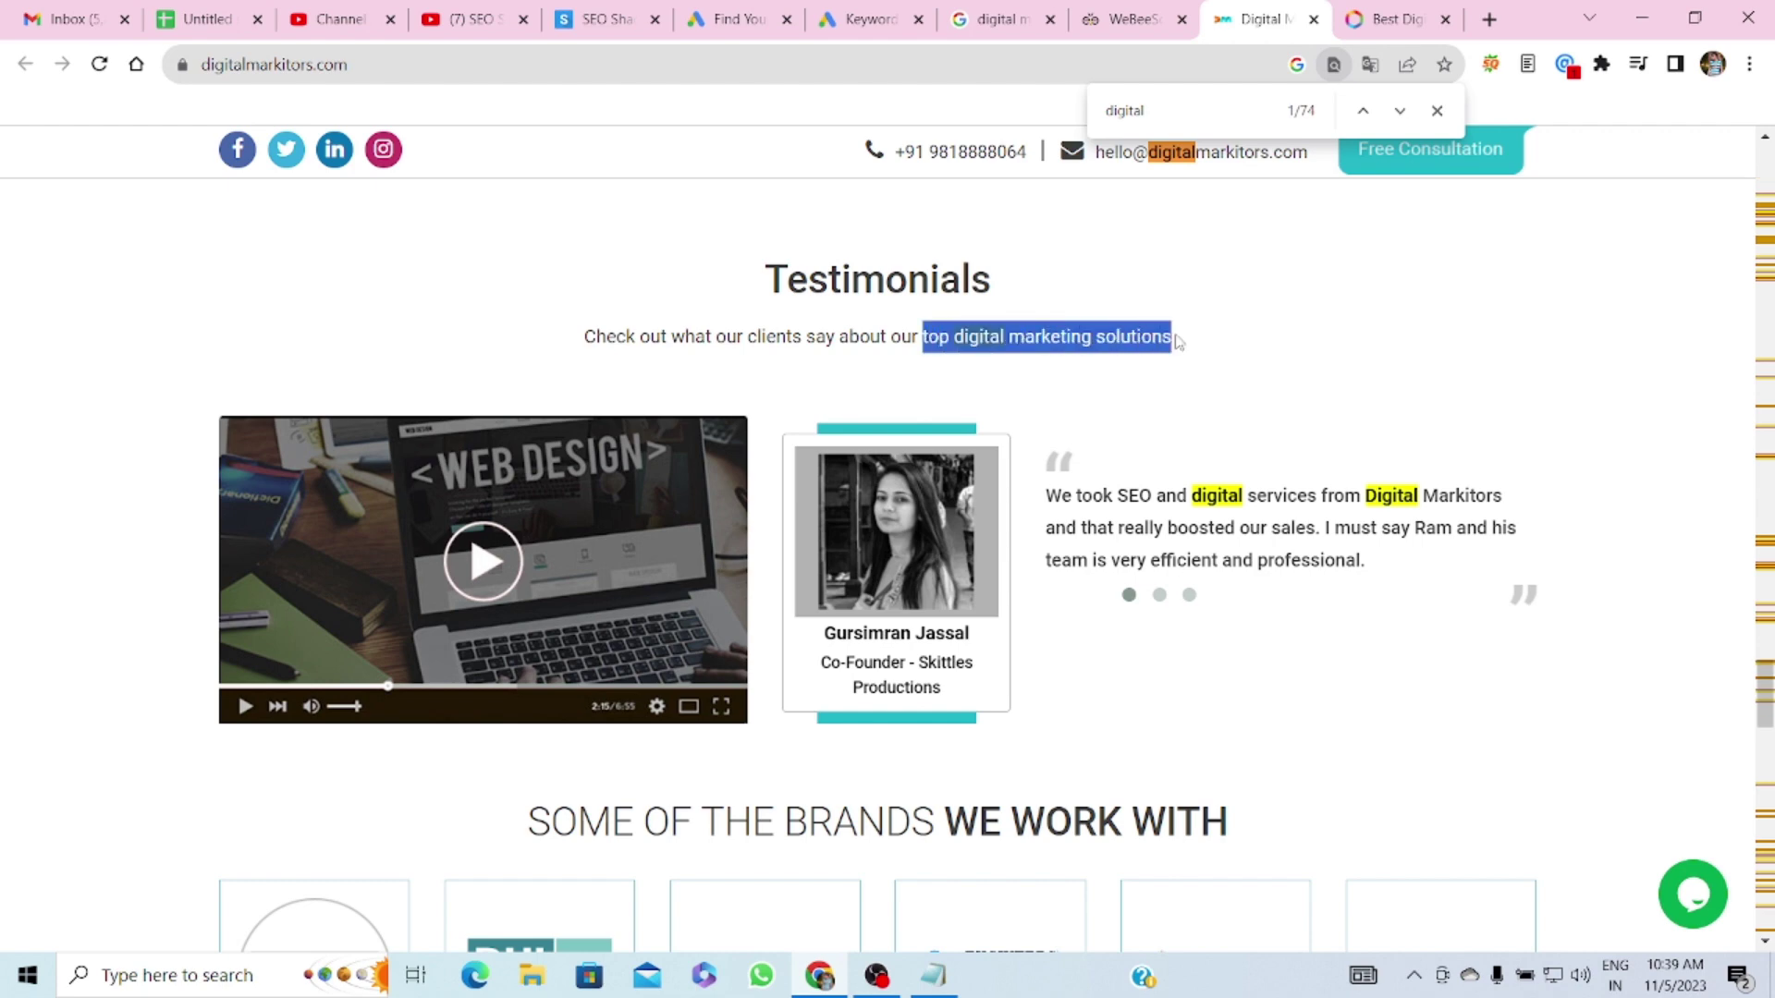
left_click(204, 18)
scroll(638, 740, "down", 2)
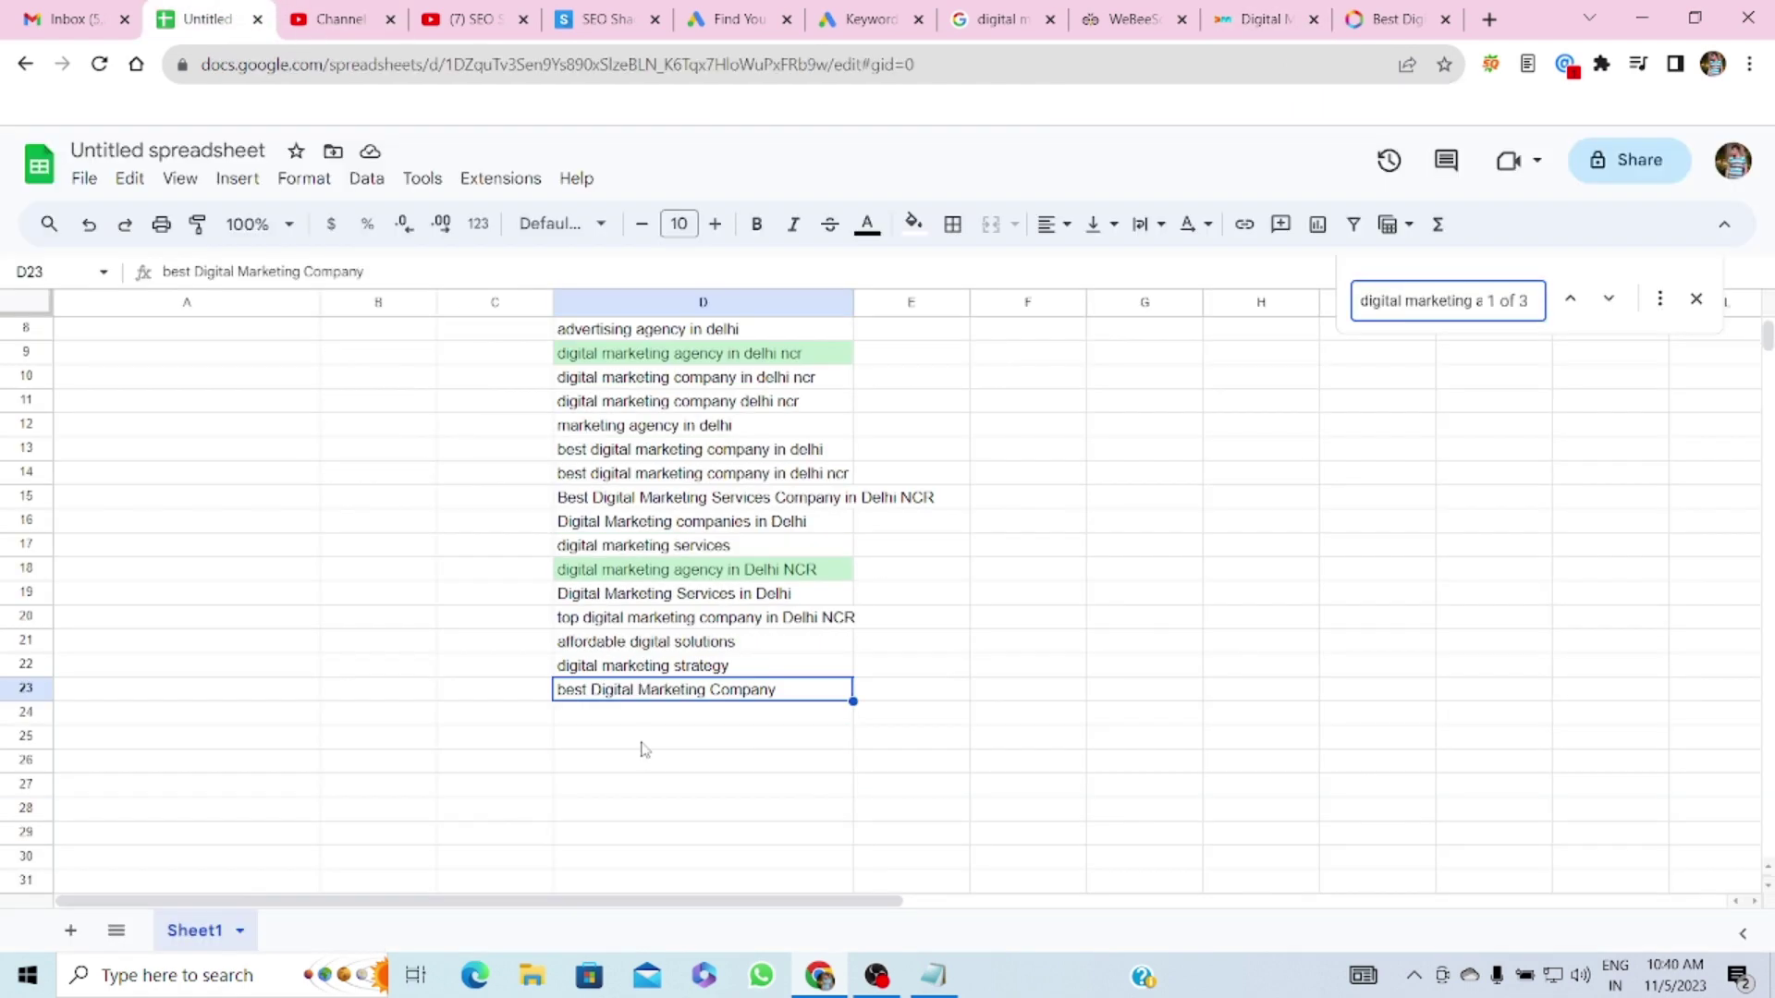
key("ctrl+v")
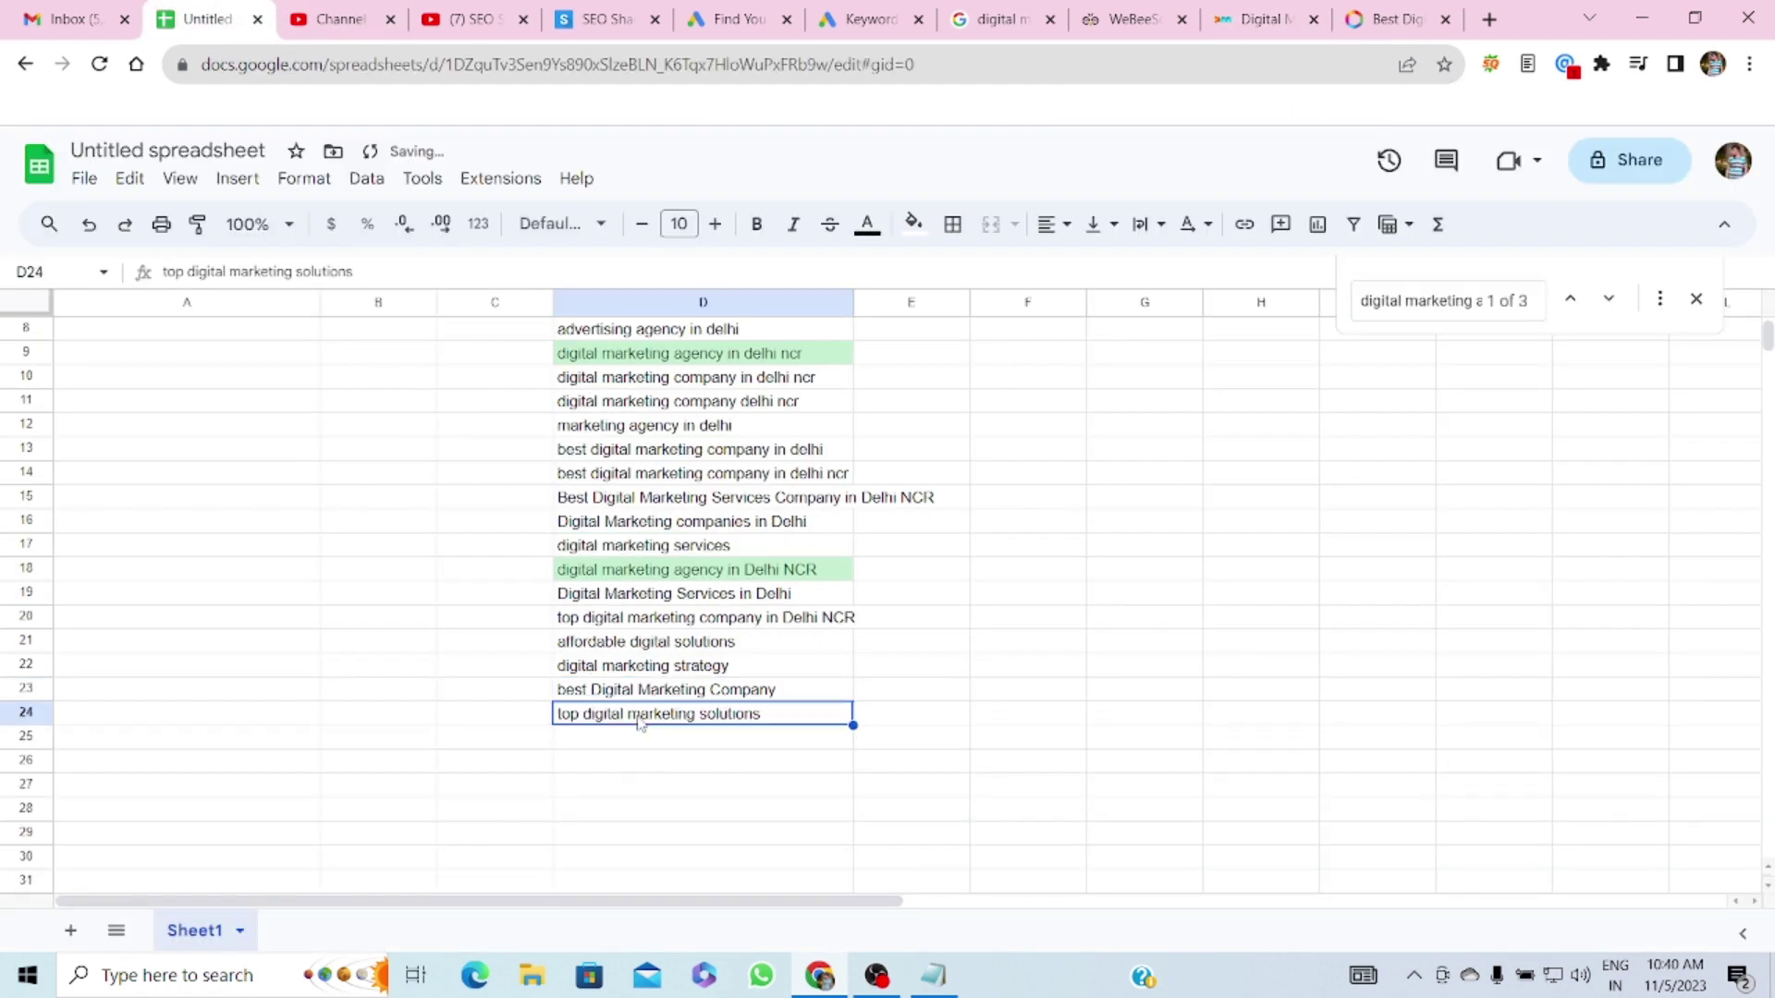
scroll(642, 721, "up", 2)
left_click(1243, 17)
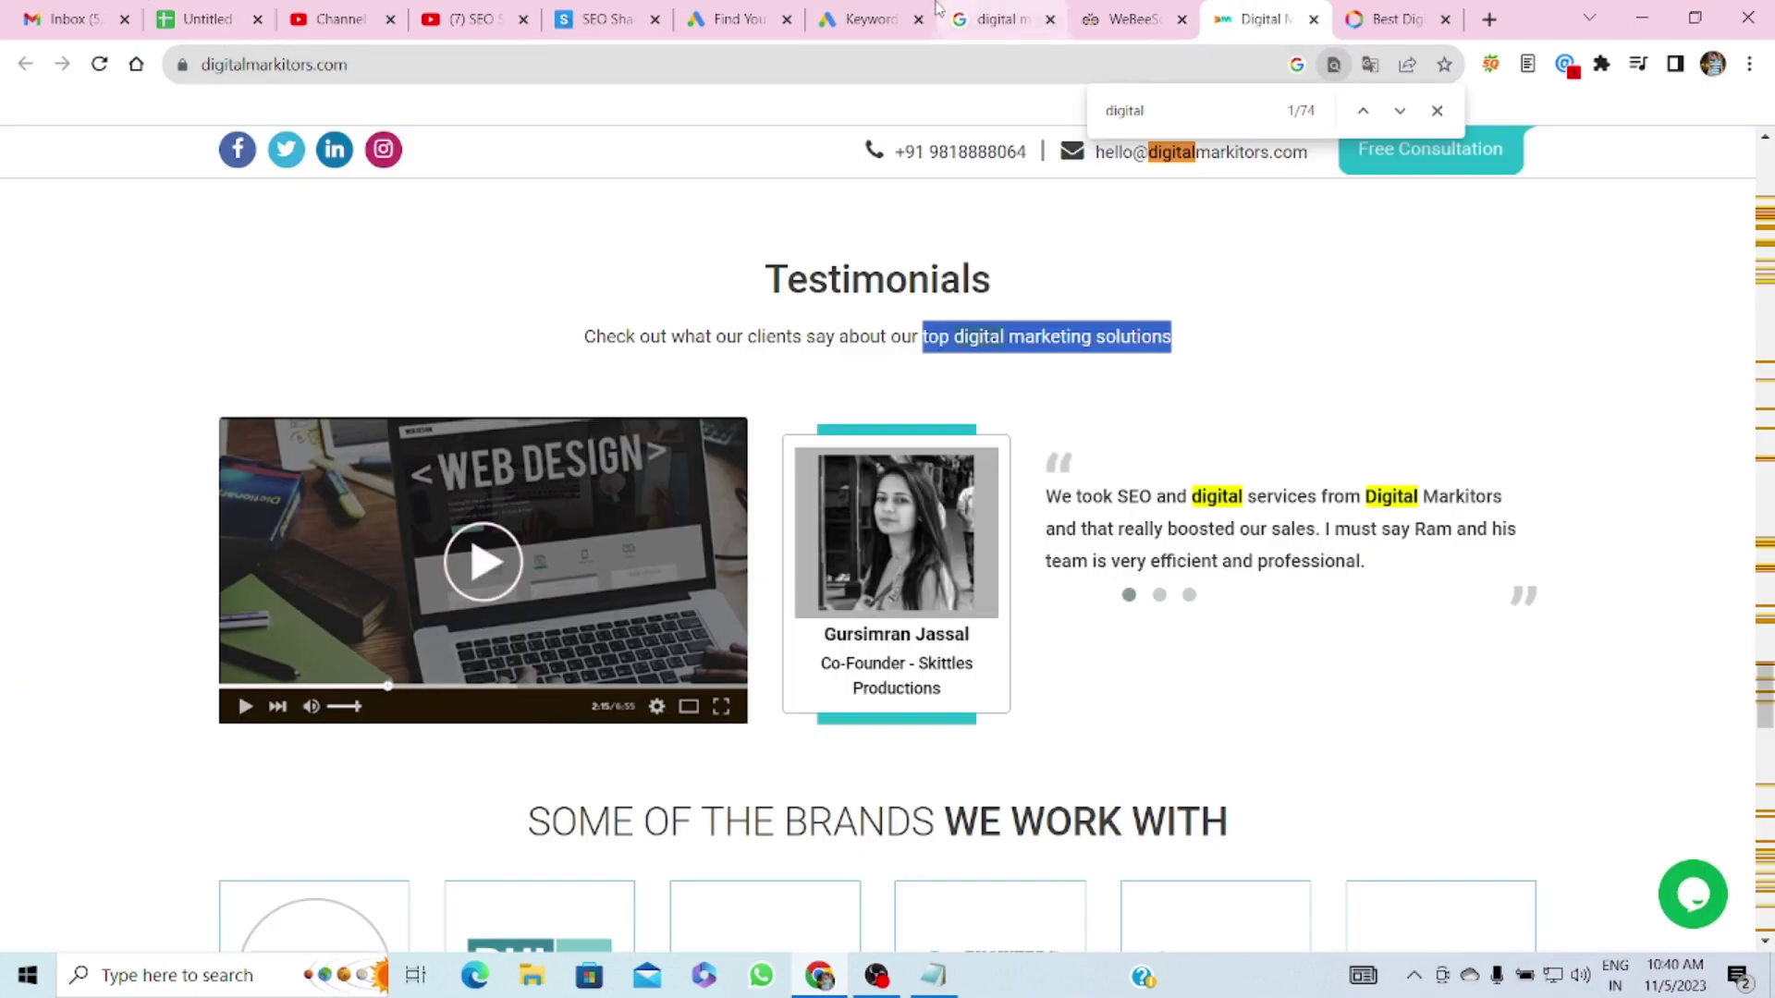
- Examine the Digital Markitors page from the Testimonials section through Latest Blog and News to the FAQ for more keyword phrases
left_click(888, 18)
left_click(1126, 18)
left_click(1267, 19)
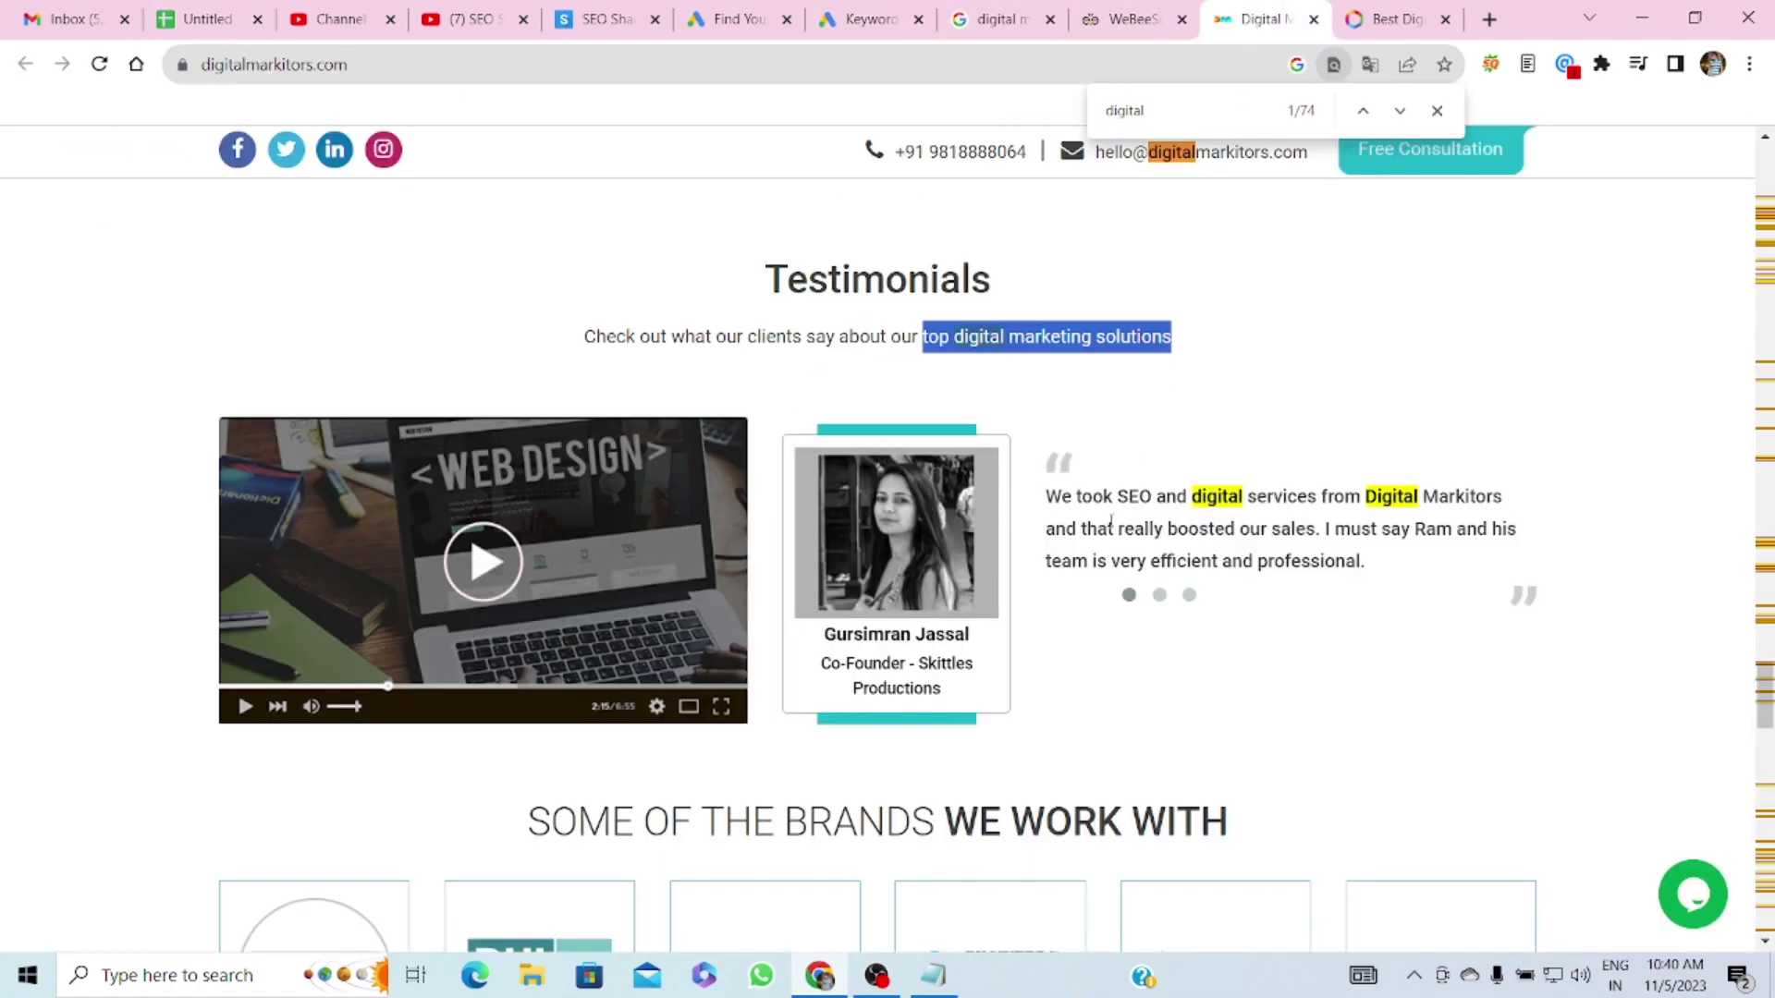
scroll(1112, 523, "down", 15)
scroll(1105, 547, "up", 2)
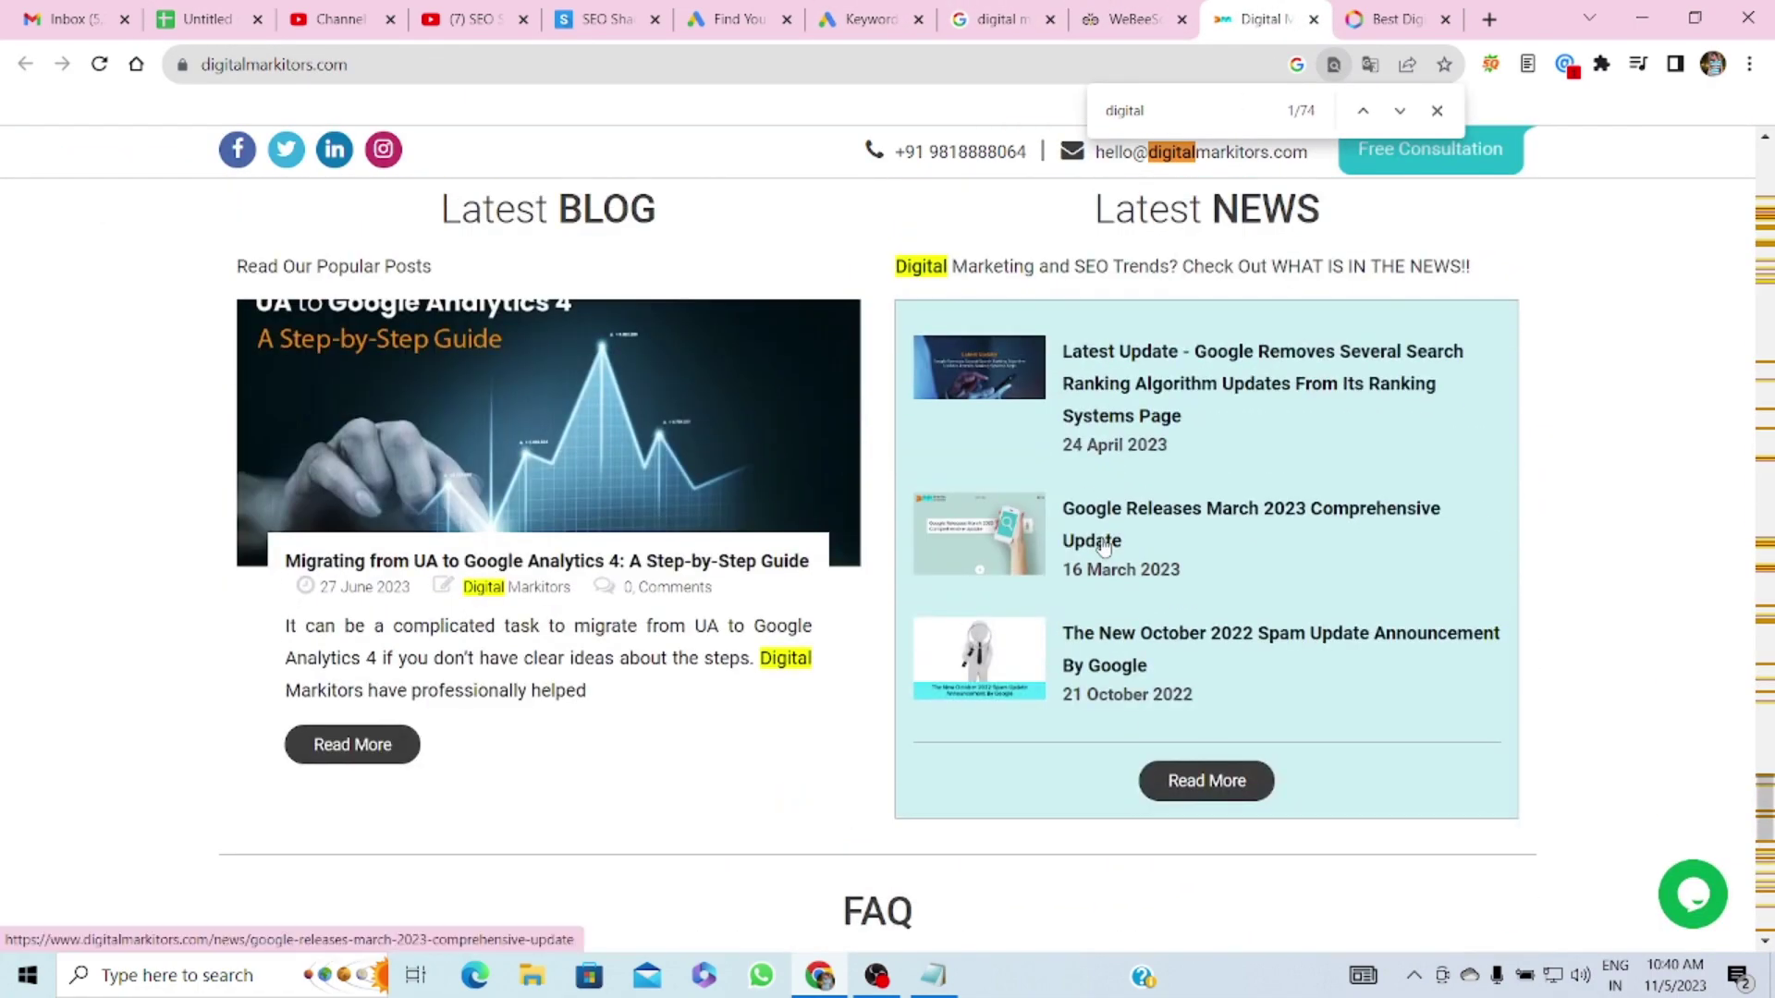
scroll(1104, 547, "down", 7)
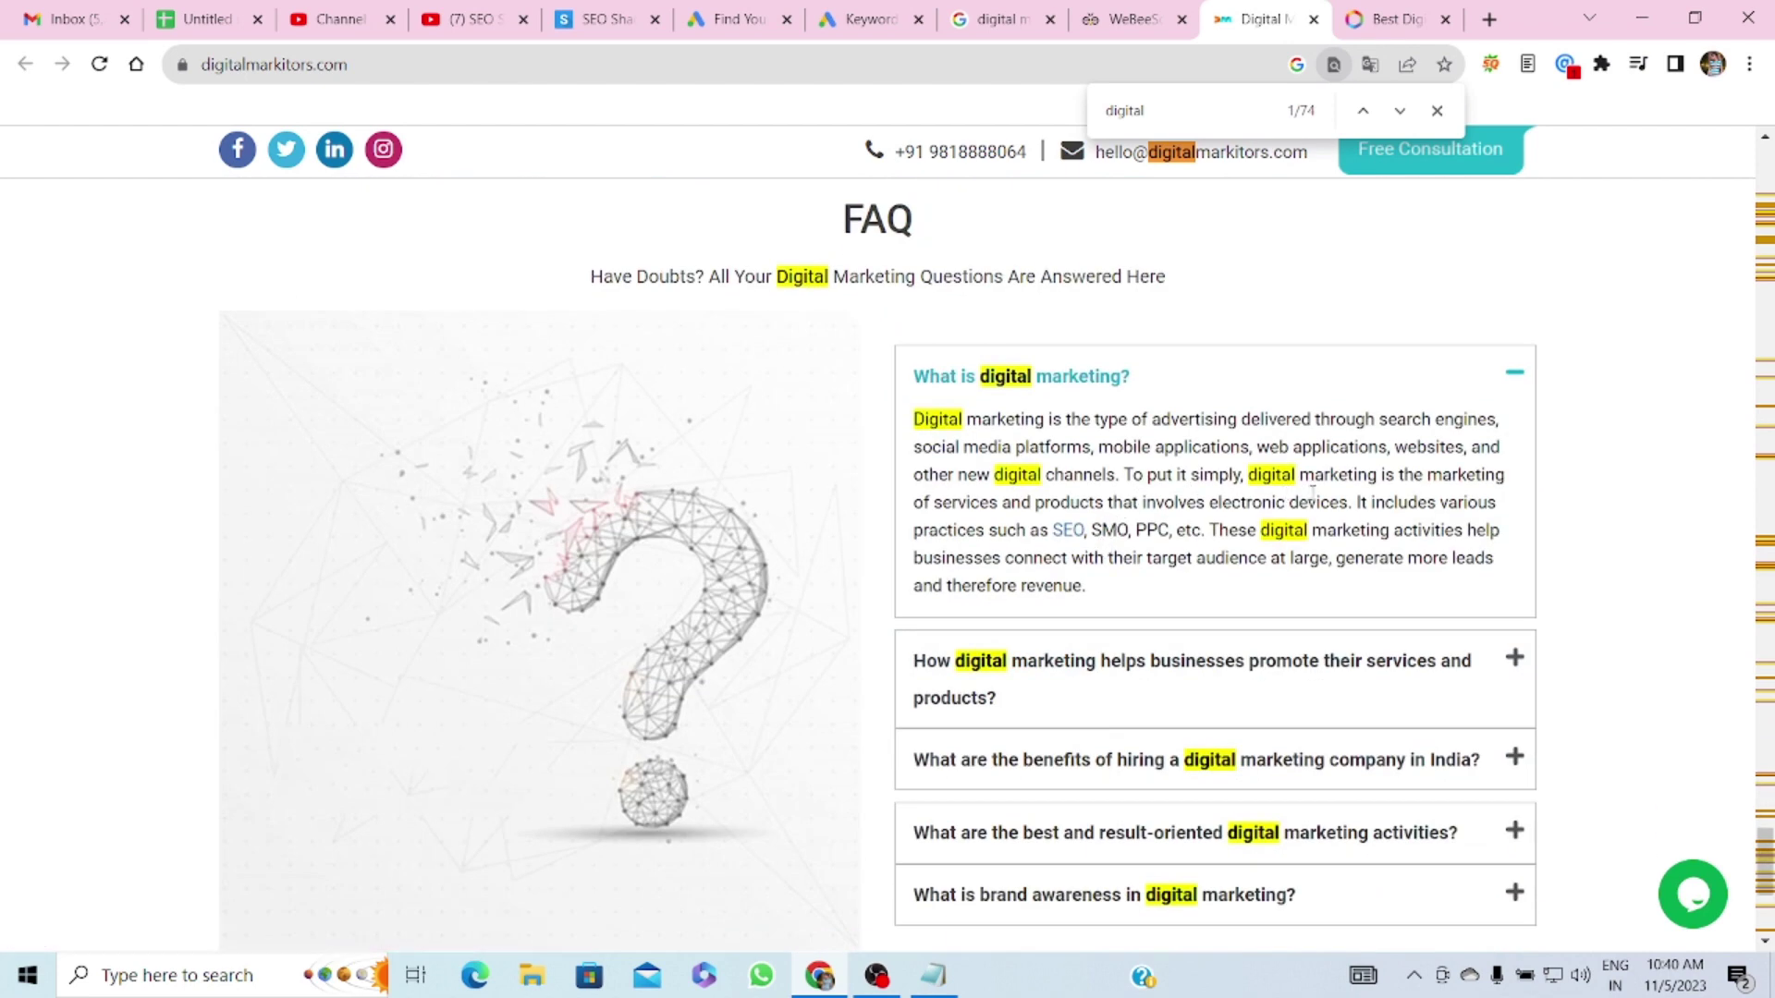
scroll(1358, 494, "down", 1)
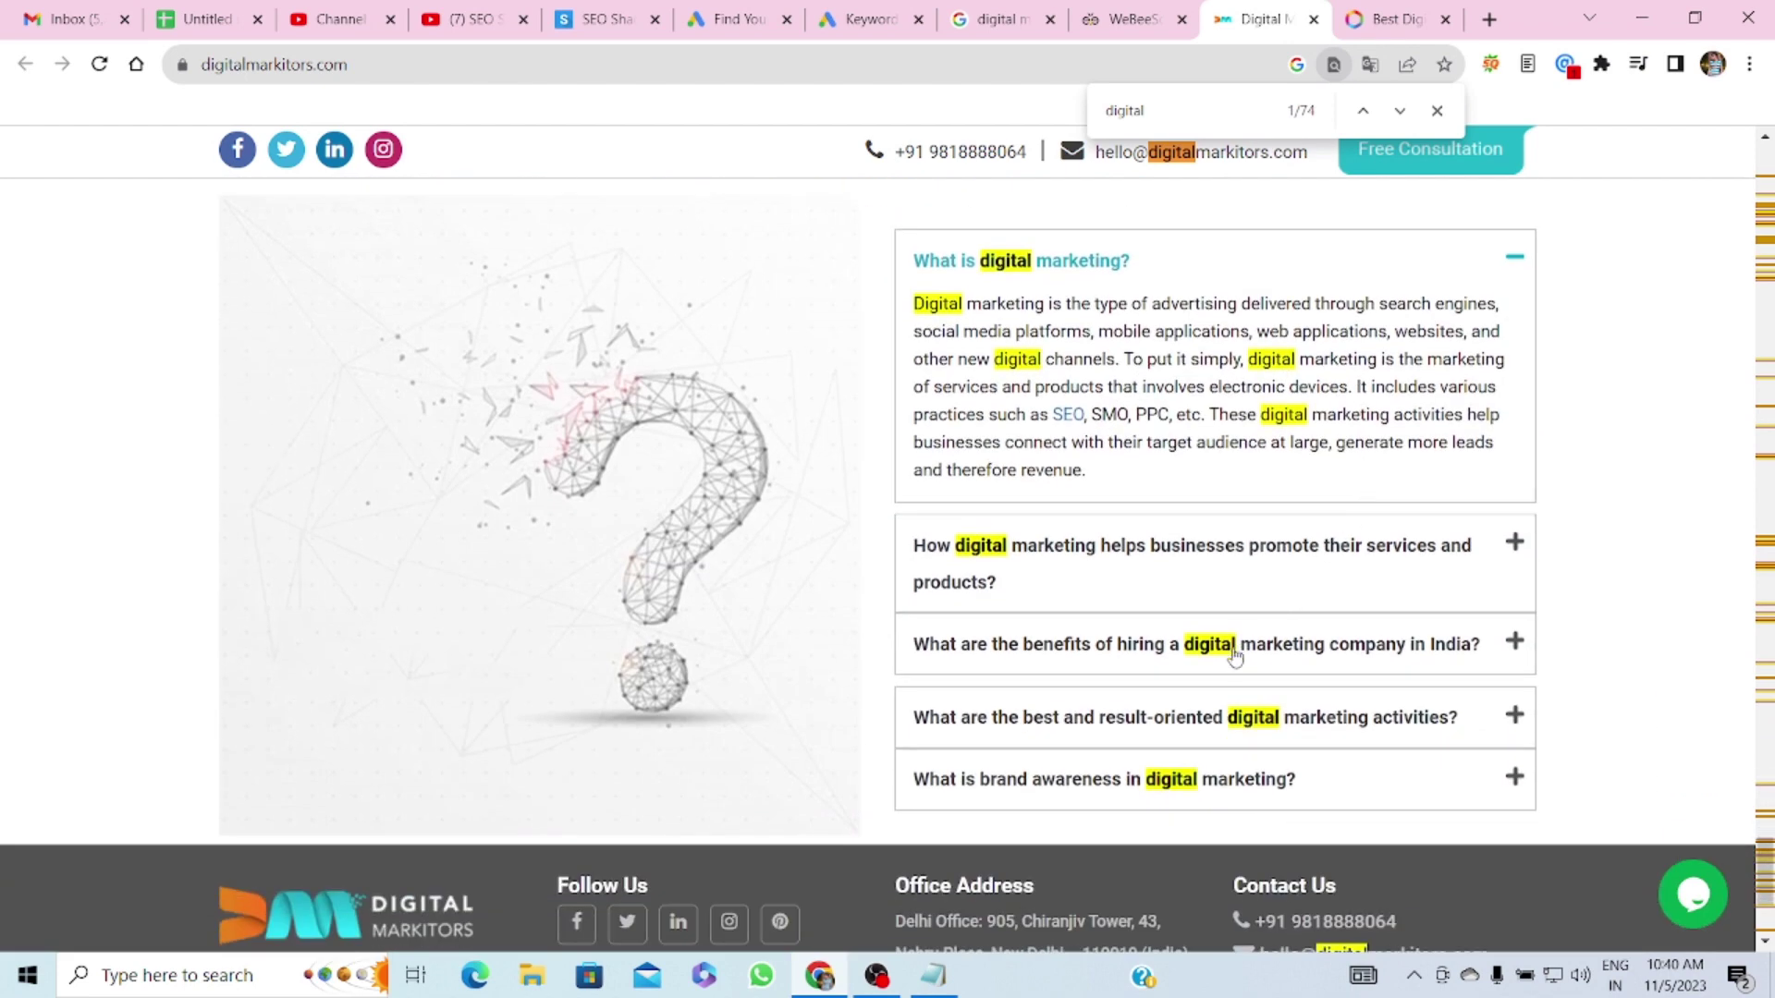
- Copy "digital marketing company in India" from the FAQ, passing it through Notepad, into cell D25 of the keyword sheet and return to the page
left_click_drag(1183, 638, 1486, 653)
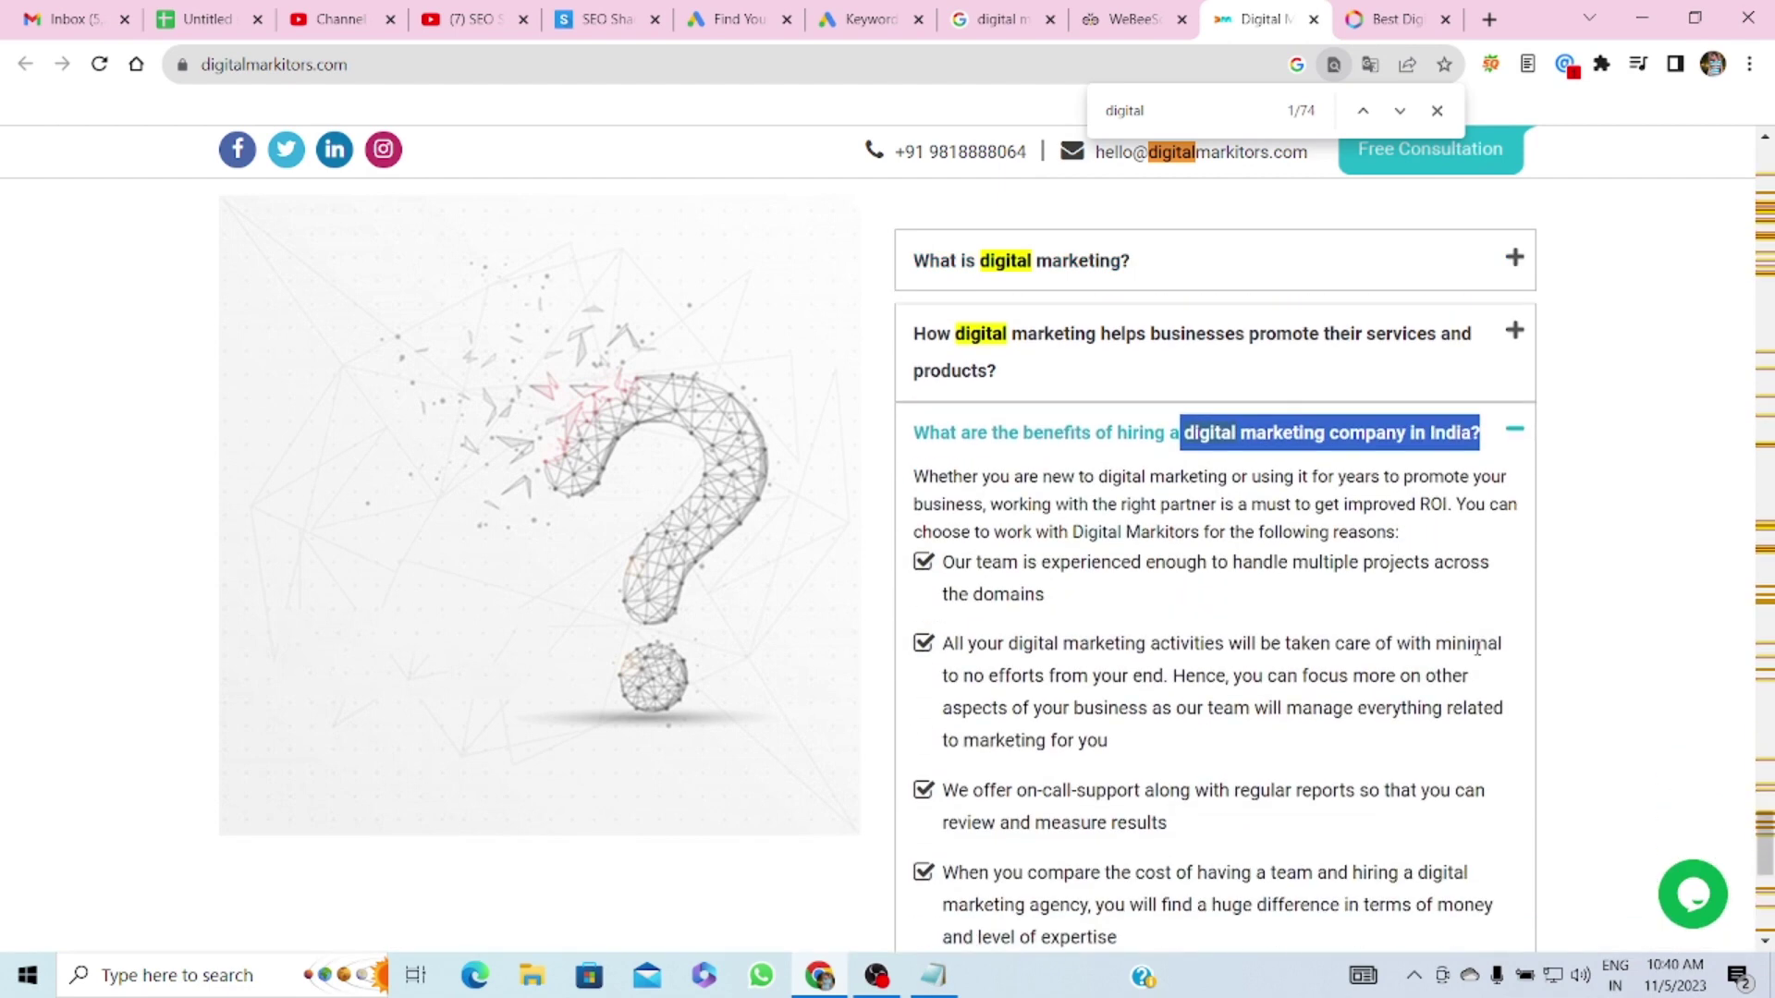
key("ctrl+c")
key("super+r")
key("Return")
key("ctrl+v")
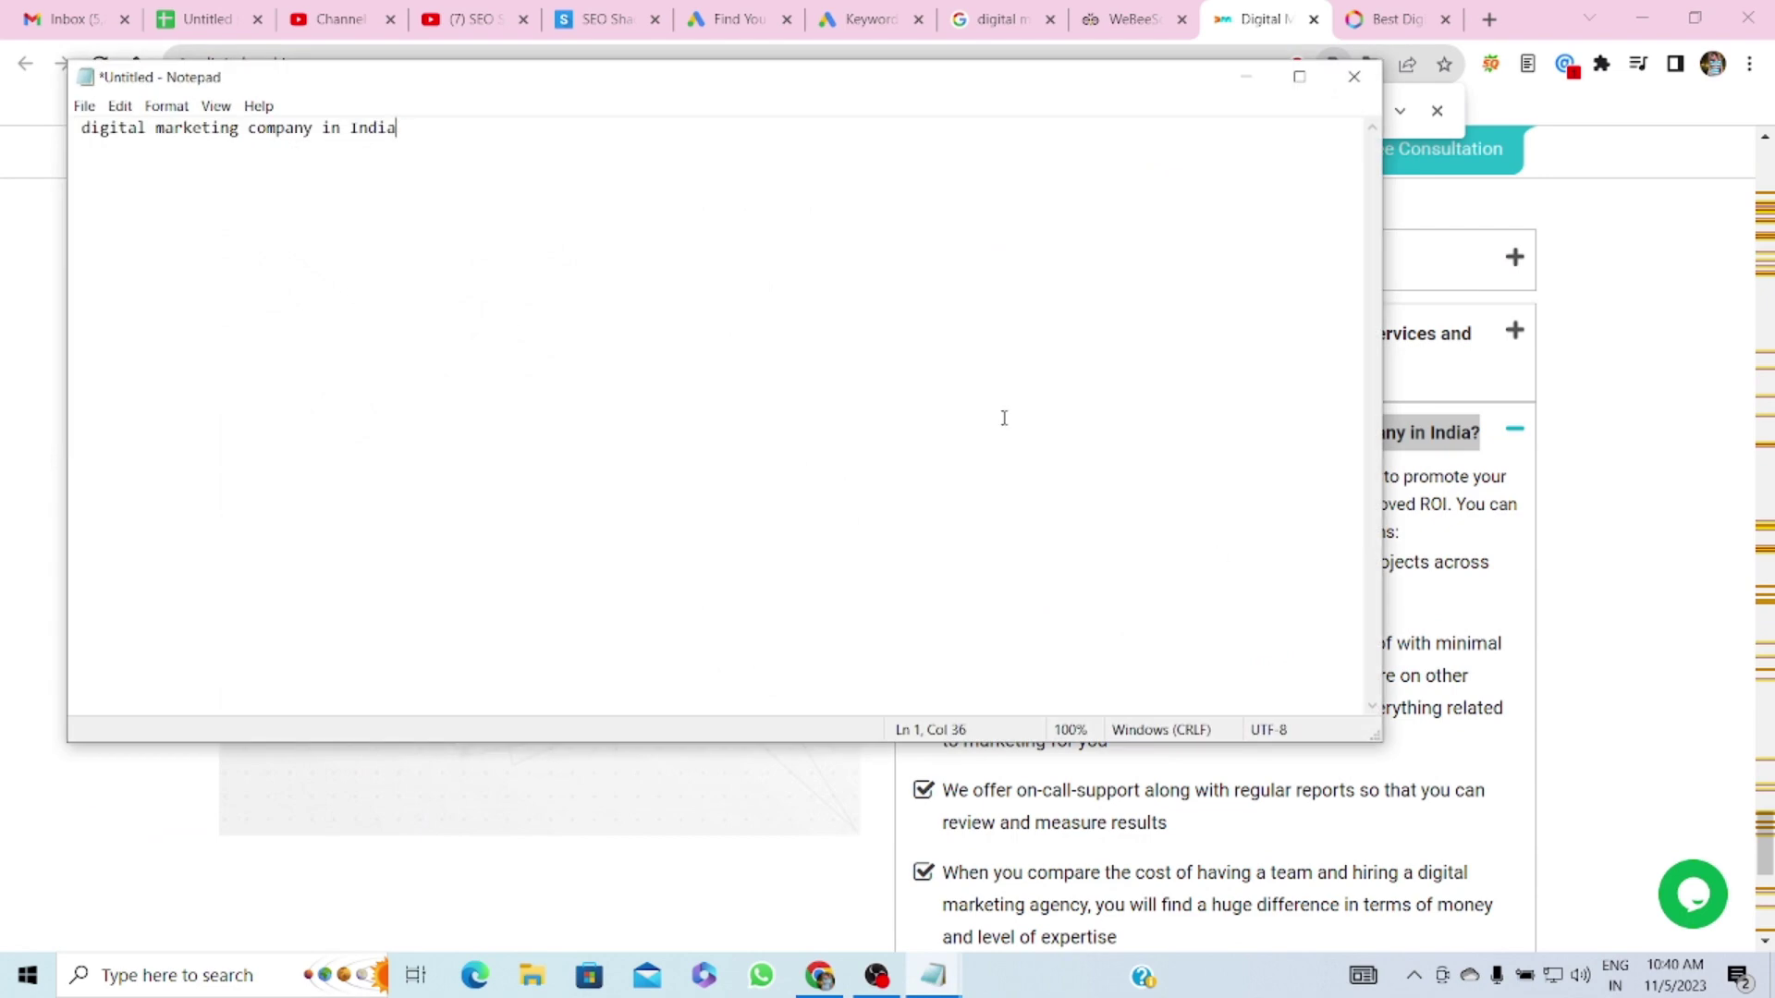
key("ctrl+a")
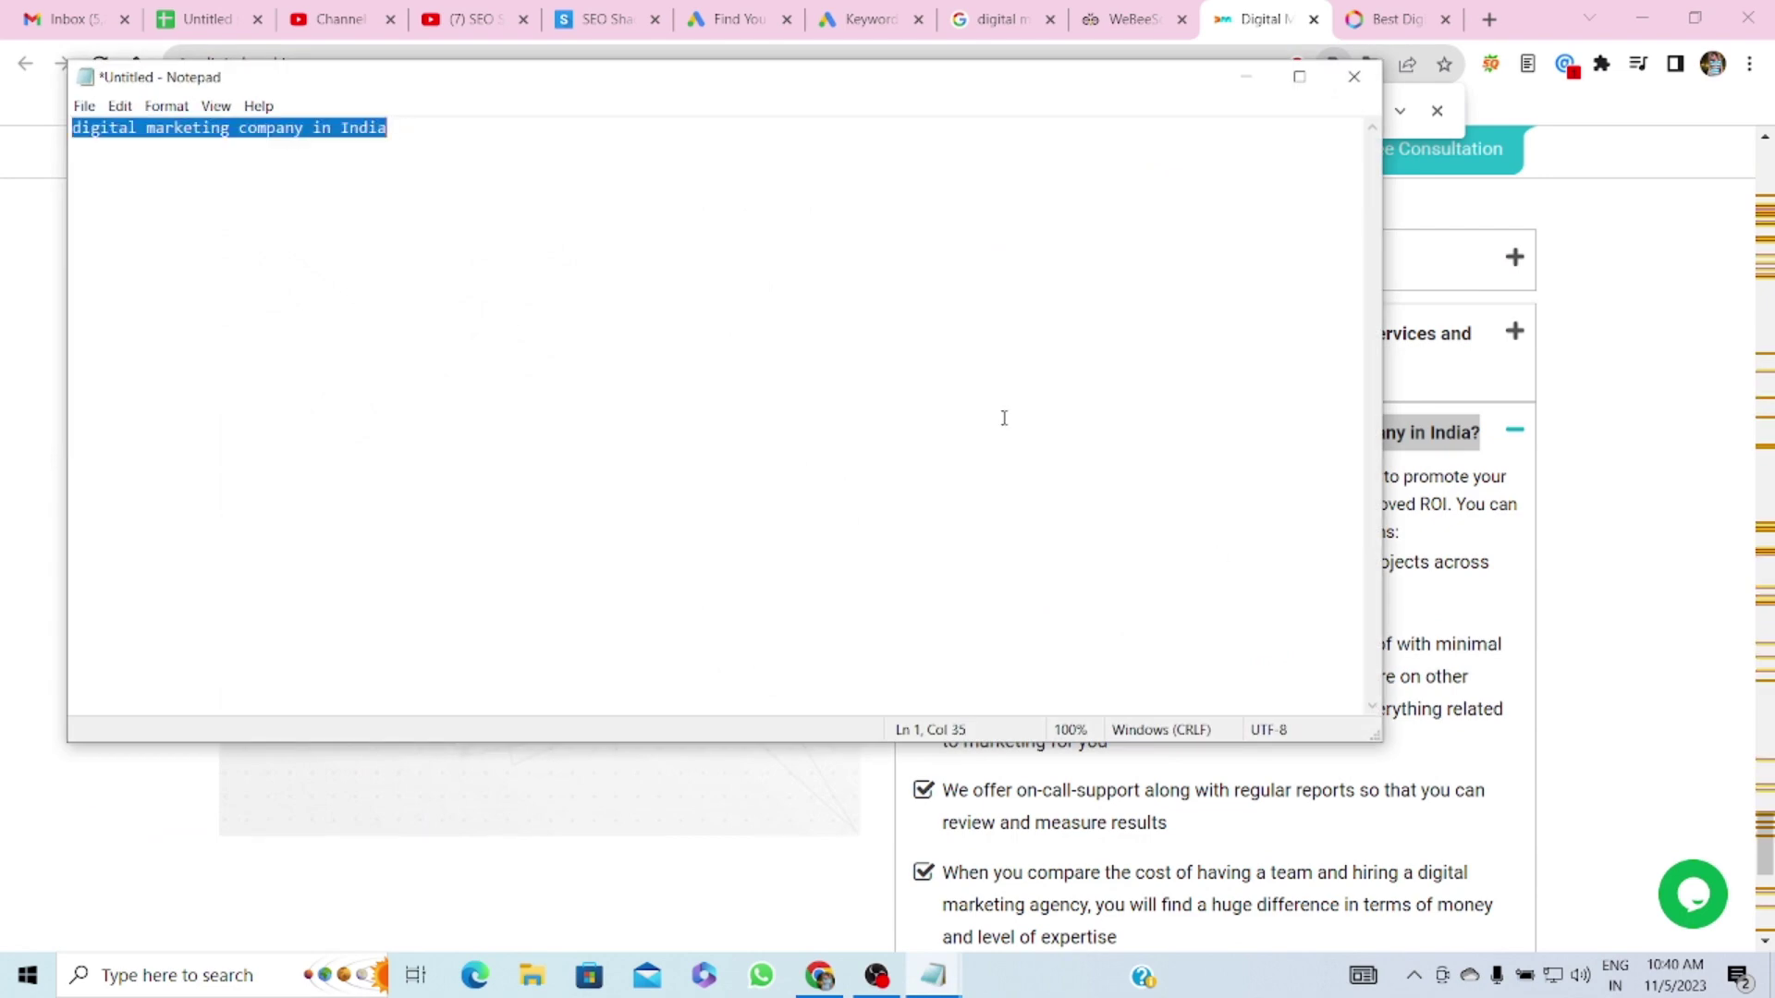
key("Delete")
left_click(266, 7)
scroll(689, 792, "down", 4)
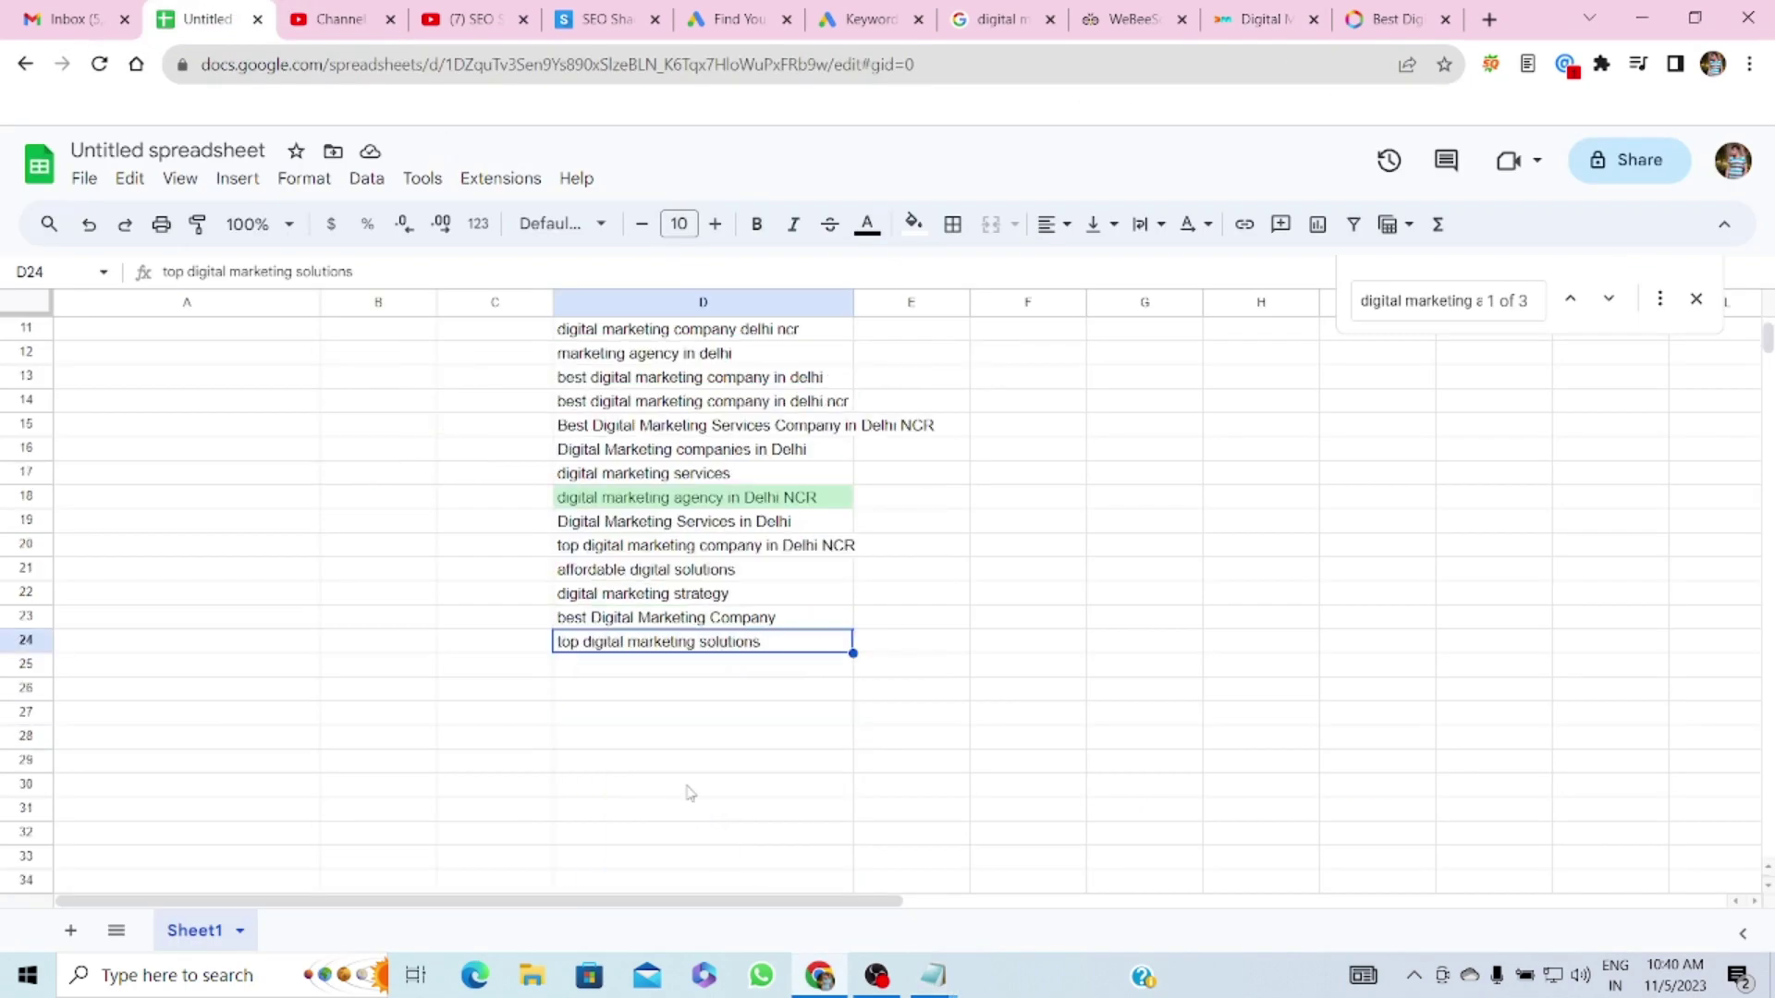
left_click(645, 671)
key("ctrl+v")
left_click(1256, 19)
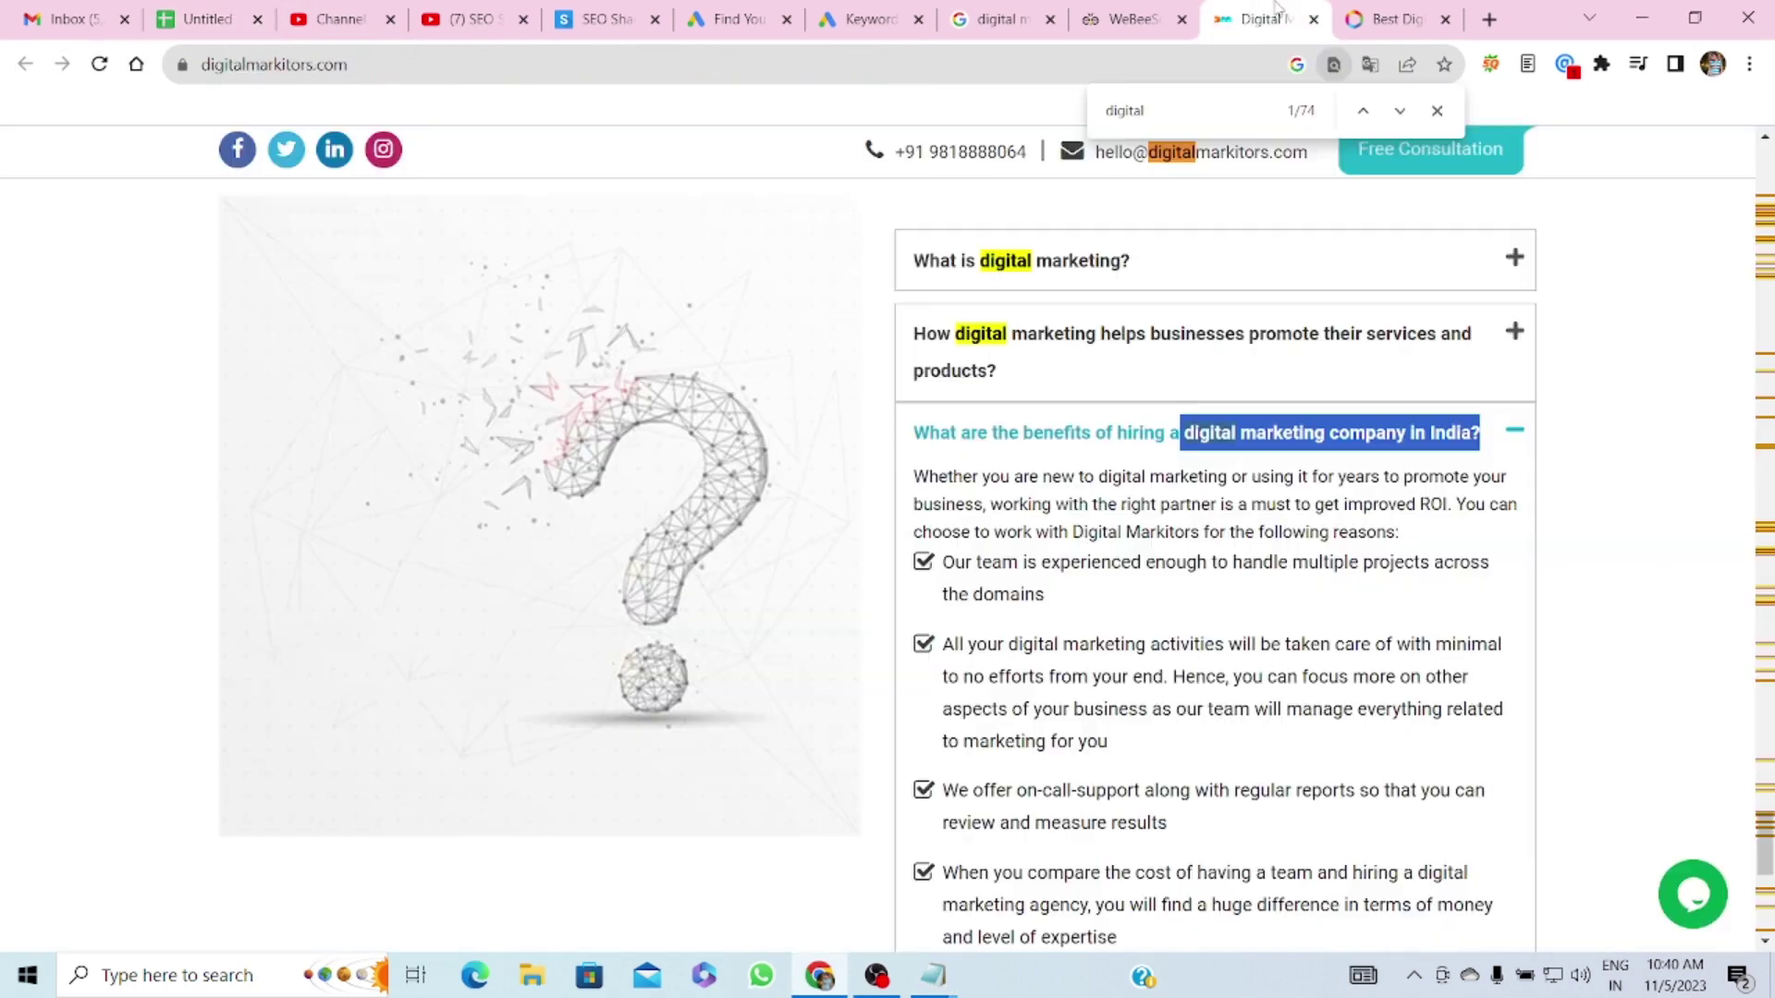
- Check the remaining FAQ questions and footer against the keyword sheet, and close the Digital Markitors page
scroll(1025, 553, "down", 1)
scroll(1025, 553, "down", 5)
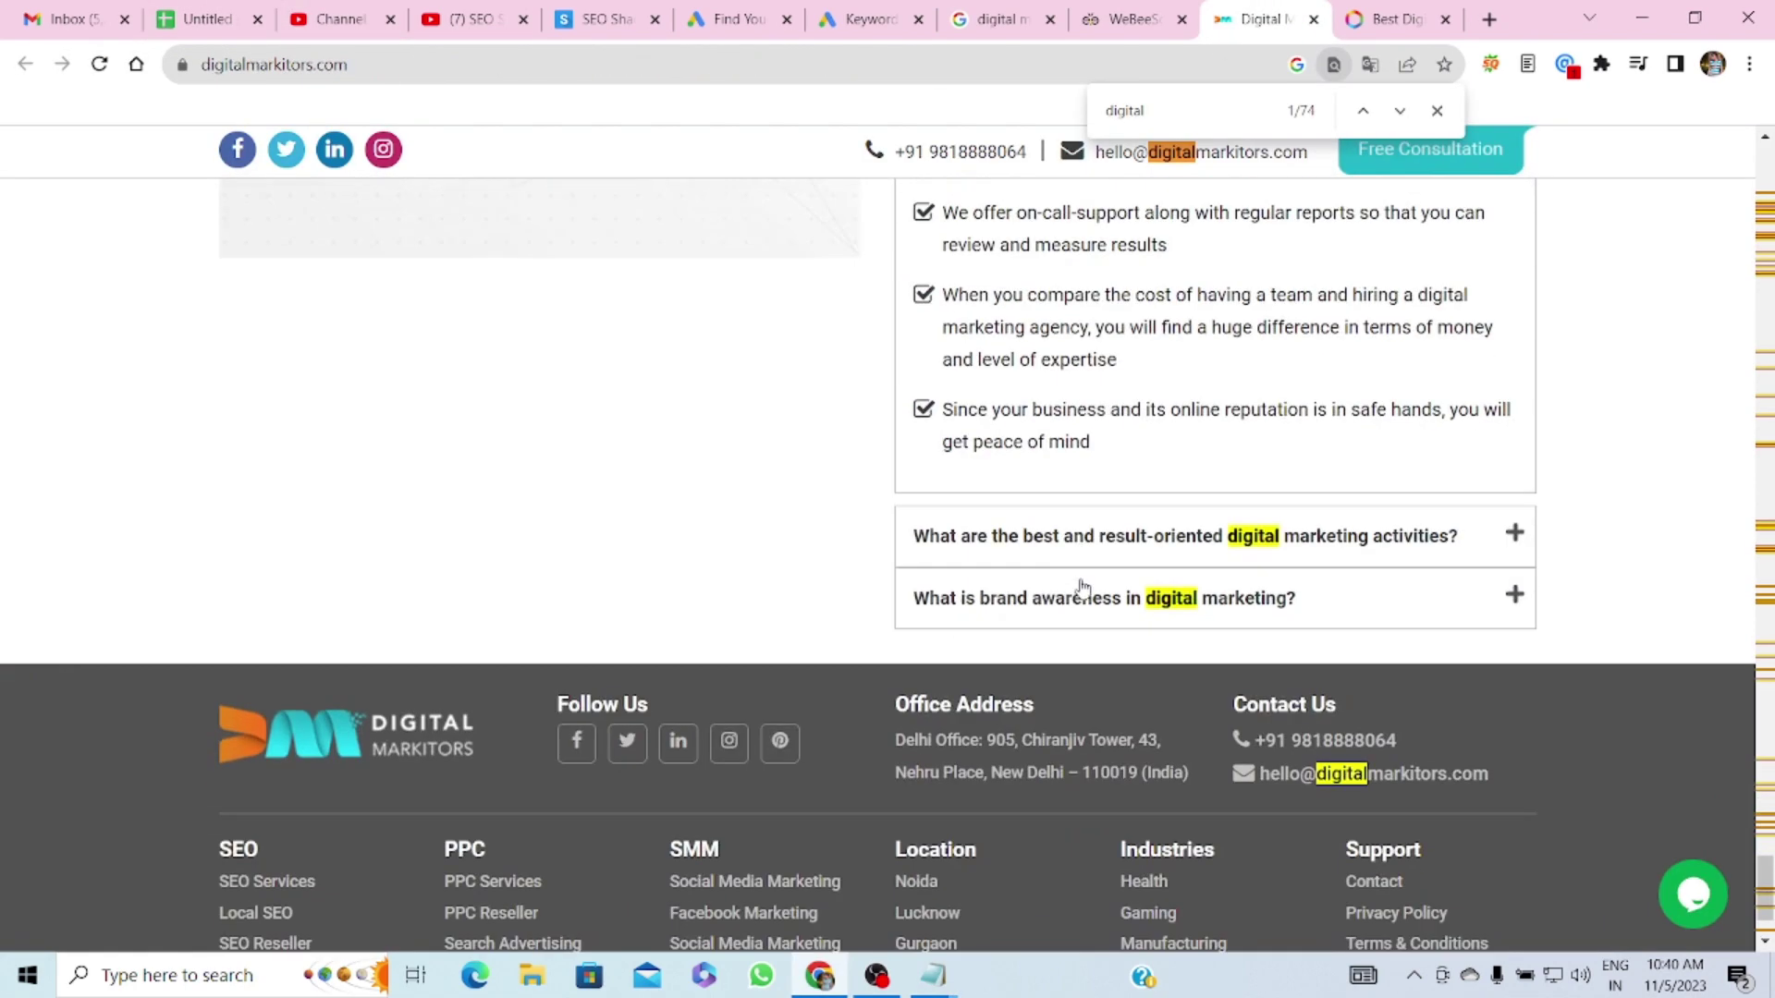
scroll(1211, 638, "down", 2)
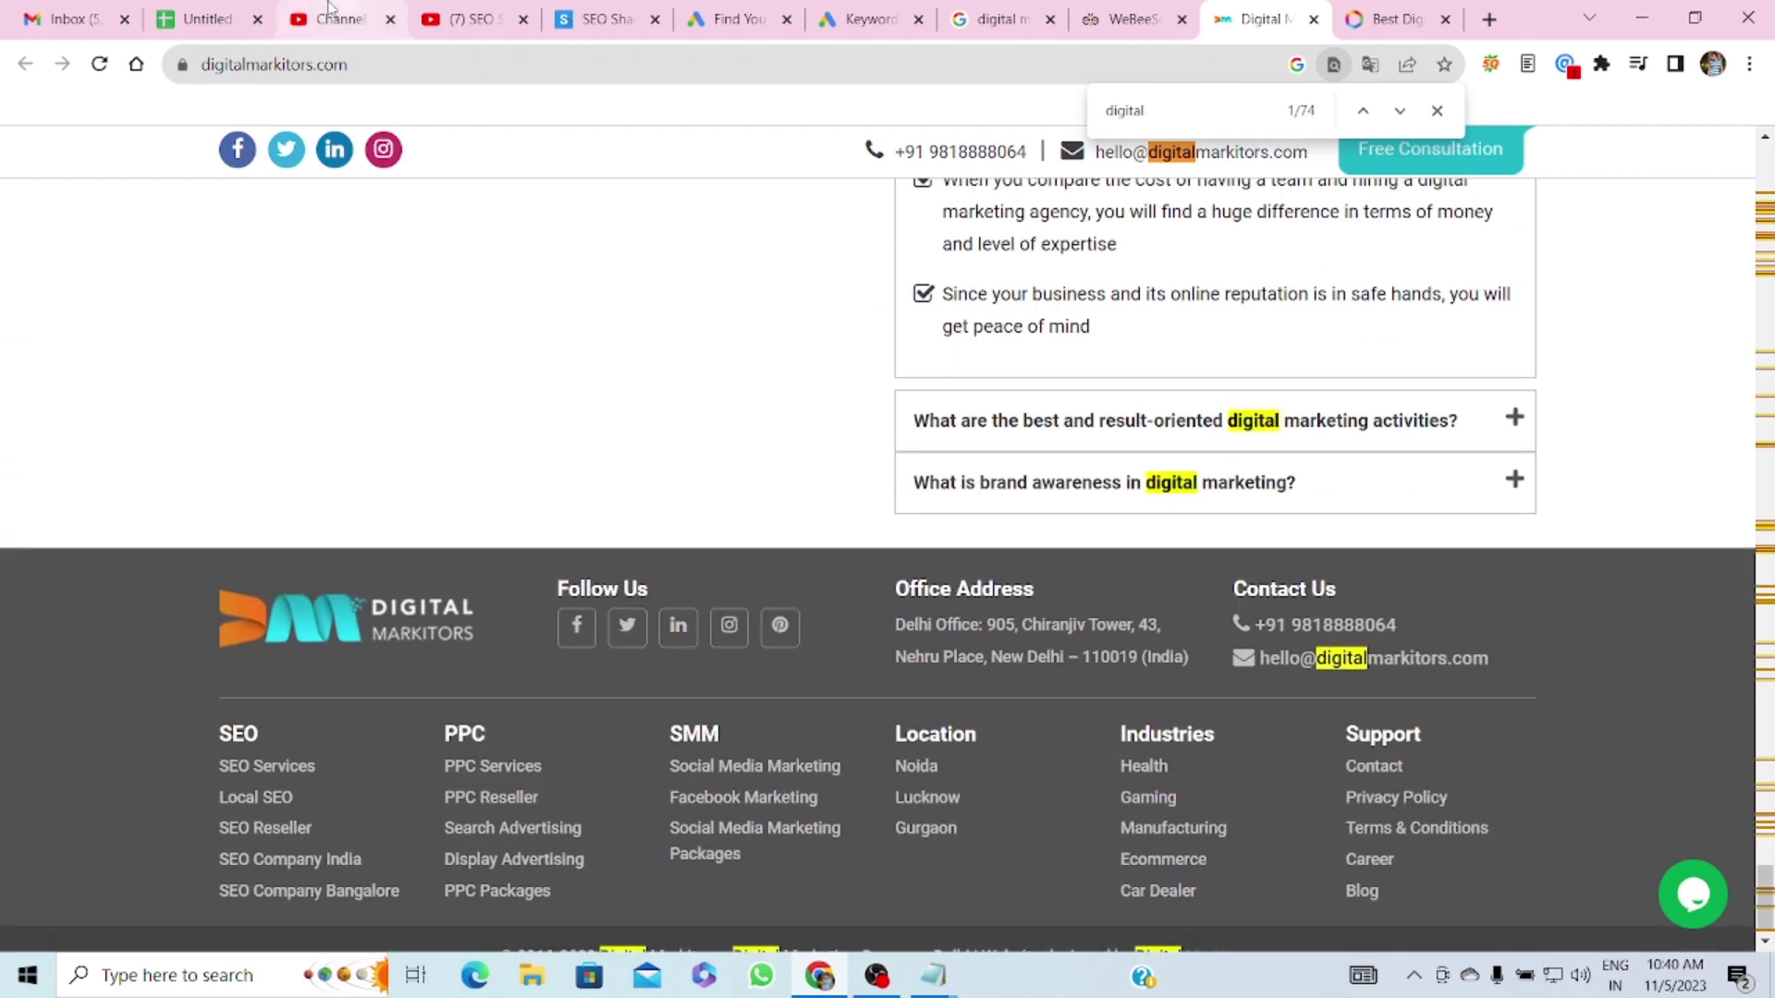
left_click(222, 19)
scroll(826, 479, "up", 3)
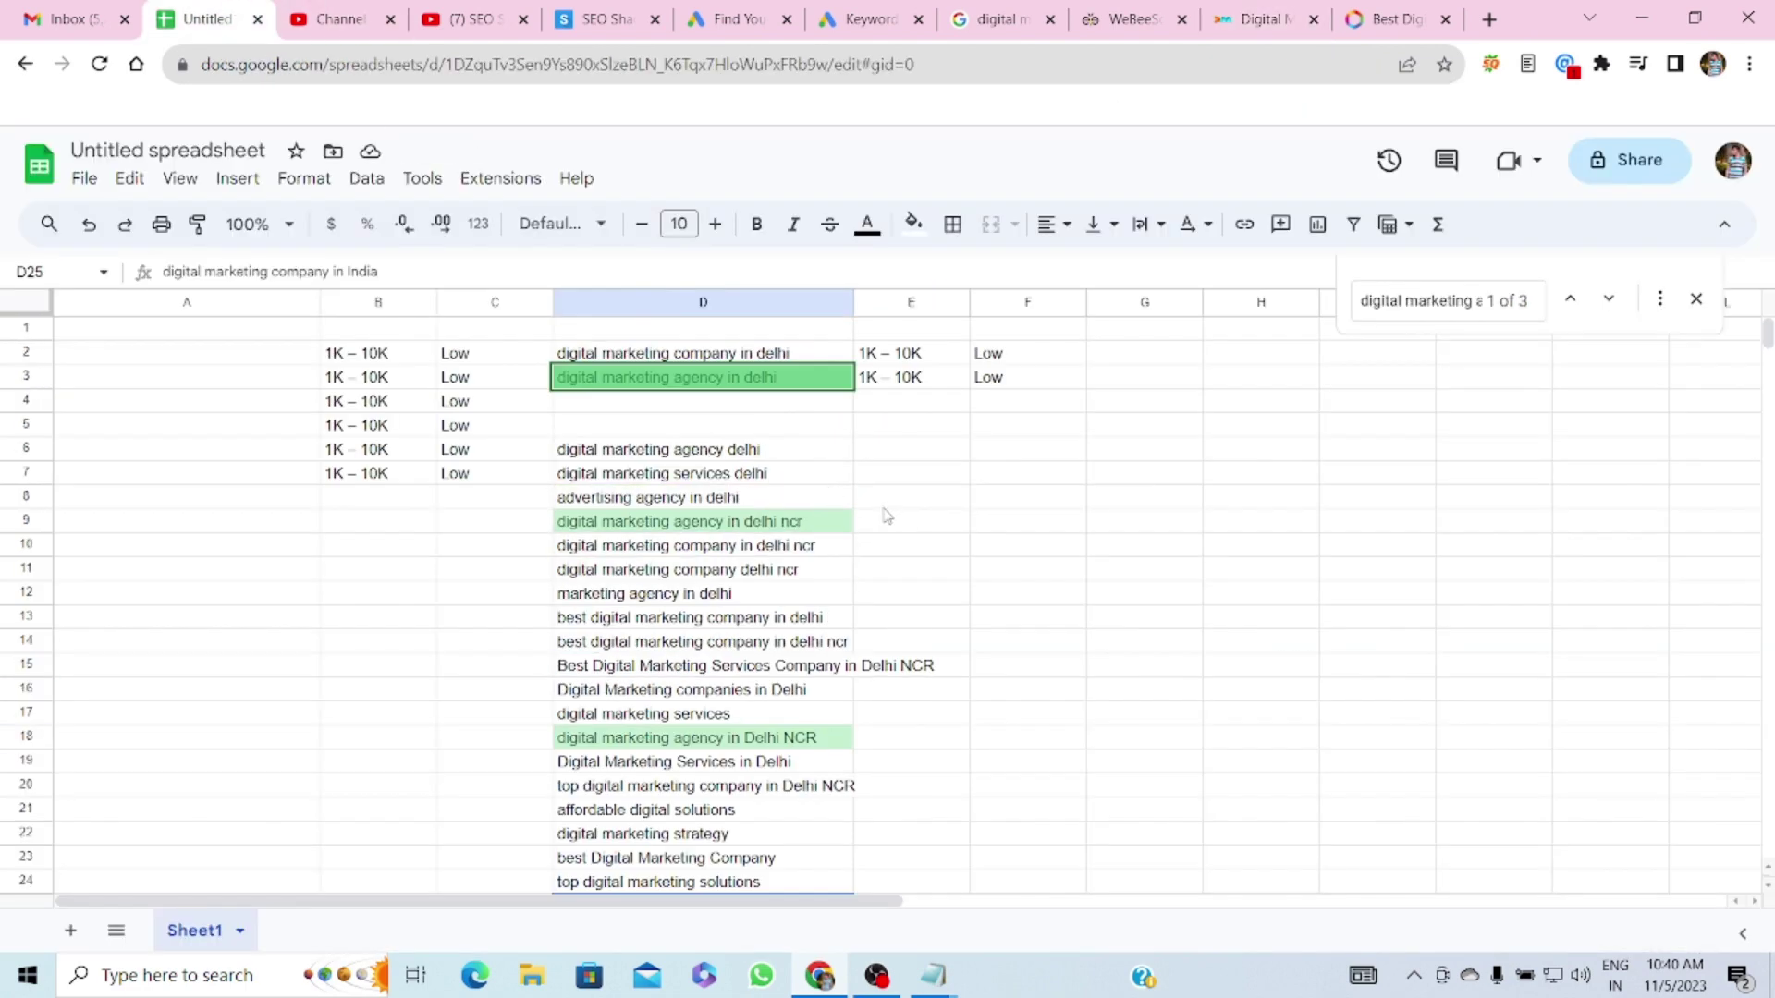
left_click(1262, 18)
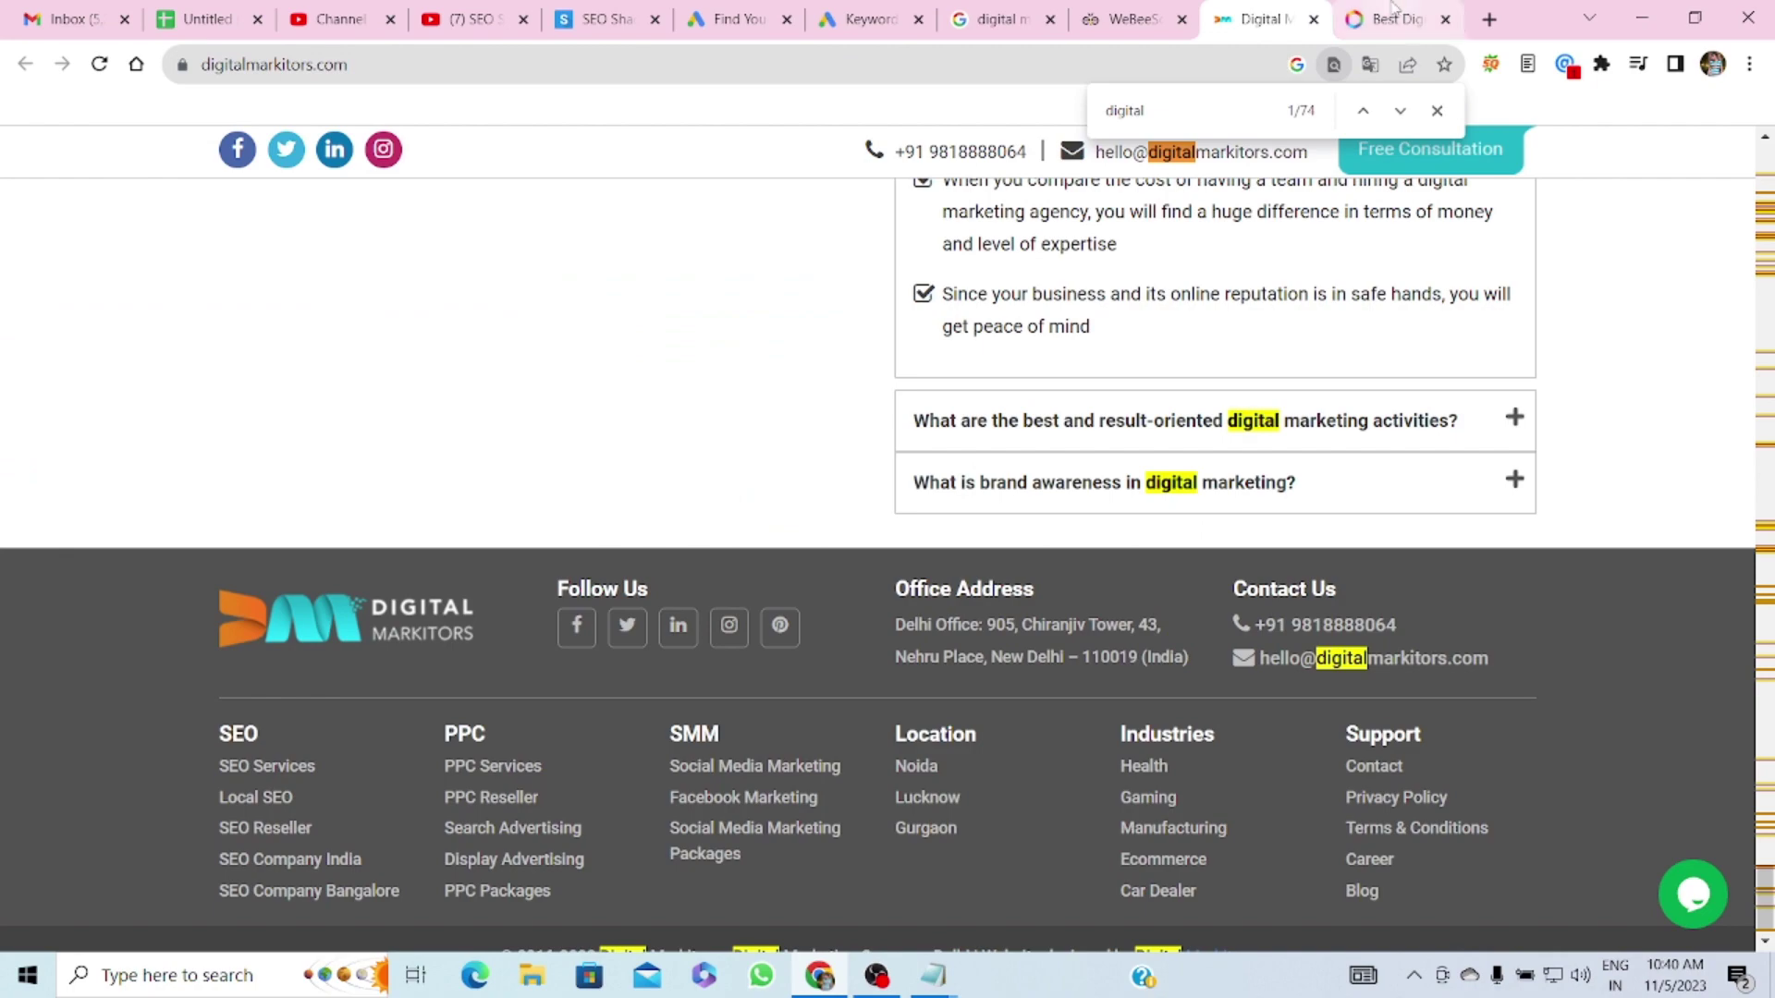
key("ctrl+w")
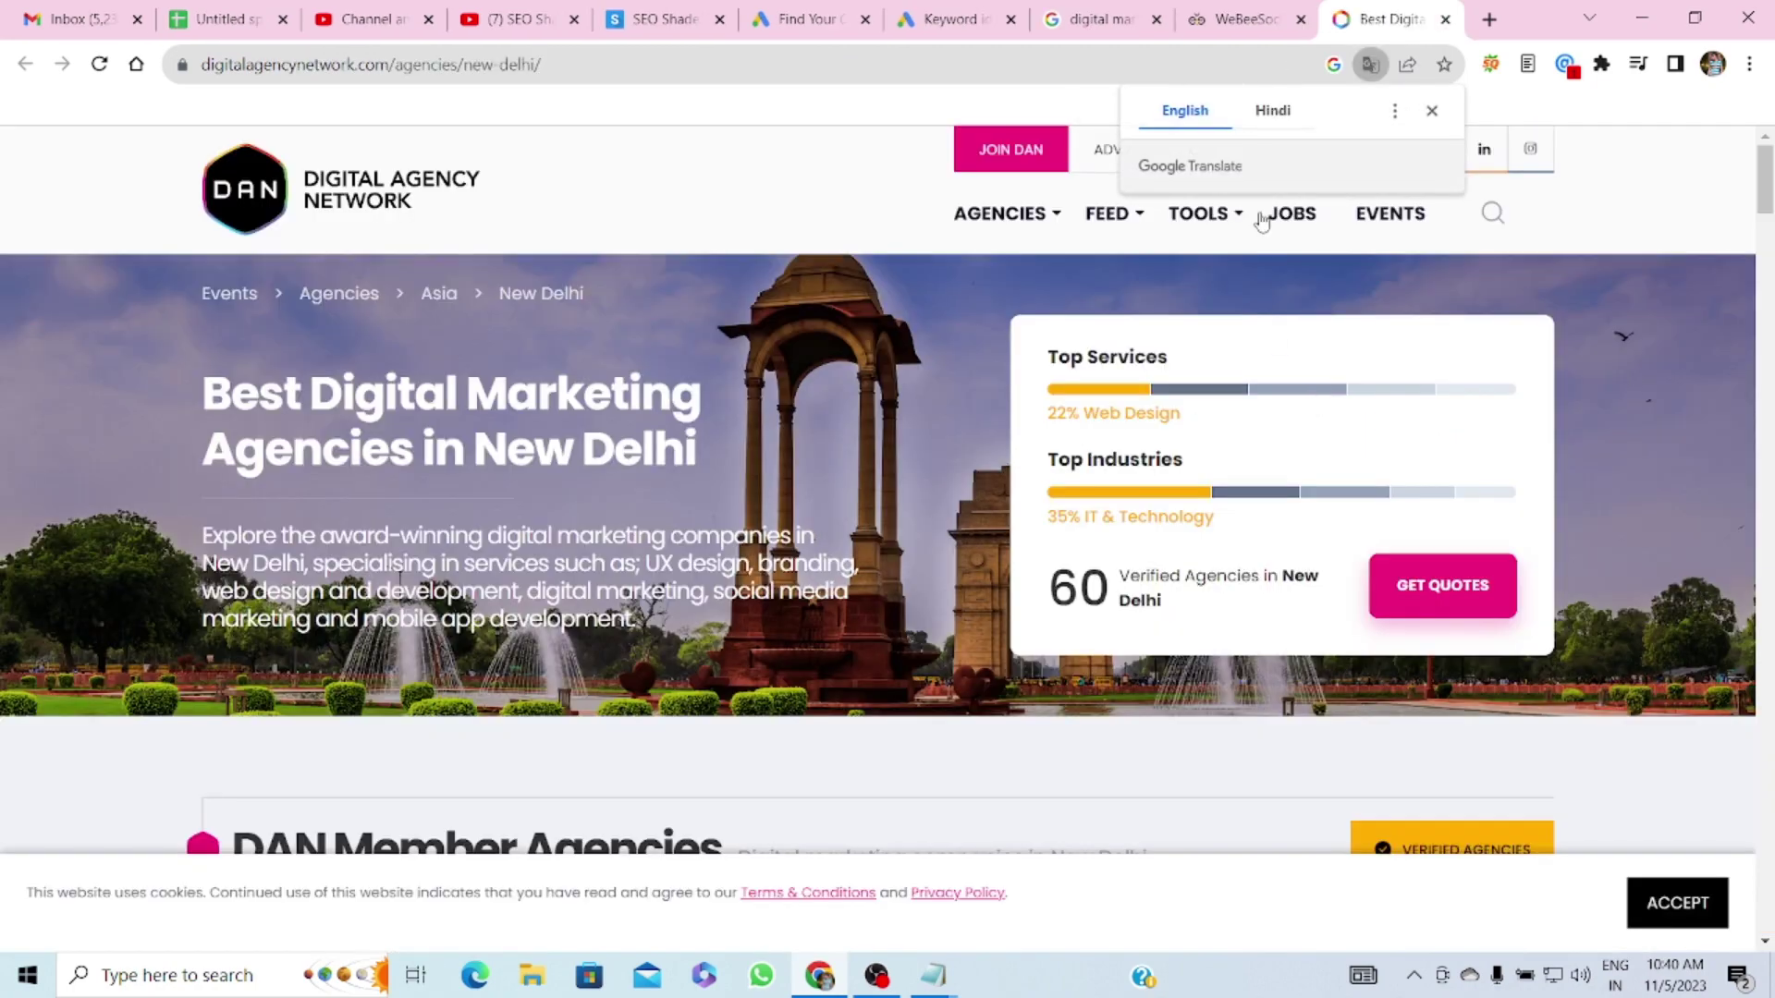
- Skim the agency listings on the Digital Agency Network New Delhi page for keyword phrases
scroll(1280, 457, "down", 6)
scroll(1265, 473, "down", 10)
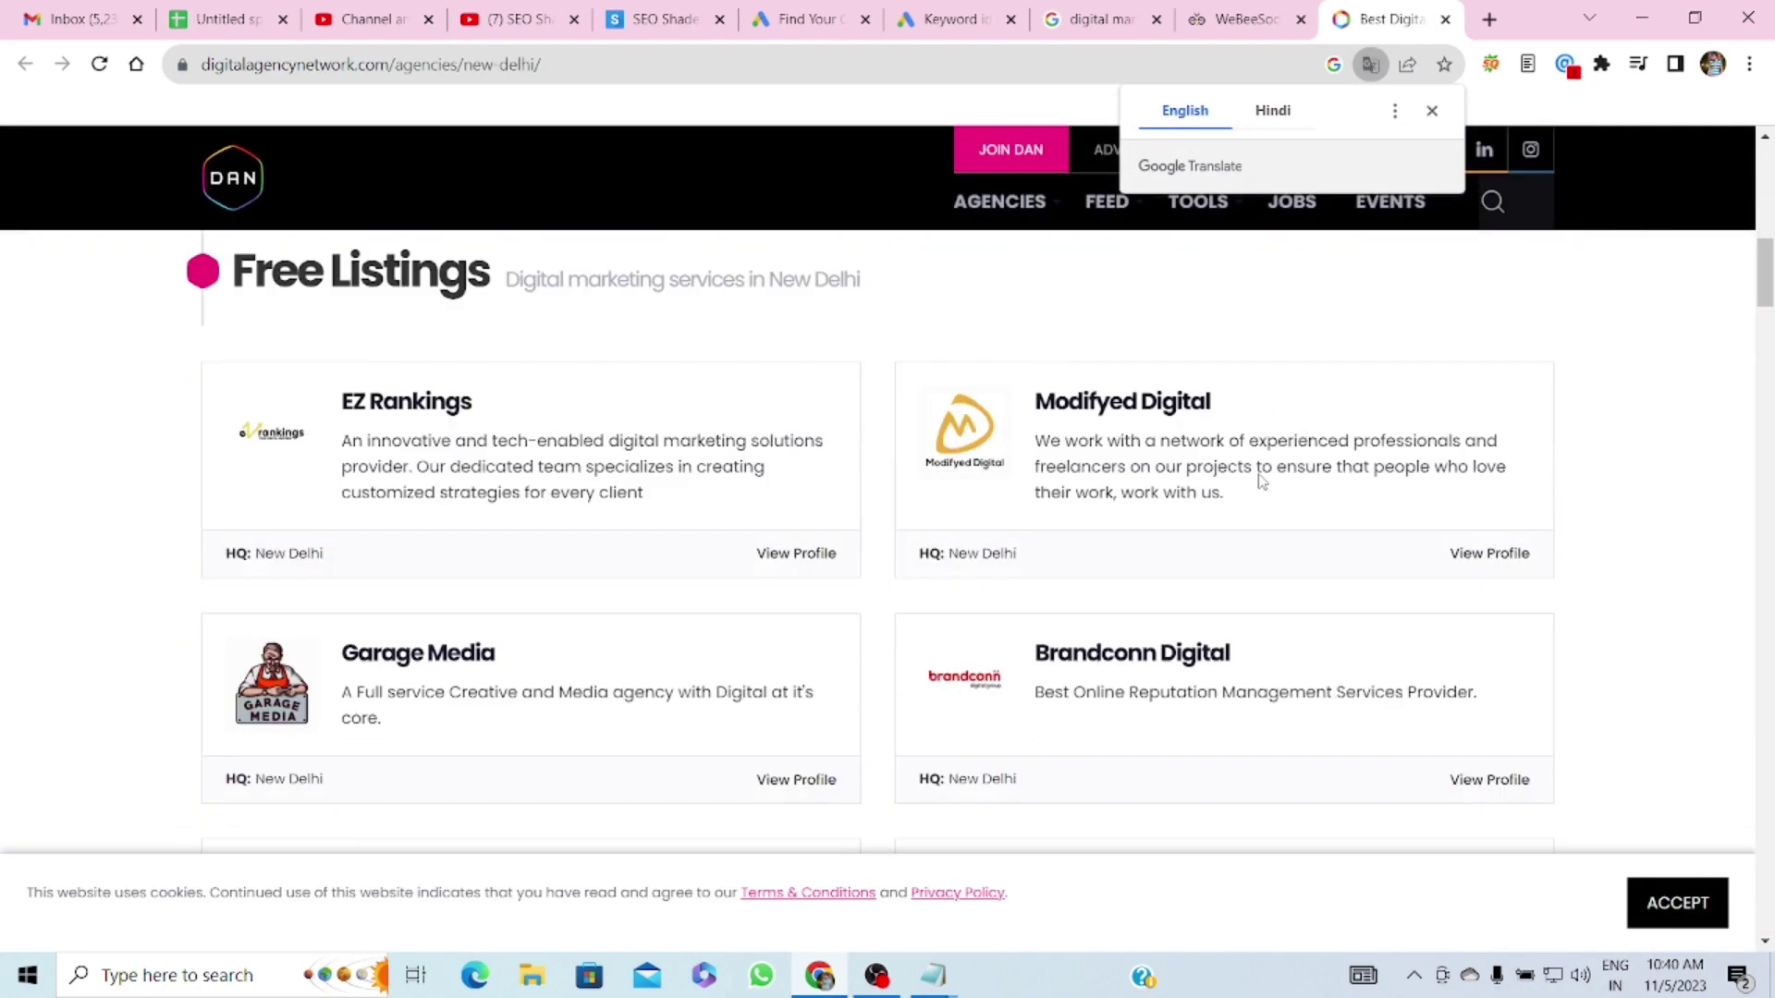
scroll(1098, 582, "down", 6)
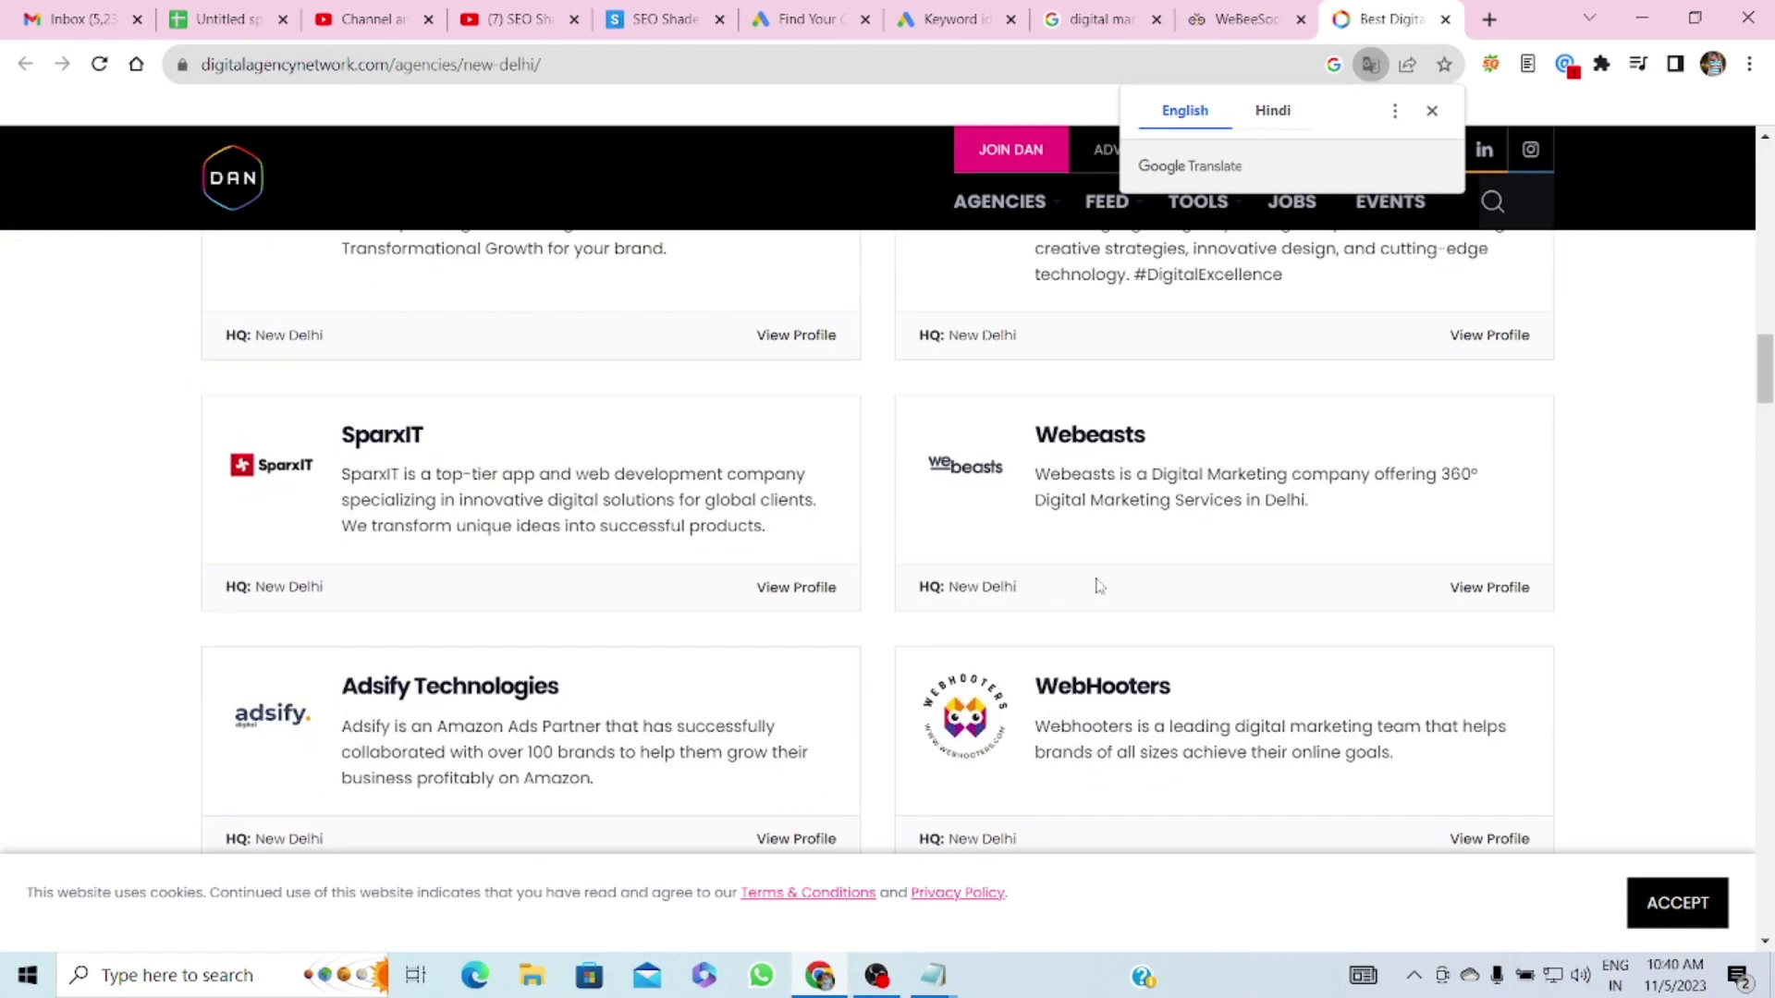
scroll(1098, 582, "up", 16)
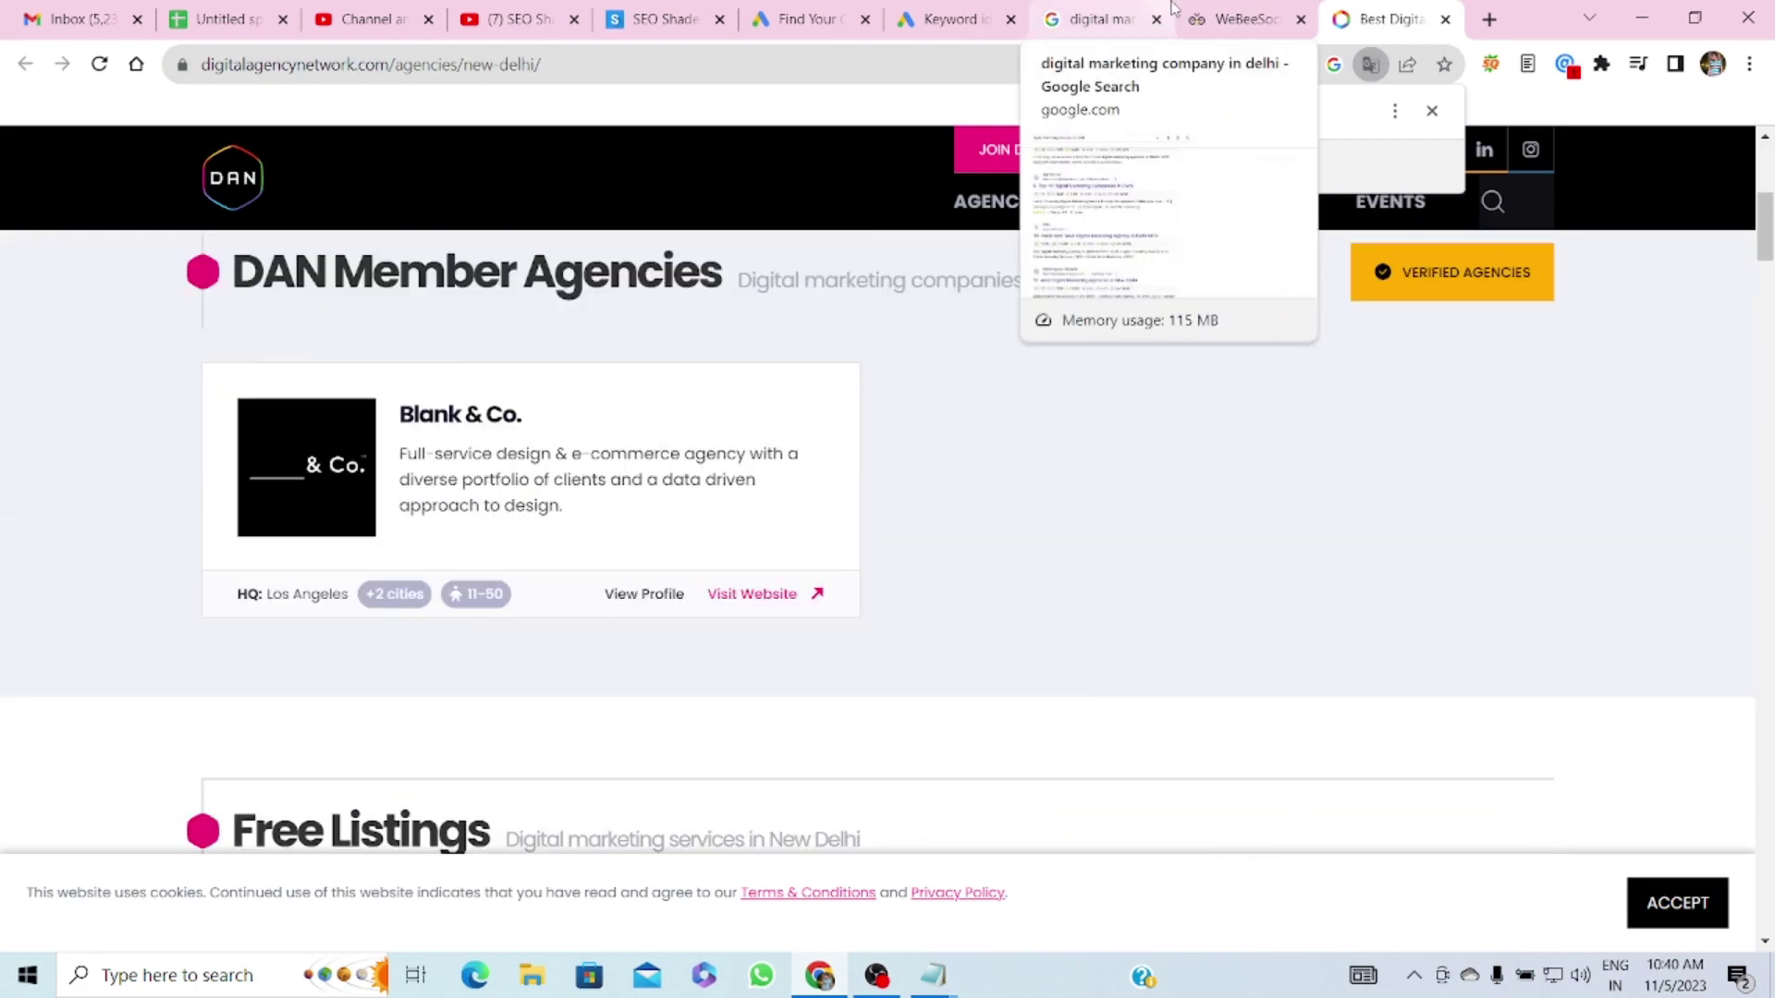
- Return to the keyword sheet and close its open search
left_click(74, 18)
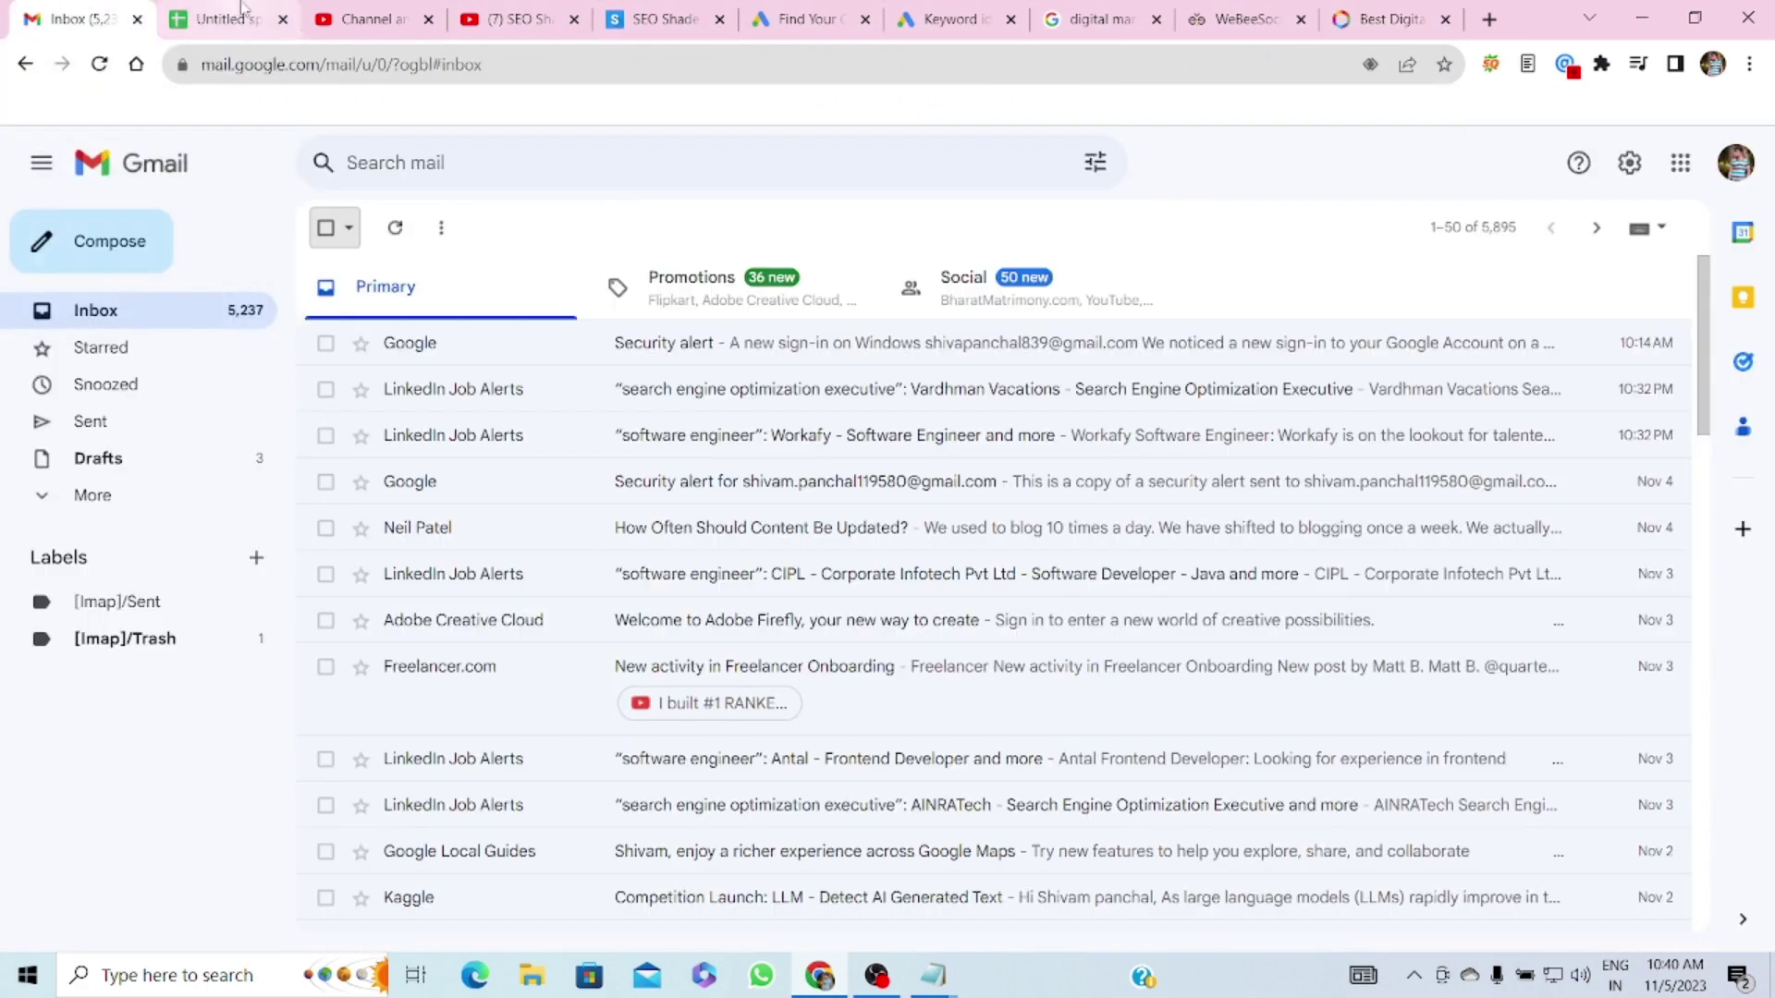
left_click(264, 16)
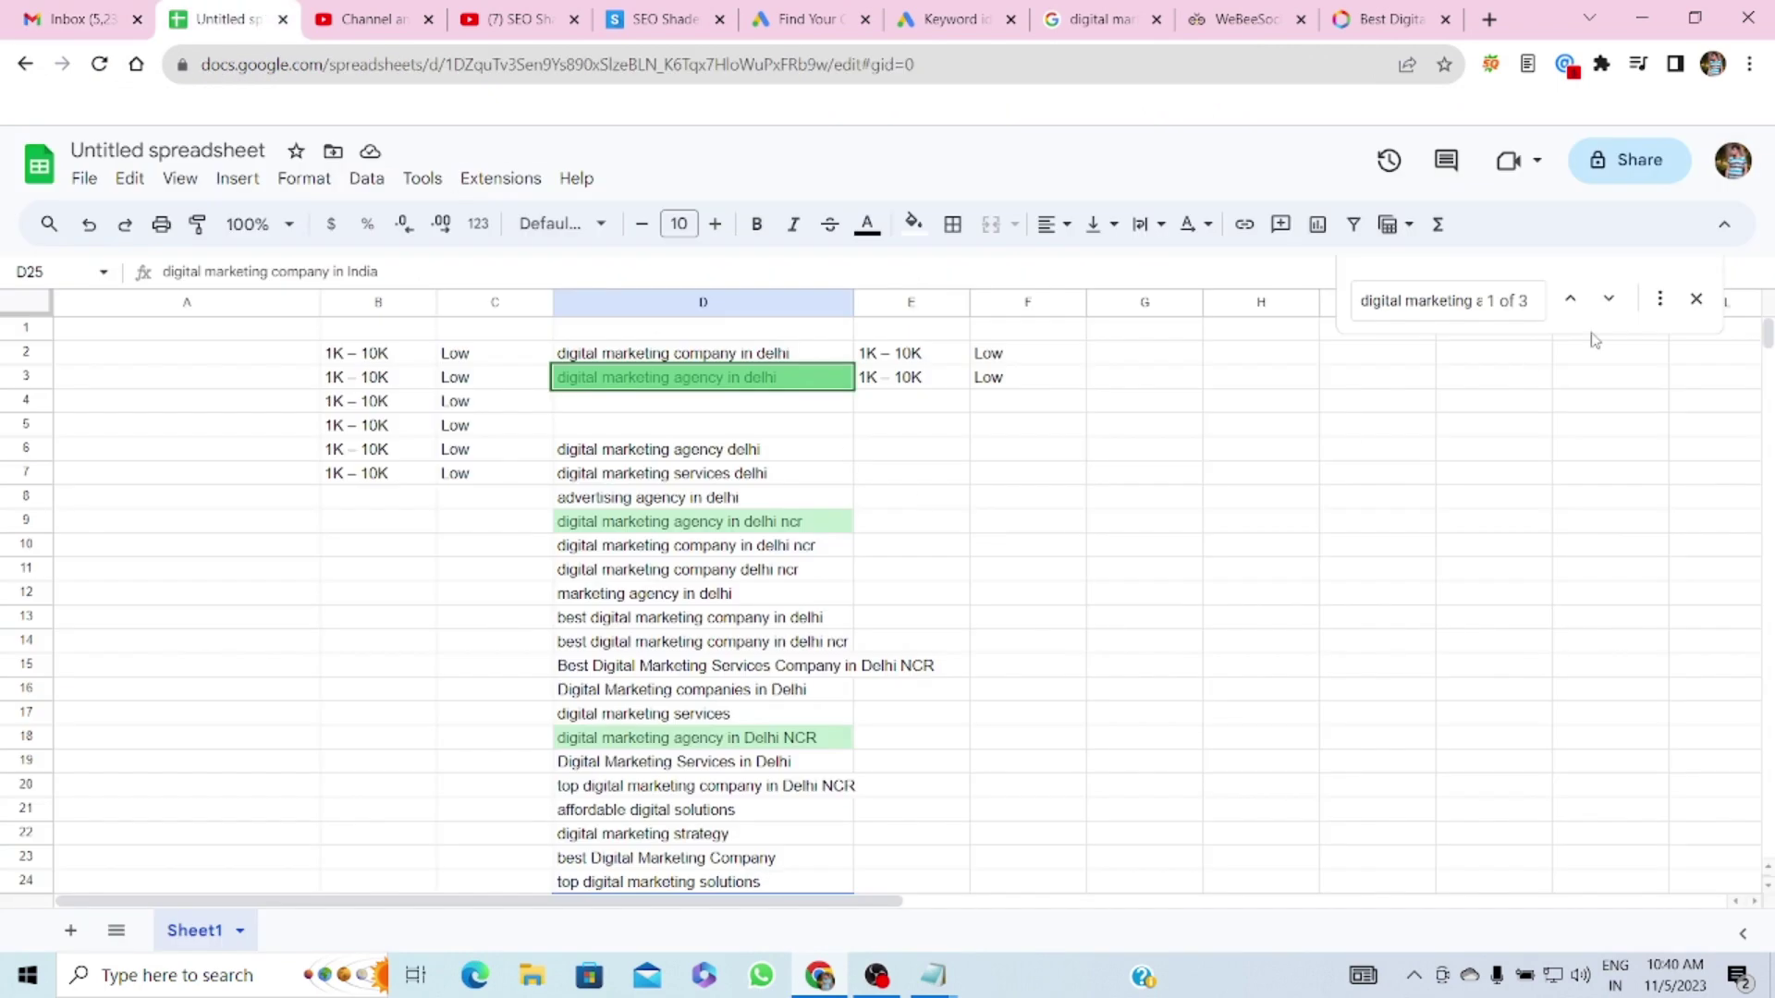
left_click(1696, 299)
left_click(1022, 619)
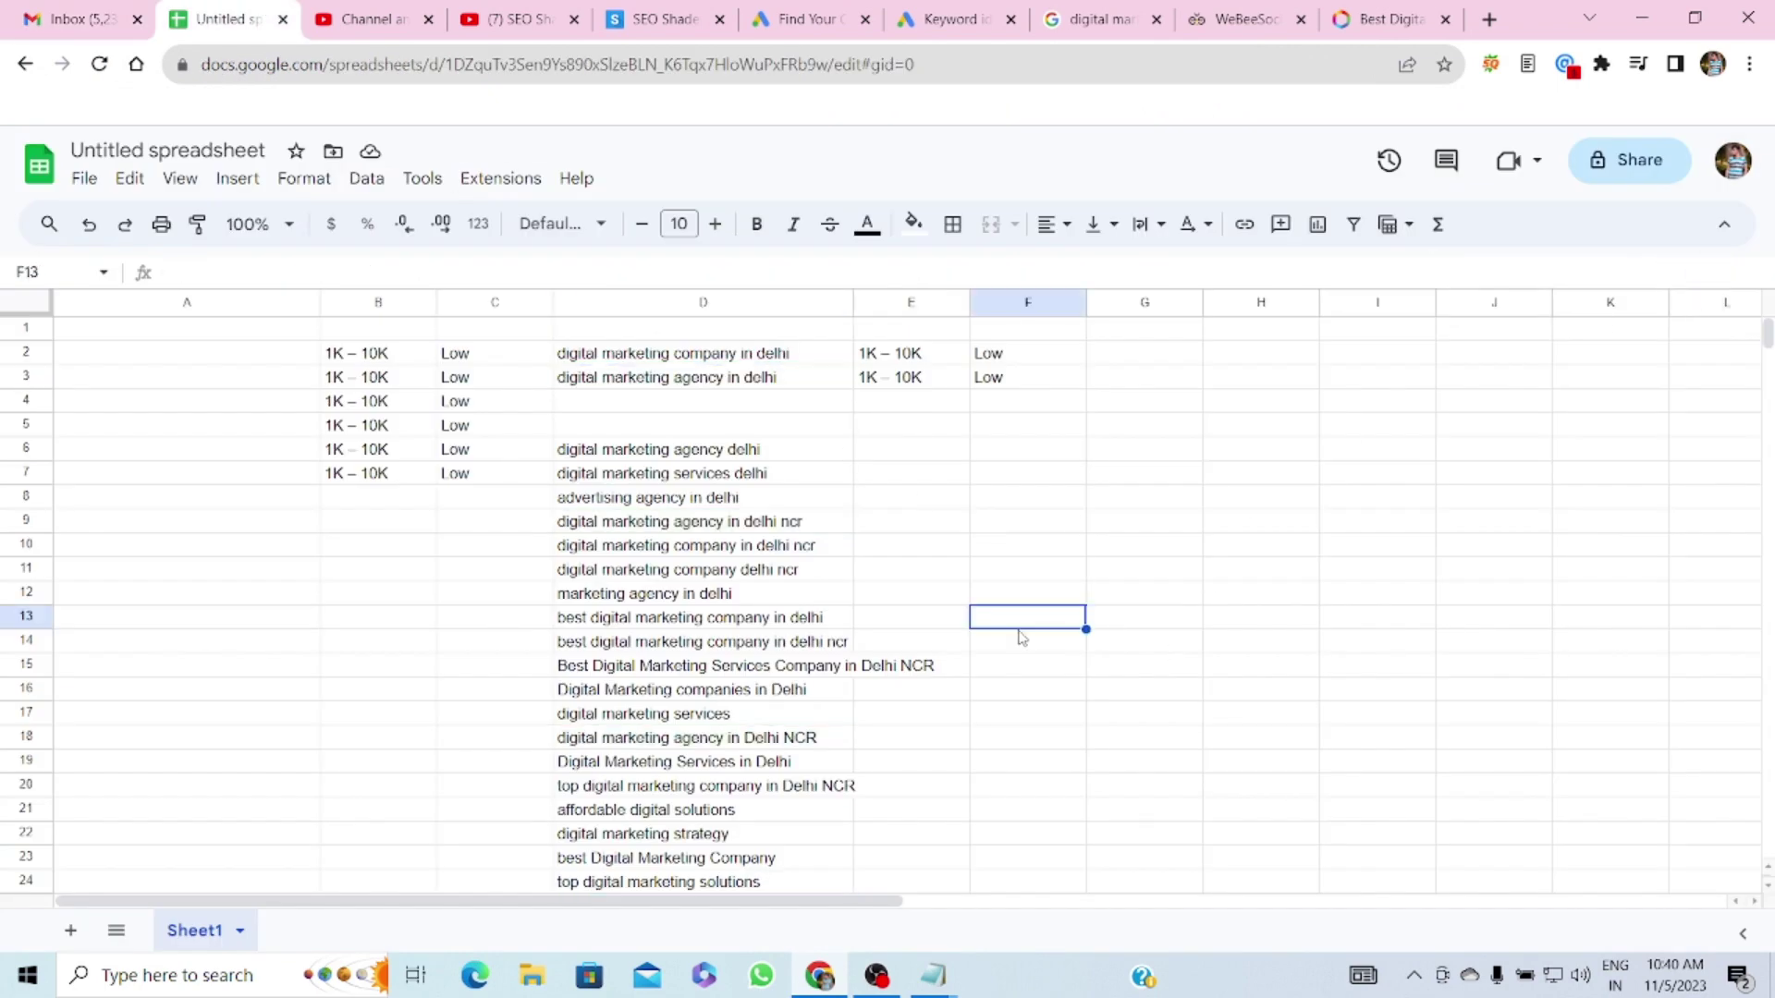
- Review the primary keywords in D2:D3 alongside the list of related keywords below them
left_click(776, 361)
left_click(764, 382)
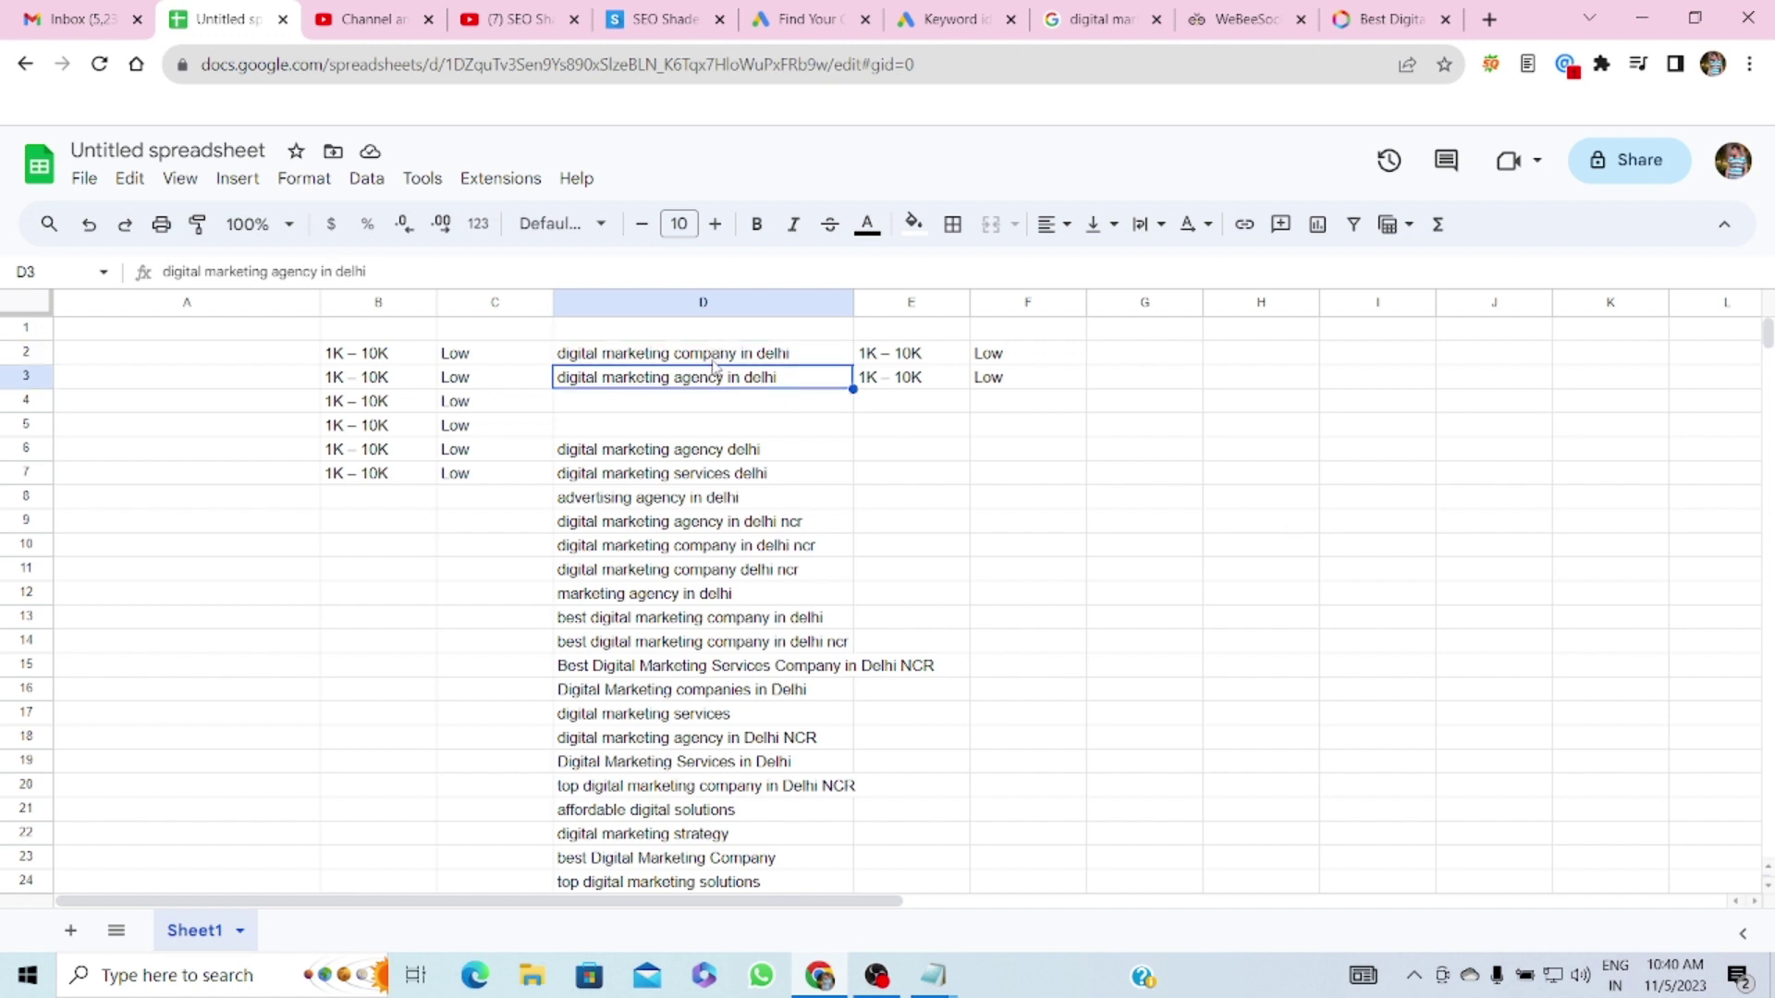
left_click_drag(713, 360, 720, 387)
left_click(1029, 550)
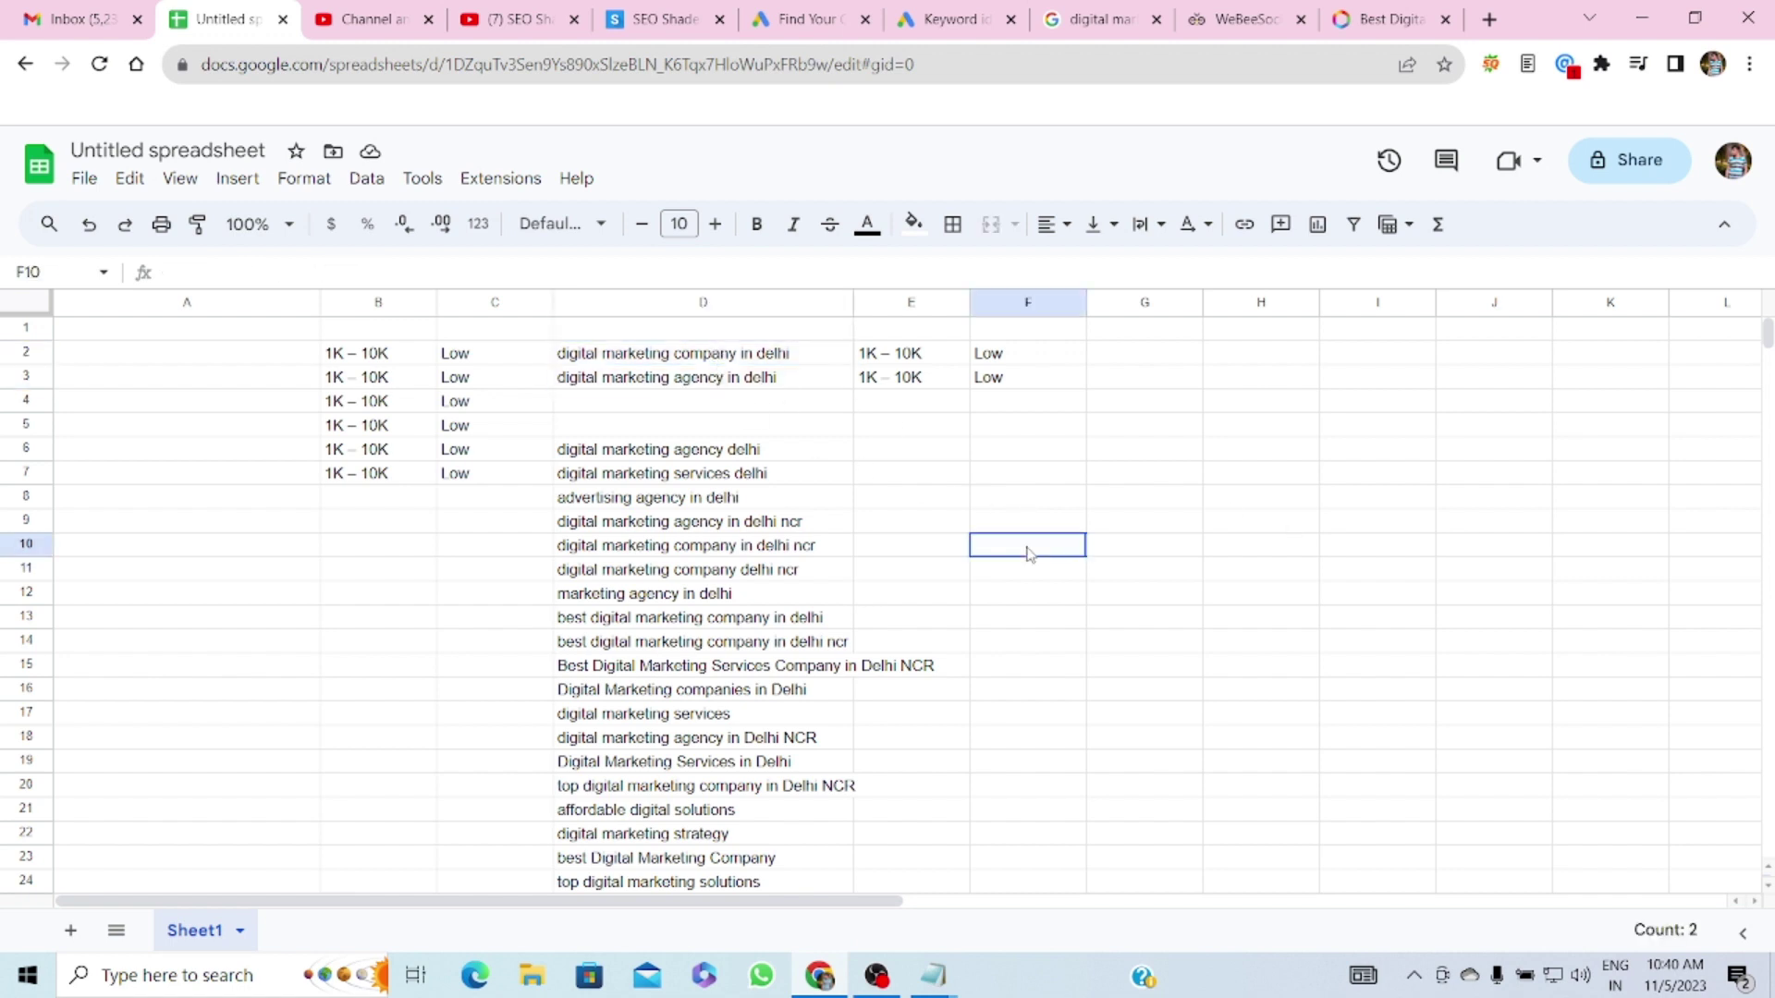
left_click(681, 357)
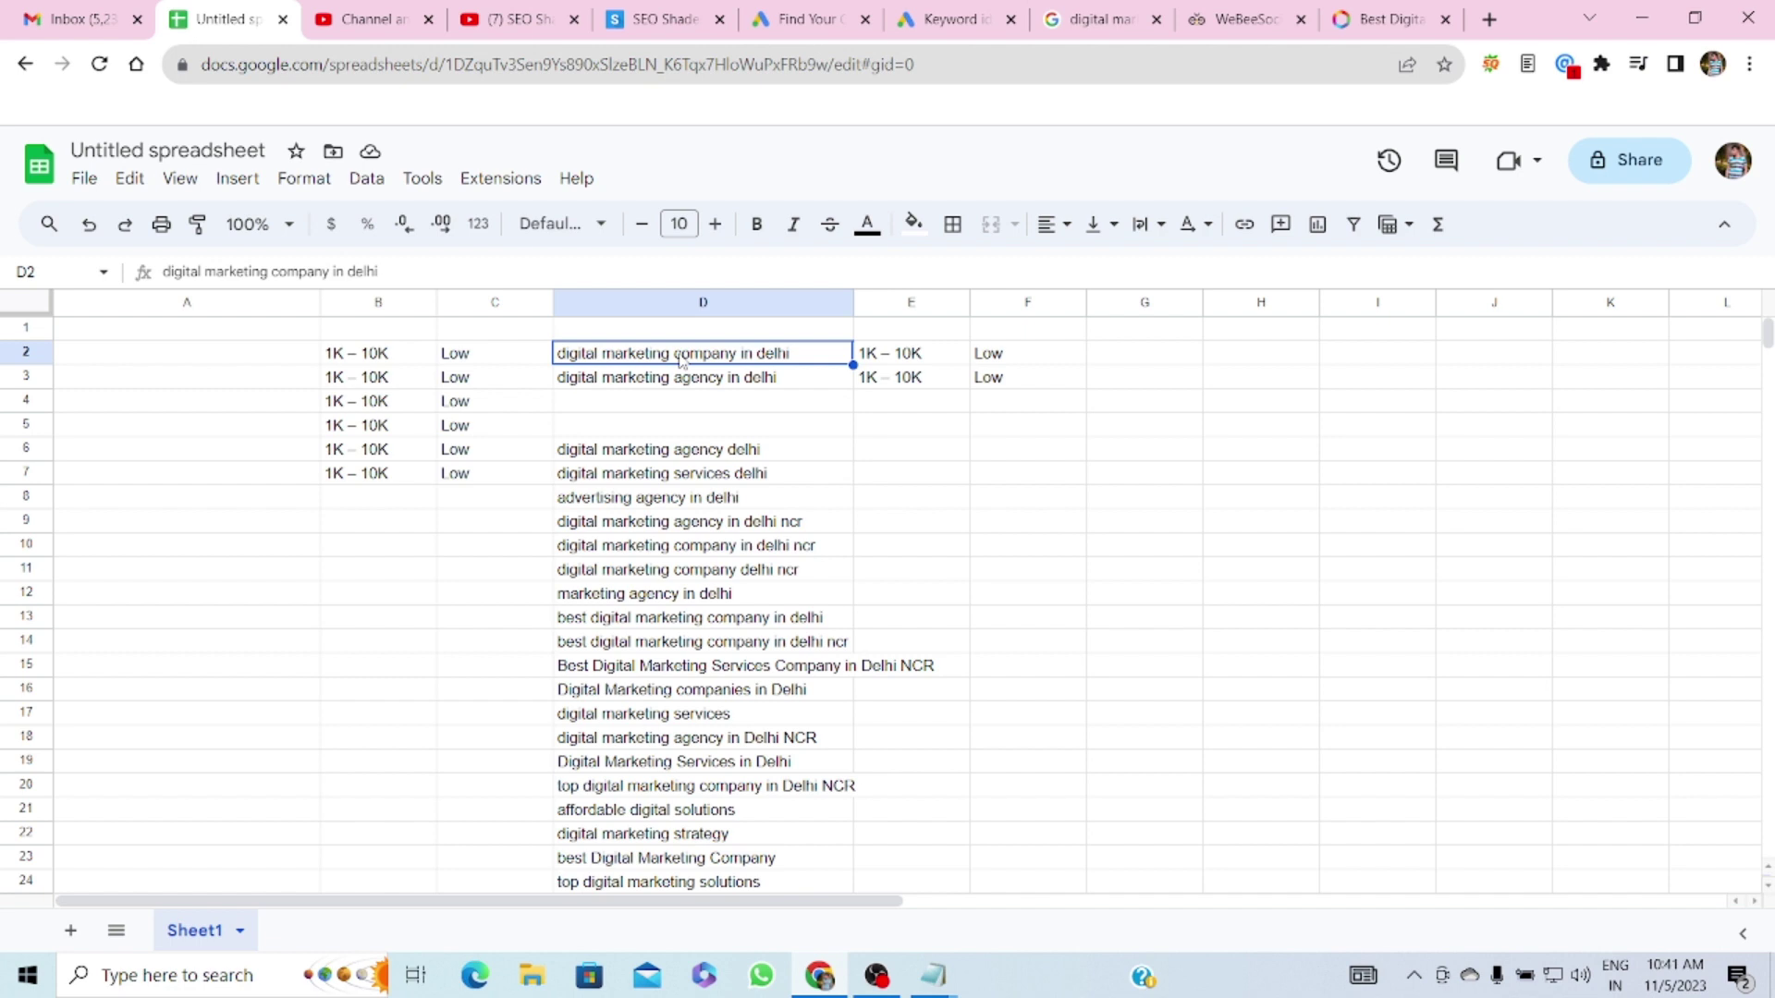
left_click(793, 479)
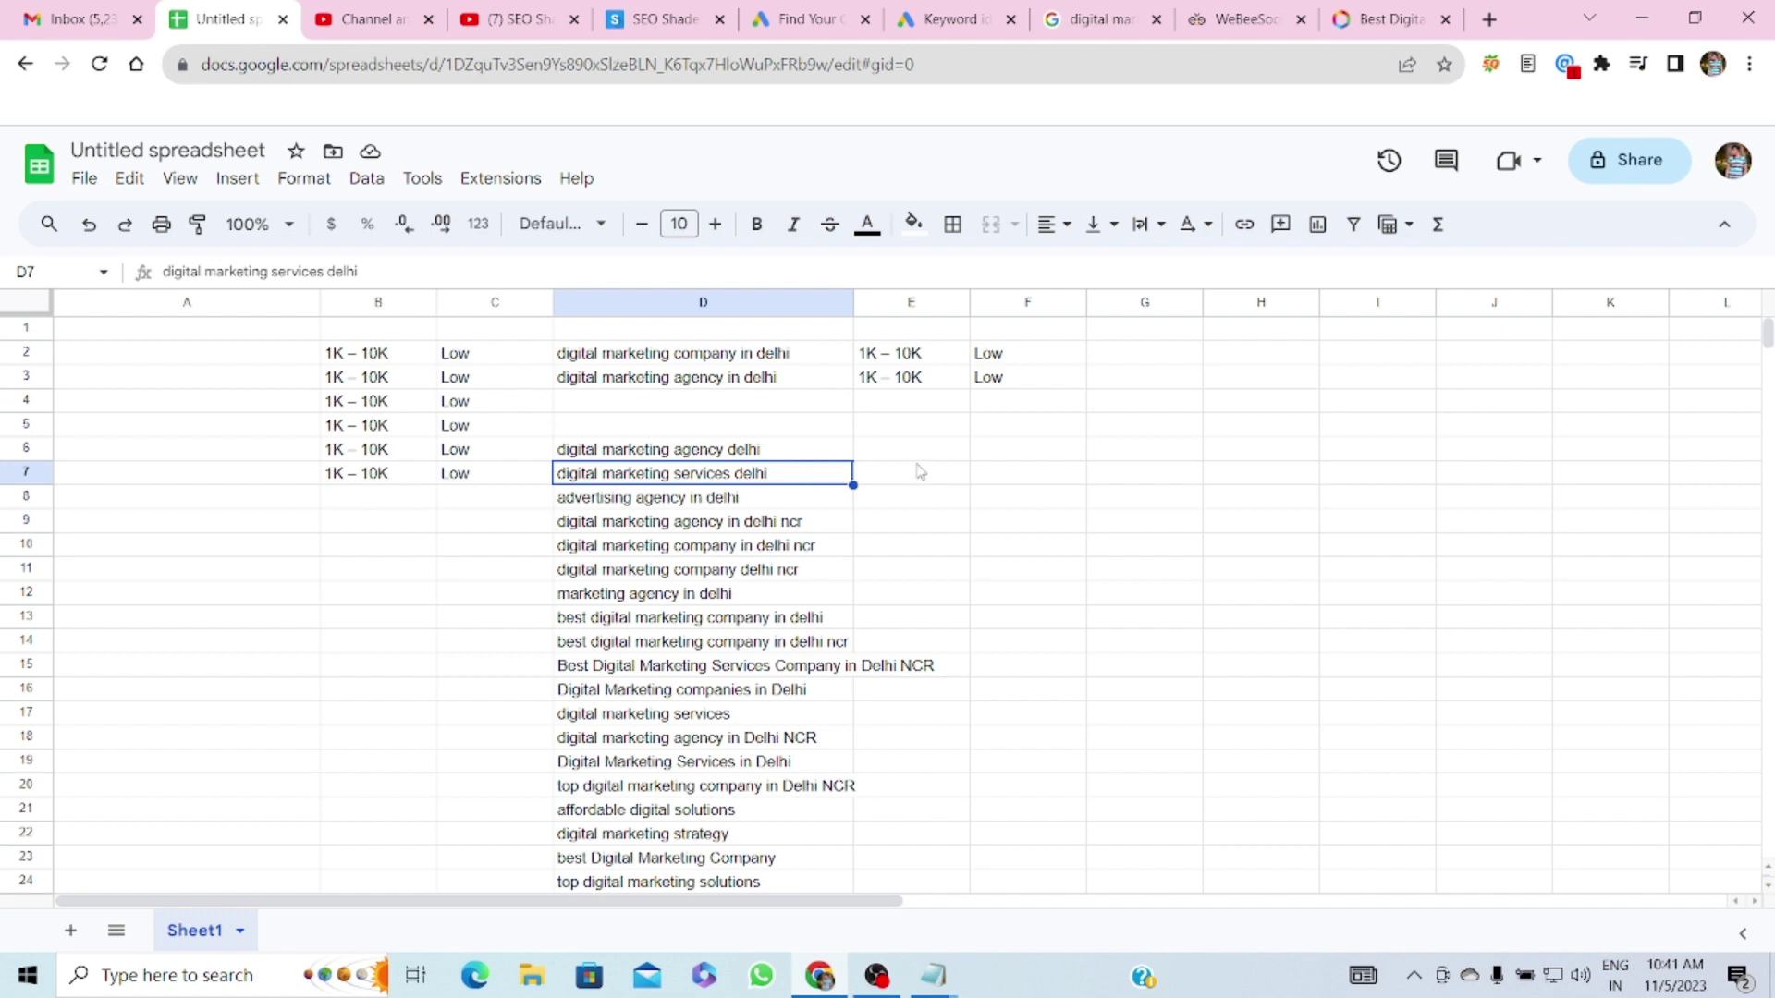
left_click(1048, 505)
left_click_drag(735, 359, 823, 383)
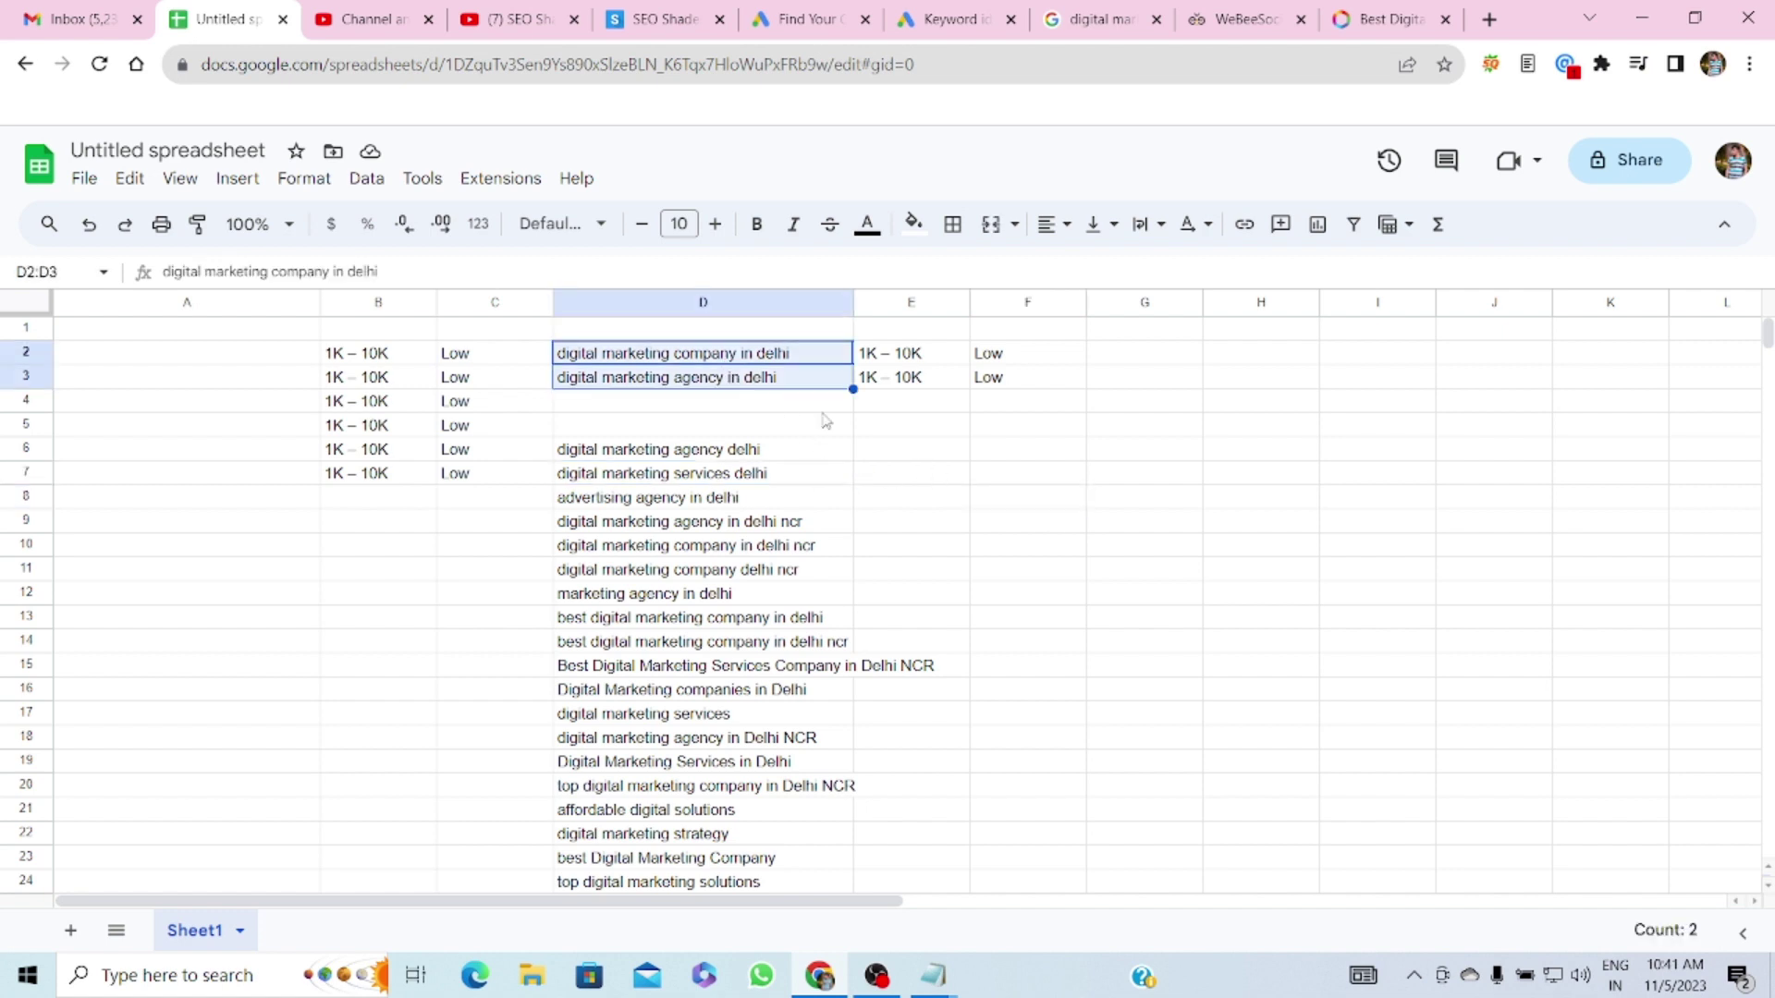
left_click(1144, 593)
left_click_drag(692, 363, 702, 381)
scroll(939, 544, "down", 3)
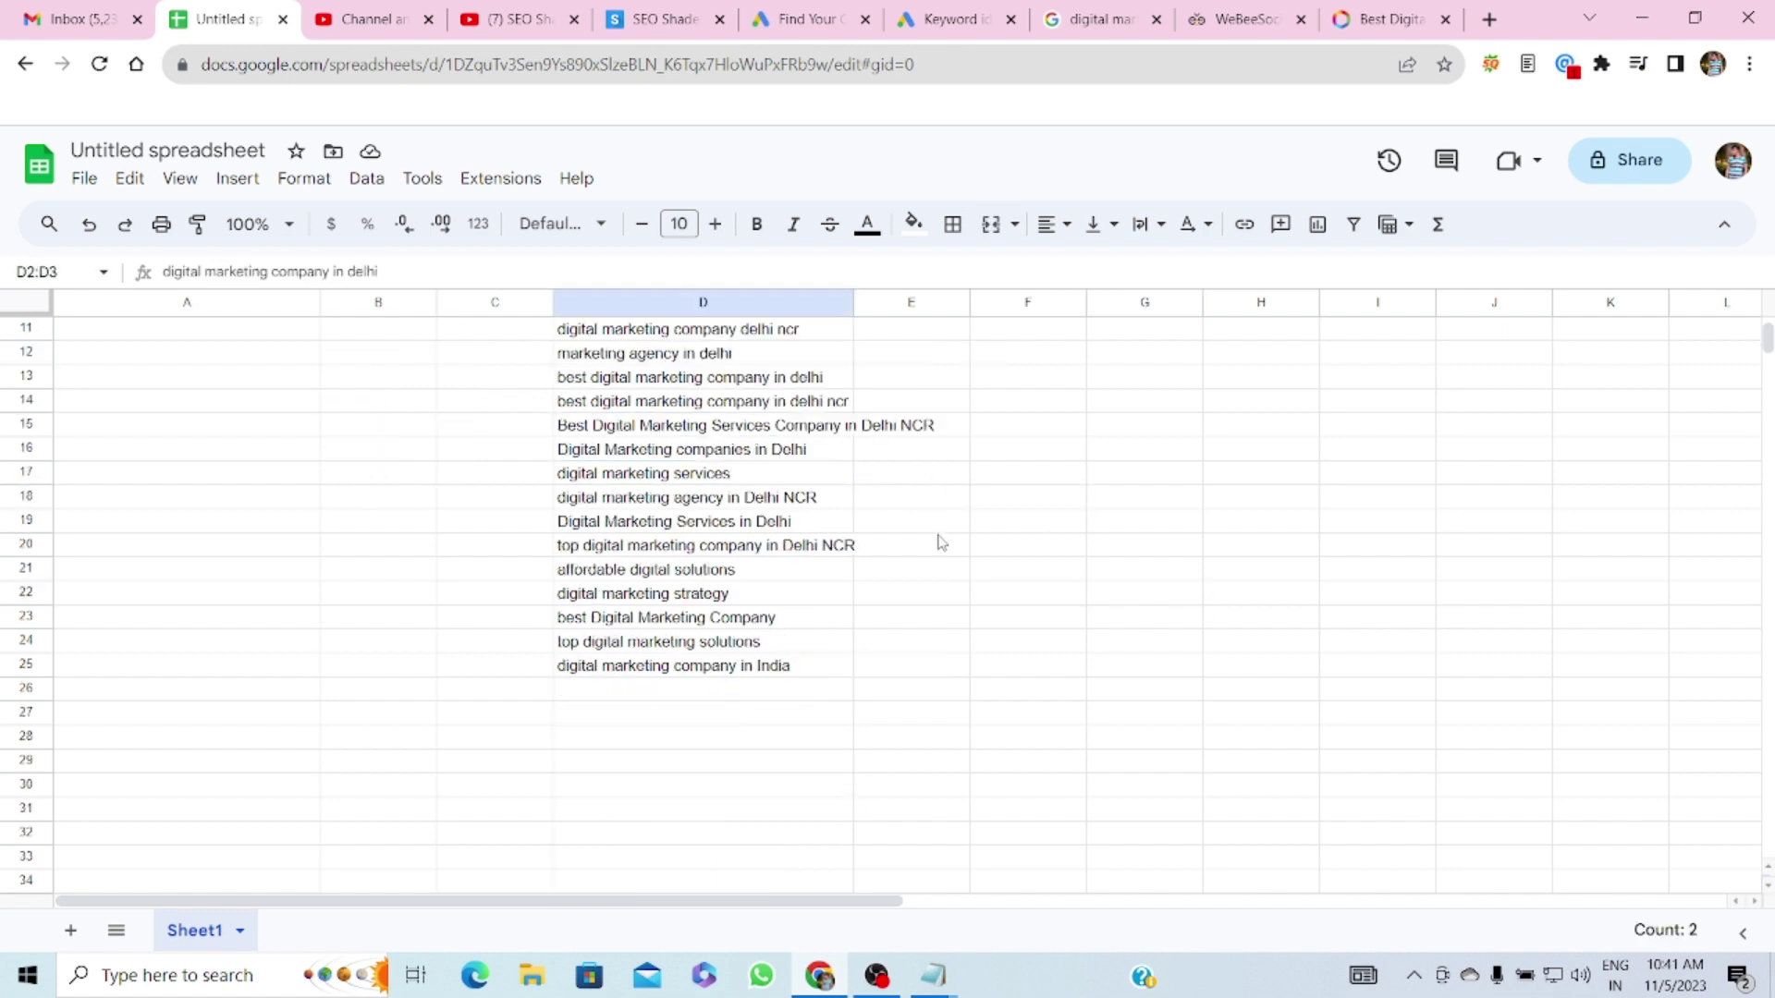
scroll(941, 546, "up", 3)
left_click(1021, 554)
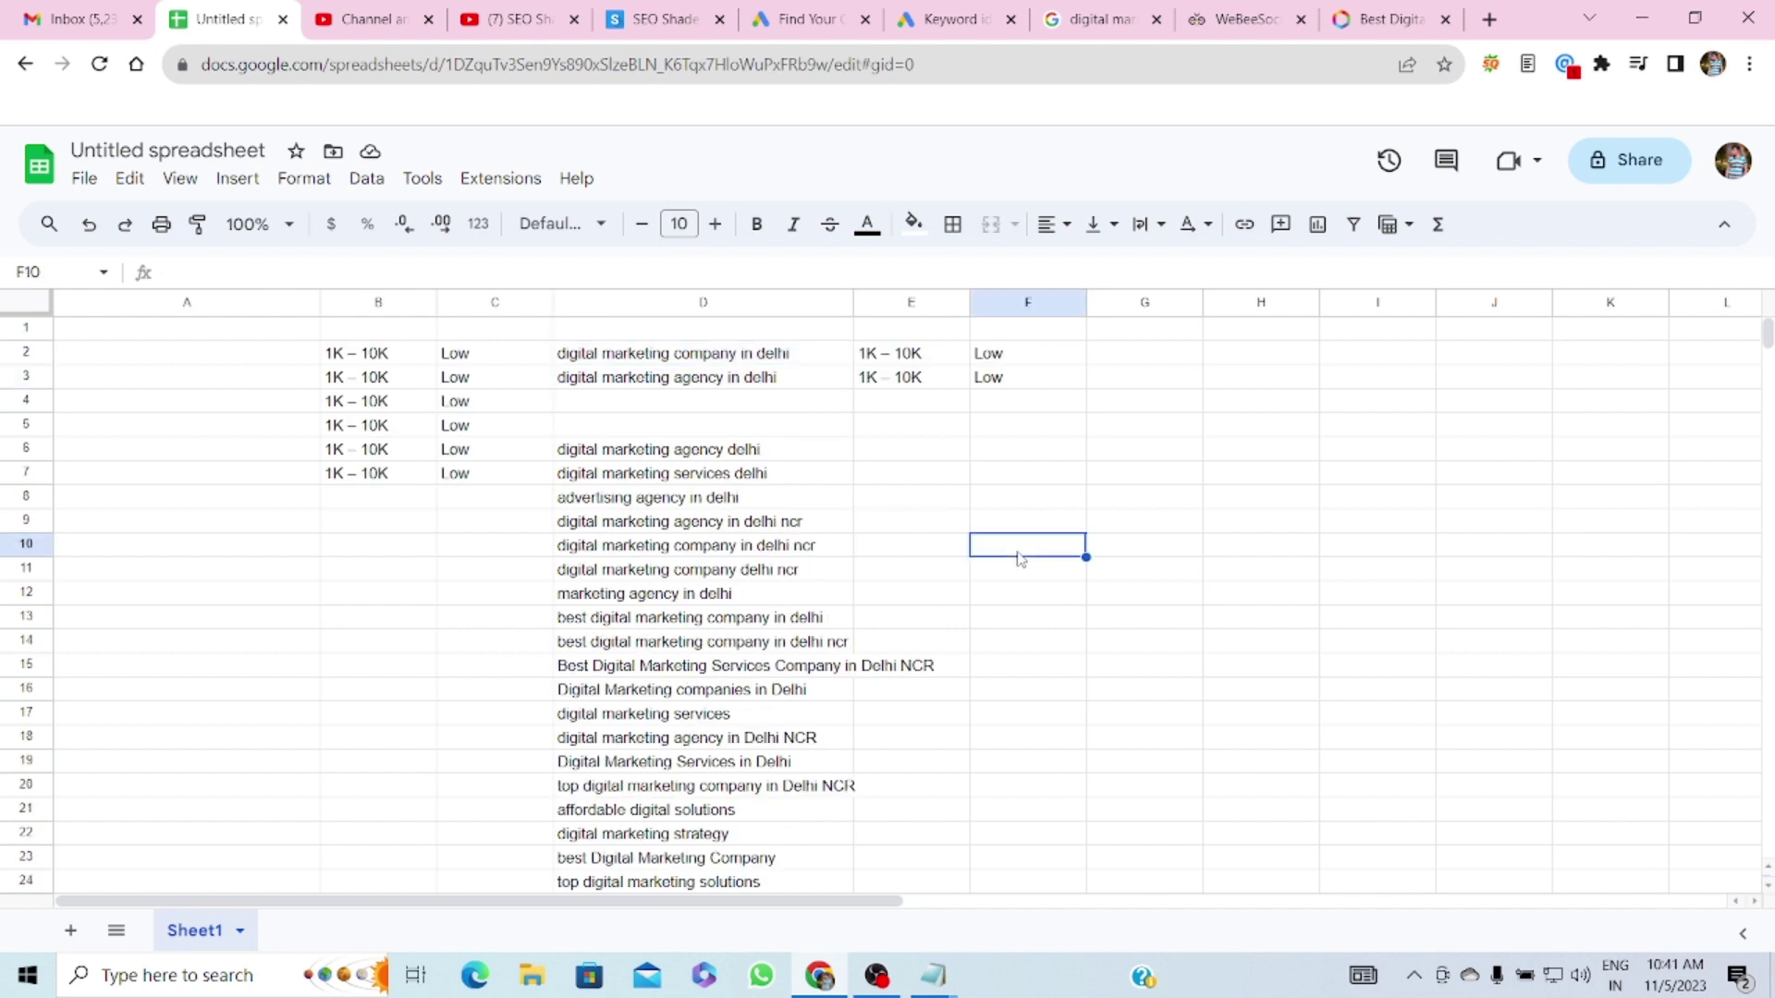
- Select the related keyword list in cells D6:D26
scroll(769, 682, "down", 1)
scroll(740, 570, "up", 1)
left_click_drag(671, 453, 709, 446)
scroll(710, 445, "up", 5)
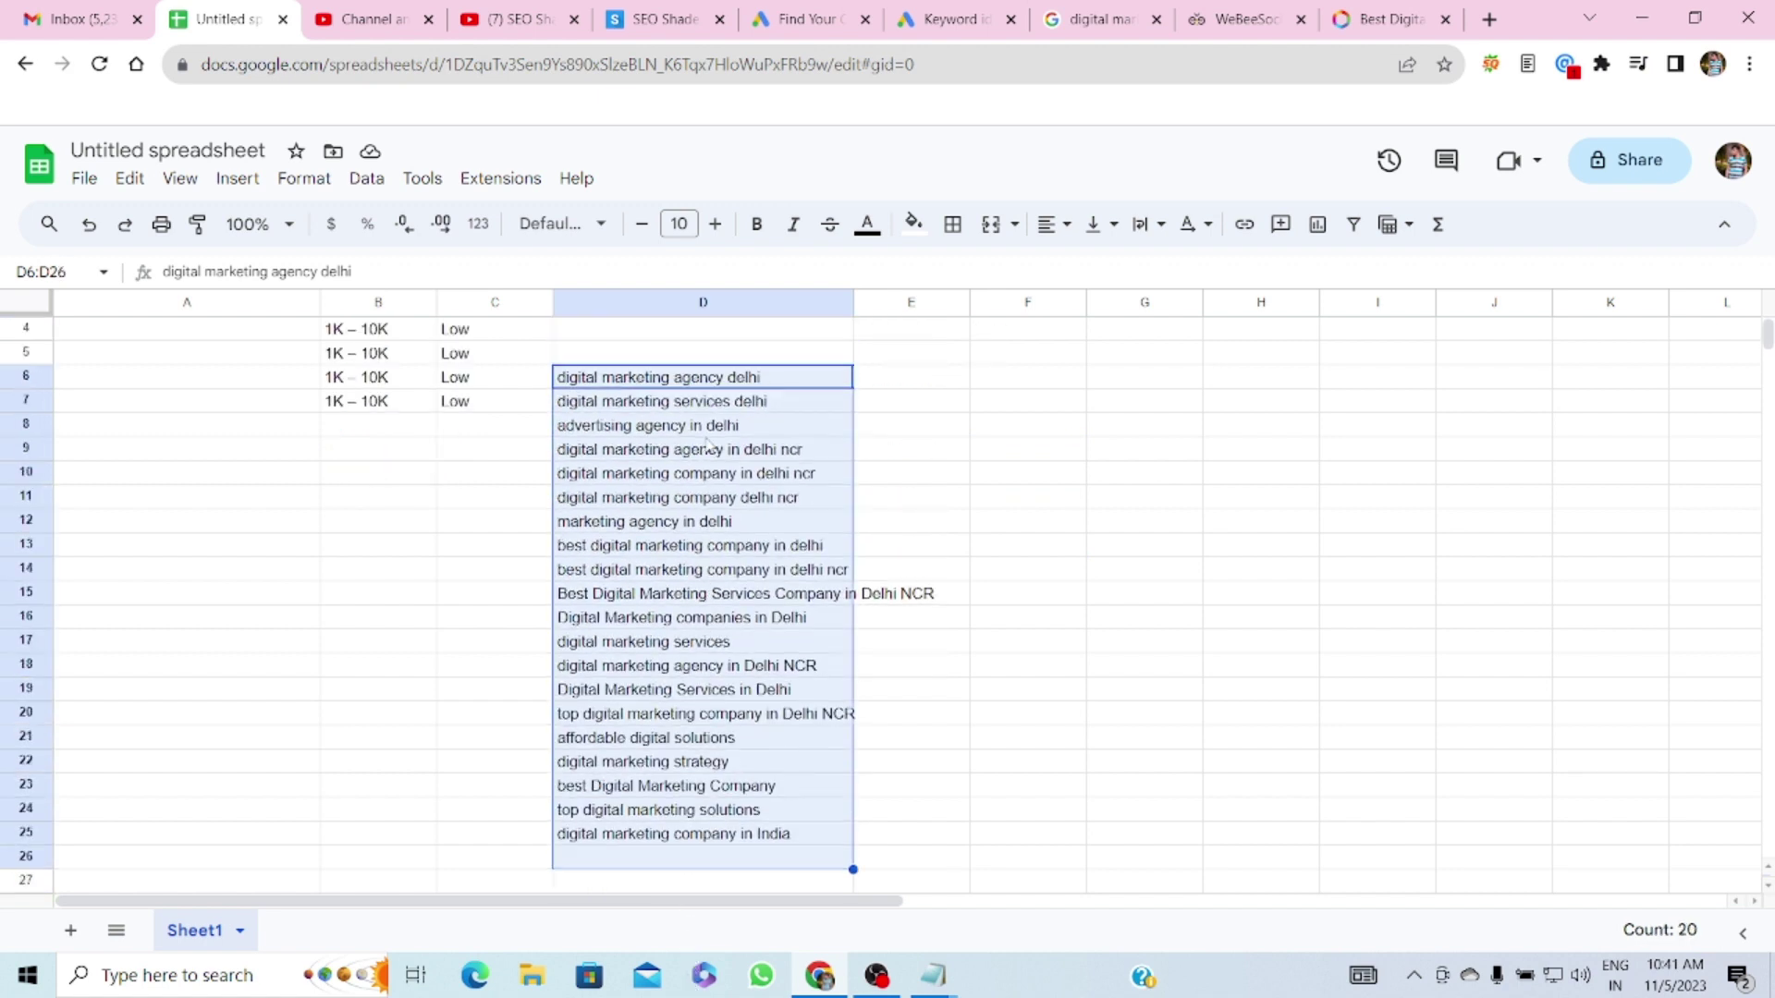